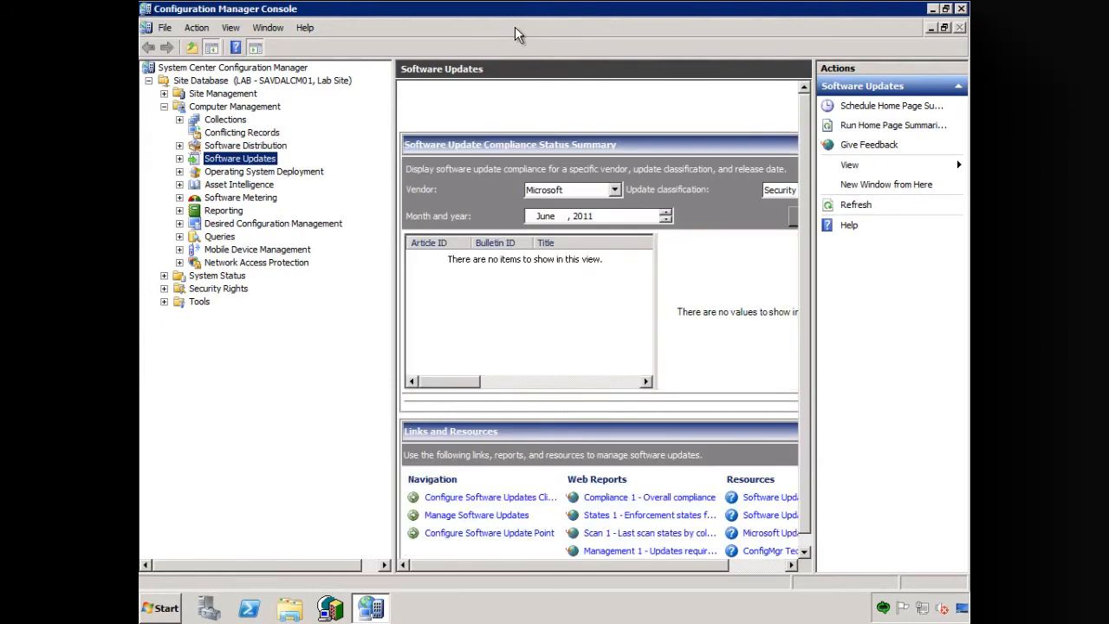
- Review the Users and Rights lists under Security Rights
click(164, 289)
click(213, 303)
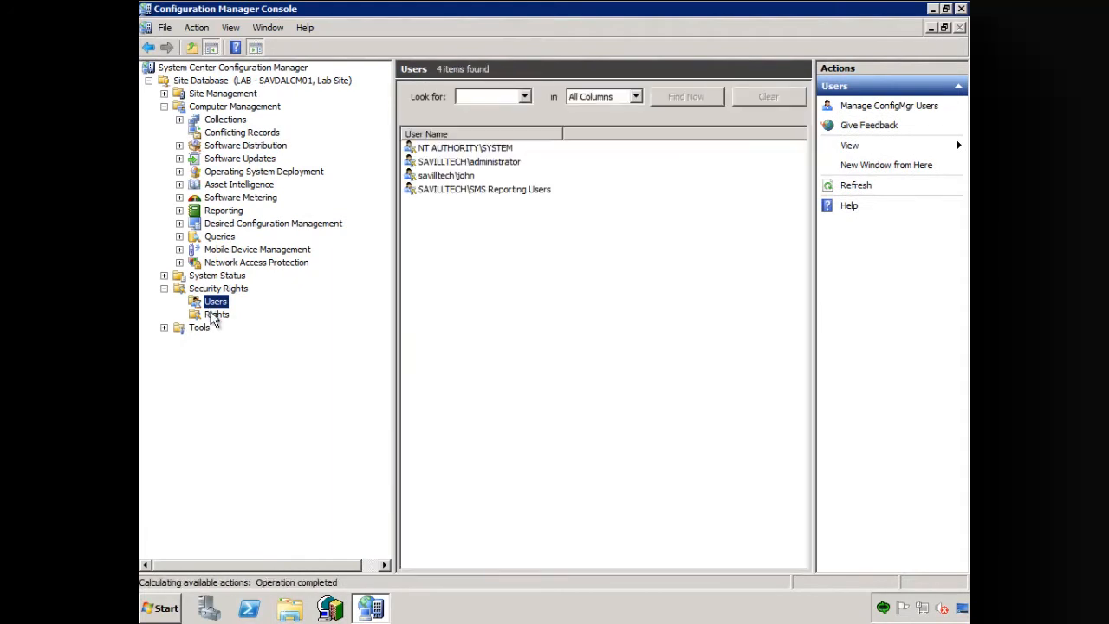
click(211, 314)
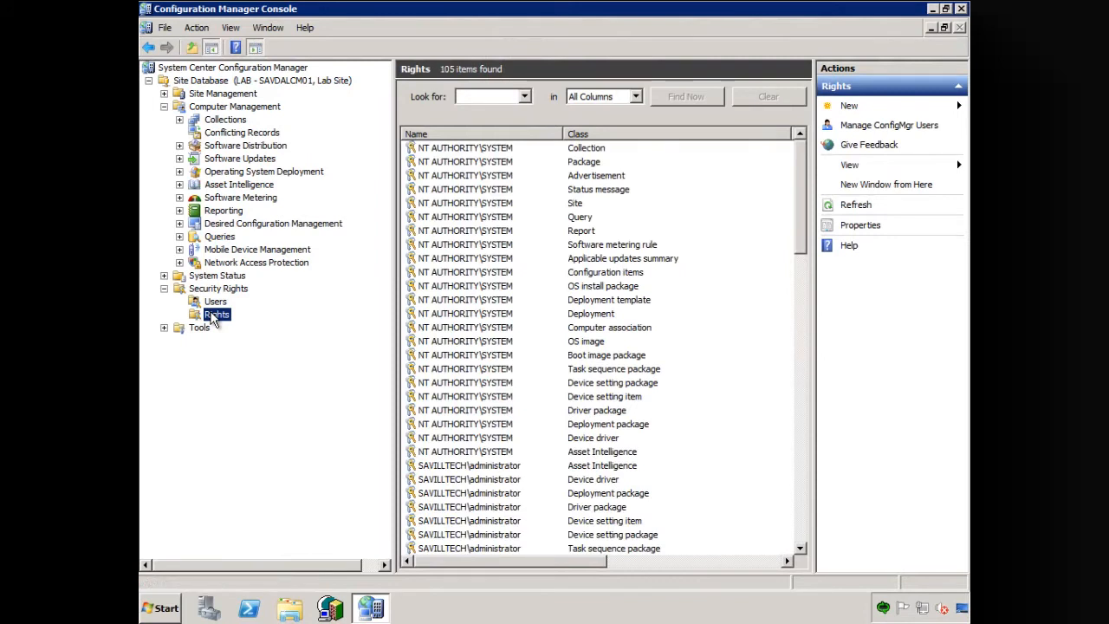
- Switch to Server Manager and show the local groups of the server under Local Users and Groups
click(206, 610)
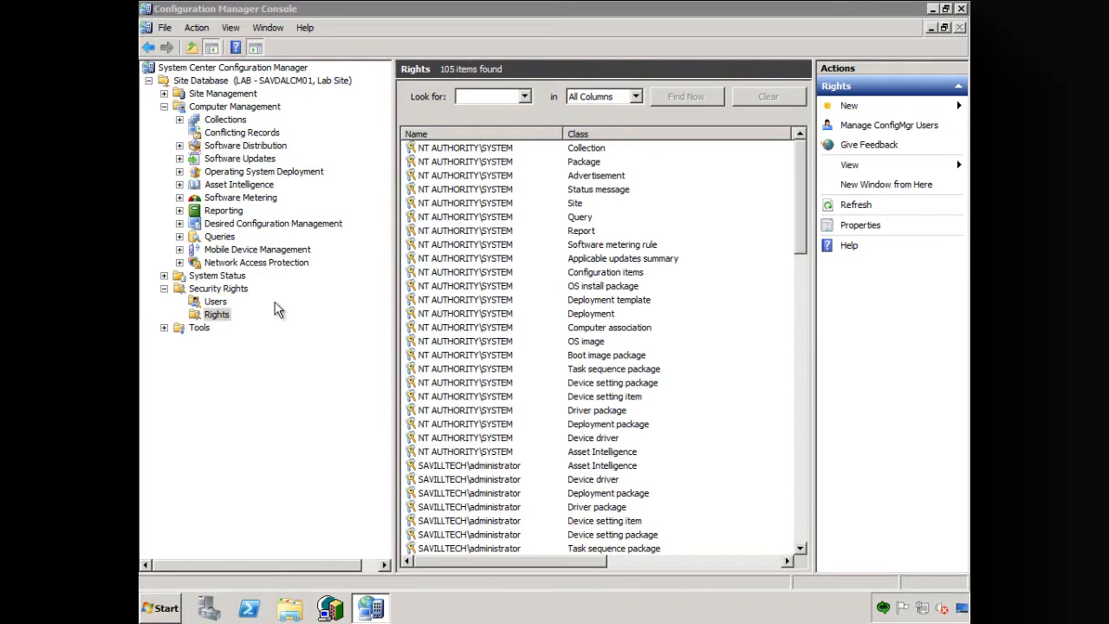
click(209, 608)
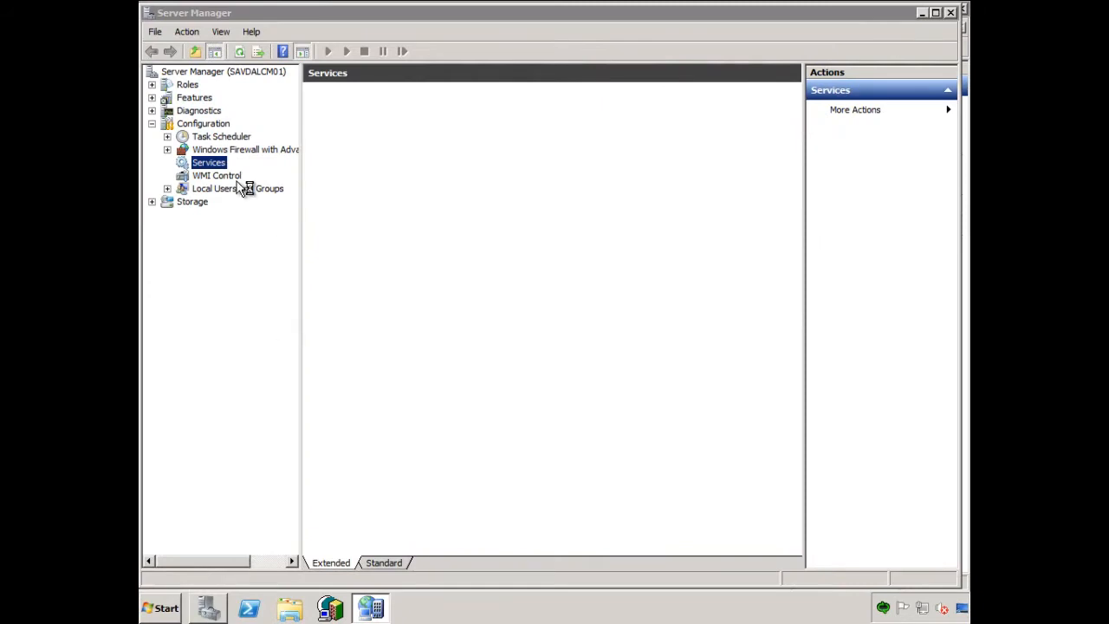
click(167, 189)
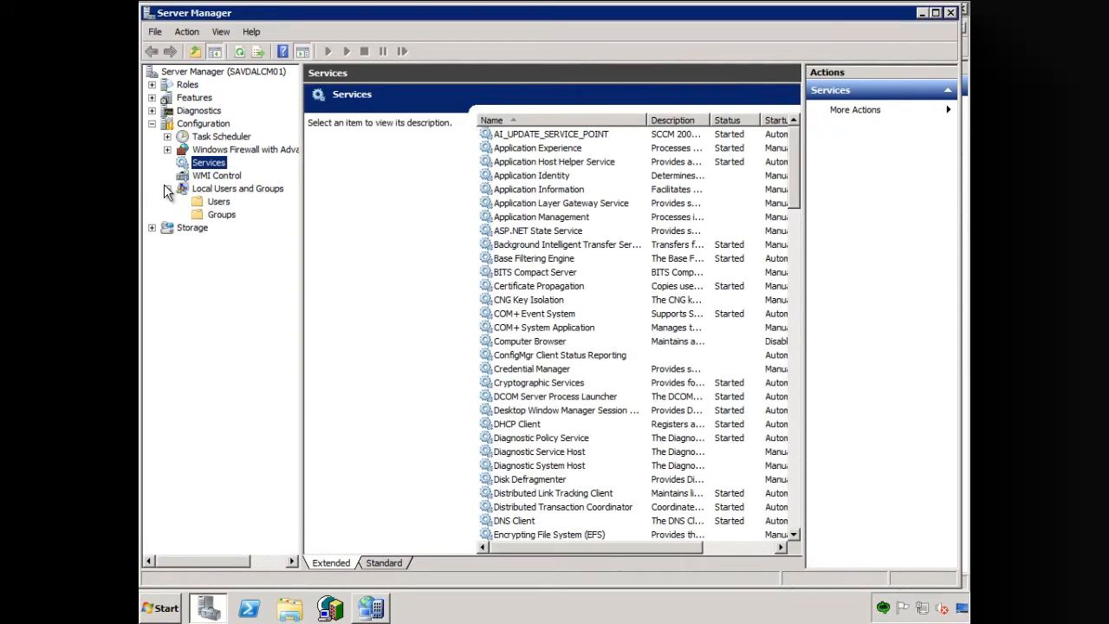
click(214, 214)
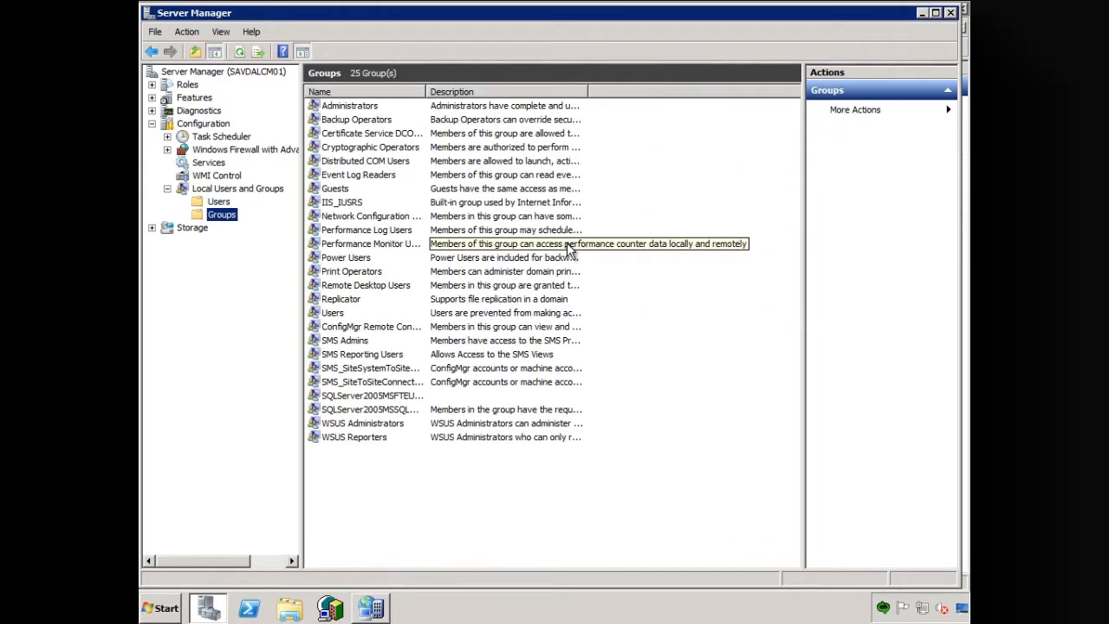
- Add the accounts svcmgrservice and svcmgrwork as members of the SMS Admins group and apply the change
double_click(363, 342)
click(432, 423)
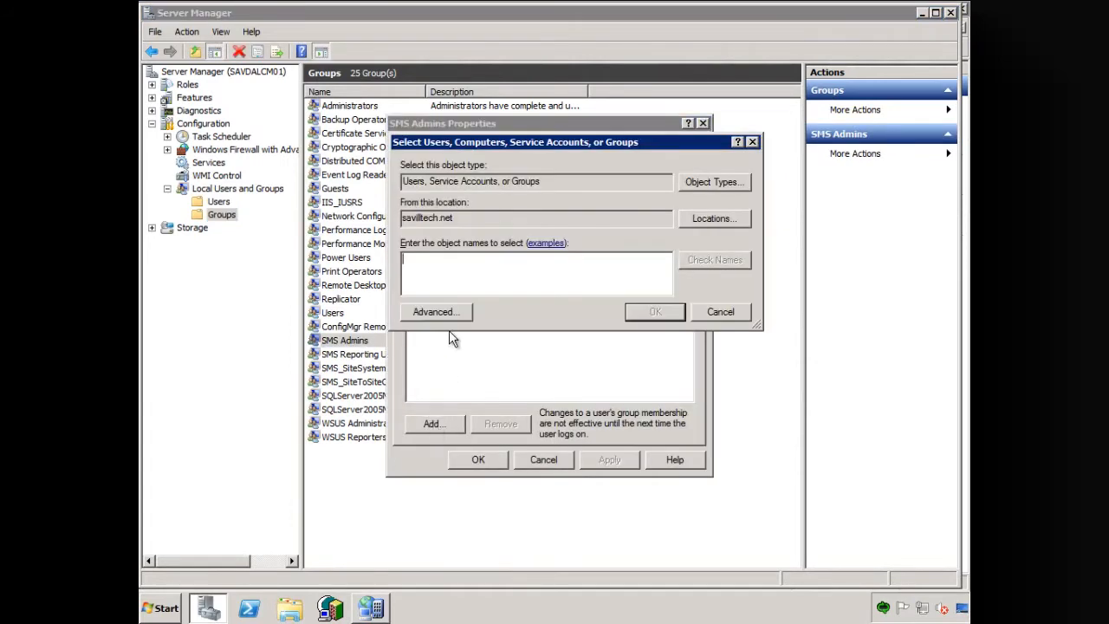
text(svcmgrs)
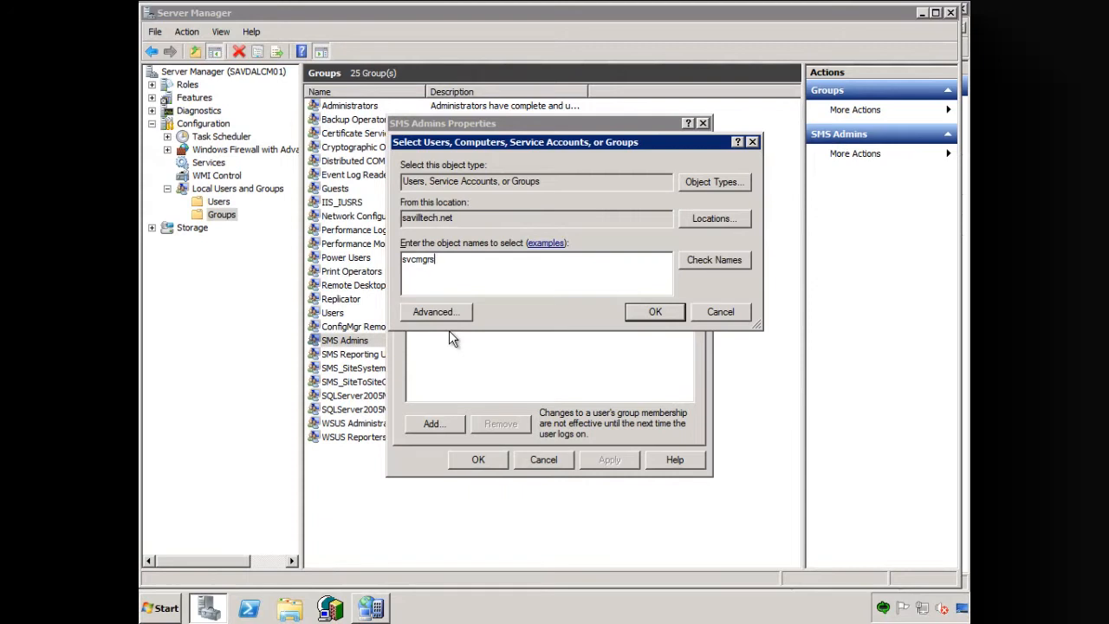
text(ervice;svcmgrwork)
key(Return)
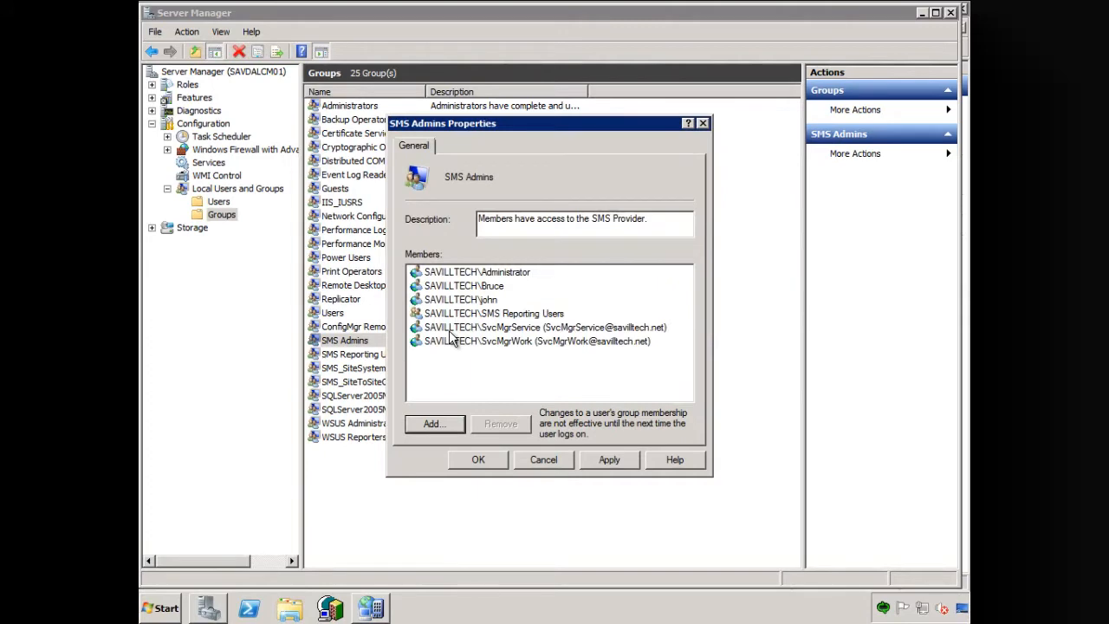
click(610, 461)
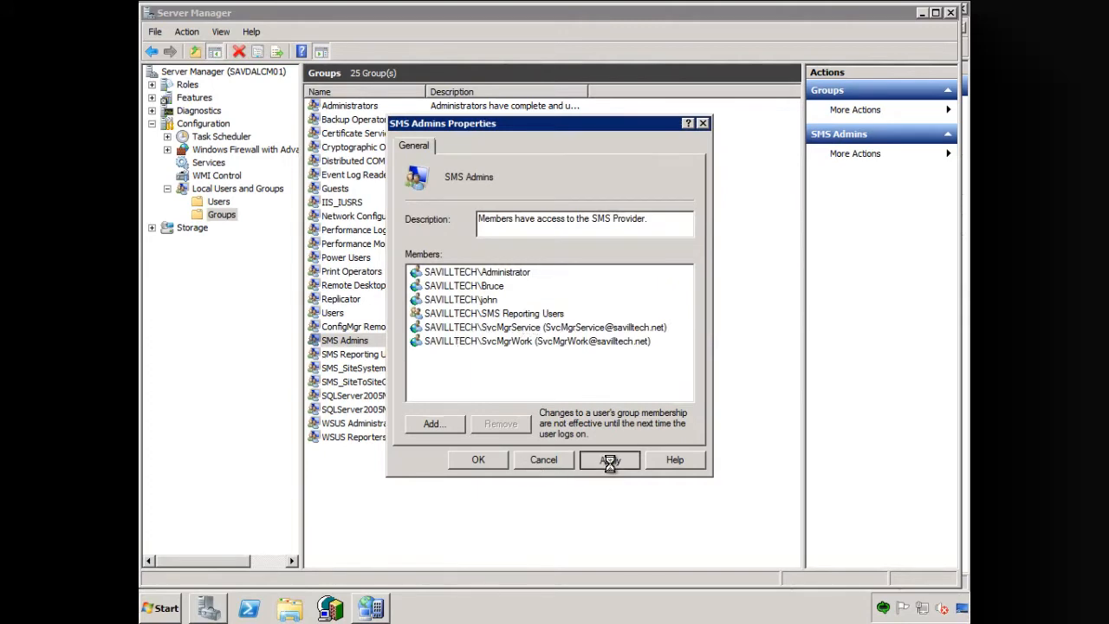
click(476, 459)
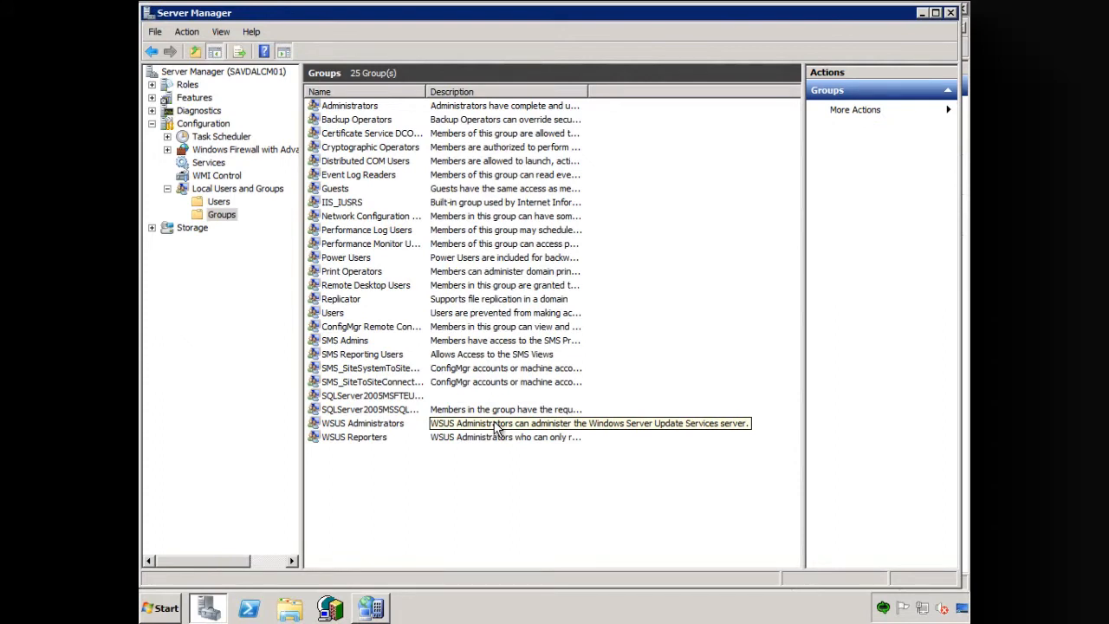
- Run dcomcnfg to open Component Services and expand Component Services > Computers > My Computer
key(super+r)
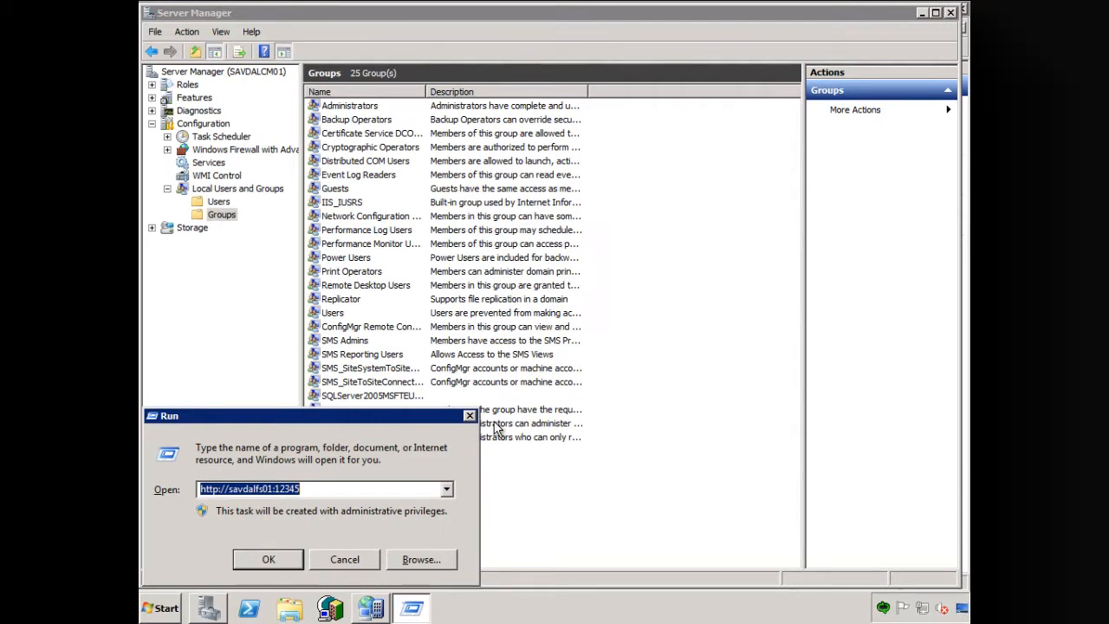
text(dcomcnfg)
key(Return)
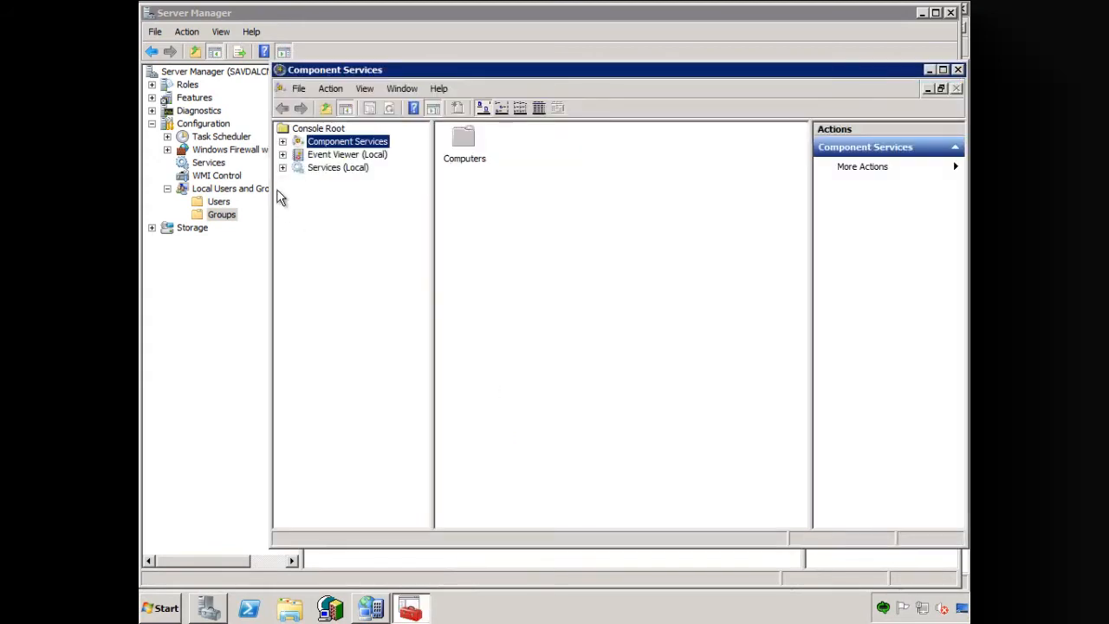
double_click(355, 141)
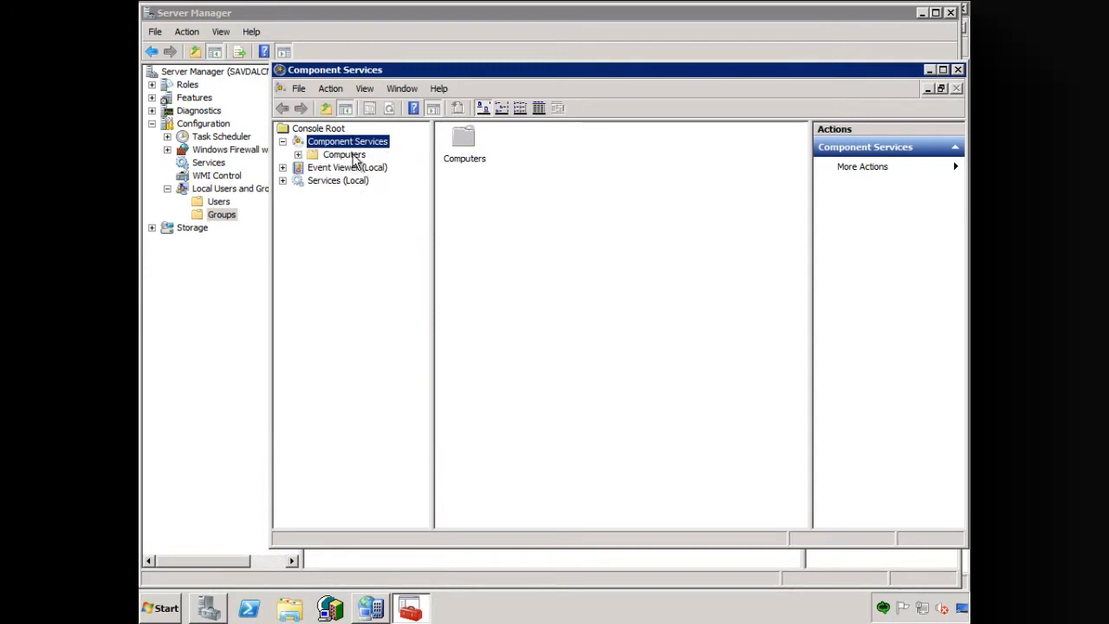
double_click(354, 156)
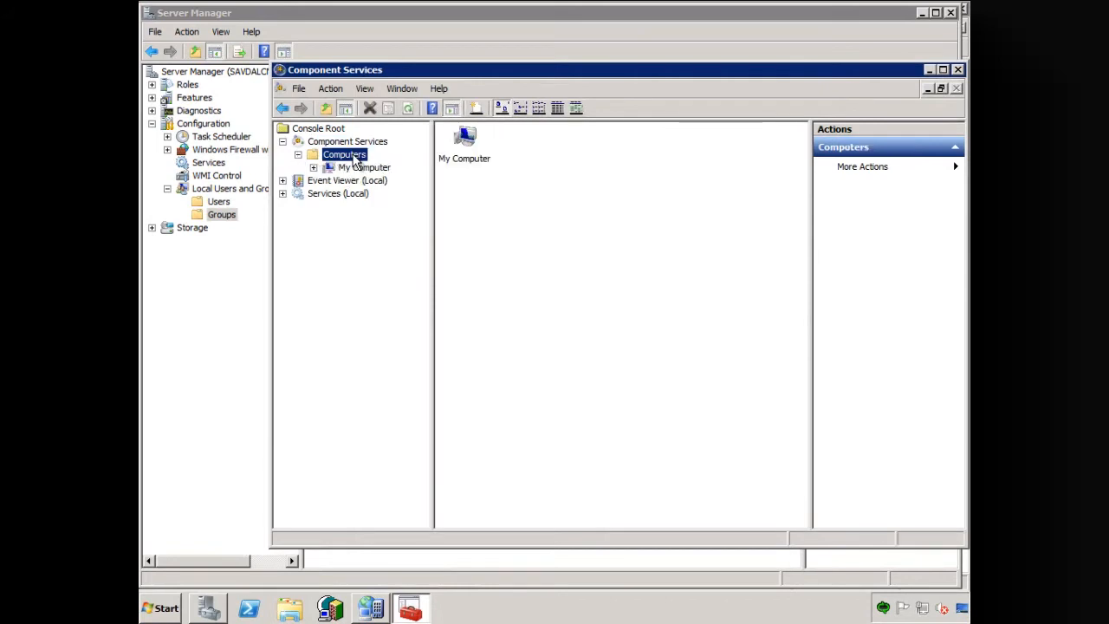
click(362, 170)
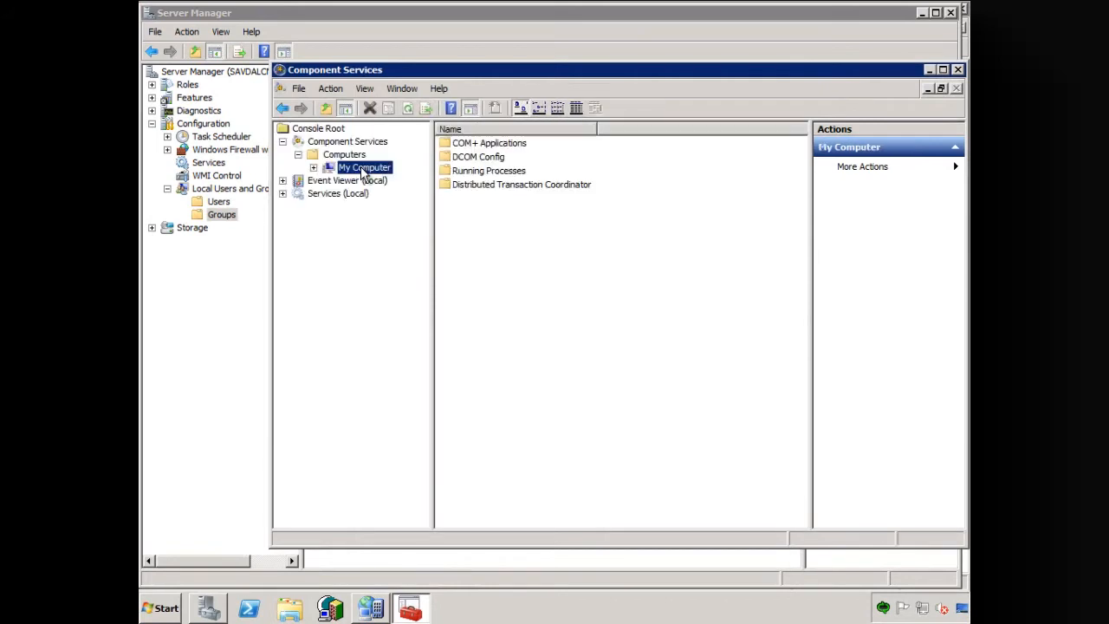
double_click(362, 169)
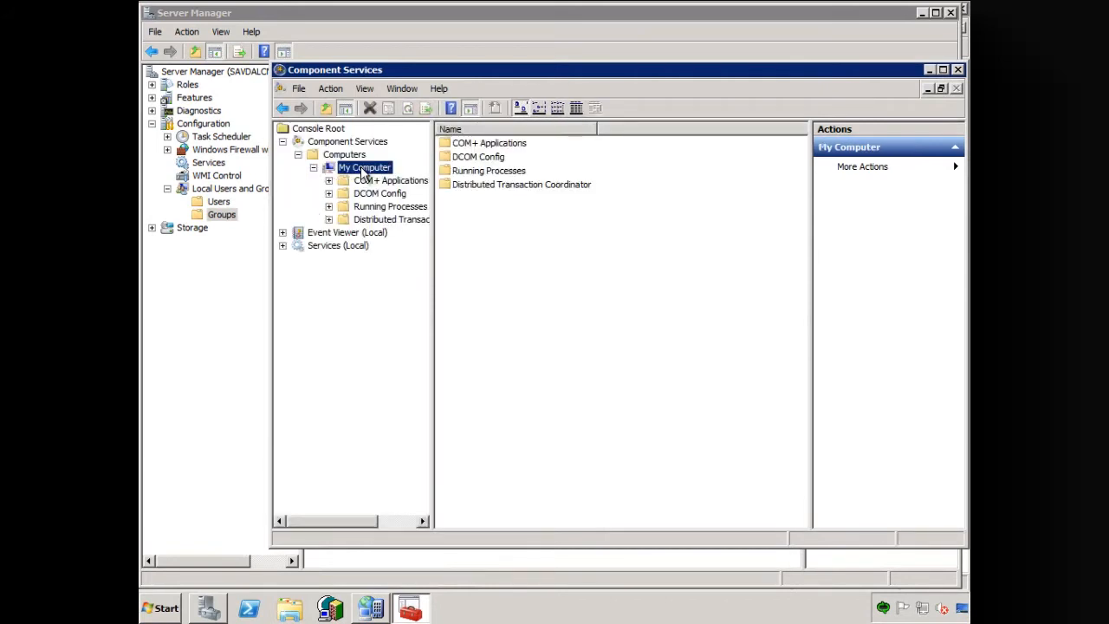
- Open the Launch and Activation Permissions limits in the COM Security properties of My Computer for editing
right_click(362, 169)
click(402, 253)
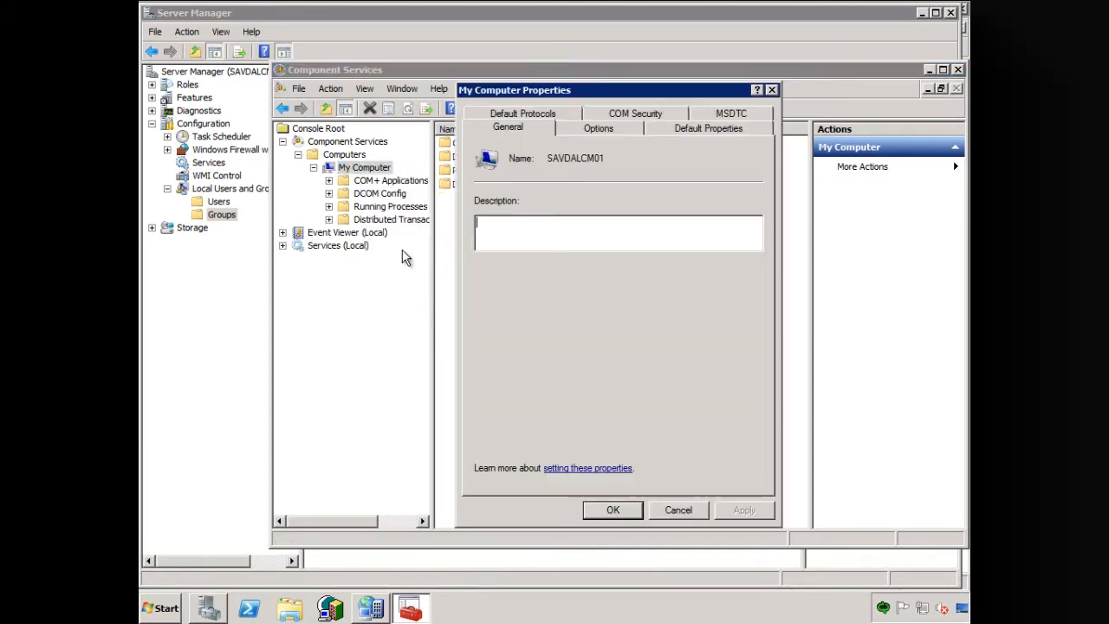
click(635, 114)
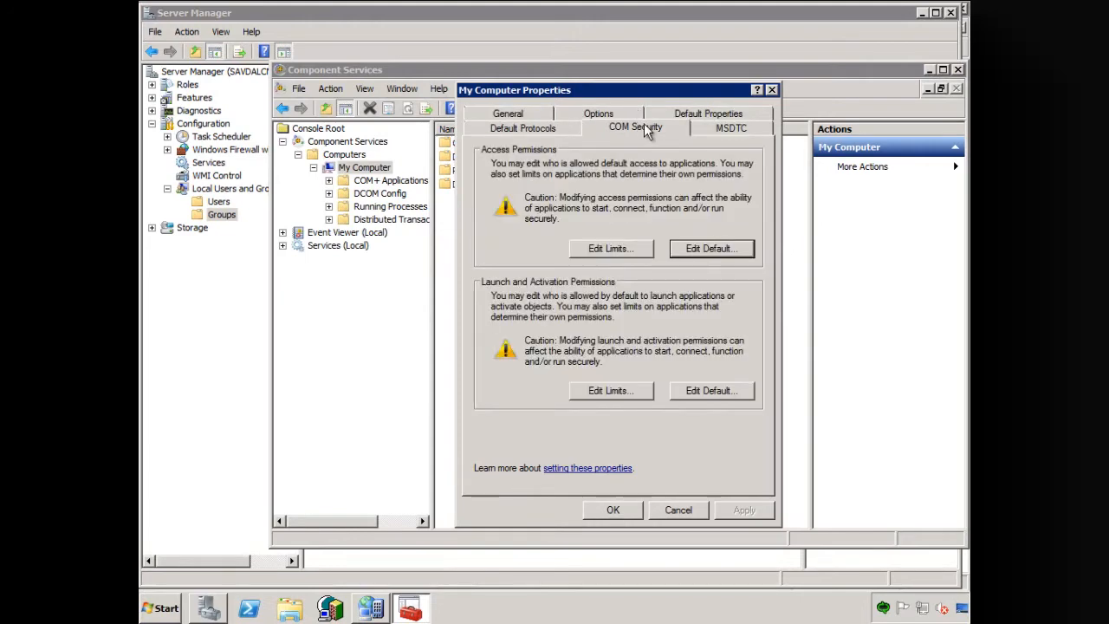
click(623, 394)
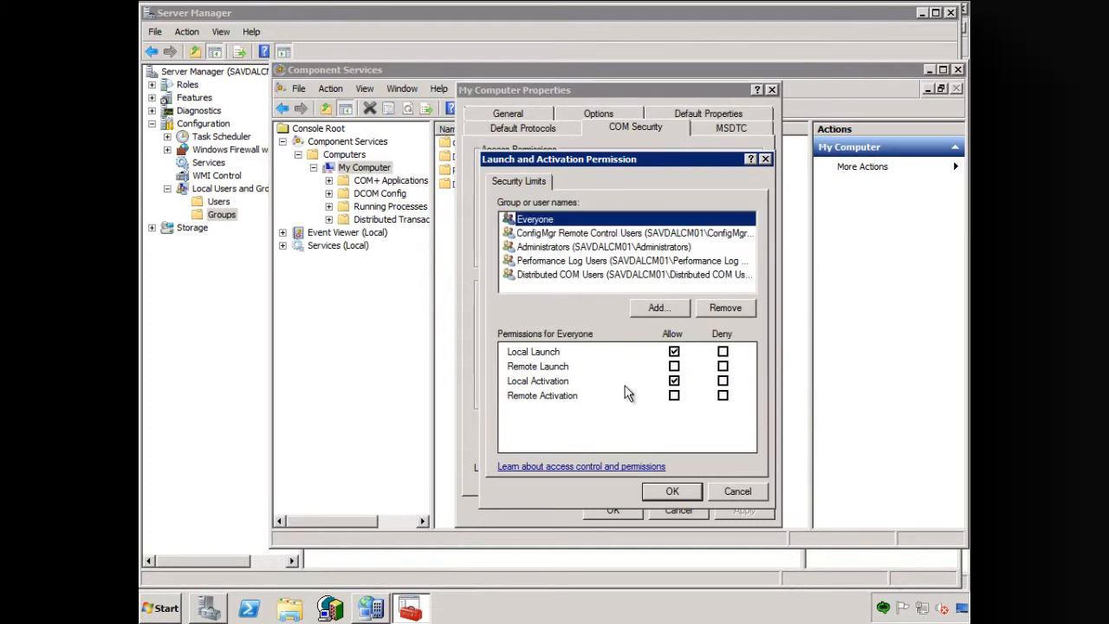
- Add the local SMS Admins group from SAVDALCM01 to the Launch and Activation security limits
click(660, 307)
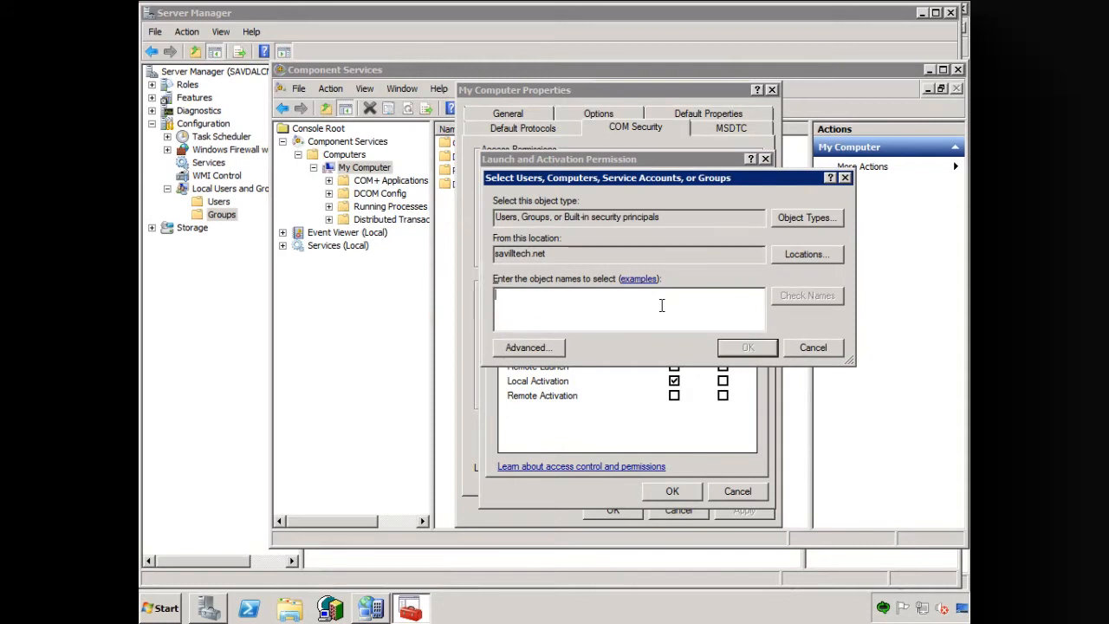
click(793, 256)
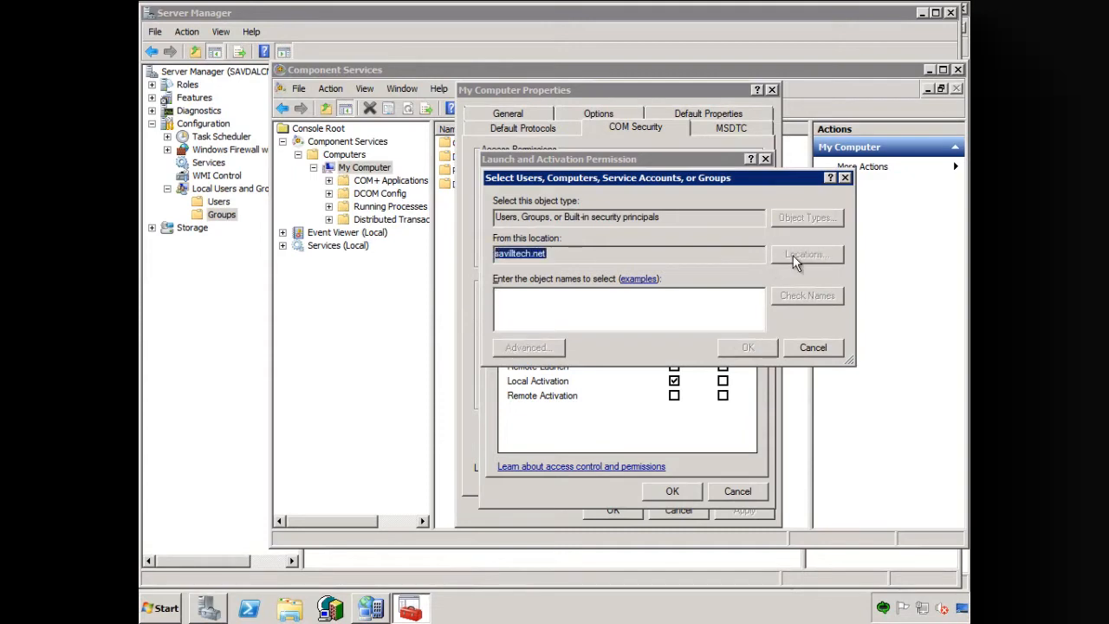
click(561, 261)
click(784, 395)
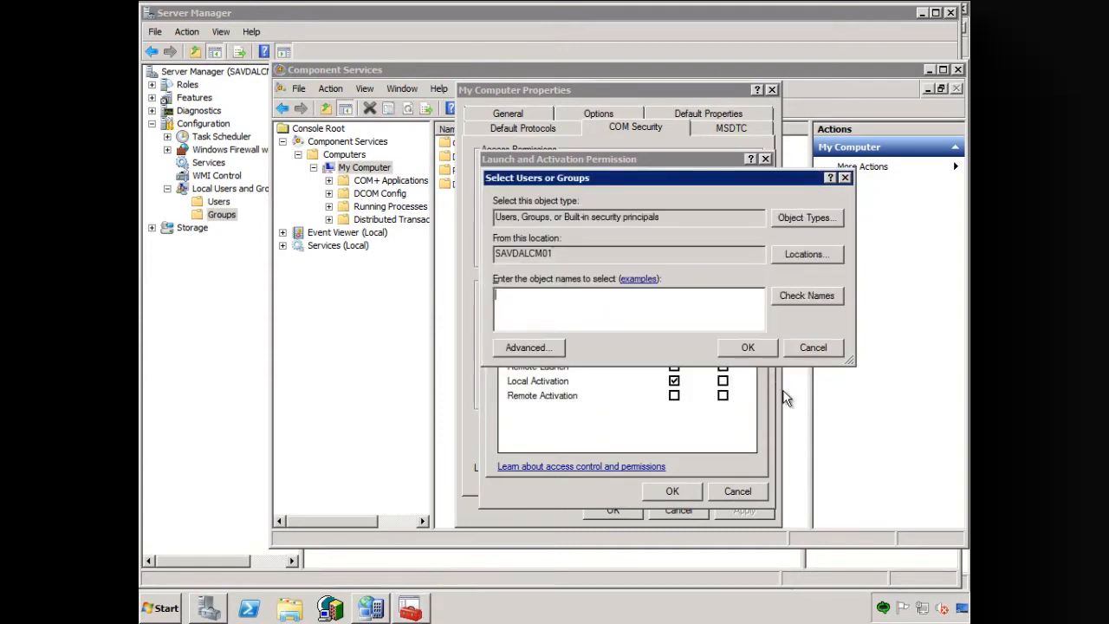
text(SMS AD)
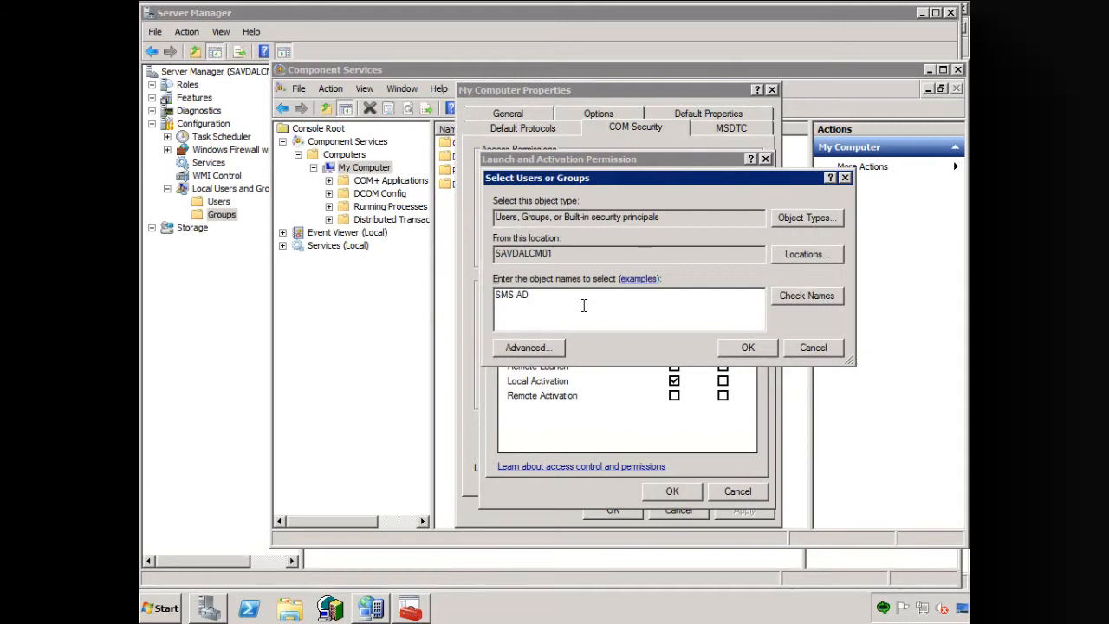
key(BackSpace)
text(dmins)
click(807, 299)
click(741, 348)
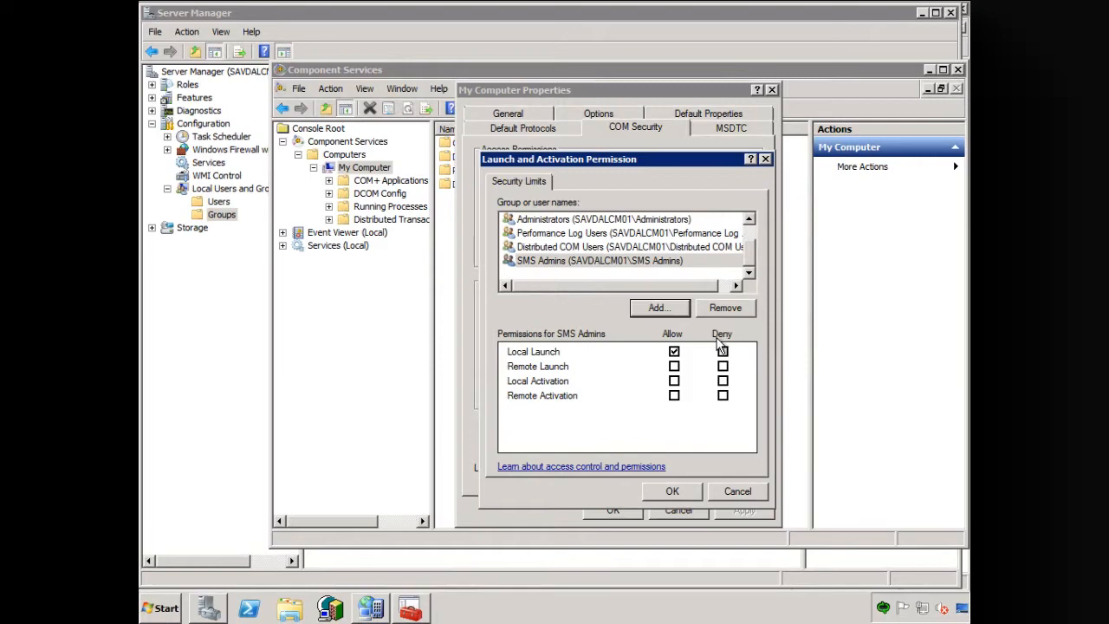
- Allow Remote Activation for SMS Admins, save the My Computer properties and close Component Services
click(674, 395)
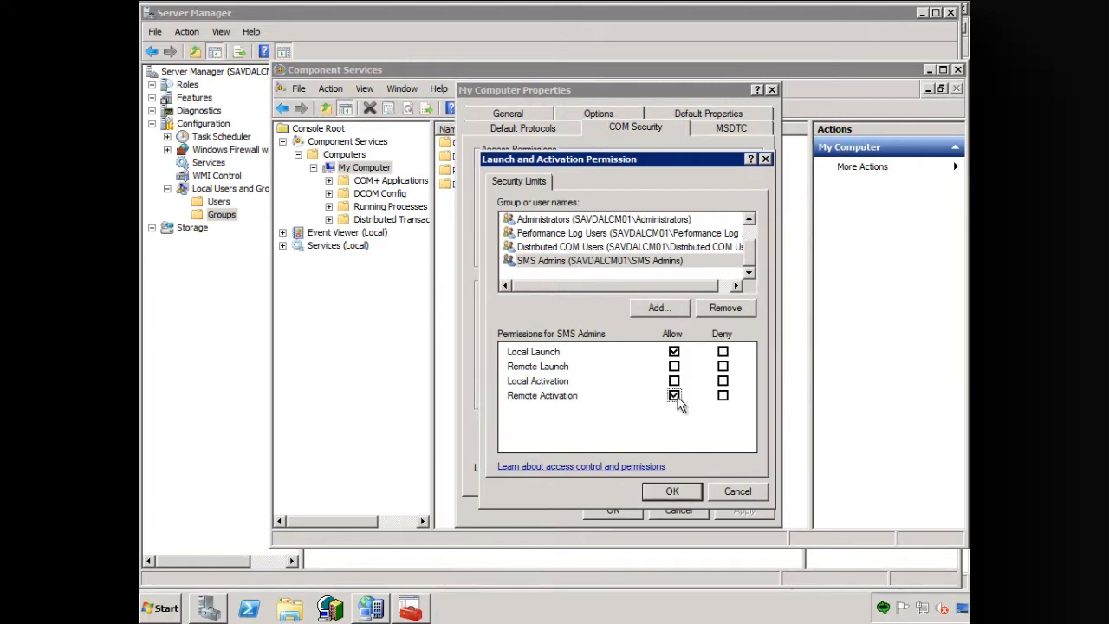
click(671, 491)
click(614, 510)
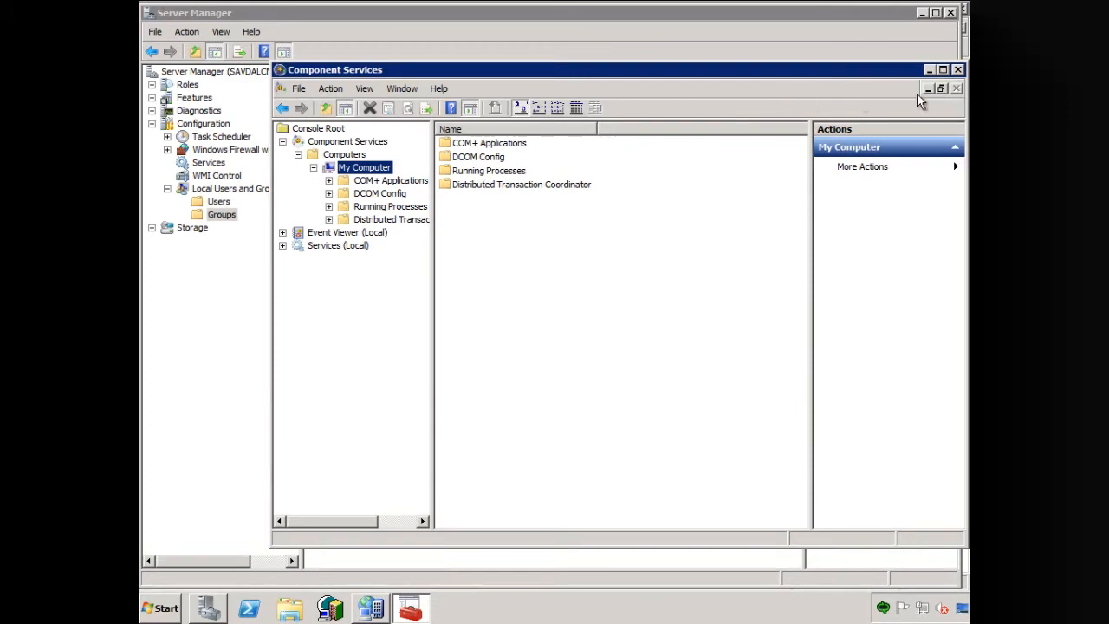
click(957, 69)
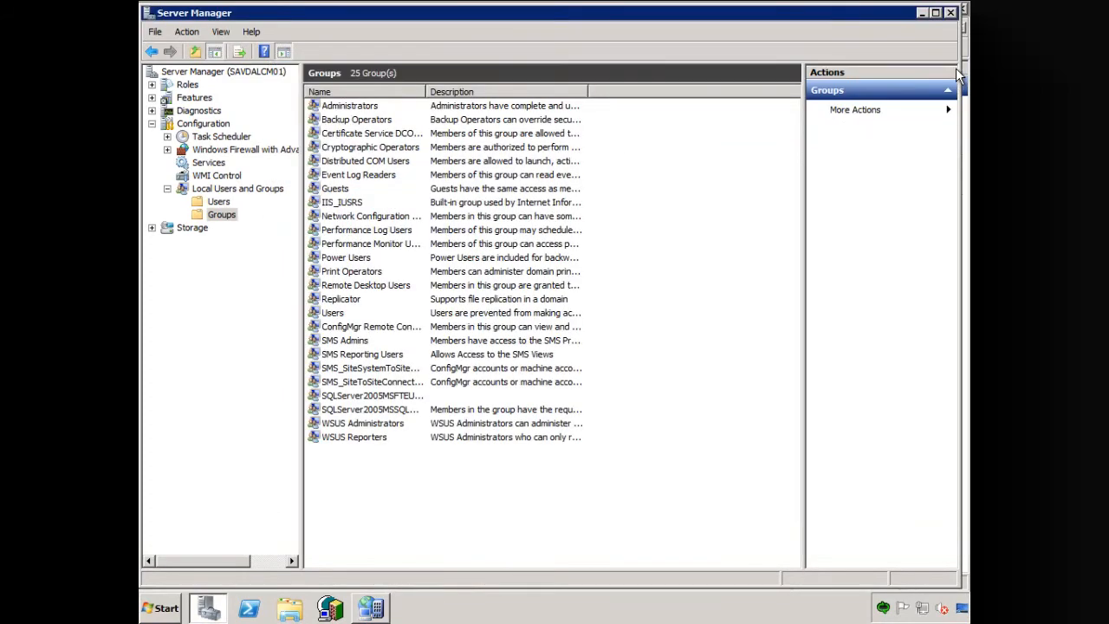
- Switch to the Configuration Manager Console and start managing ConfigMgr users from Security Rights > Rights
click(922, 13)
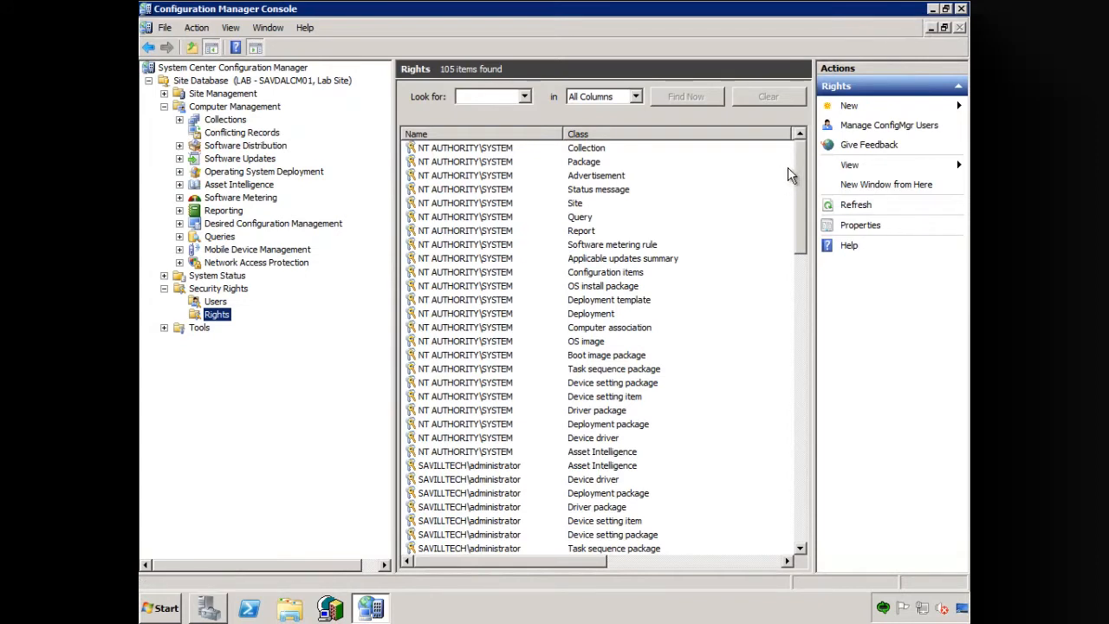
click(849, 109)
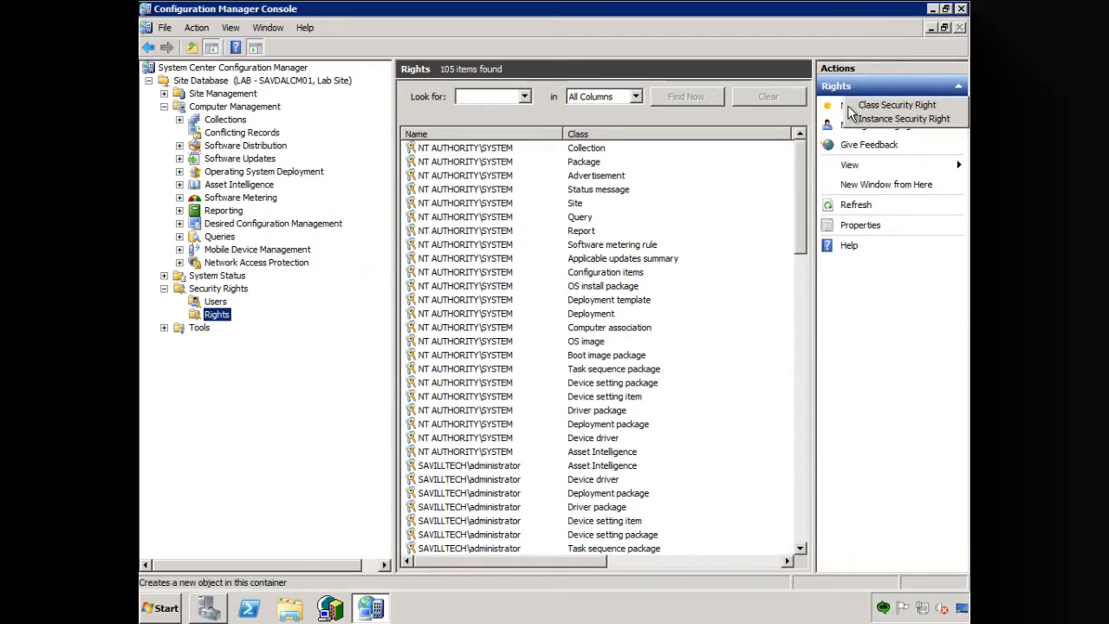
click(216, 303)
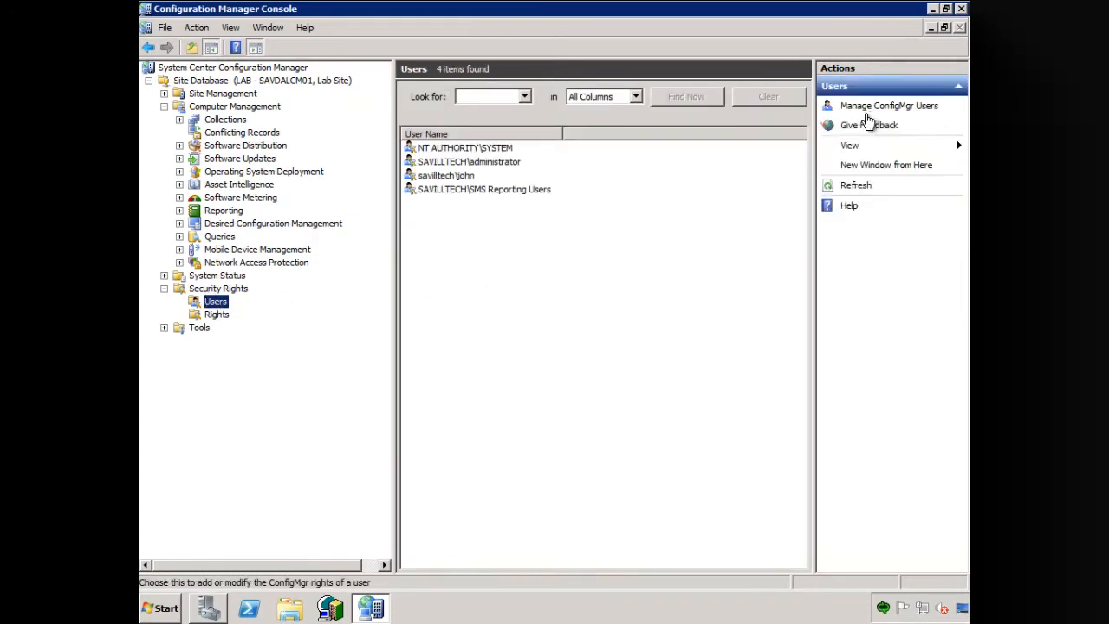
right_click(467, 236)
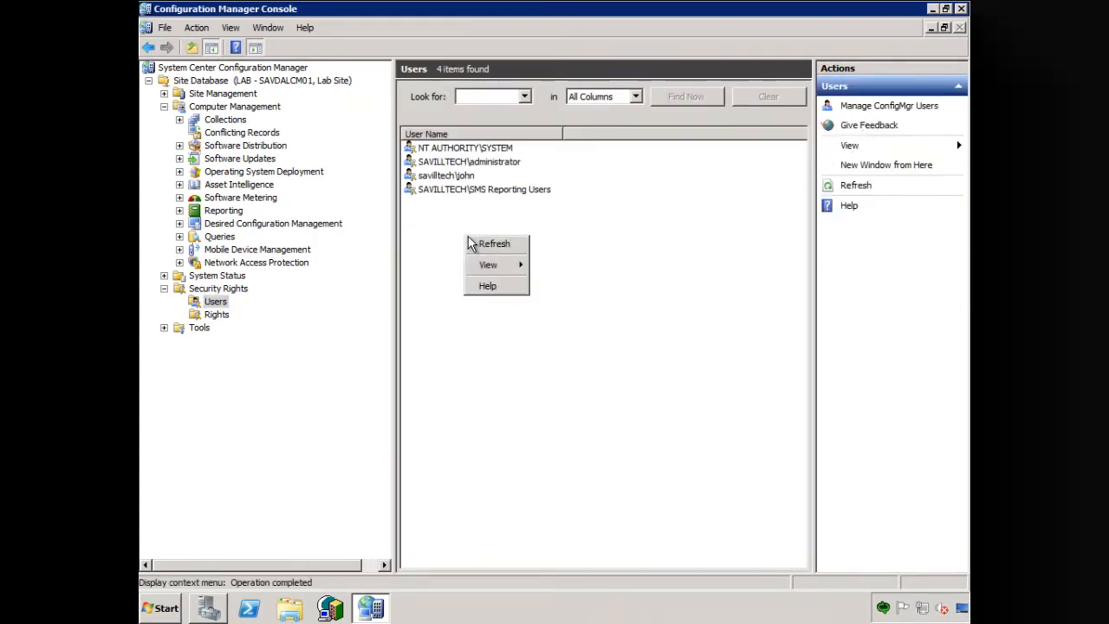
click(216, 314)
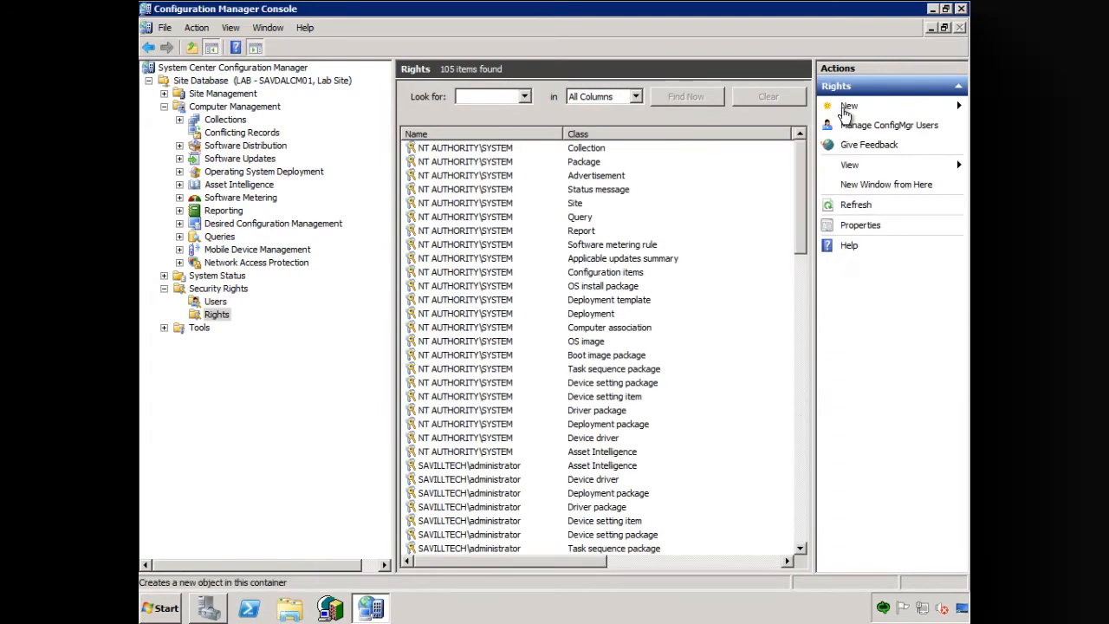
click(857, 127)
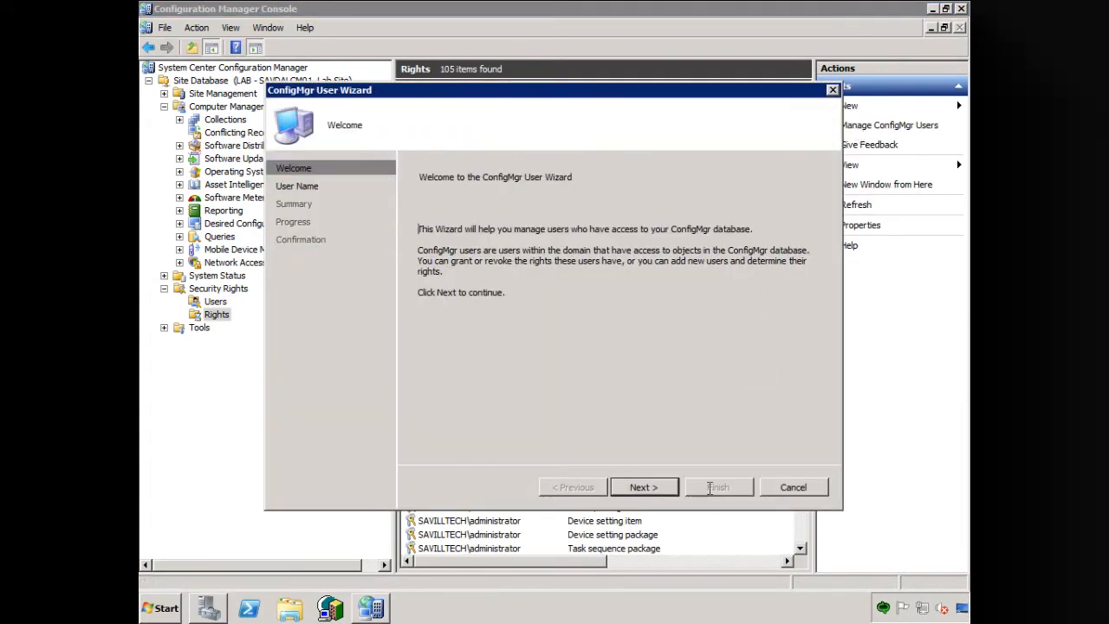
- Add the domain account SAVILLTECH\SvcMgrWork as a new user in the ConfigMgr User Wizard and continue to its user rights
click(641, 487)
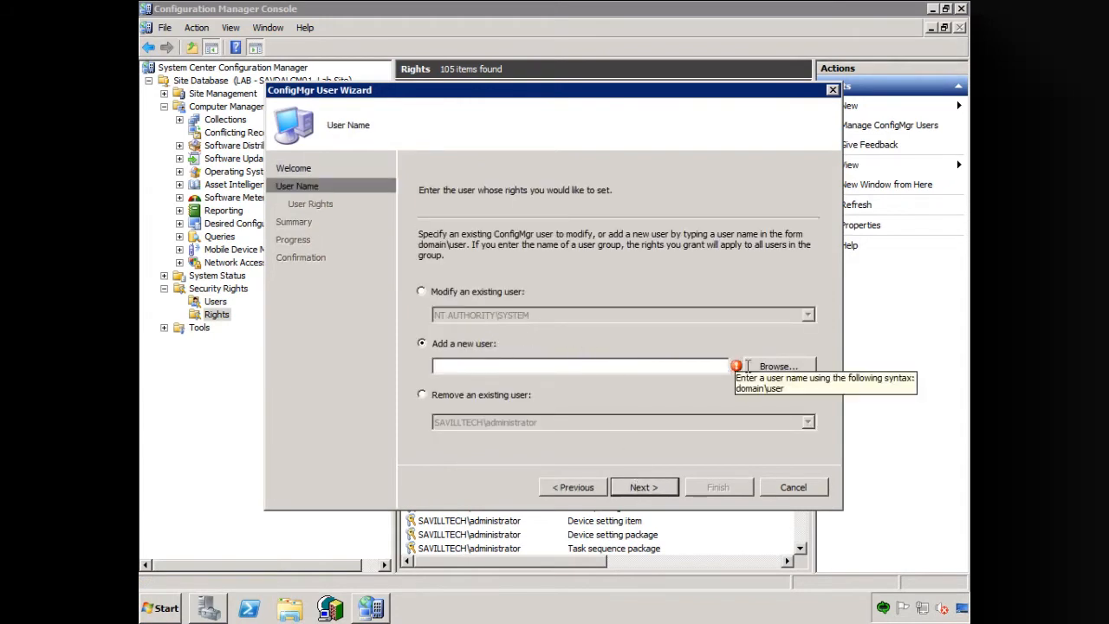
click(776, 366)
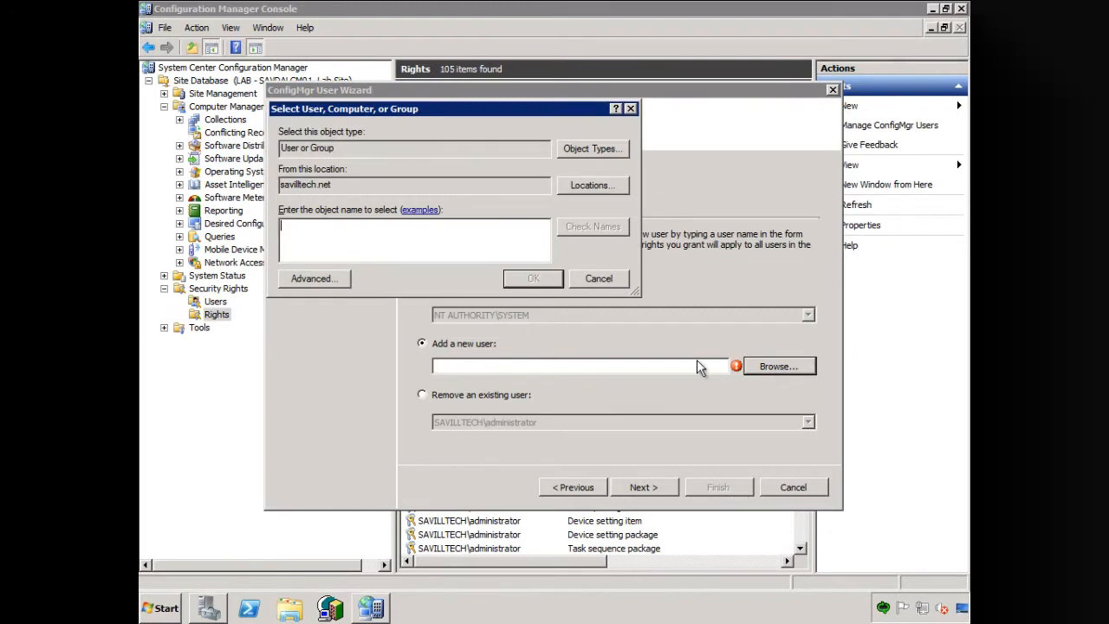
text(svcmgrwork)
key(Return)
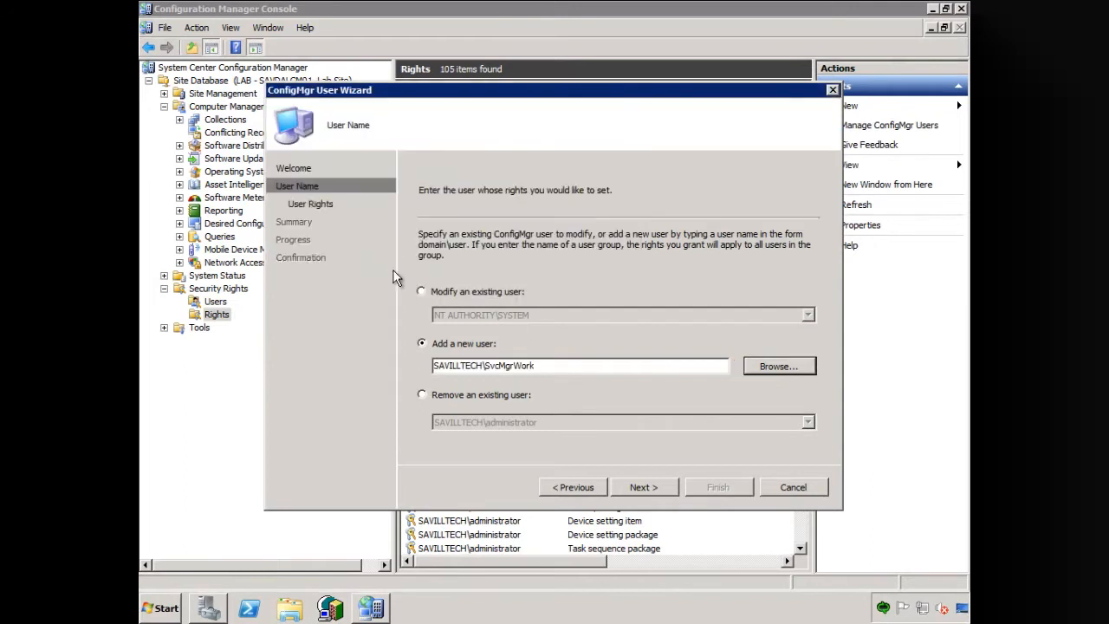
click(650, 491)
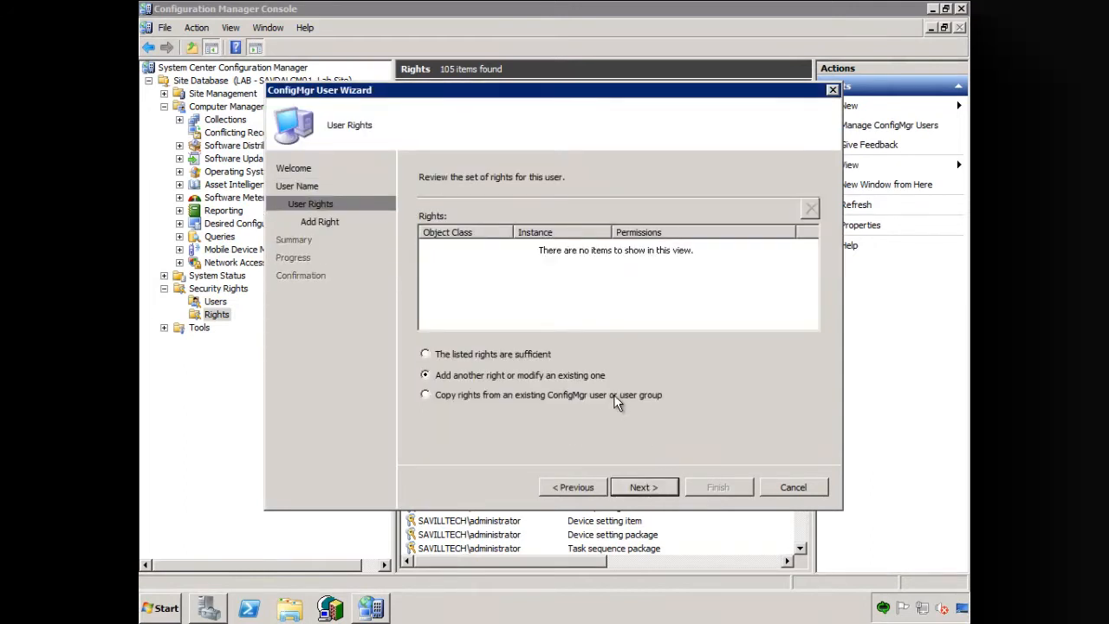
- Grant the new user the Read right on all instances of the Site class
click(637, 488)
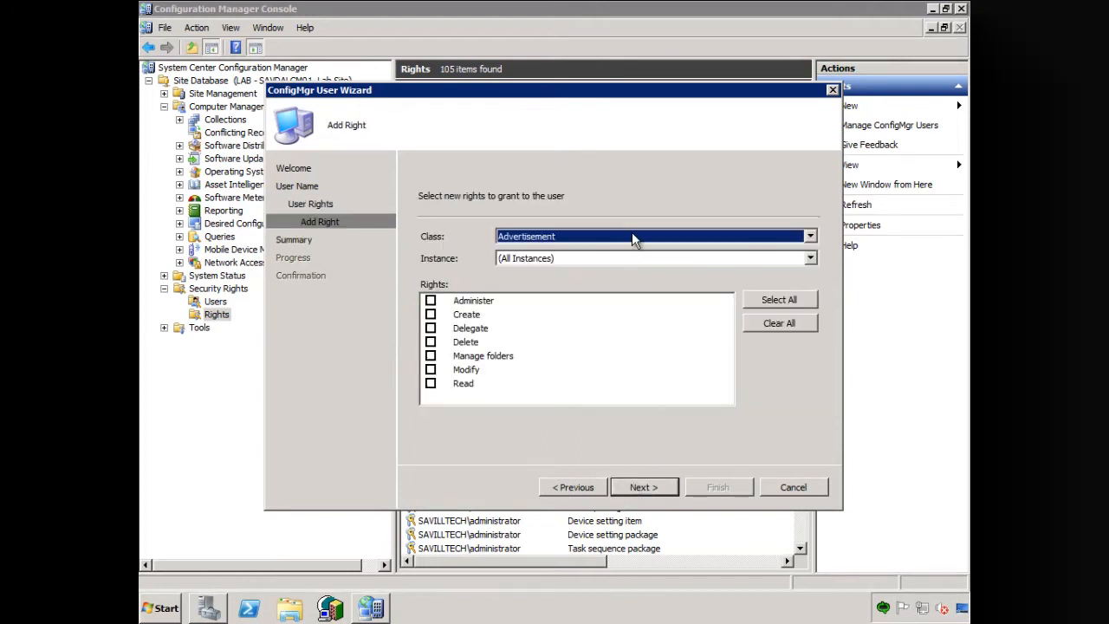
click(632, 235)
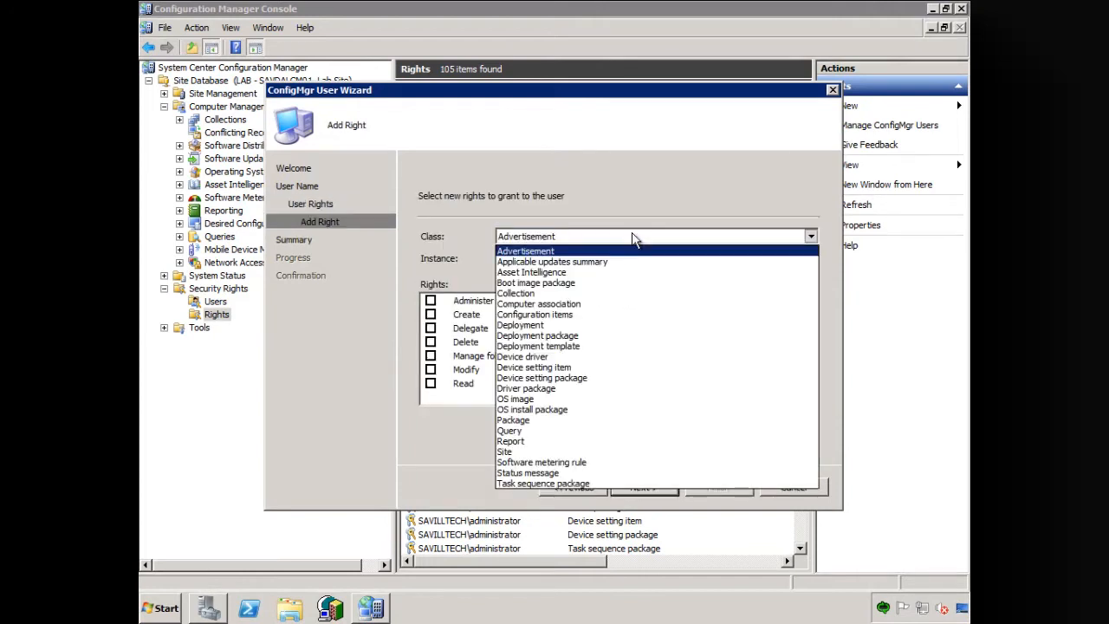
click(511, 451)
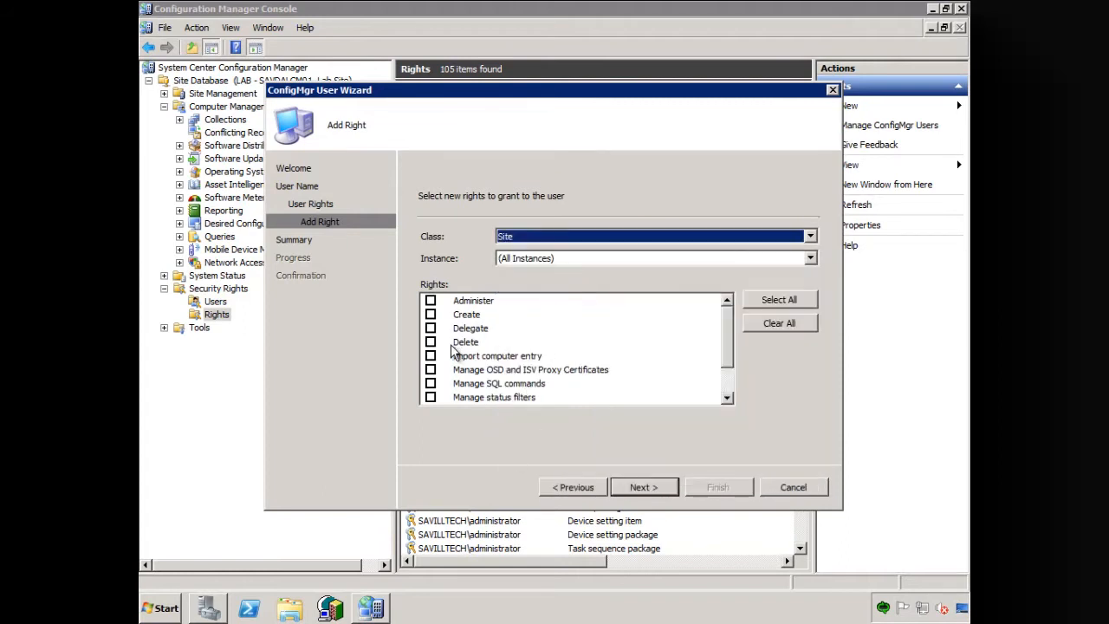
scroll(726, 372, down, 1)
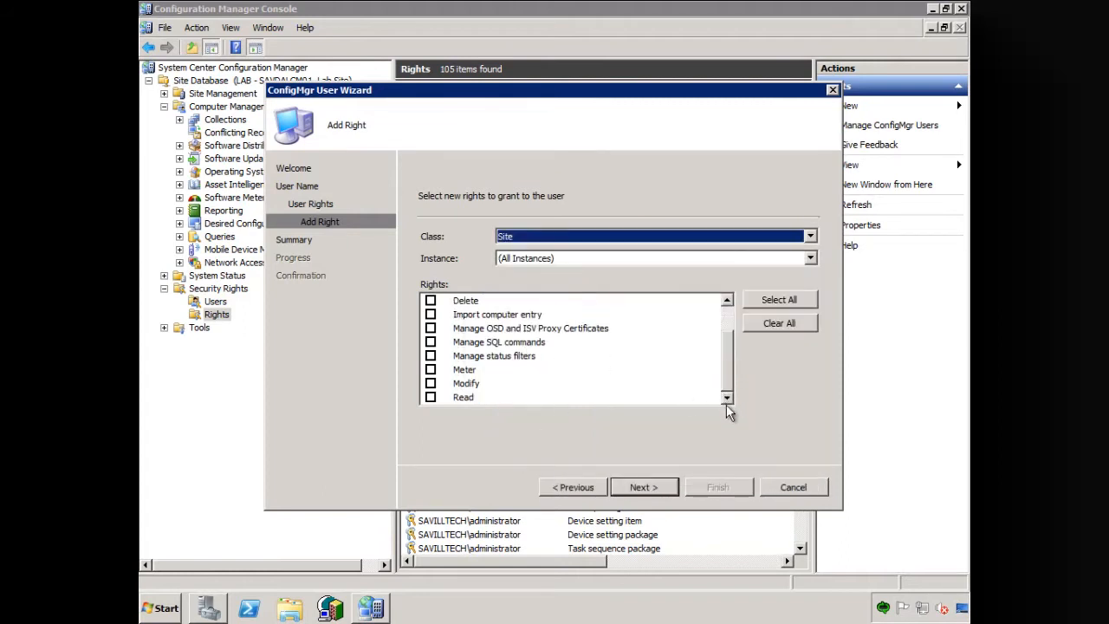
click(431, 397)
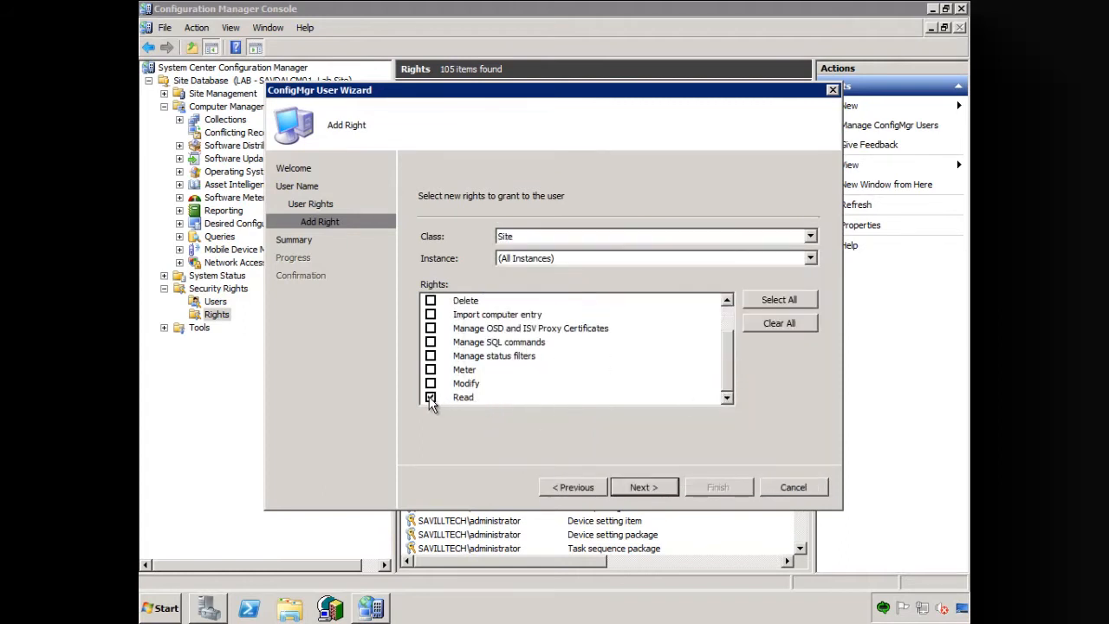
click(645, 488)
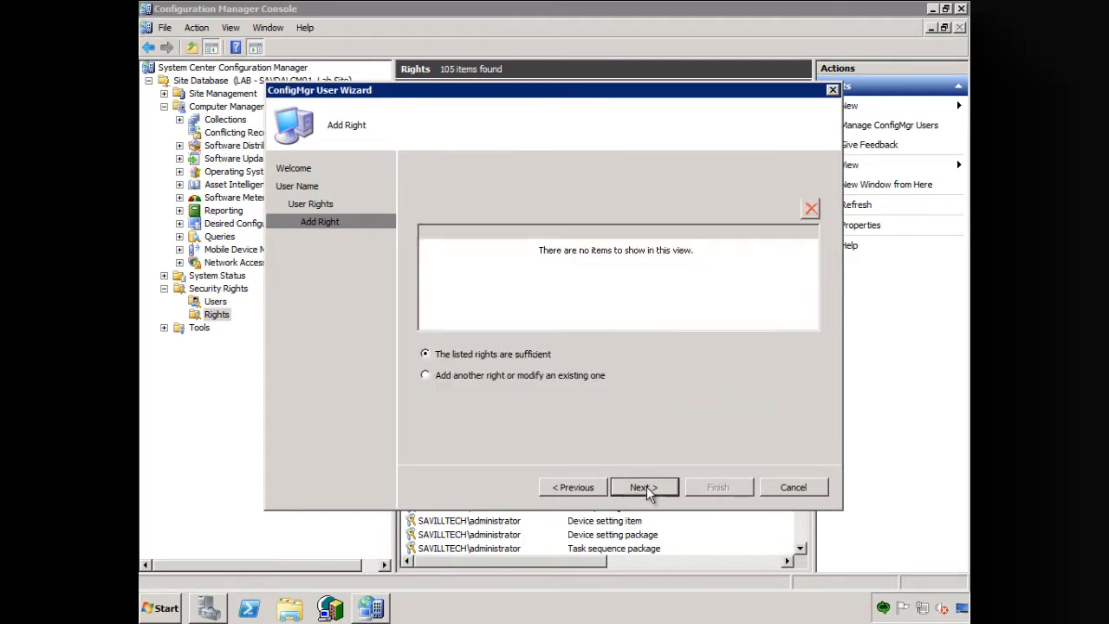
- Add another right for all instances of Configuration items with Administer, Create, Delete, Modify, Network access and Read
click(544, 375)
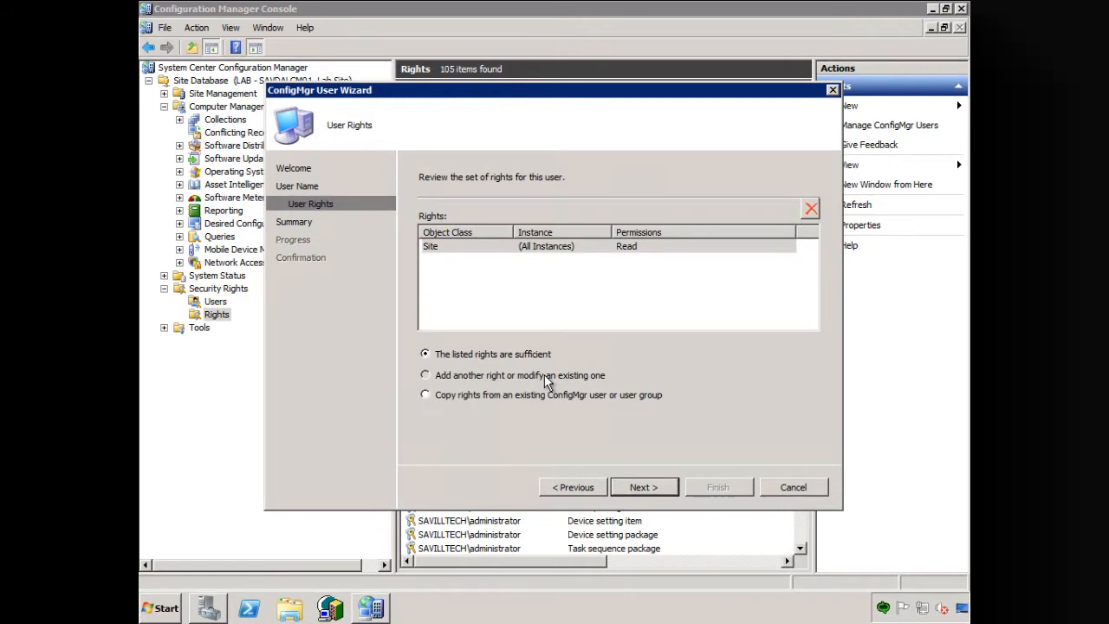
click(646, 487)
click(621, 235)
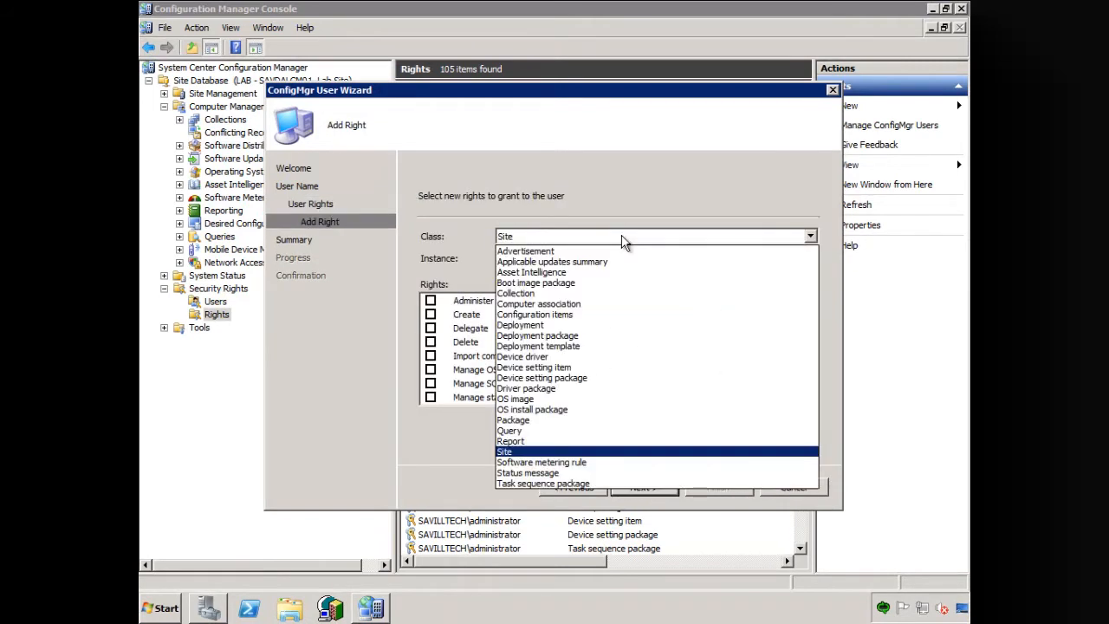
click(543, 315)
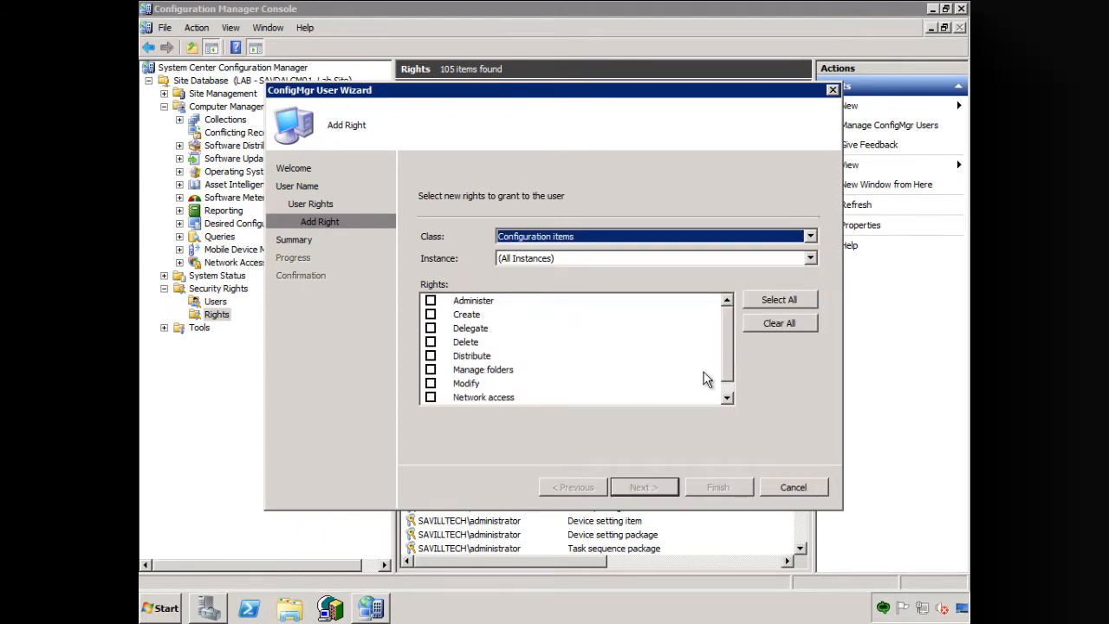
click(432, 302)
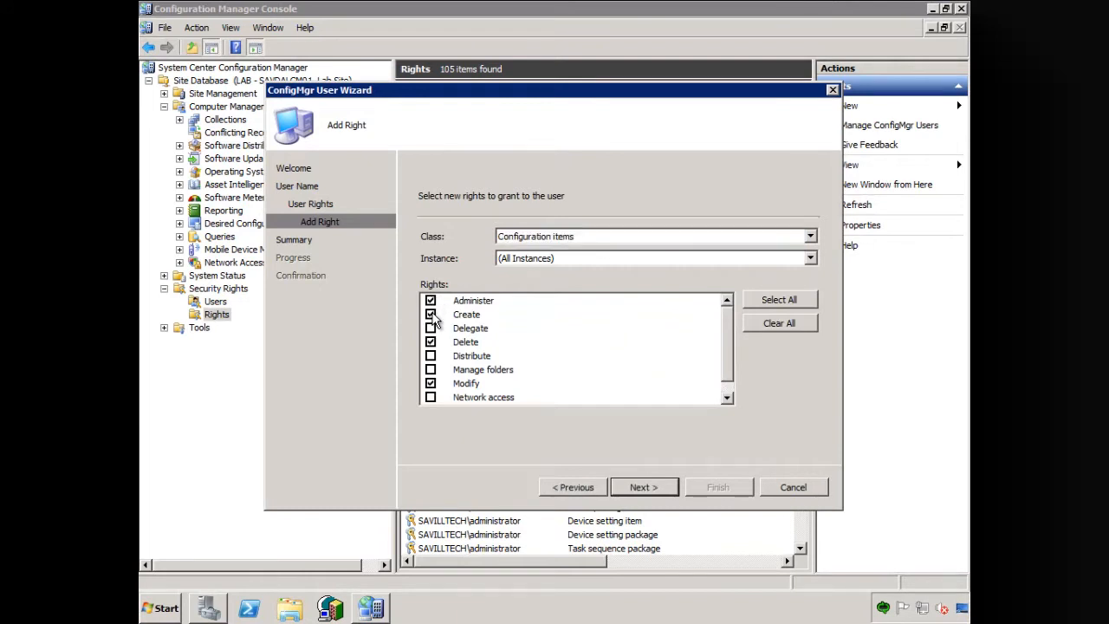
click(432, 398)
scroll(728, 353, down, 1)
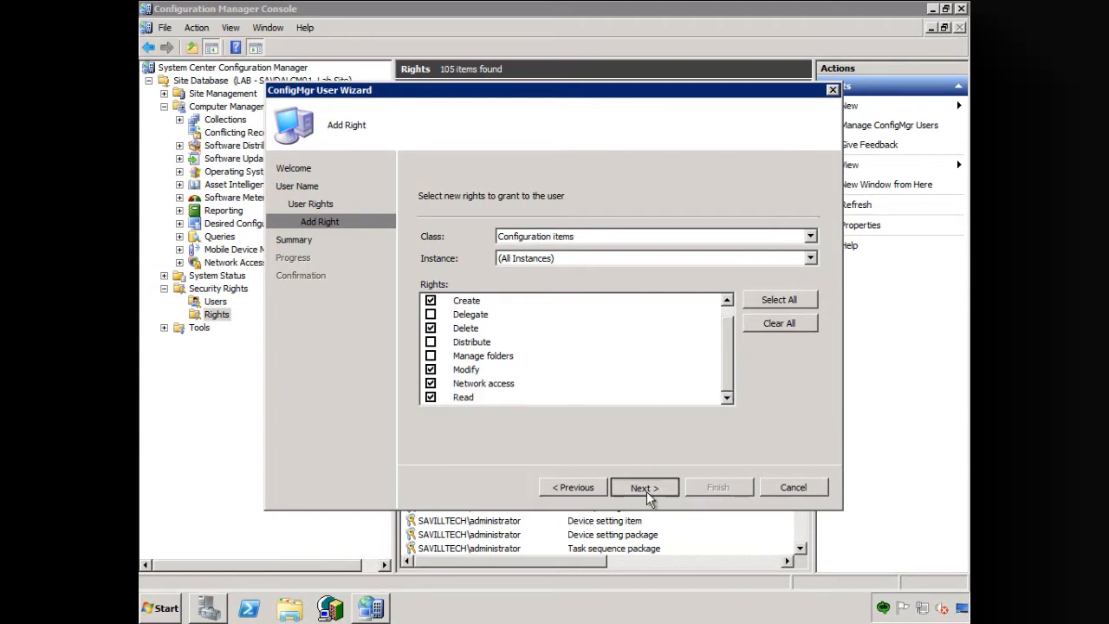
click(646, 492)
- Start another right for all instances of the Collection class and select Delete, Modify and Read
click(472, 372)
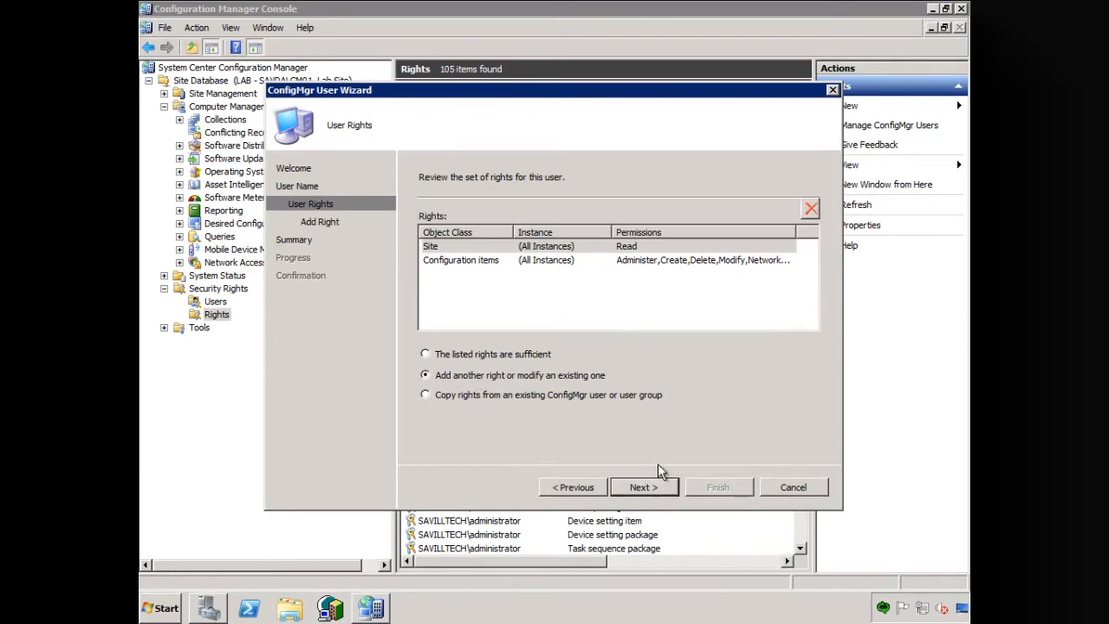
click(644, 487)
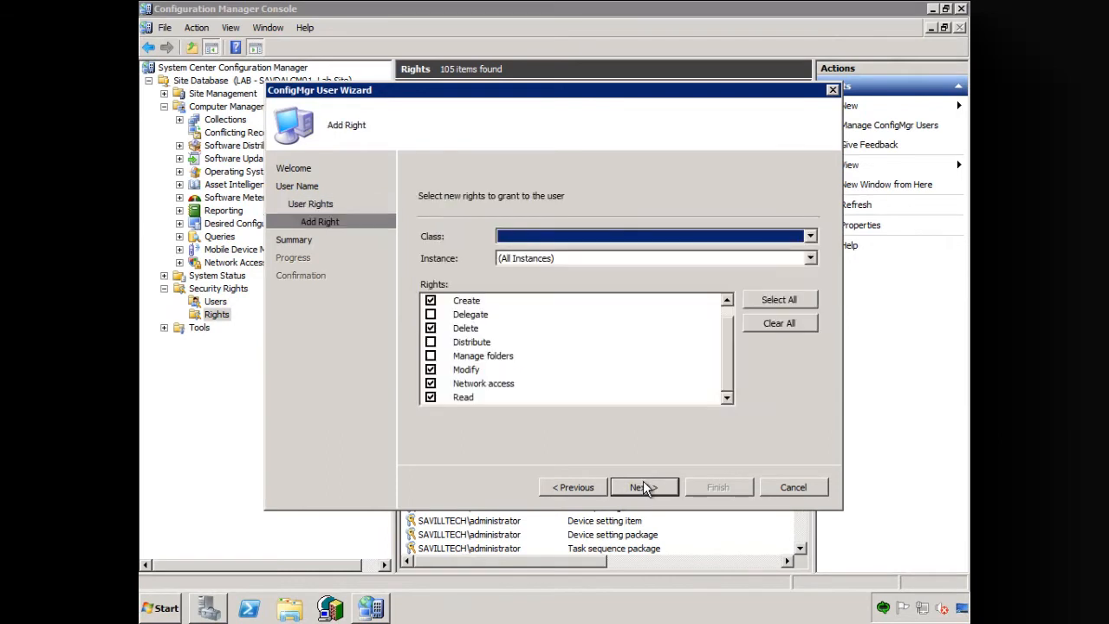
click(630, 234)
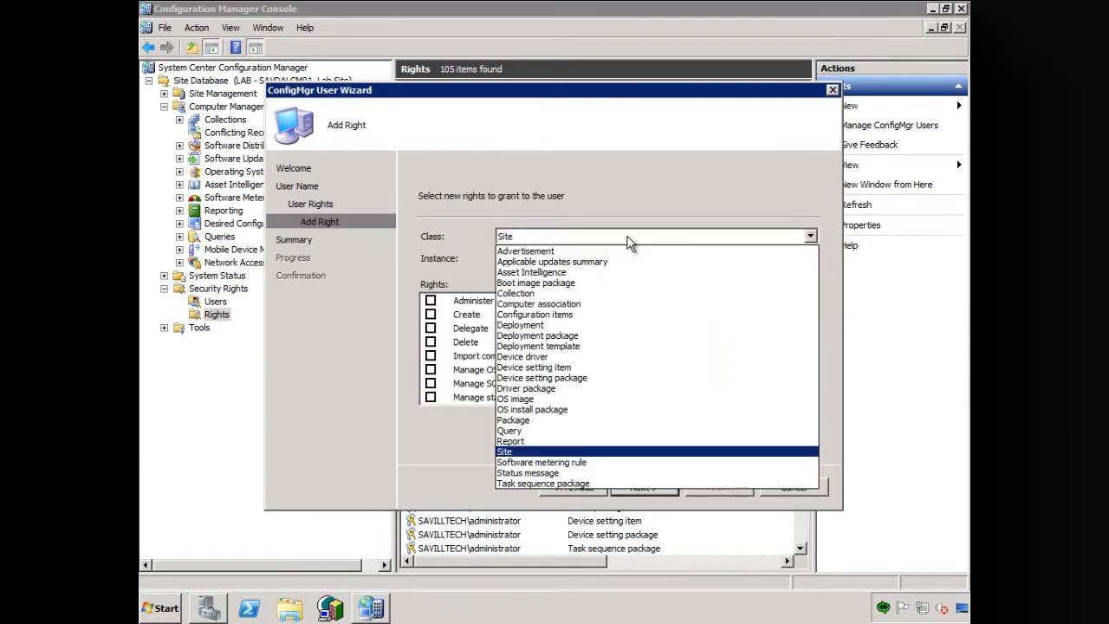
click(534, 294)
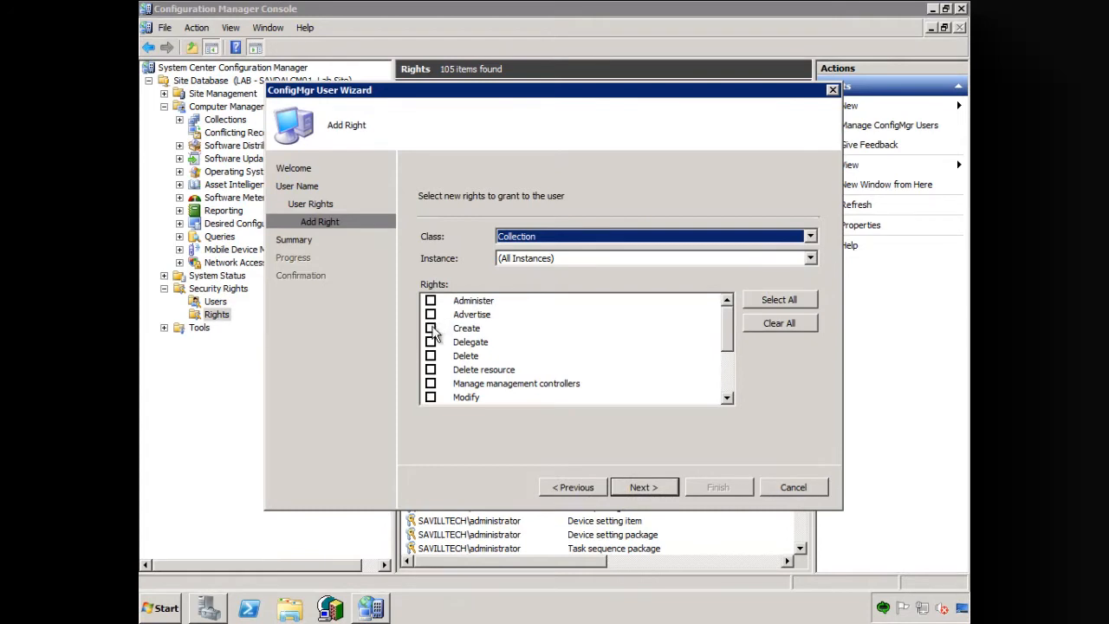
click(431, 355)
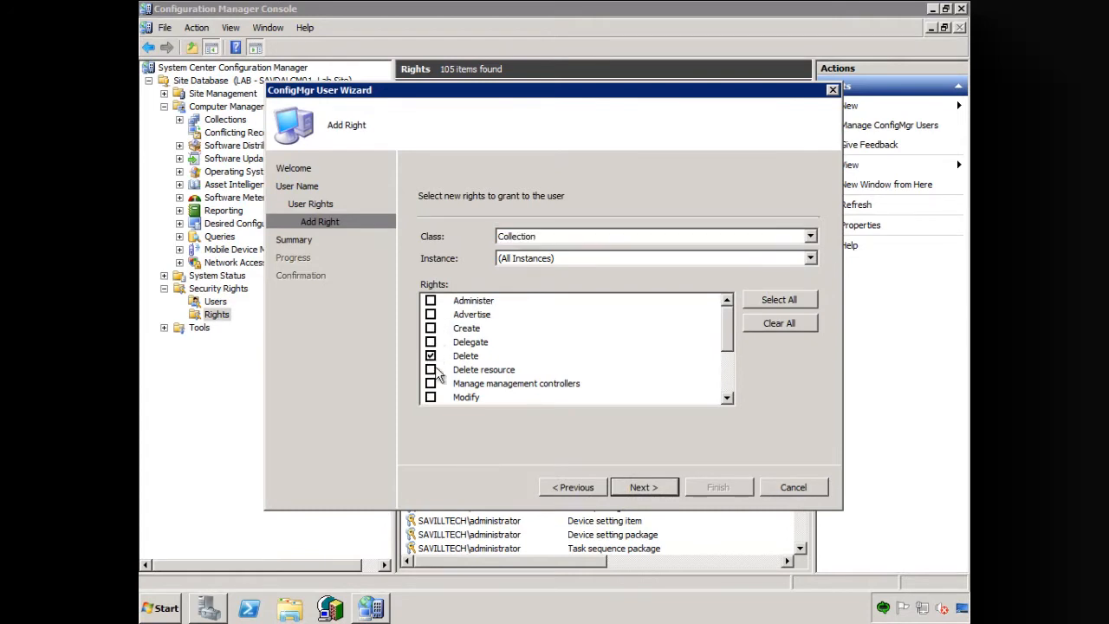
click(431, 397)
drag(724, 339, 725, 383)
click(430, 342)
click(431, 343)
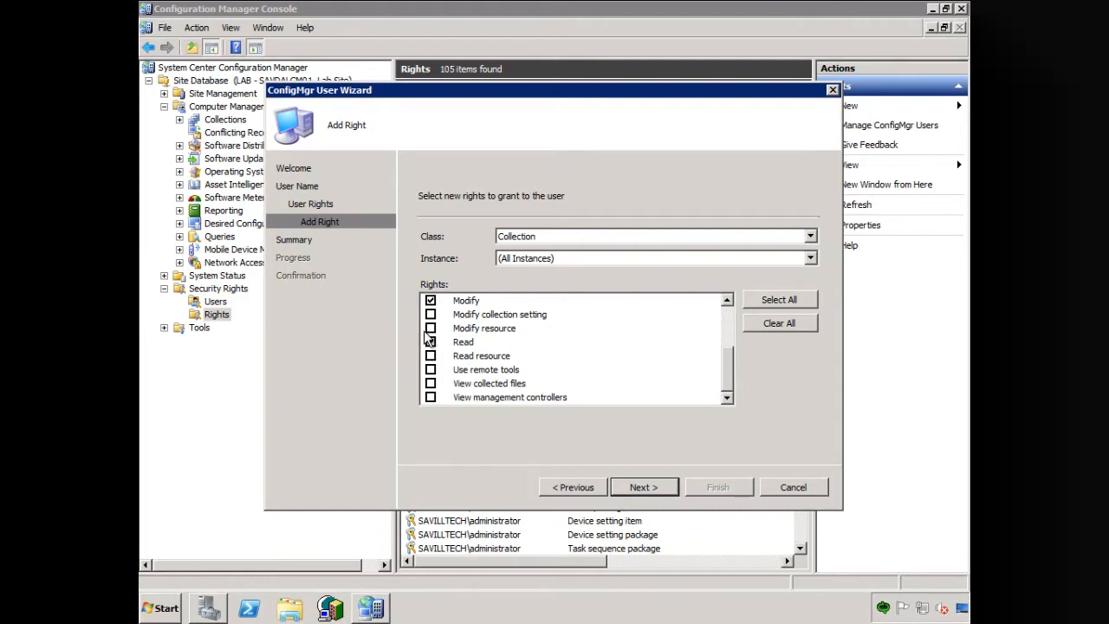
- Include Administer, Advertise, Create and Delete resource in the Collection rights and add them to the user's list
click(431, 329)
click(430, 397)
click(430, 314)
drag(733, 365, 728, 318)
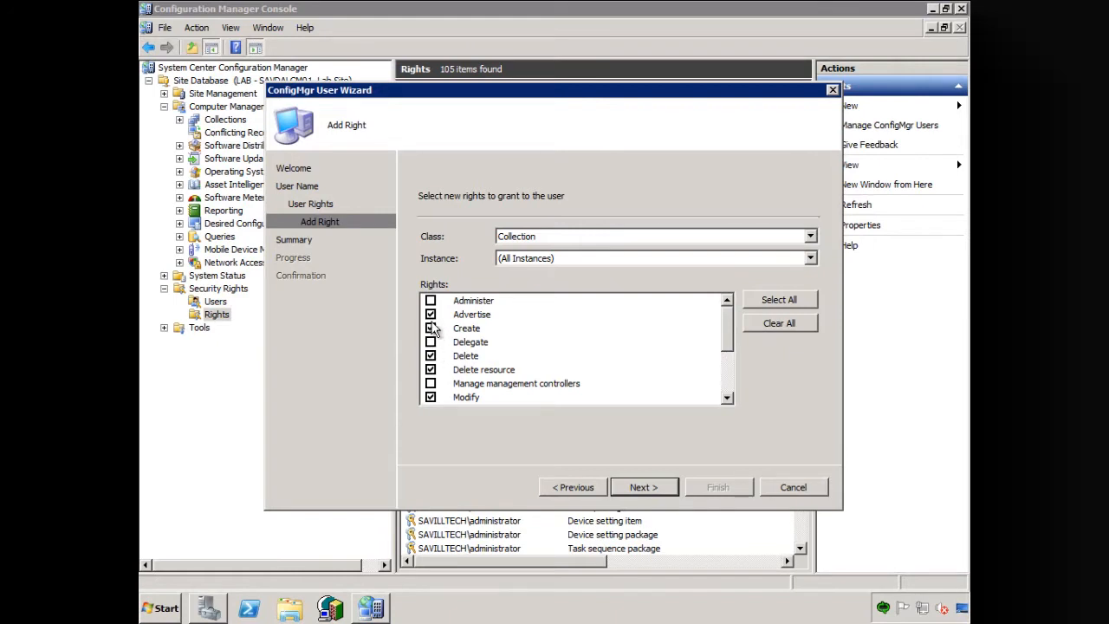
click(431, 300)
click(650, 487)
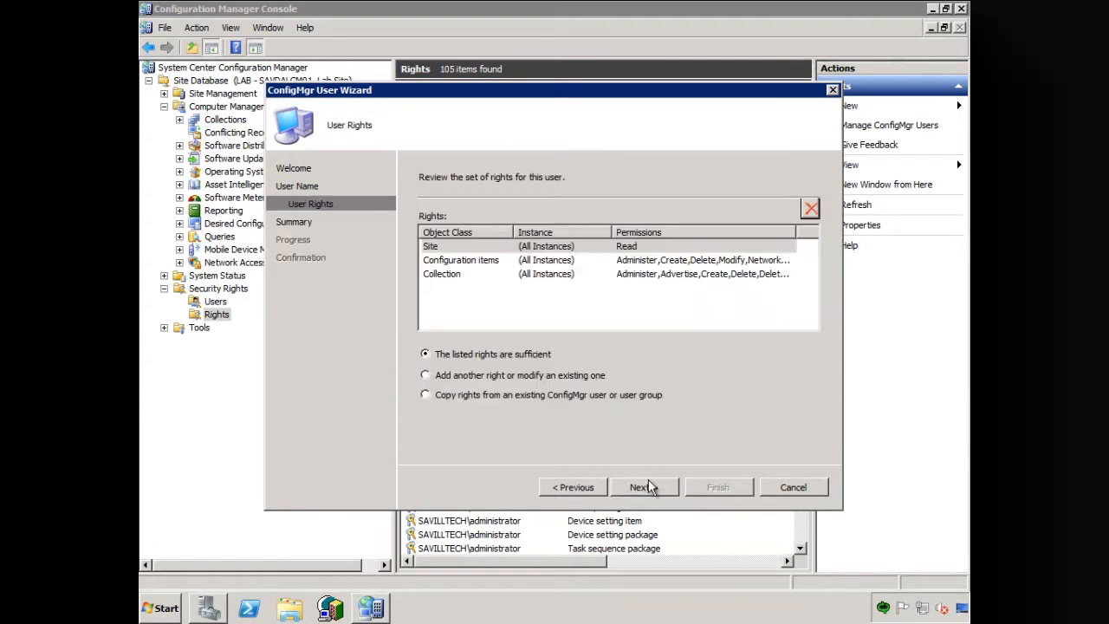
- Add another right for all instances of the Advertisement class with Administer, Create, Delete, Manage folders, Modify and Read
click(475, 375)
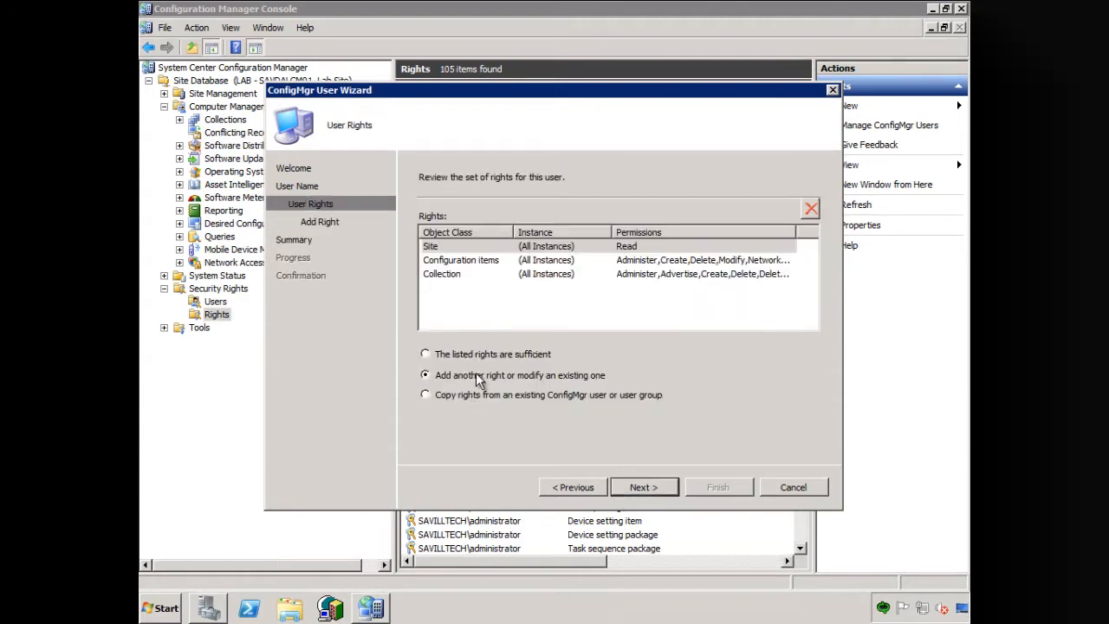
click(639, 488)
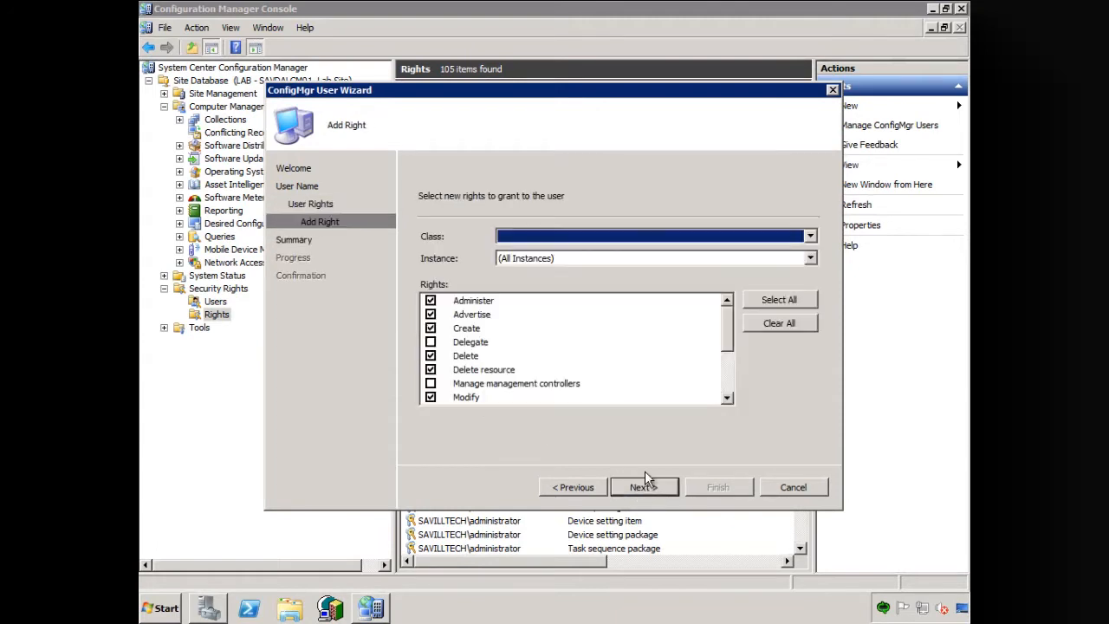
click(708, 232)
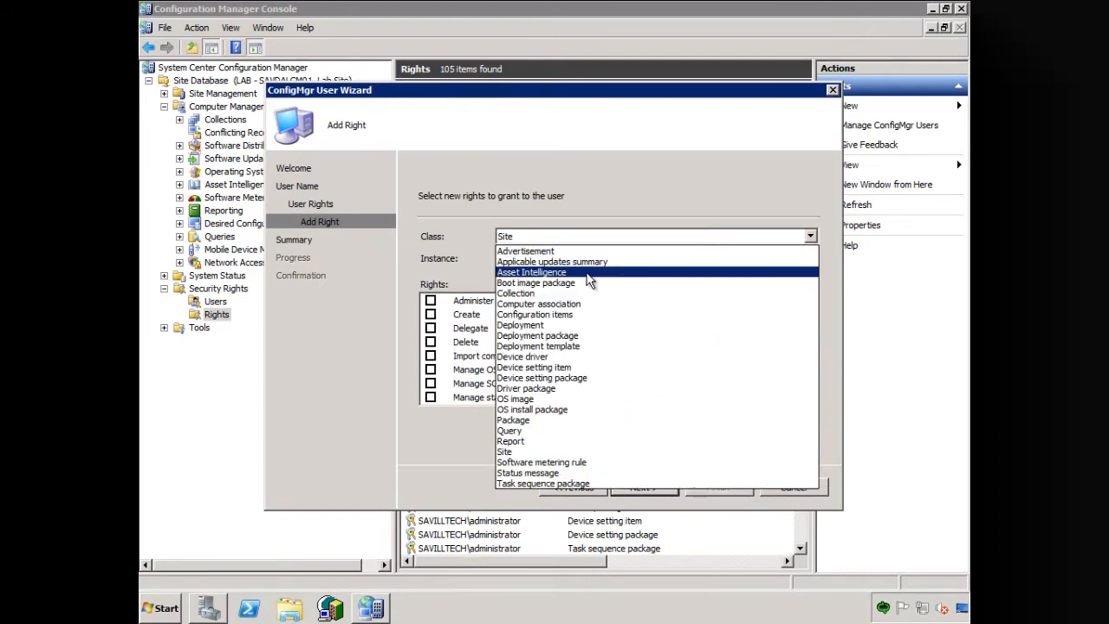
click(562, 251)
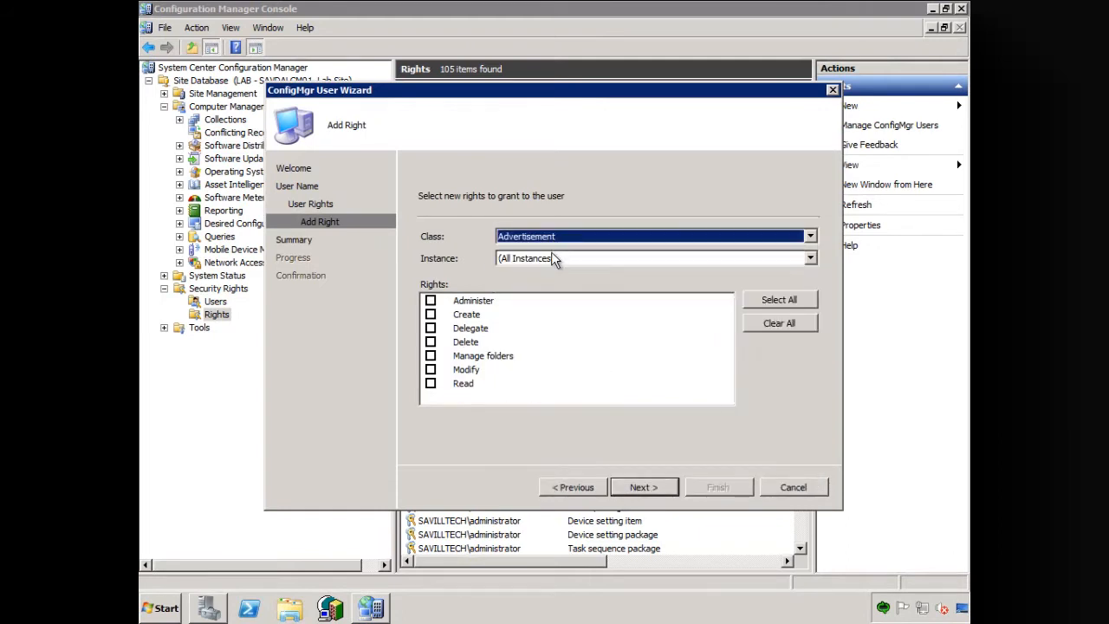
click(431, 383)
click(431, 369)
click(430, 341)
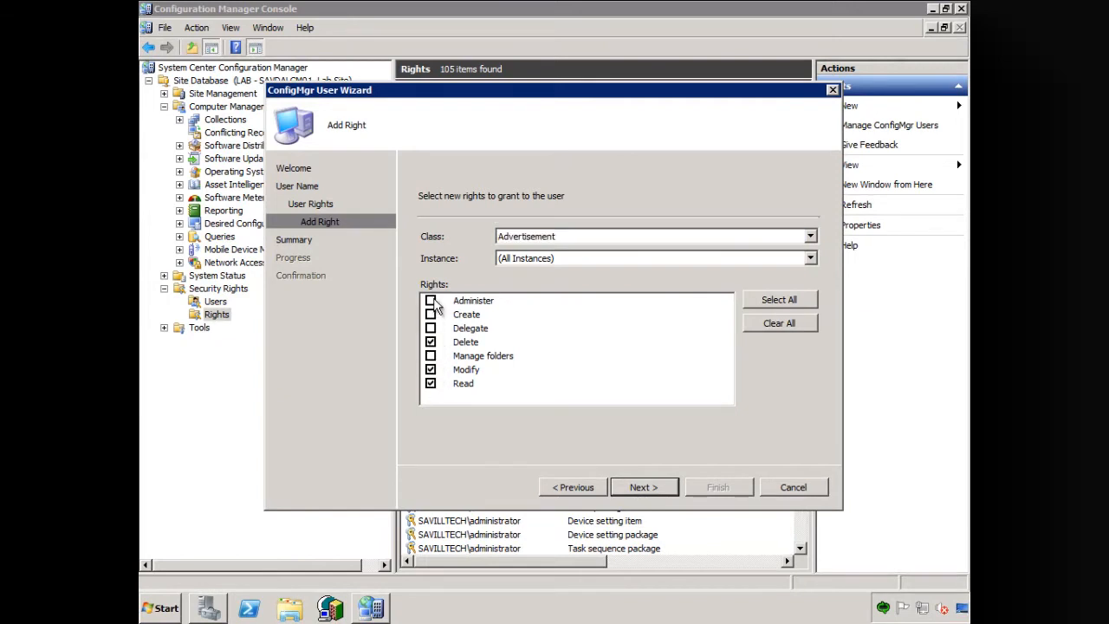
click(431, 313)
click(430, 355)
click(641, 488)
- Add another right for all instances of the Package class with Administer, Delete, Modify and Read
click(487, 381)
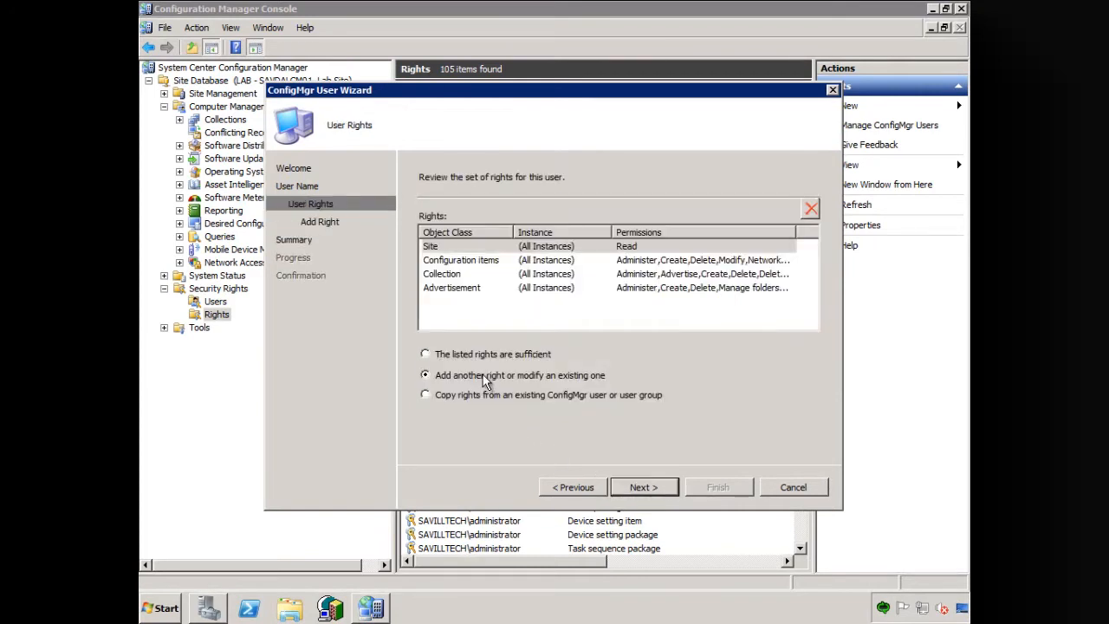
click(657, 487)
click(606, 236)
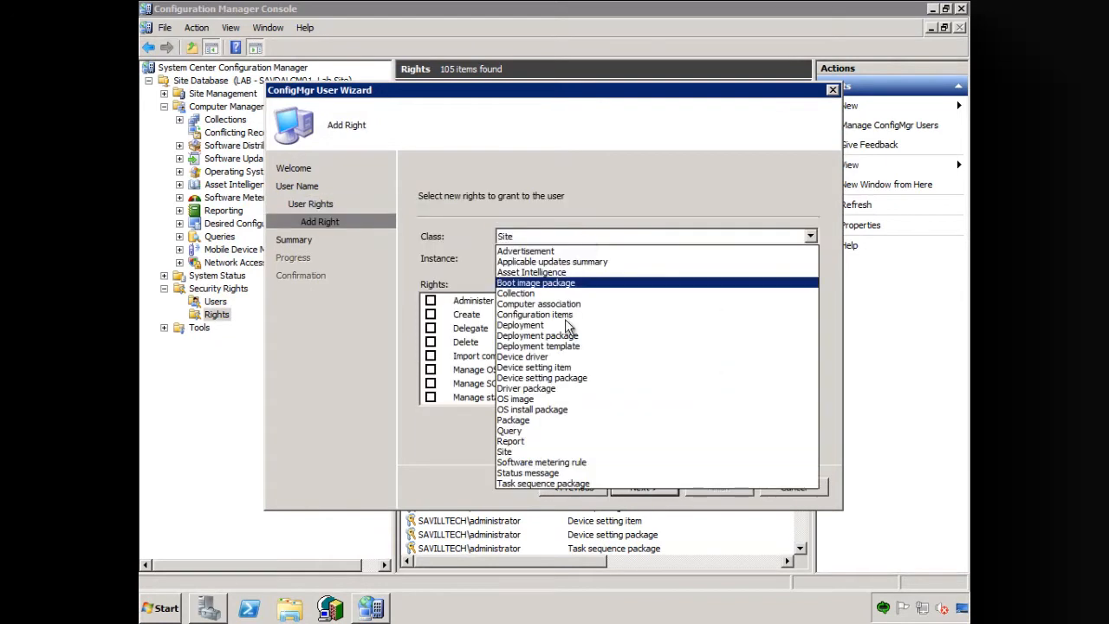
click(529, 424)
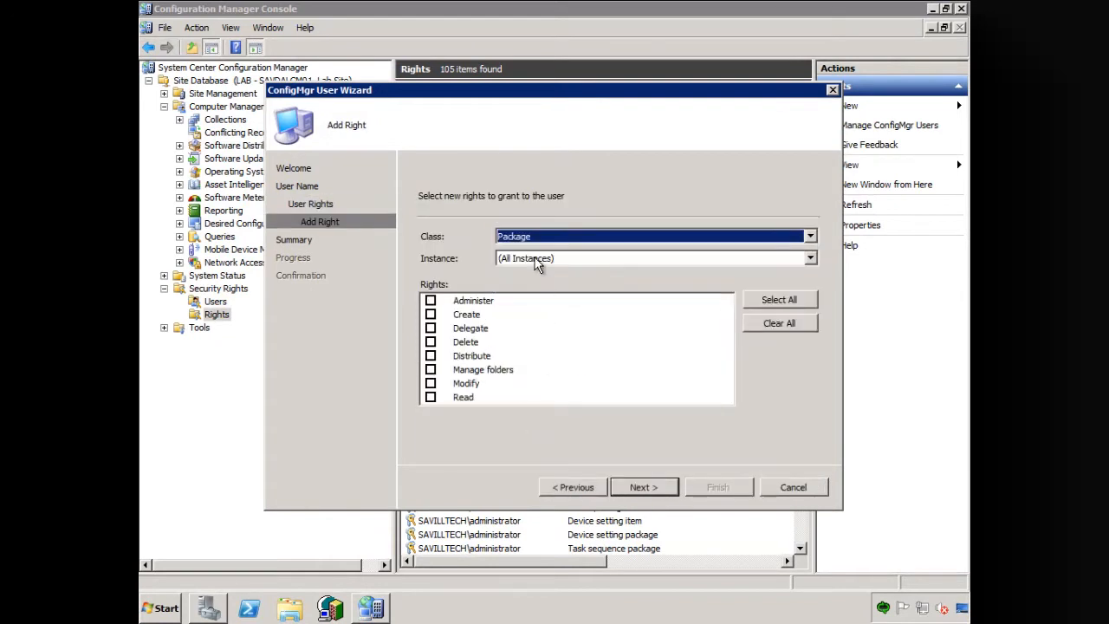
click(430, 396)
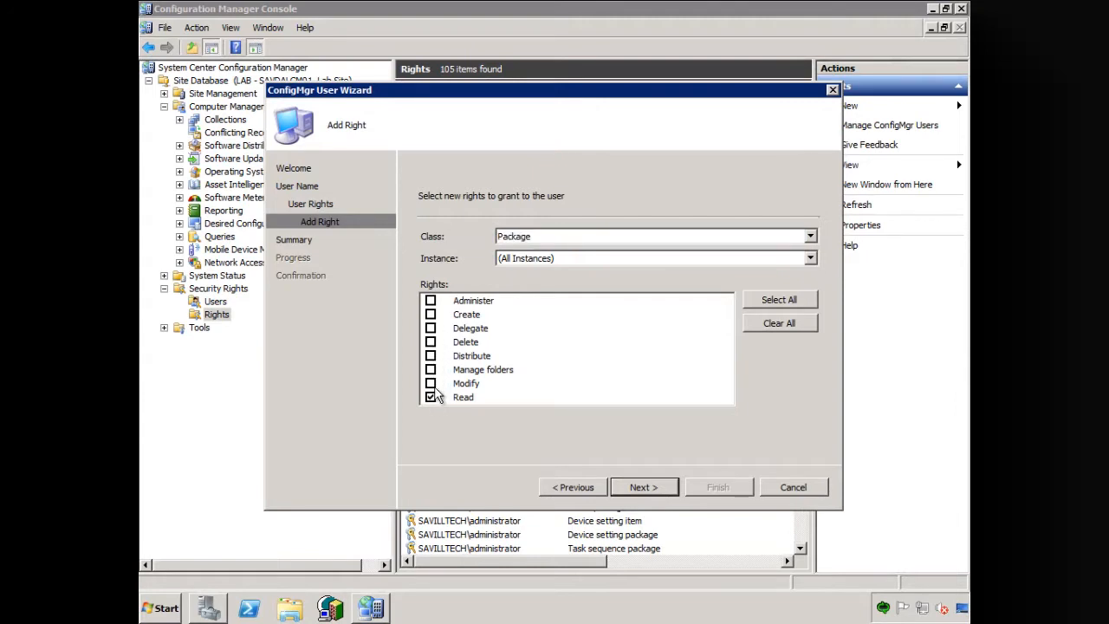
click(431, 383)
click(430, 301)
click(431, 341)
click(646, 488)
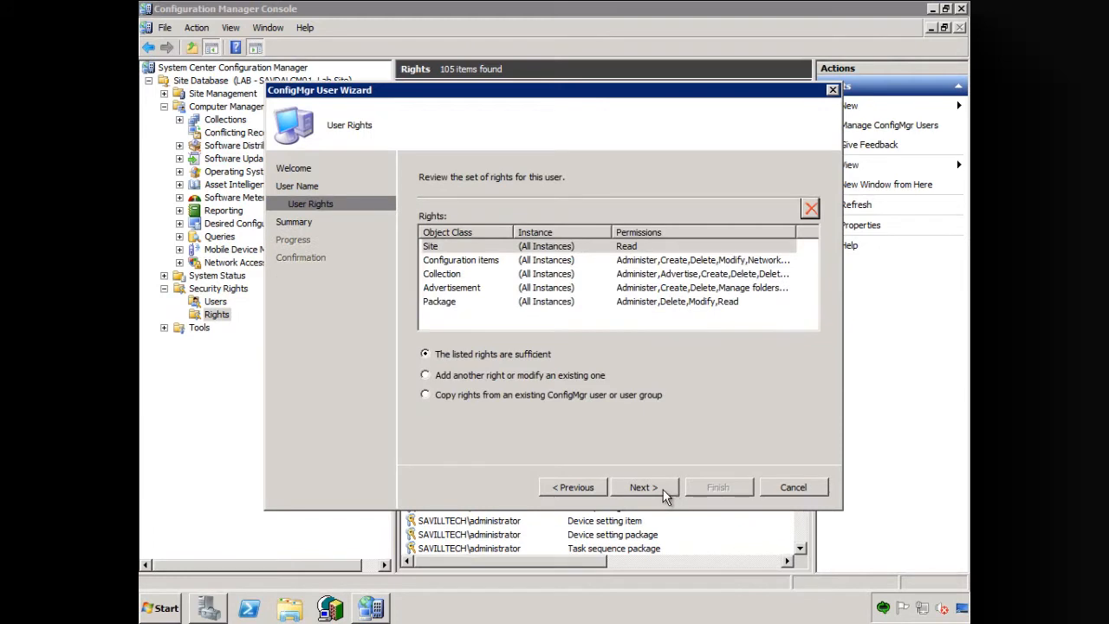
- Accept the listed rights, apply them to the SvcMgrWork user and close the wizard
click(657, 487)
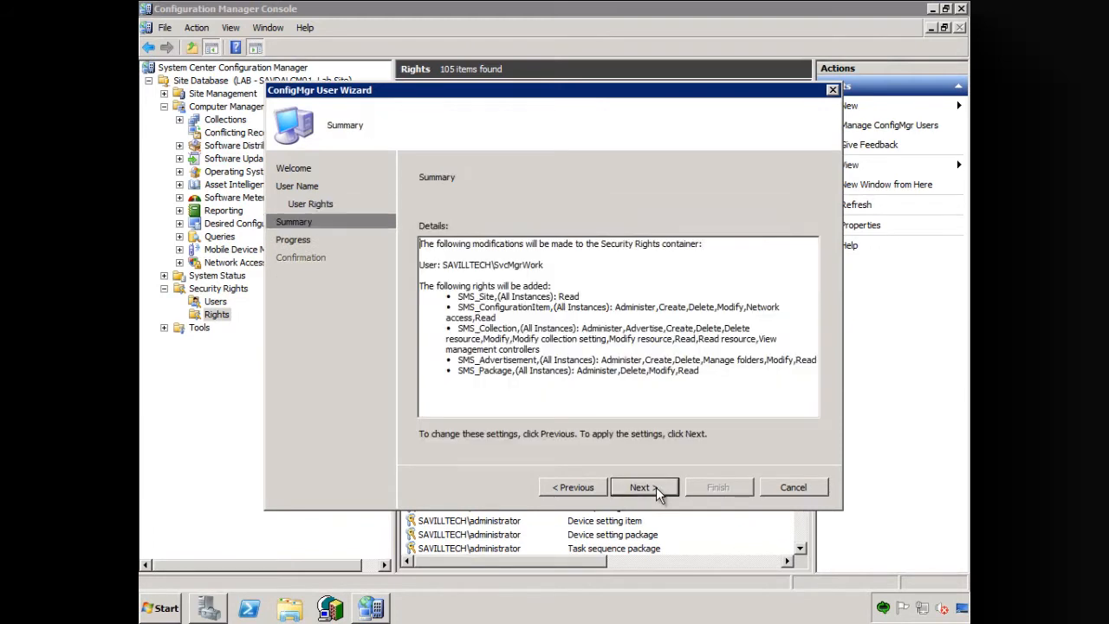
click(656, 486)
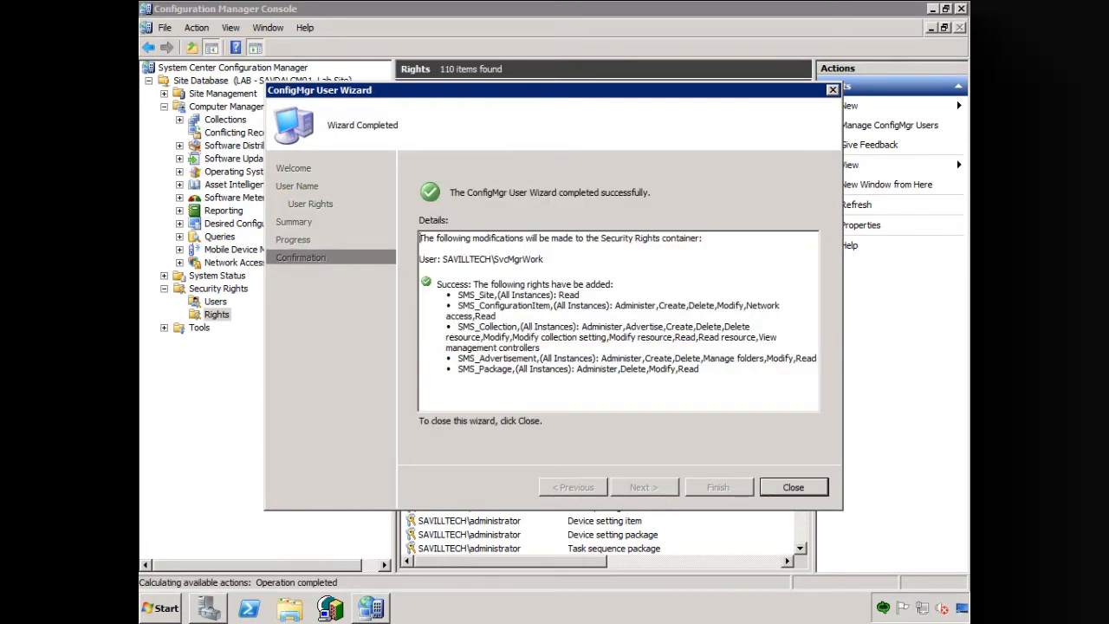
click(794, 489)
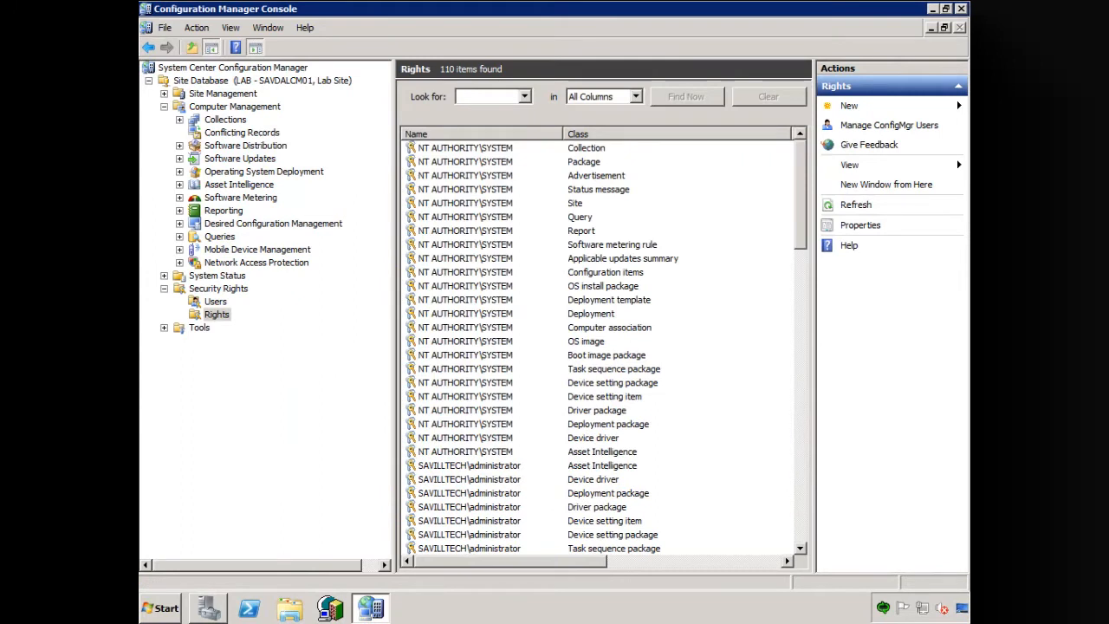
- Start managing ConfigMgr users again and add savilltech\svcmgrservice as a new user
click(853, 109)
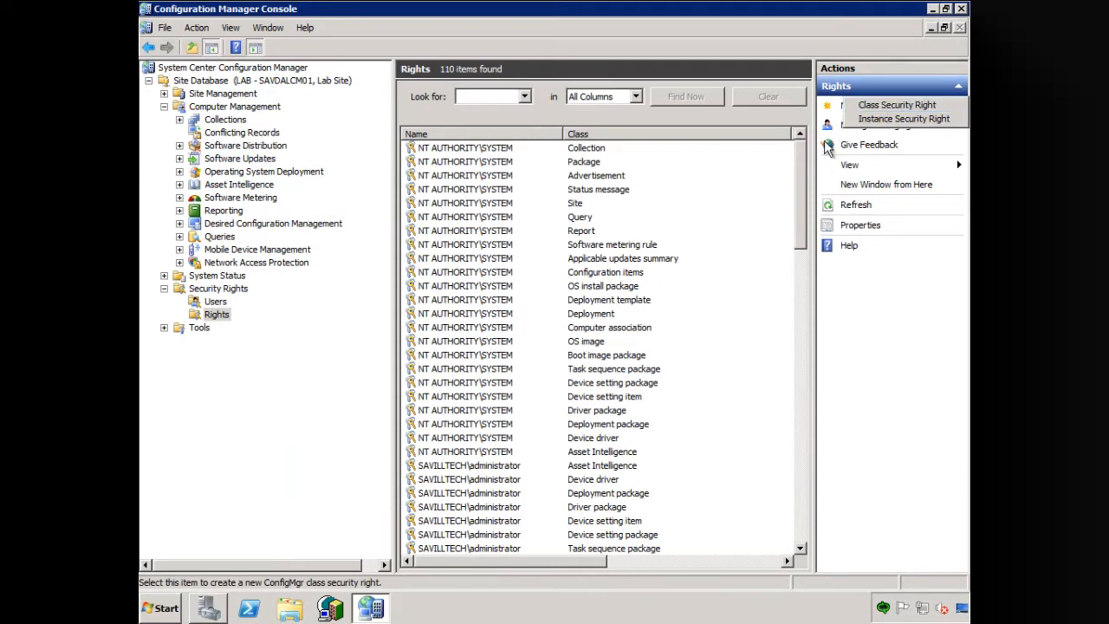
click(874, 126)
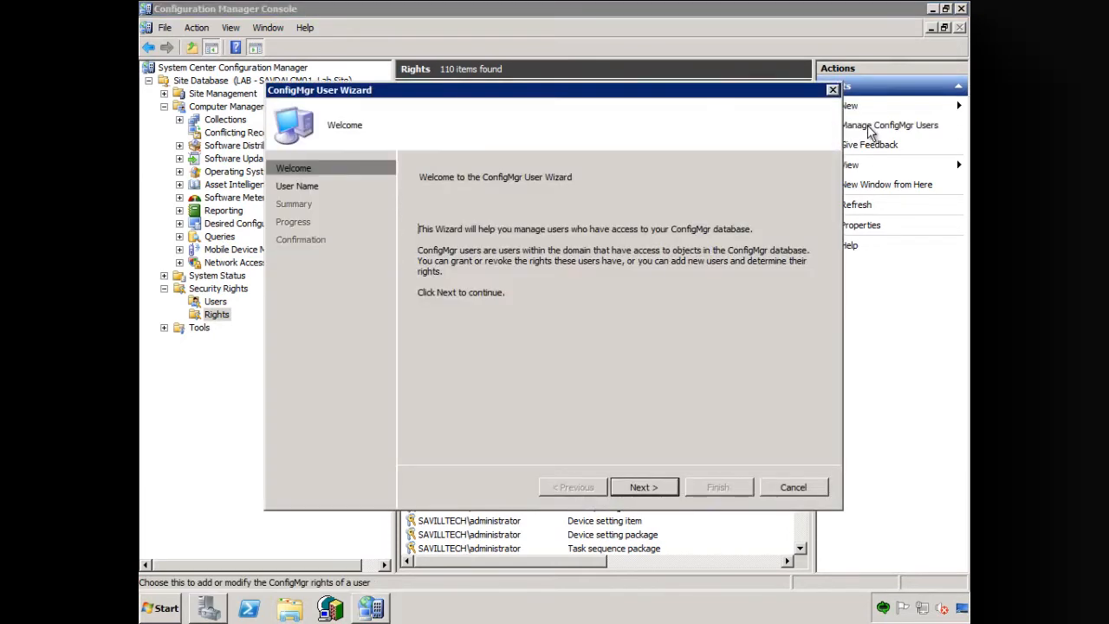
click(645, 487)
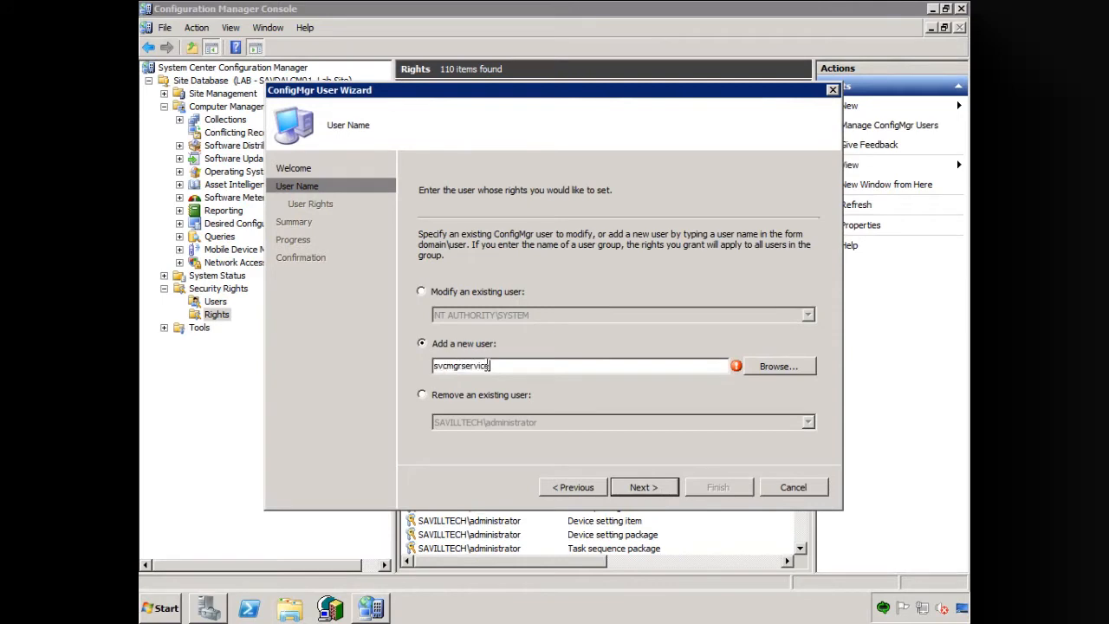
click(648, 490)
click(642, 350)
text(savilltech\)
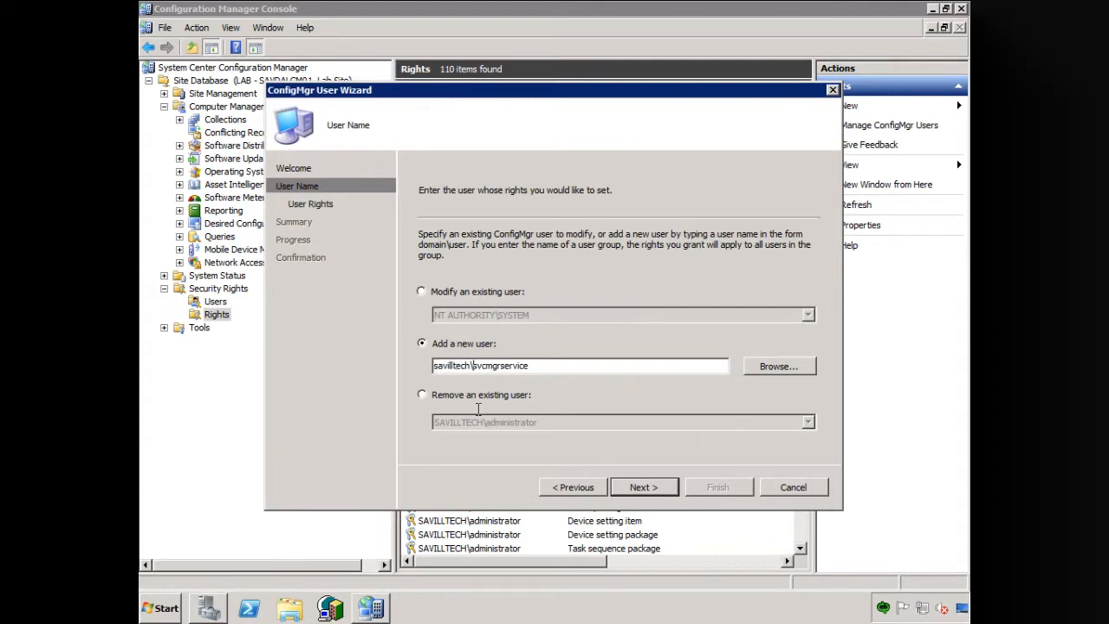
click(644, 485)
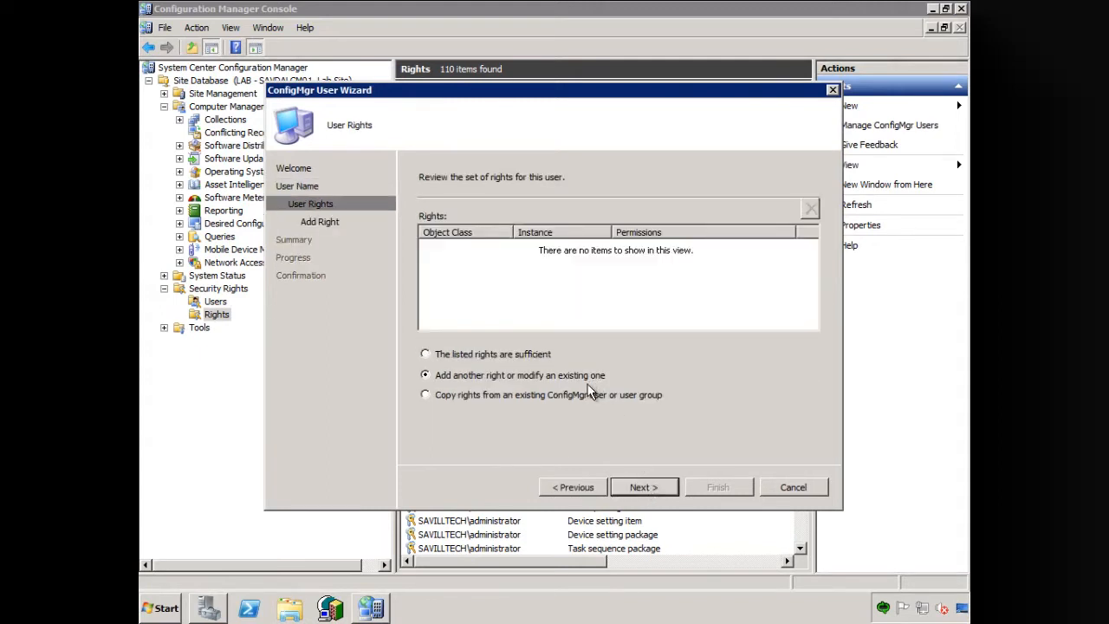
- Add a right for all instances of the Site class with Read for the service account
click(642, 488)
click(617, 234)
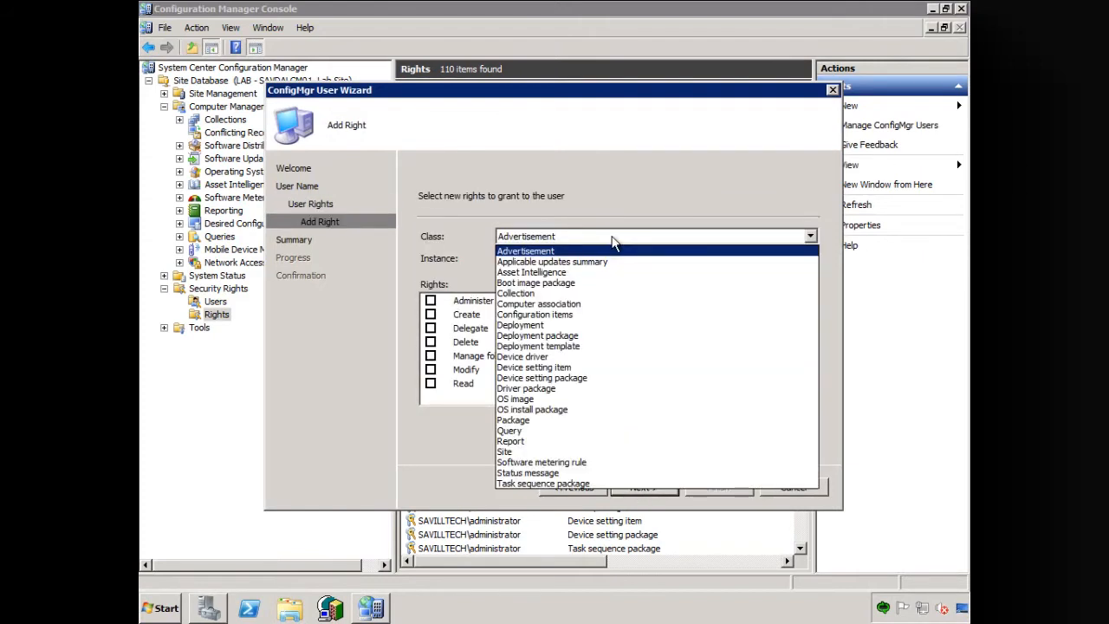
click(532, 452)
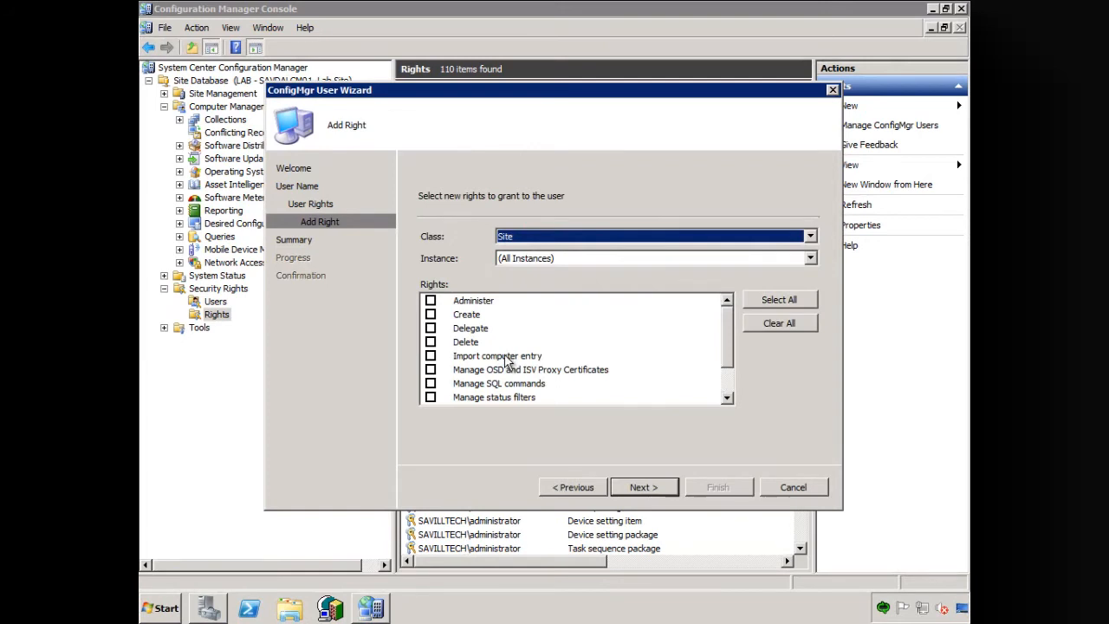
drag(730, 362, 684, 391)
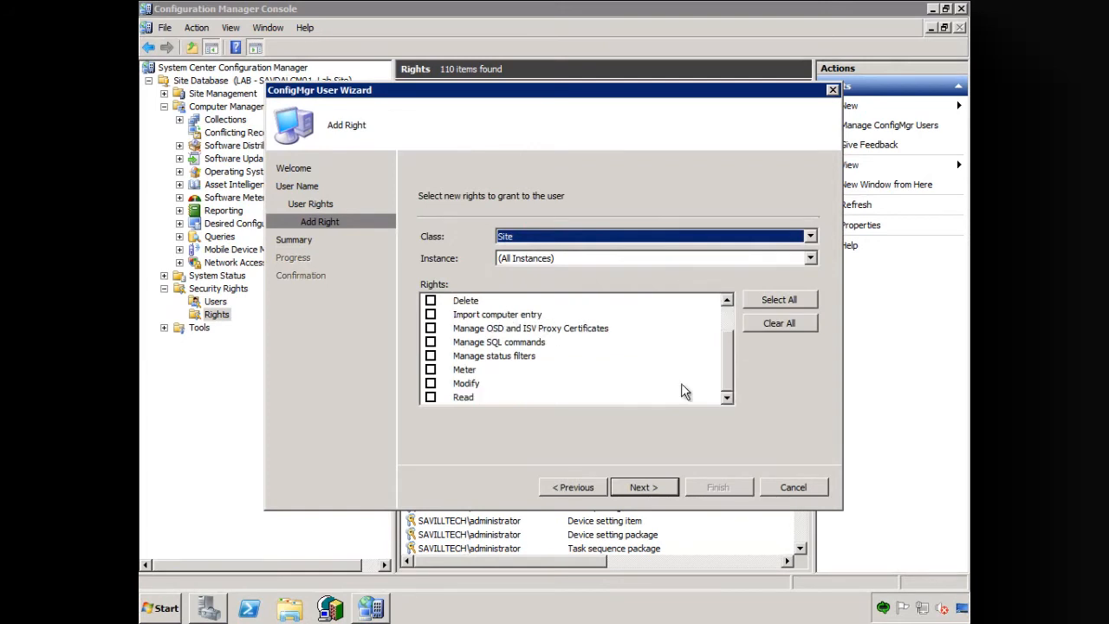
click(432, 398)
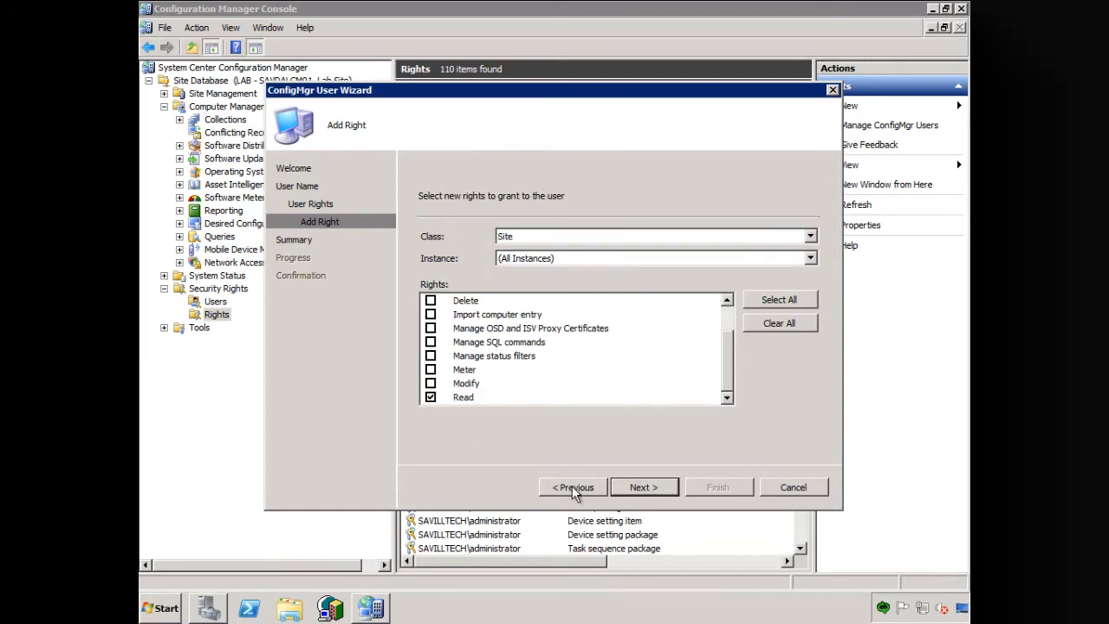
click(637, 487)
- Add a Configuration items right for all instances to the service account with Administer, Create, Delete, Modify, Network access and Read
click(538, 372)
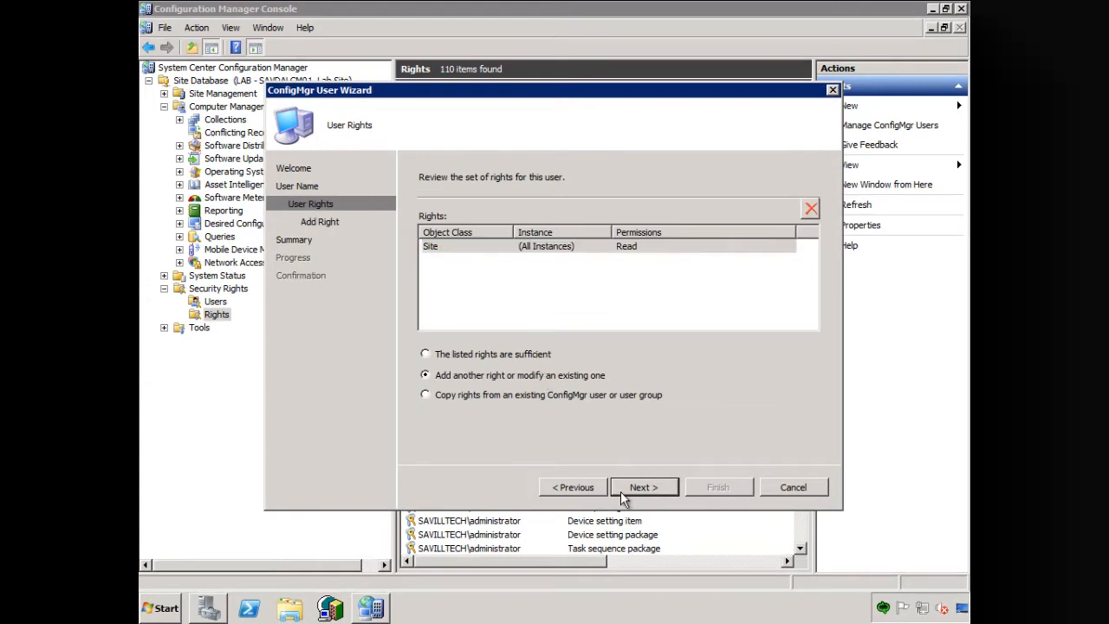
click(641, 487)
click(646, 234)
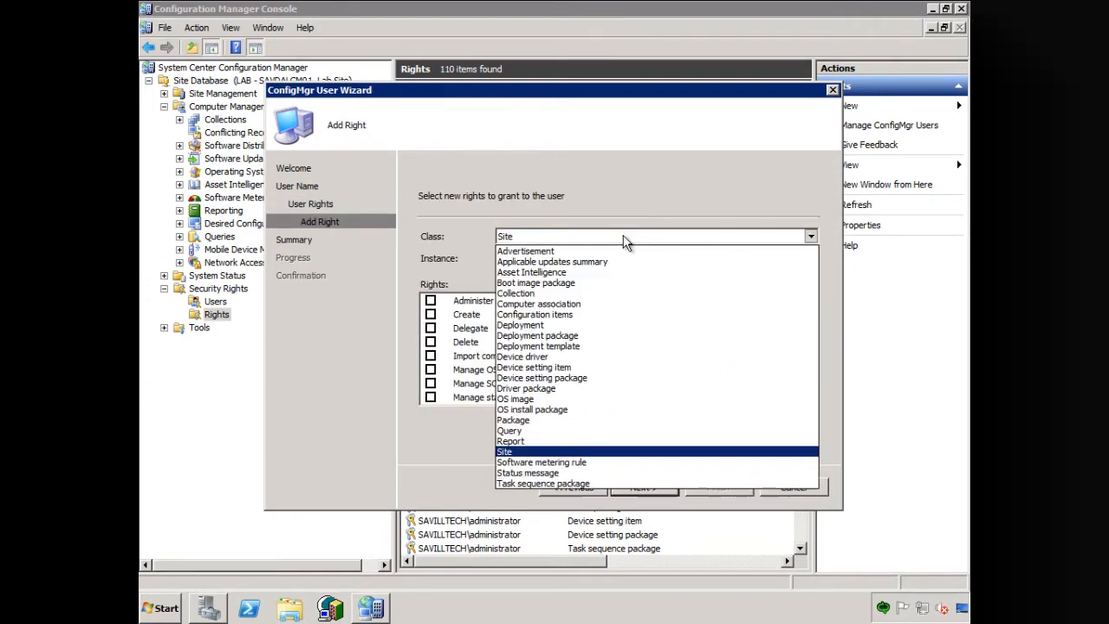
click(559, 321)
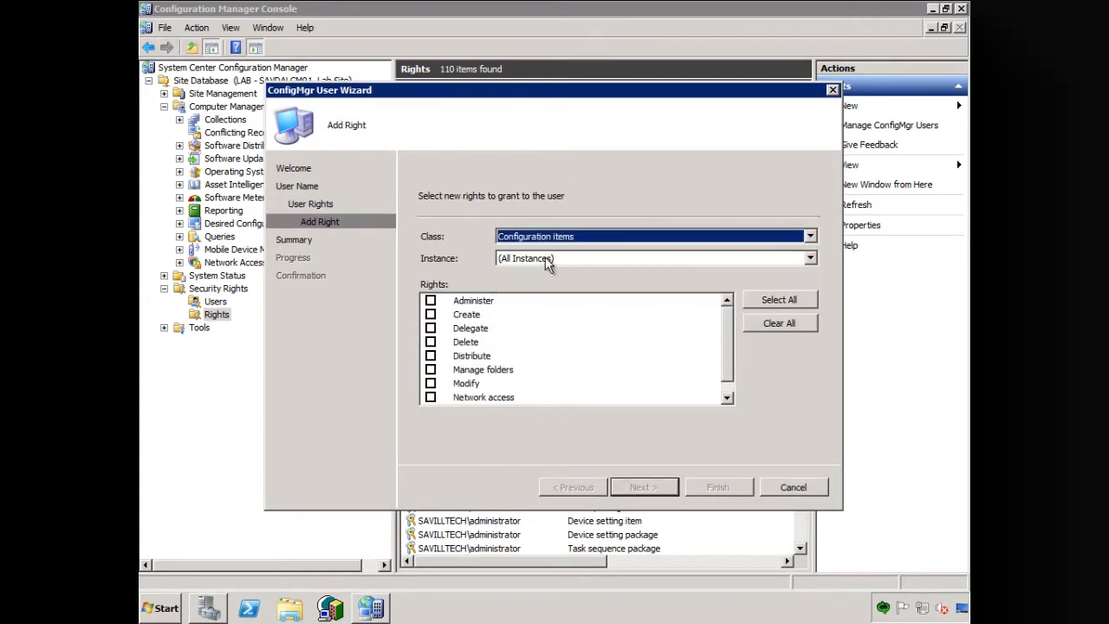
click(431, 384)
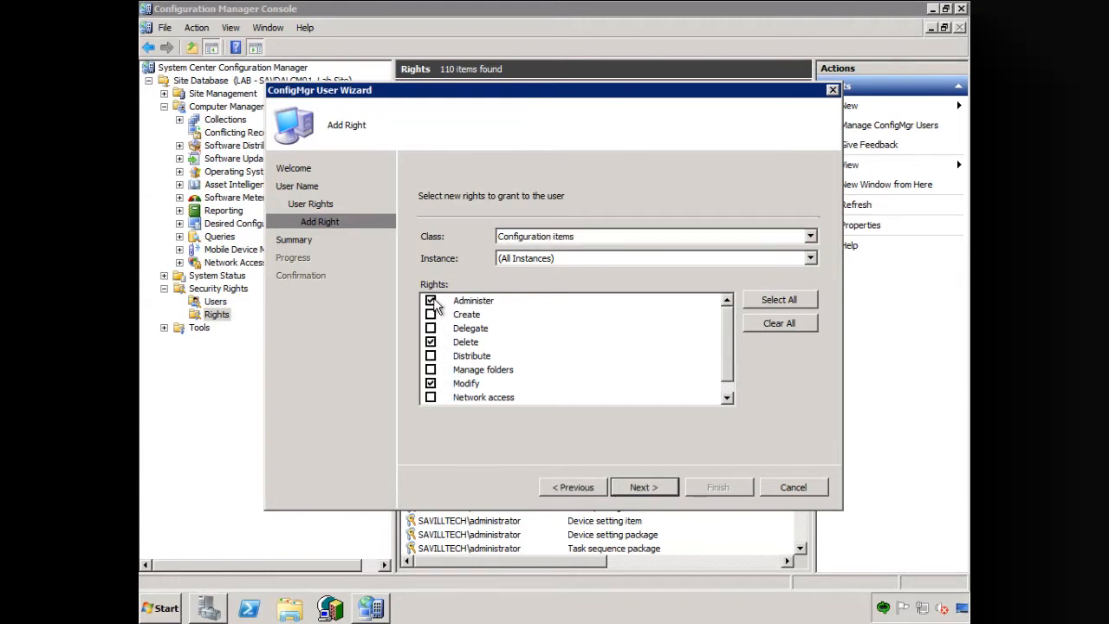
click(431, 315)
click(432, 397)
drag(729, 359, 726, 385)
click(638, 487)
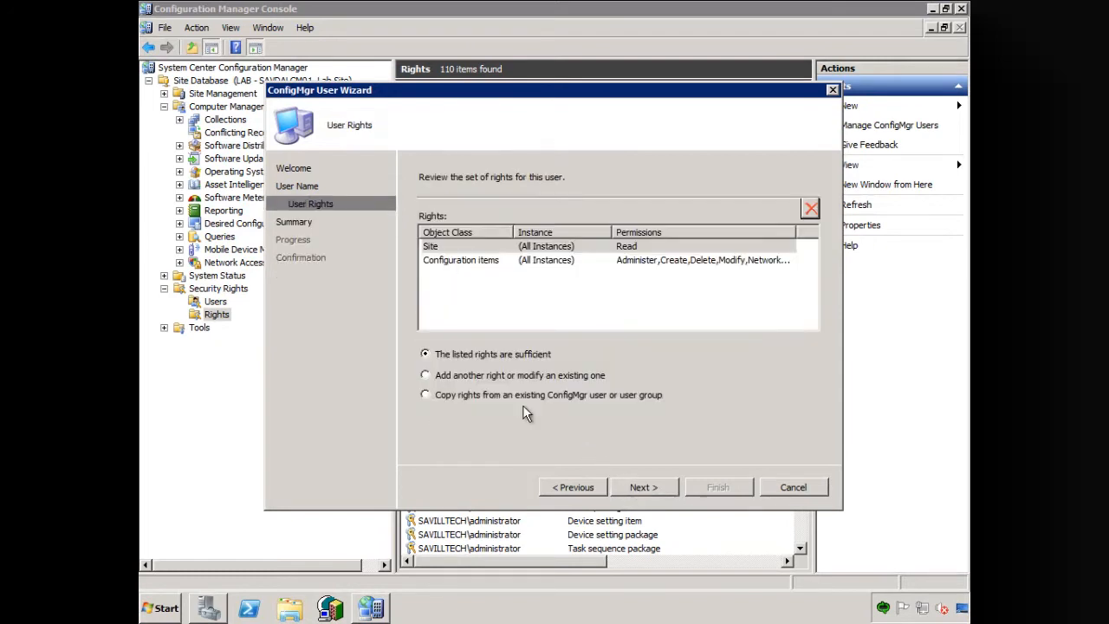
- Add another right for all instances of the Collection class with only Read
click(492, 376)
click(646, 489)
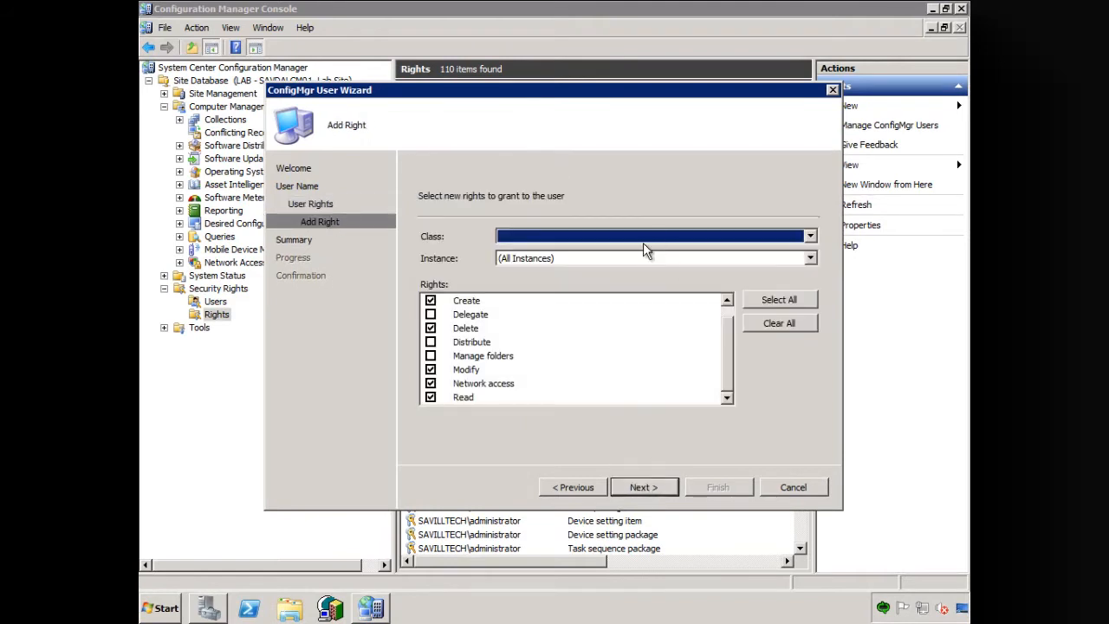
key(s)
click(598, 242)
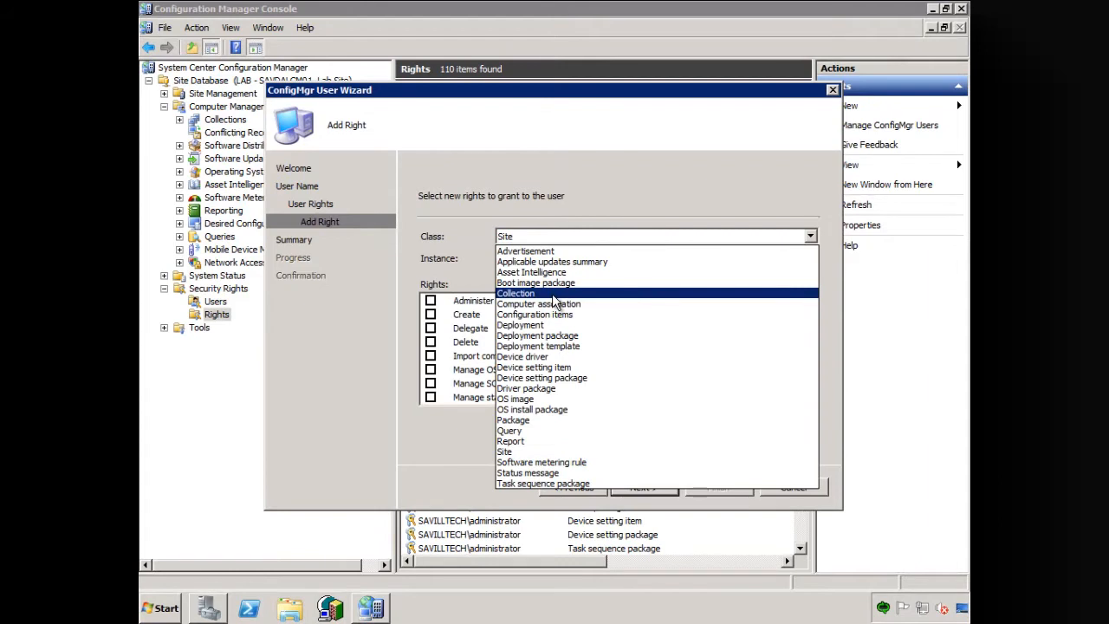
click(619, 304)
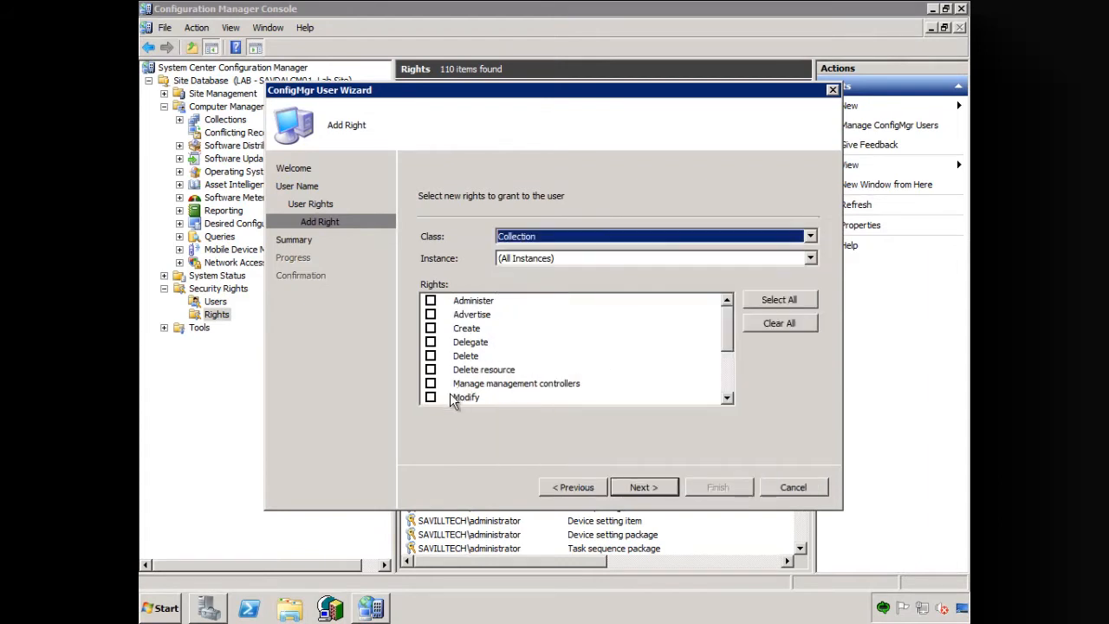
scroll(604, 390, down, 3)
click(431, 342)
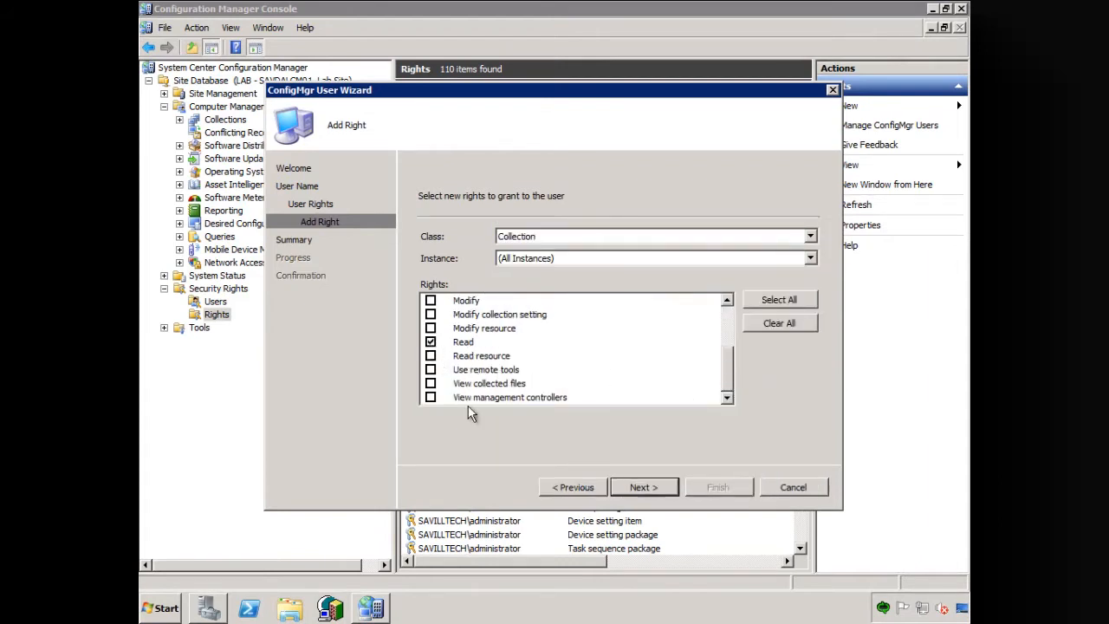
click(641, 490)
- Add another right for all instances of the Advertisement class with Administer, Delete, Manage folders, Modify and Read
click(522, 378)
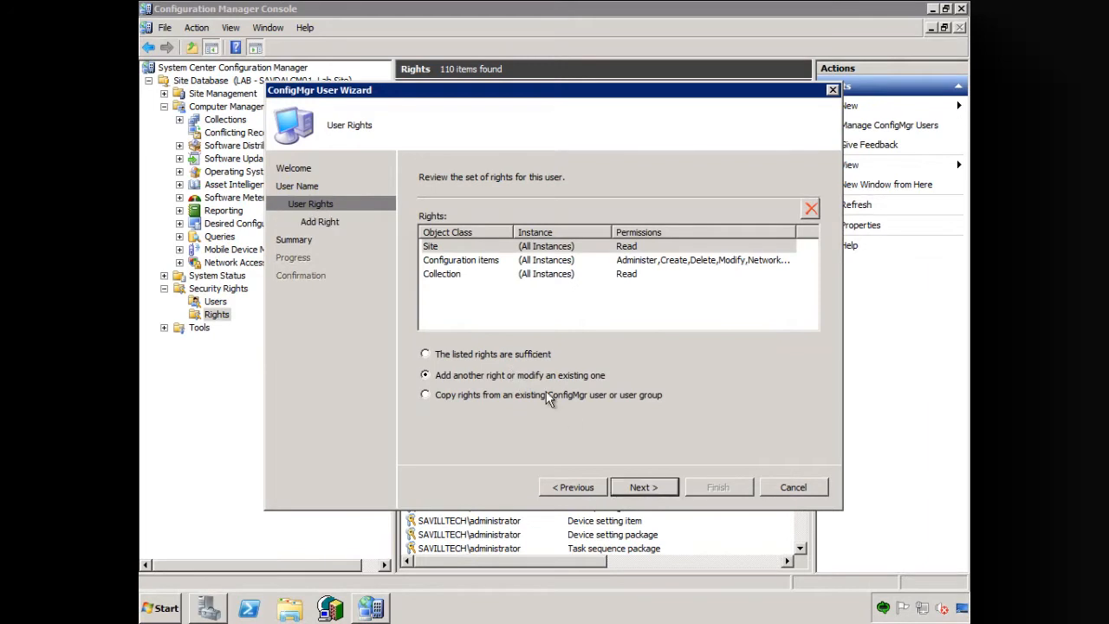
click(645, 489)
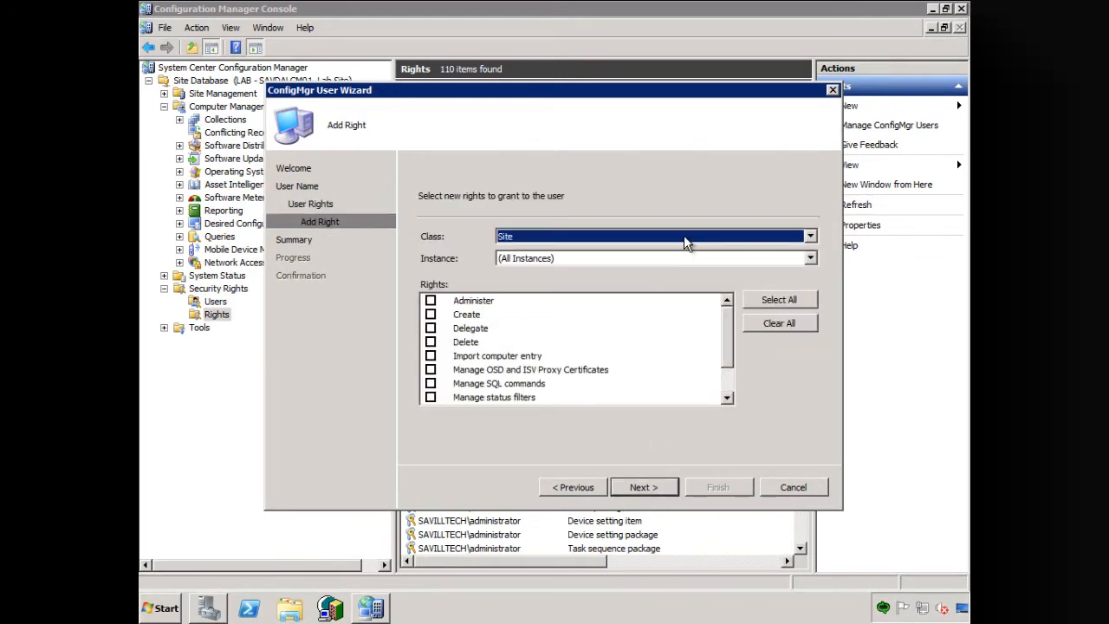
click(681, 234)
click(598, 251)
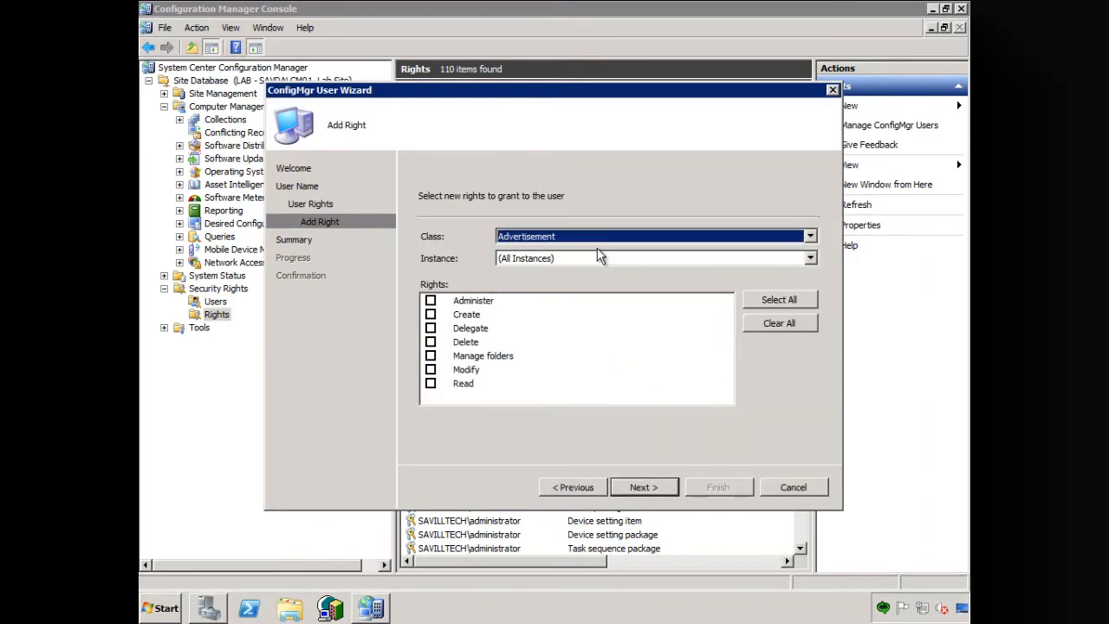
click(480, 302)
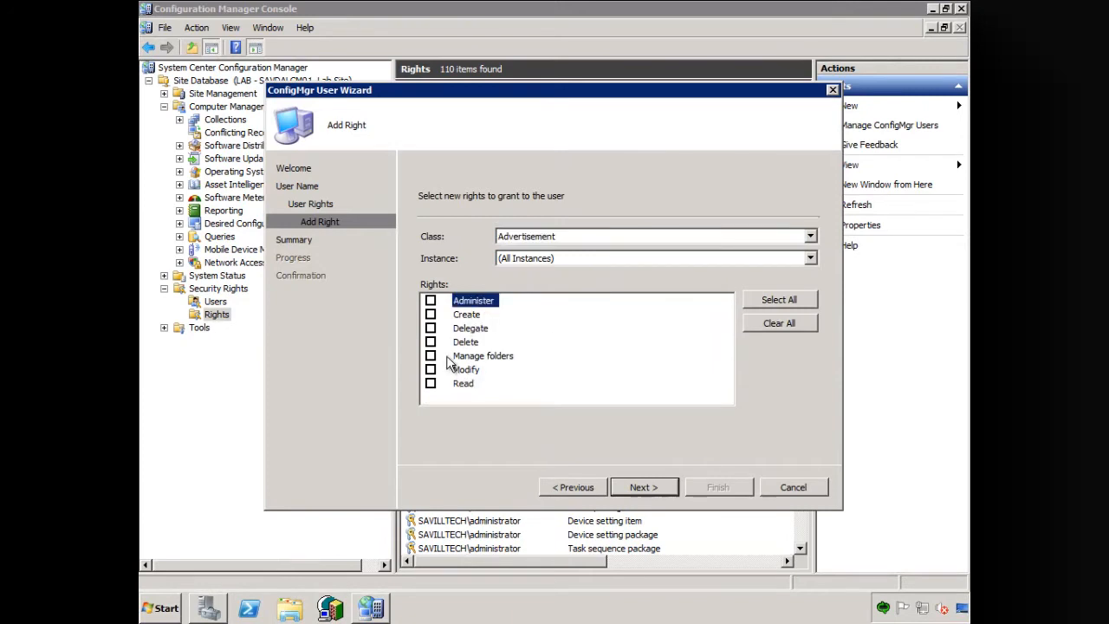
click(431, 303)
click(430, 343)
click(430, 370)
click(430, 383)
click(430, 356)
click(651, 490)
- Add another right for all instances of the Package class with only Read
click(501, 375)
click(641, 487)
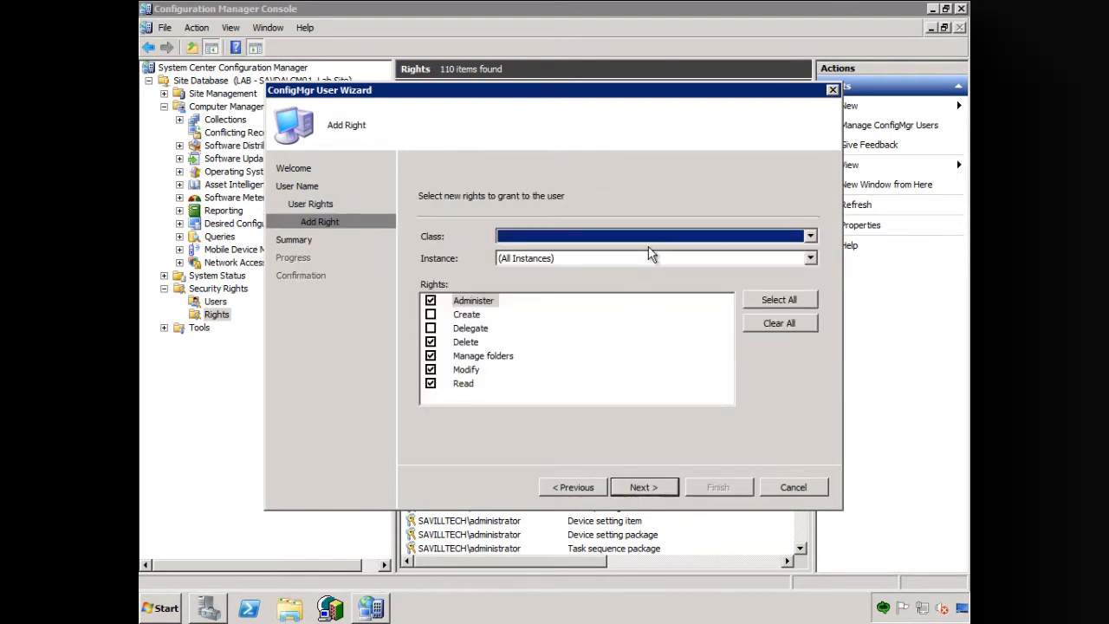
click(657, 238)
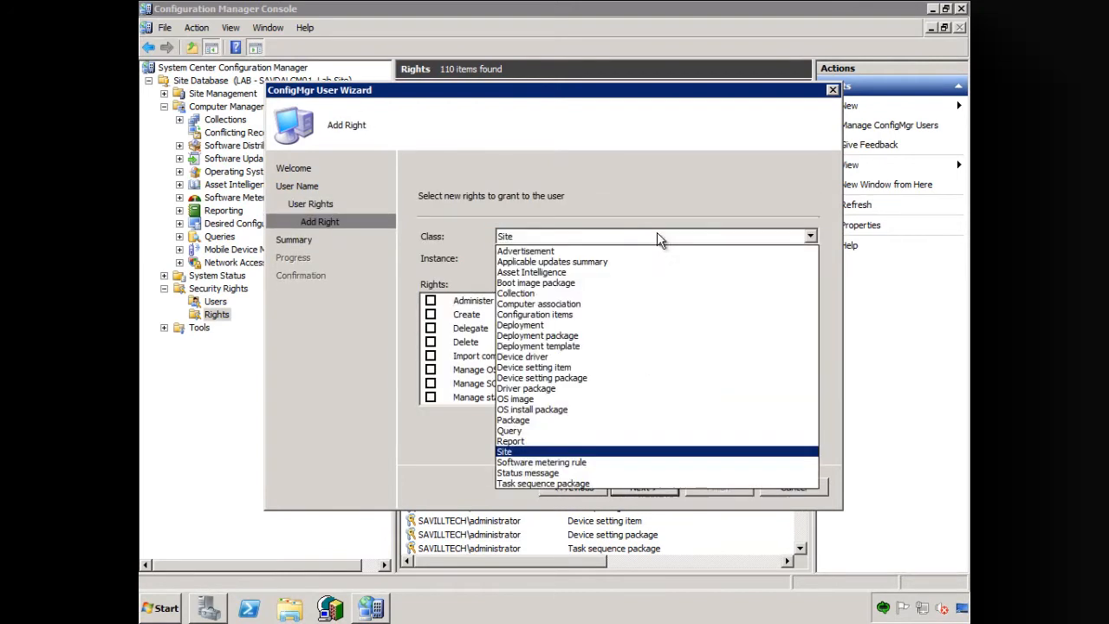
click(530, 421)
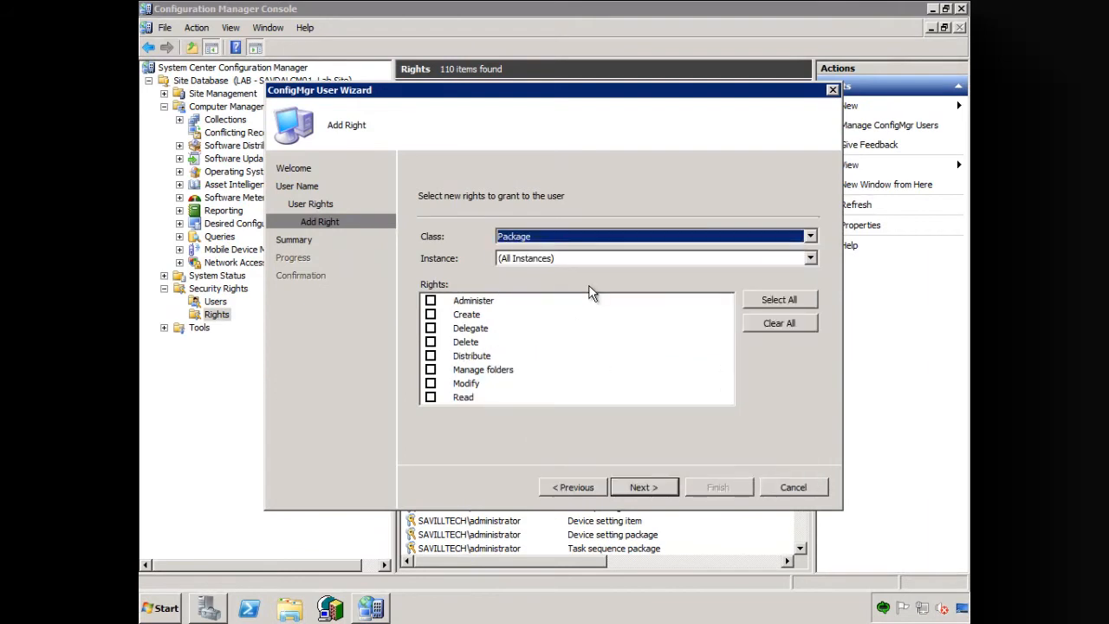
click(431, 398)
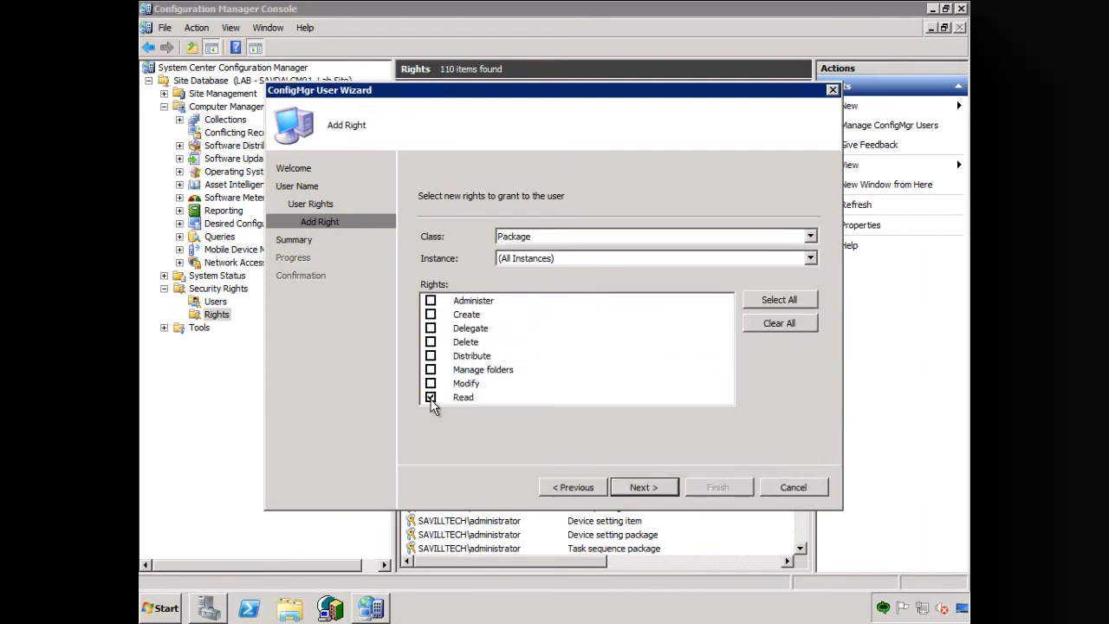
click(637, 491)
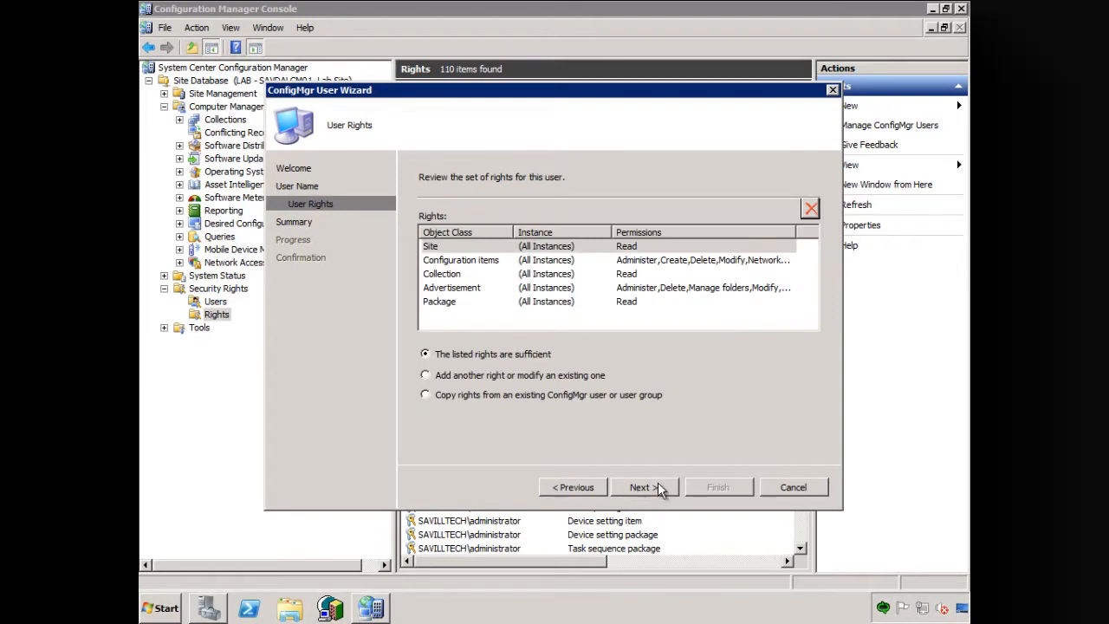
- Accept the listed class rights as sufficient for the service account and complete the ConfigMgr User Wizard
click(658, 487)
click(658, 489)
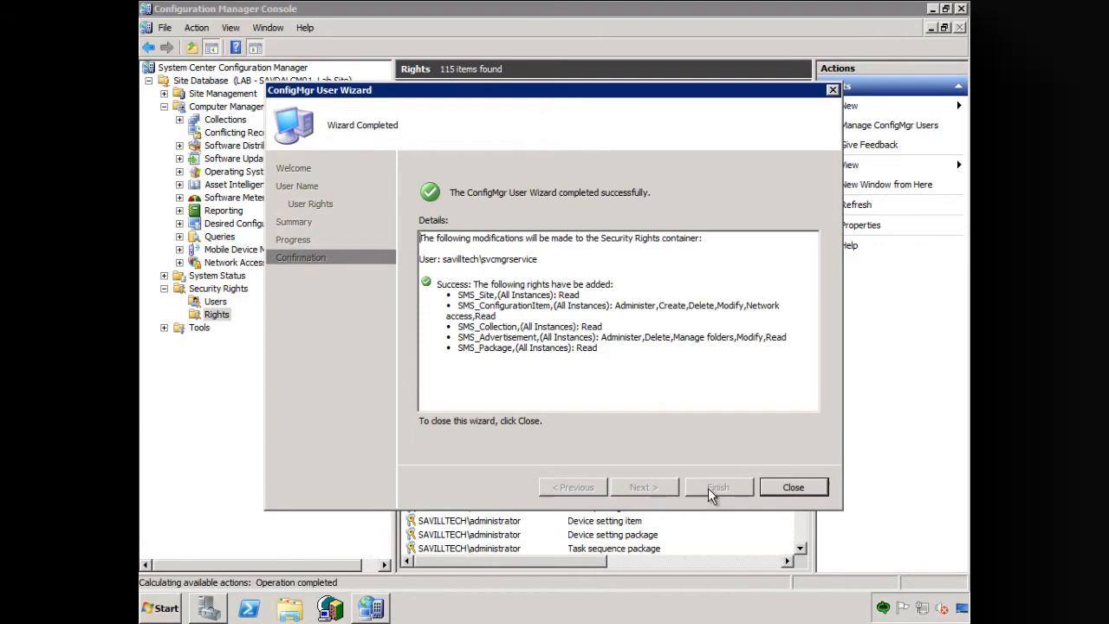
click(794, 488)
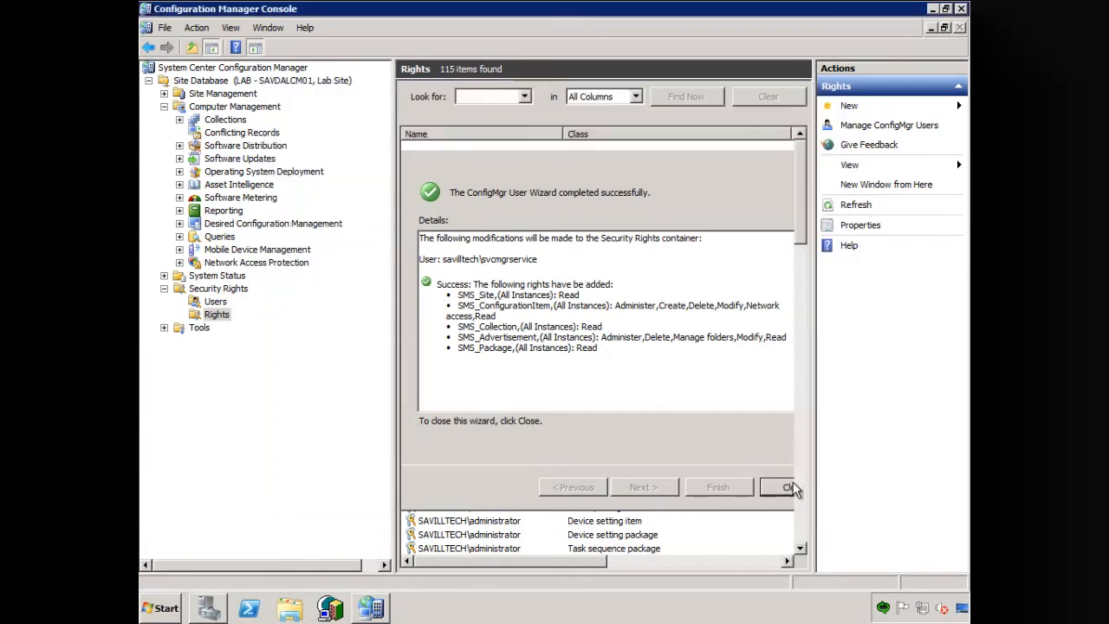
- Refresh the Users list under Security Rights and check it for the Service Manager service and workflow accounts
click(215, 301)
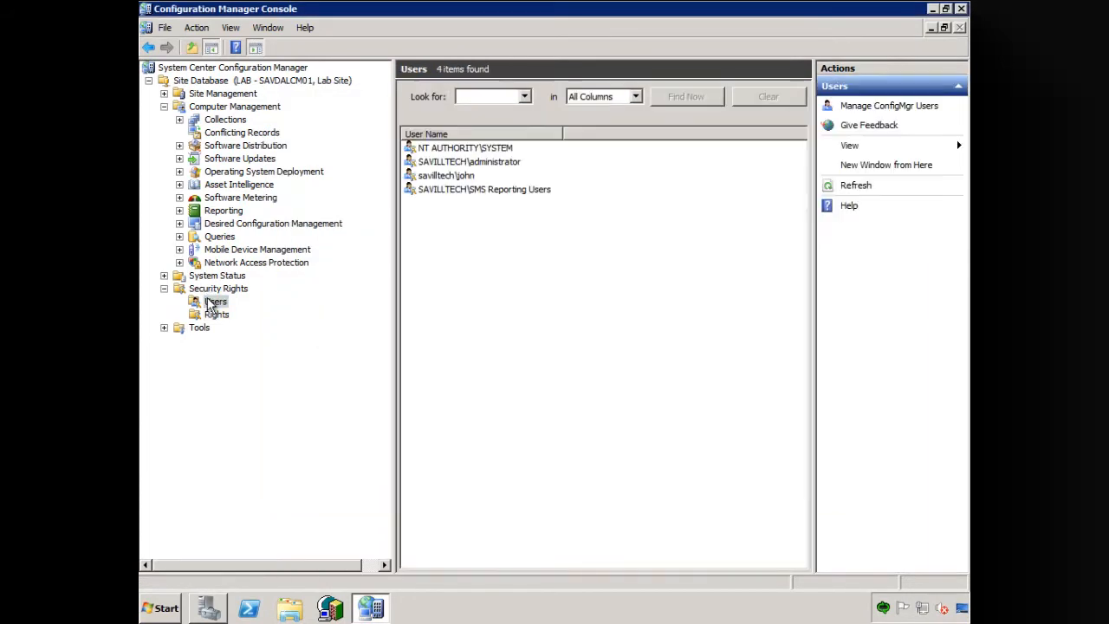
right_click(210, 305)
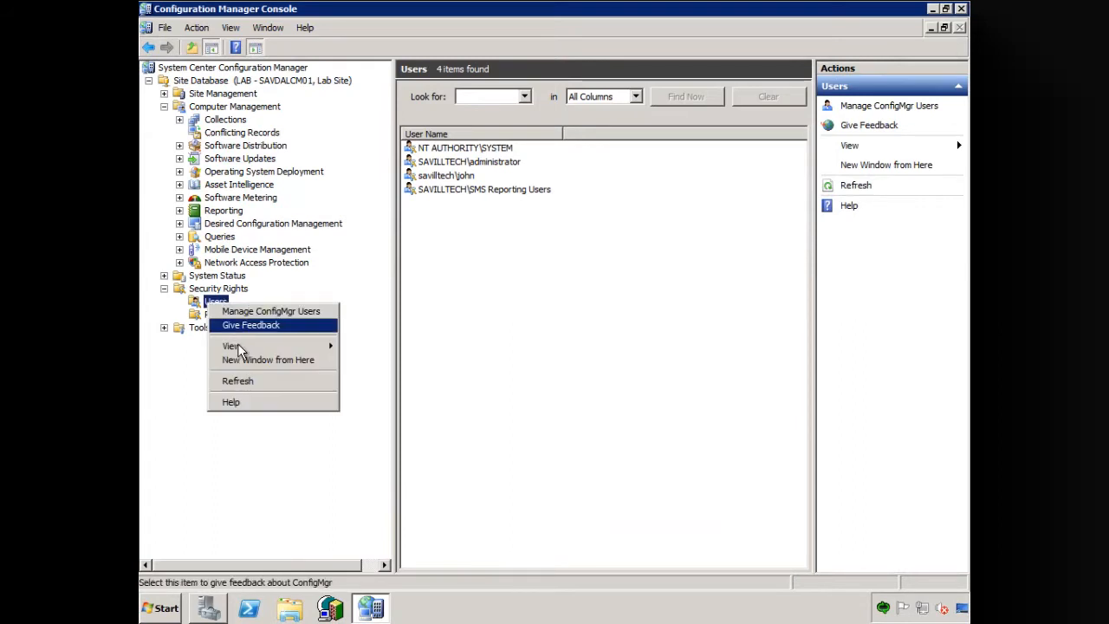
click(242, 382)
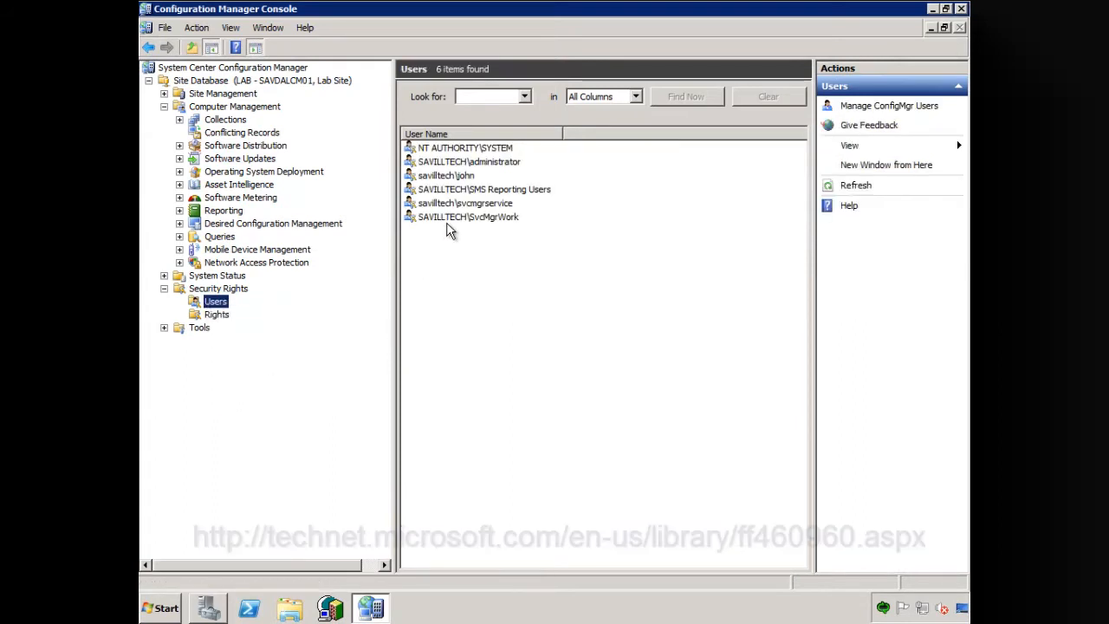
click(490, 203)
click(490, 224)
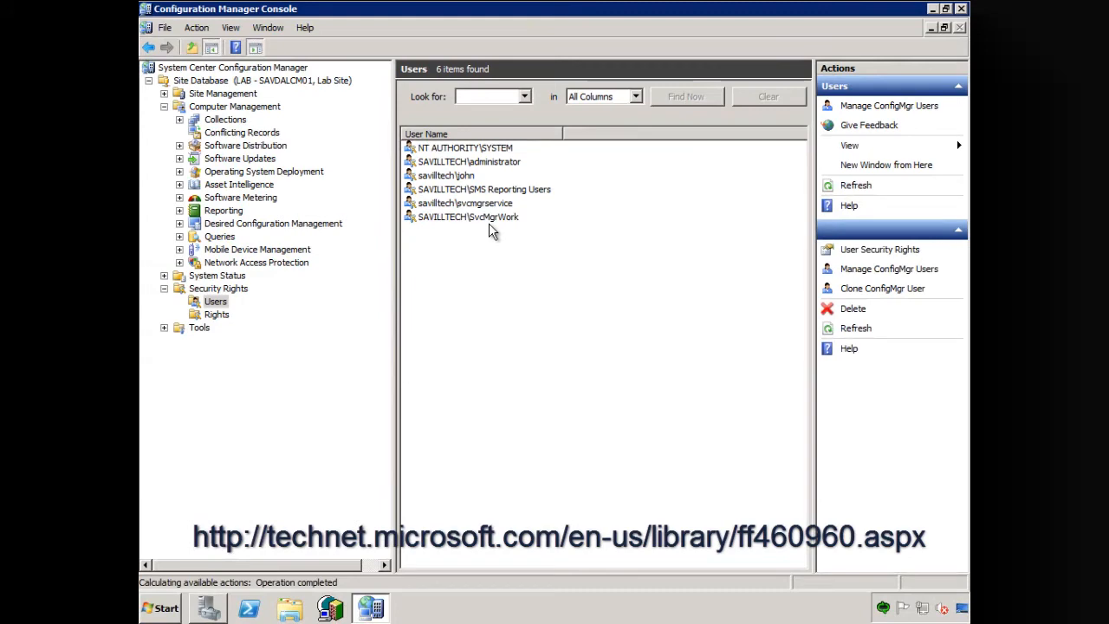
click(473, 206)
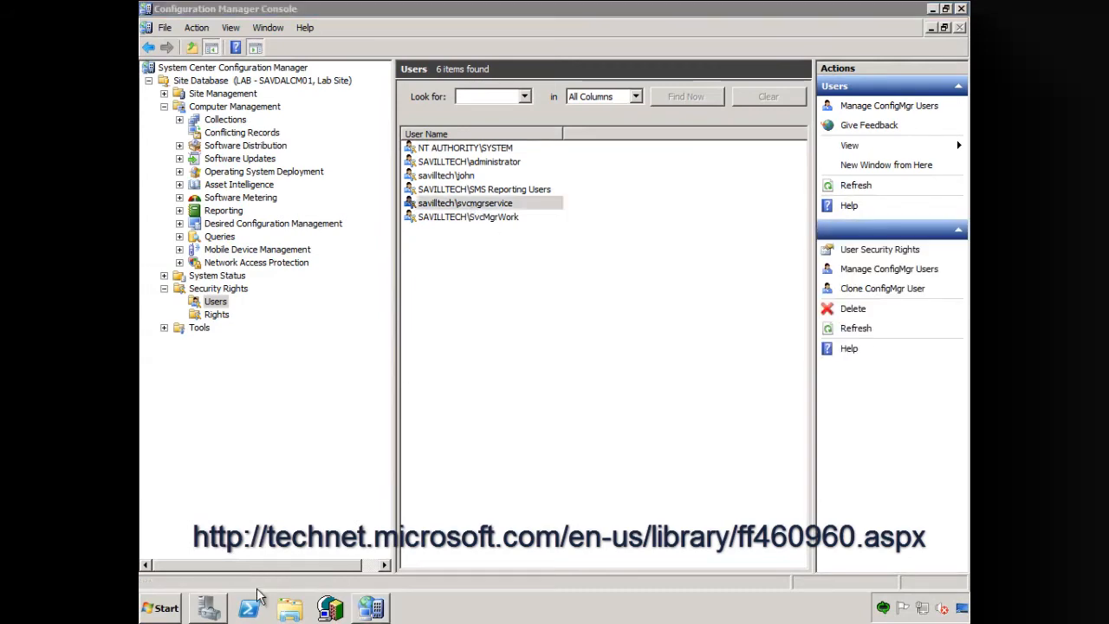
- Switch to Windows Explorer and copy PortalClient.msi from the amd64\Setup folder on DVD drive D:
click(289, 608)
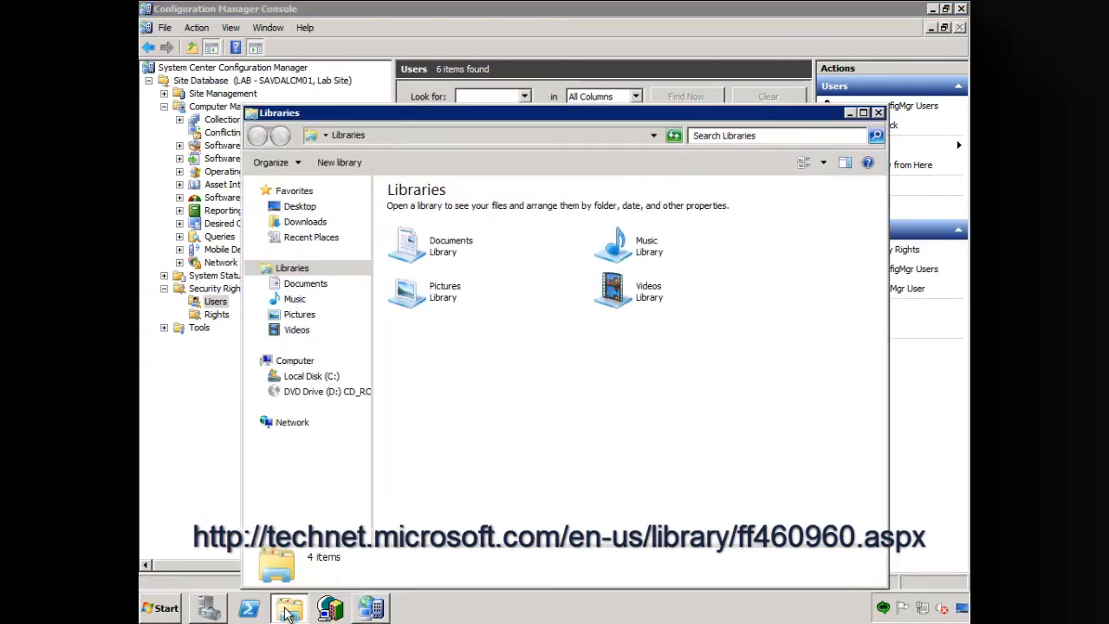
click(308, 391)
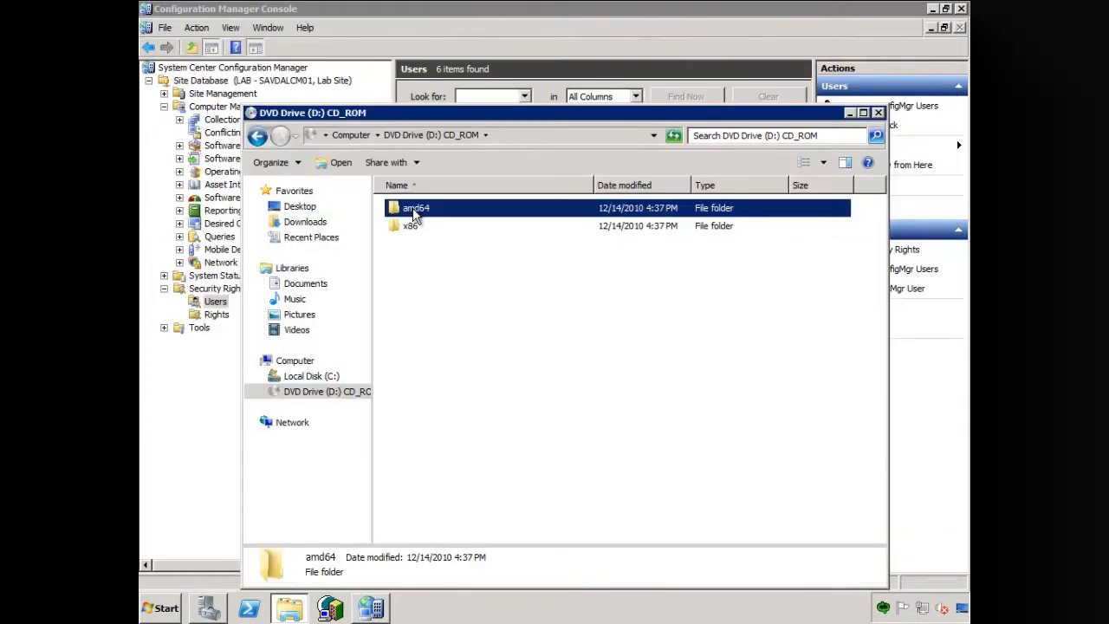
double_click(409, 210)
double_click(414, 227)
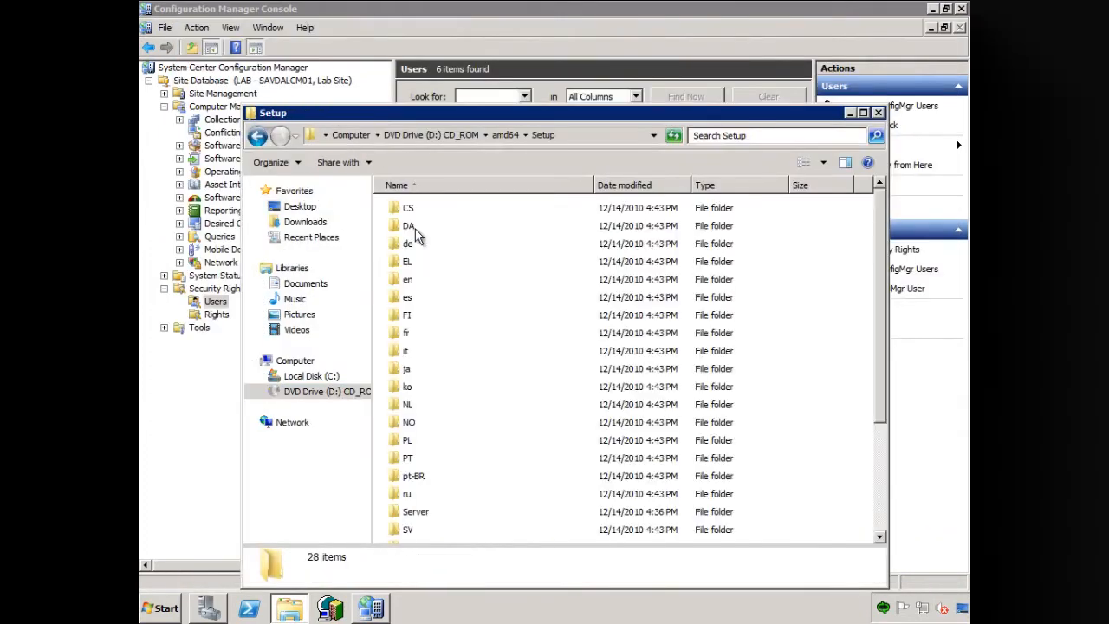
drag(880, 268, 888, 468)
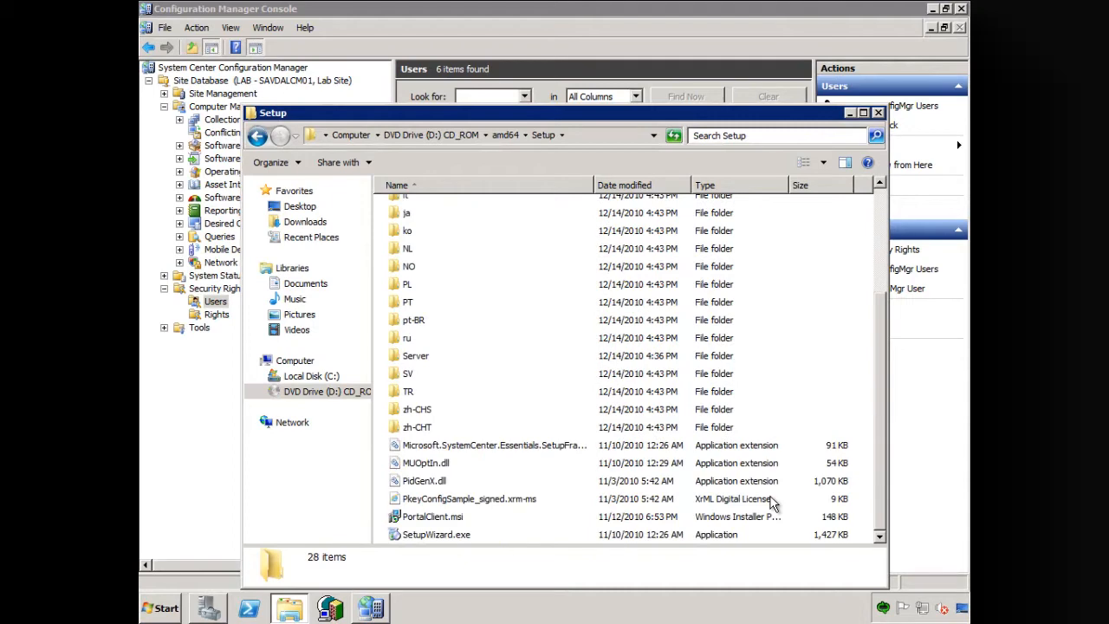
click(431, 517)
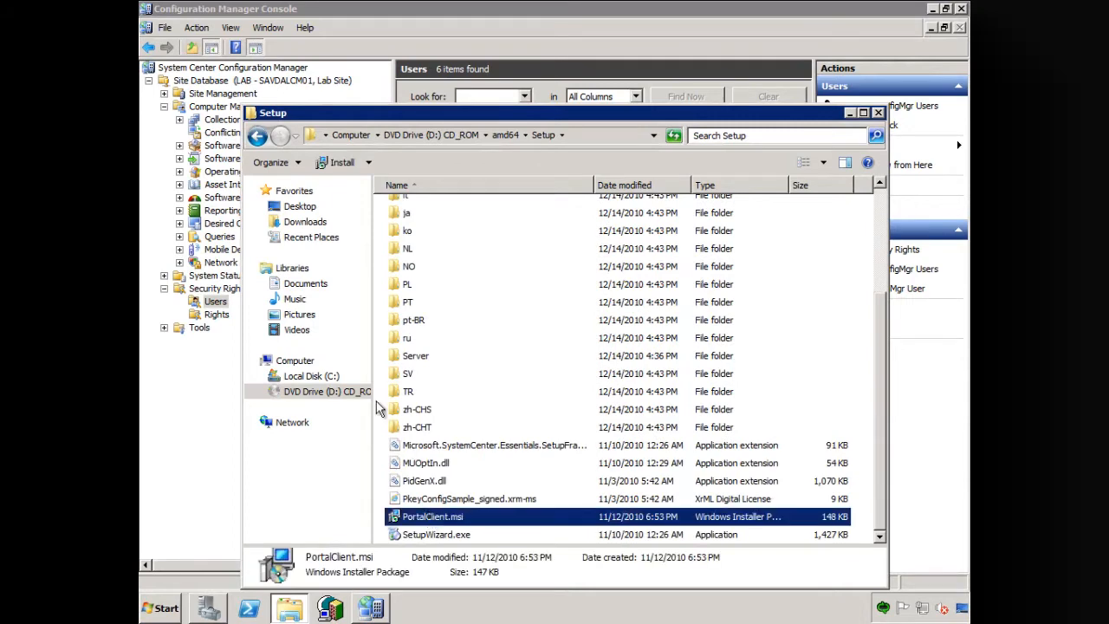
- Create a folder named SCSMPortal in C:\Sources and paste the PortalClient.msi installer into it
click(317, 376)
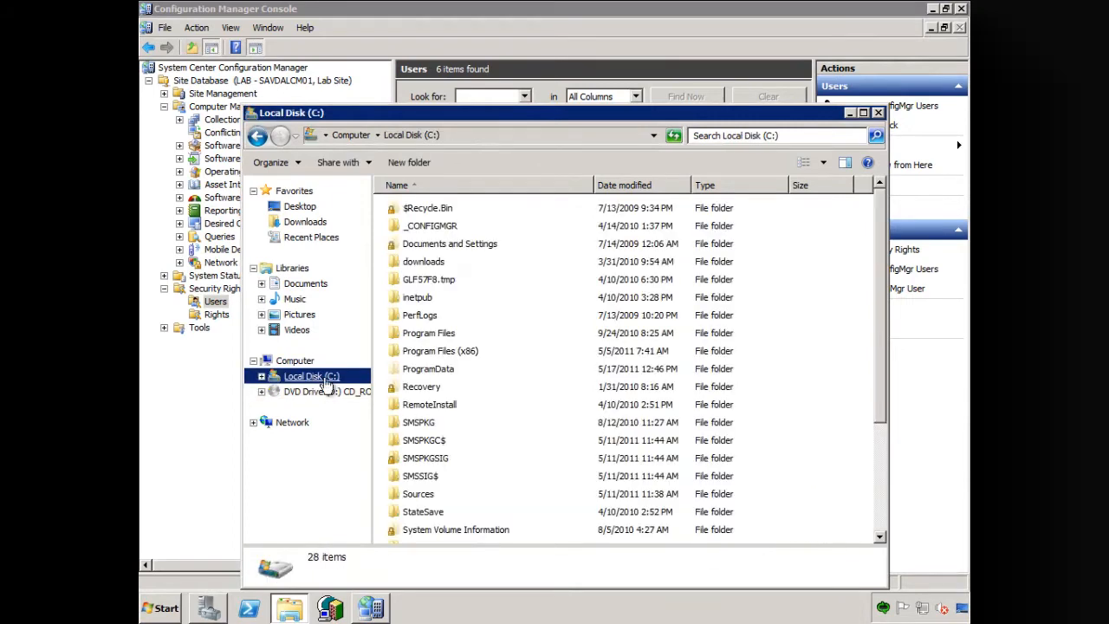
double_click(437, 494)
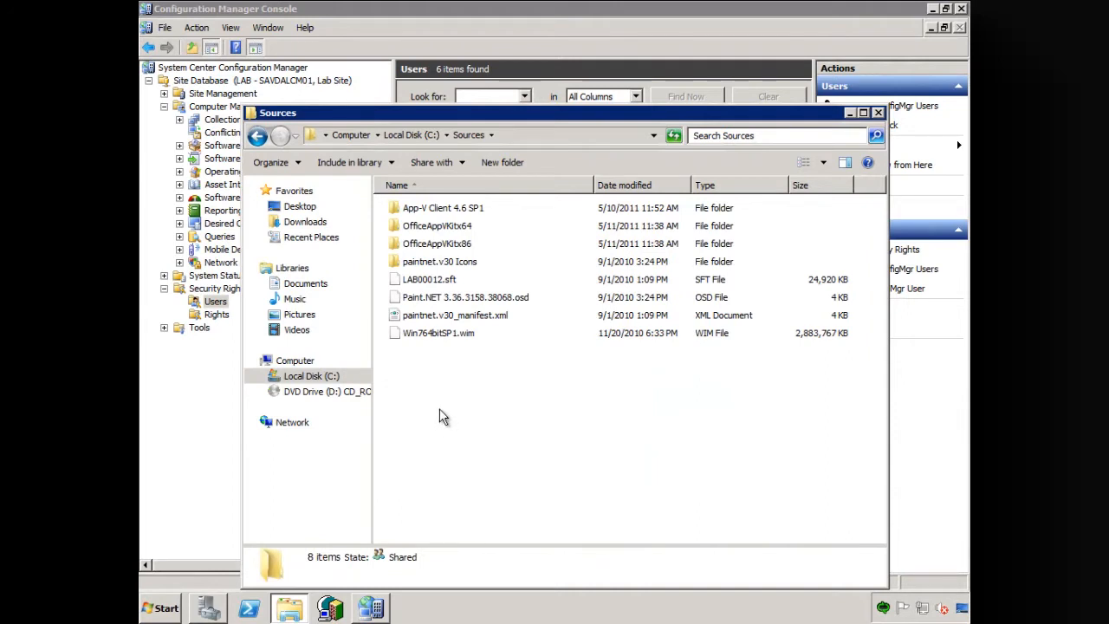
click(502, 163)
text(SCS)
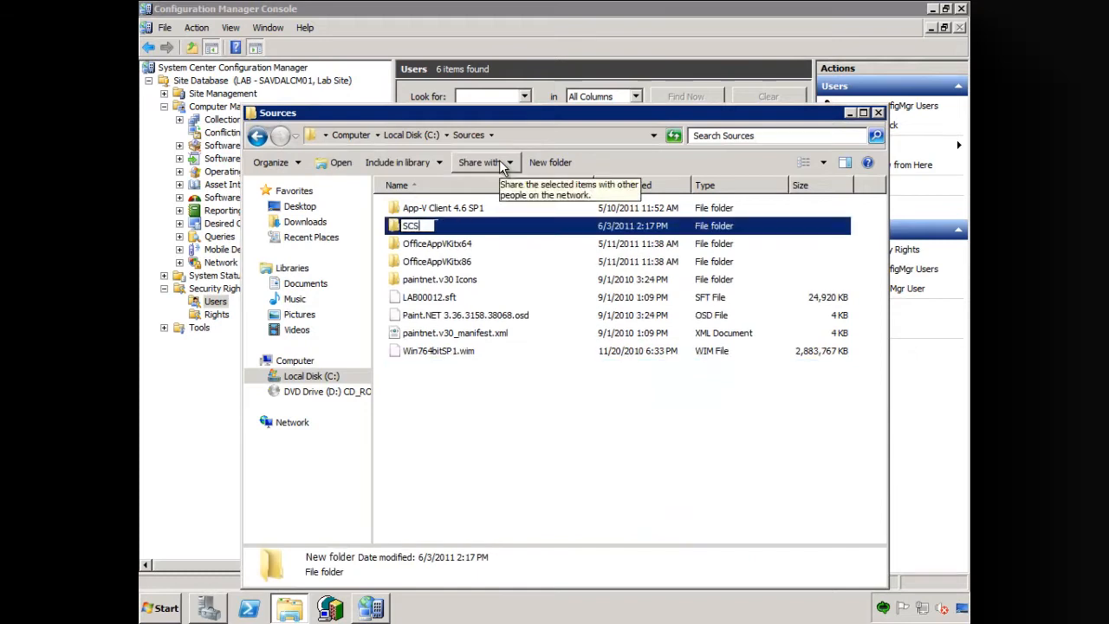
text(MPortal)
key(Return)
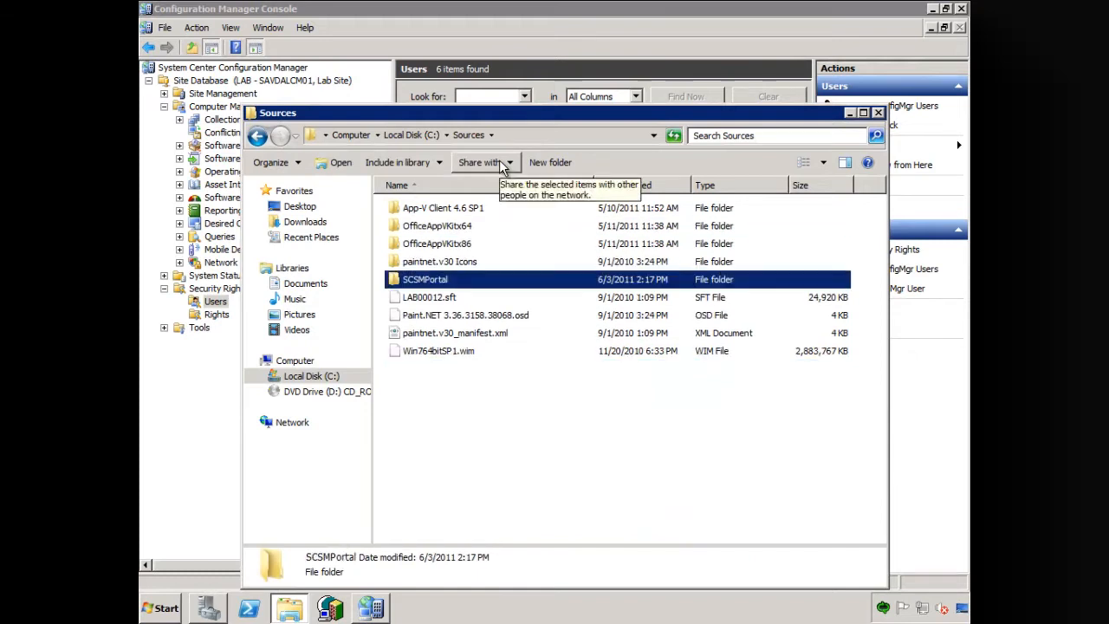
key(Return)
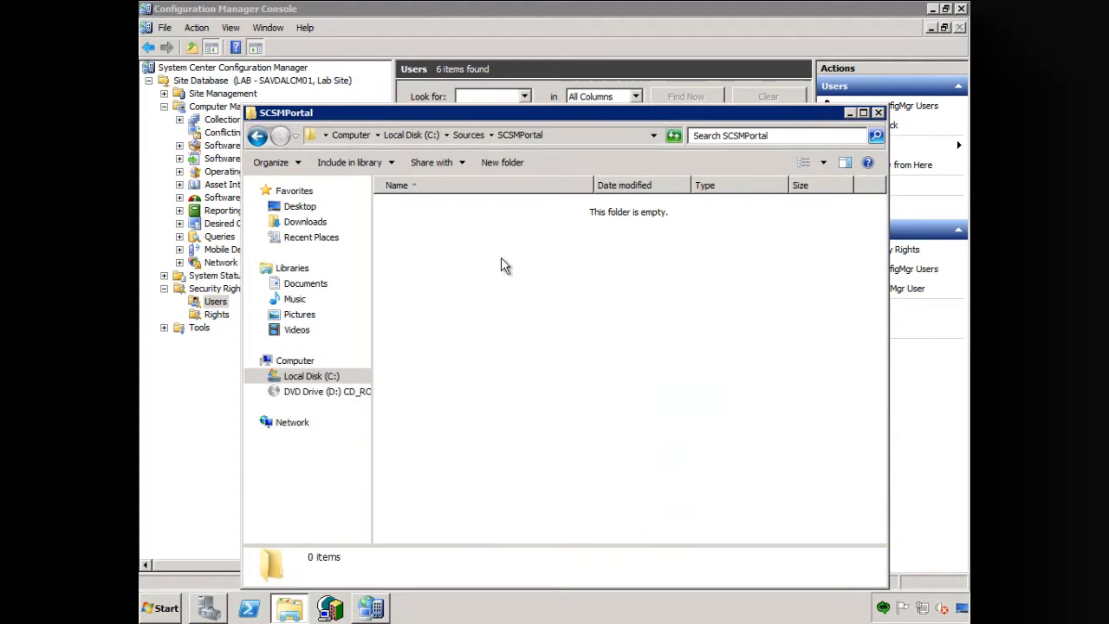
key(ctrl+v)
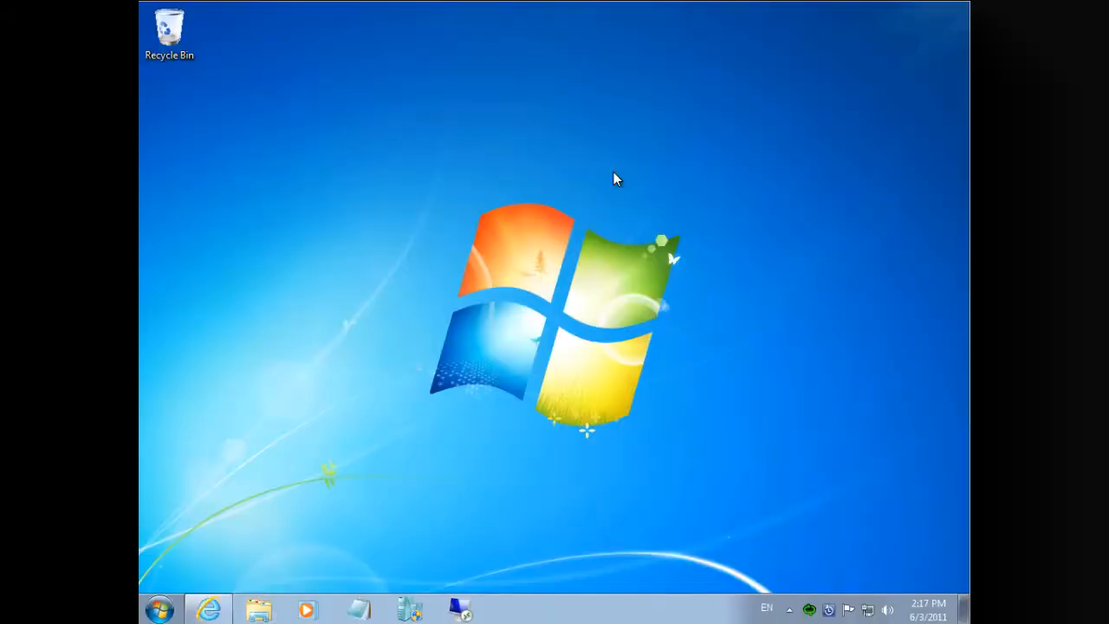
- On the Windows 7 client, install PortalClient.msi from the SCSMPortal folder of \\savdalcm01\sources, allow the installation, and close the folder window
key(super+r)
text(\\savdalcm01\)
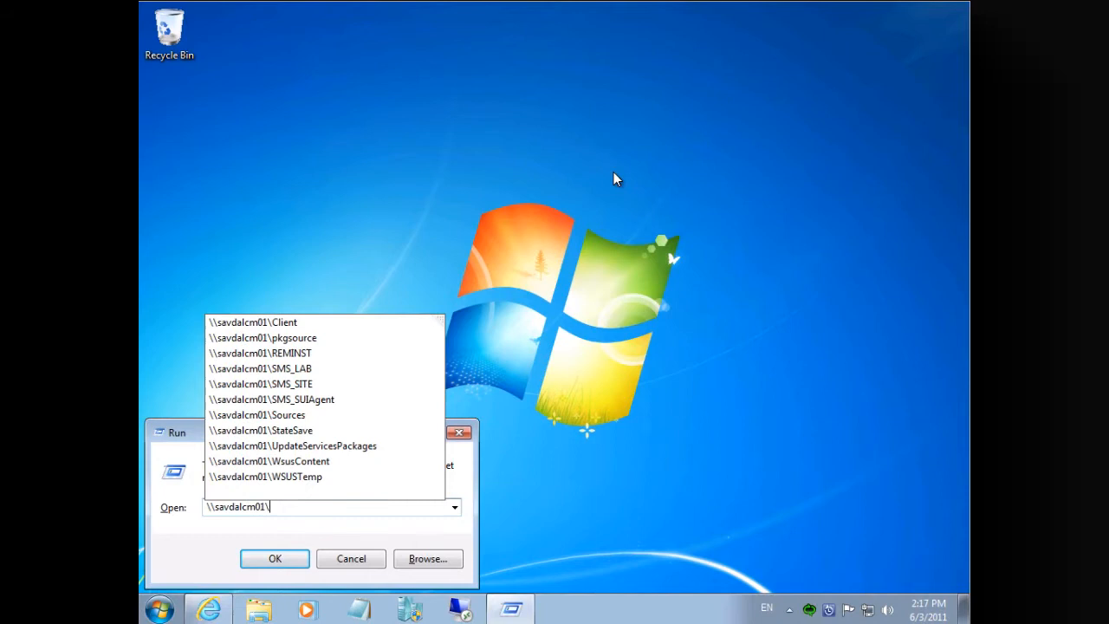
text(sources)
key(Return)
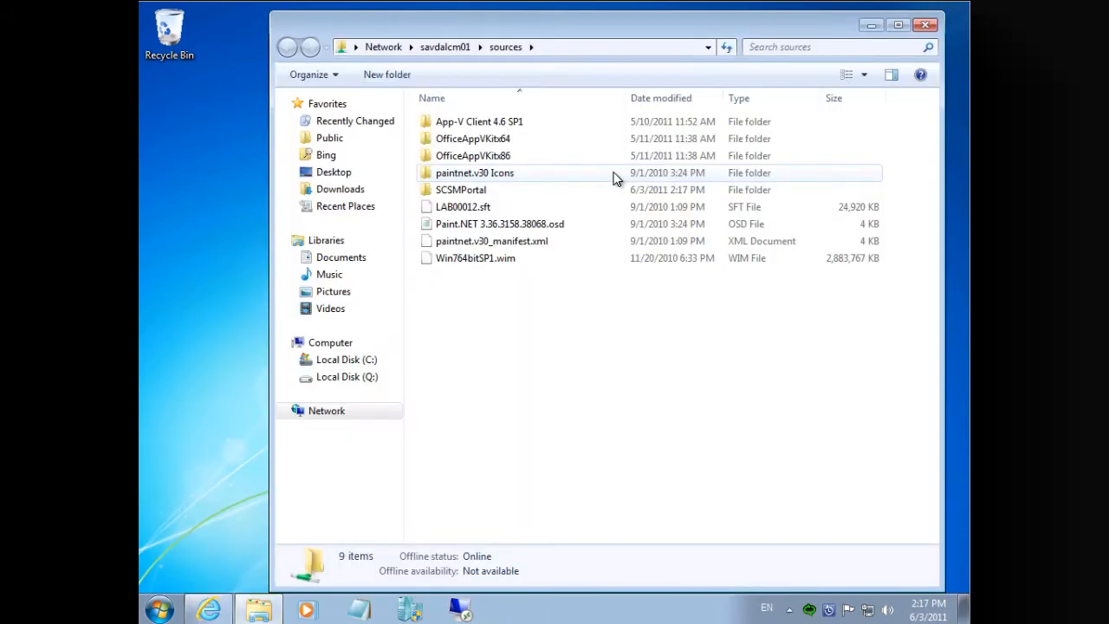
double_click(484, 190)
double_click(466, 128)
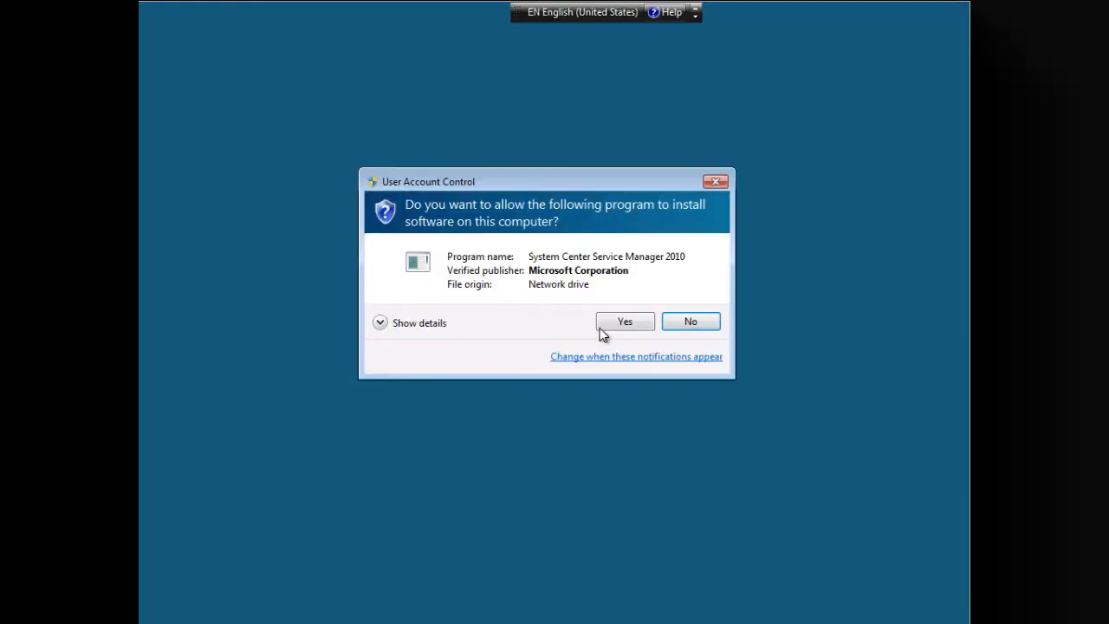
click(604, 326)
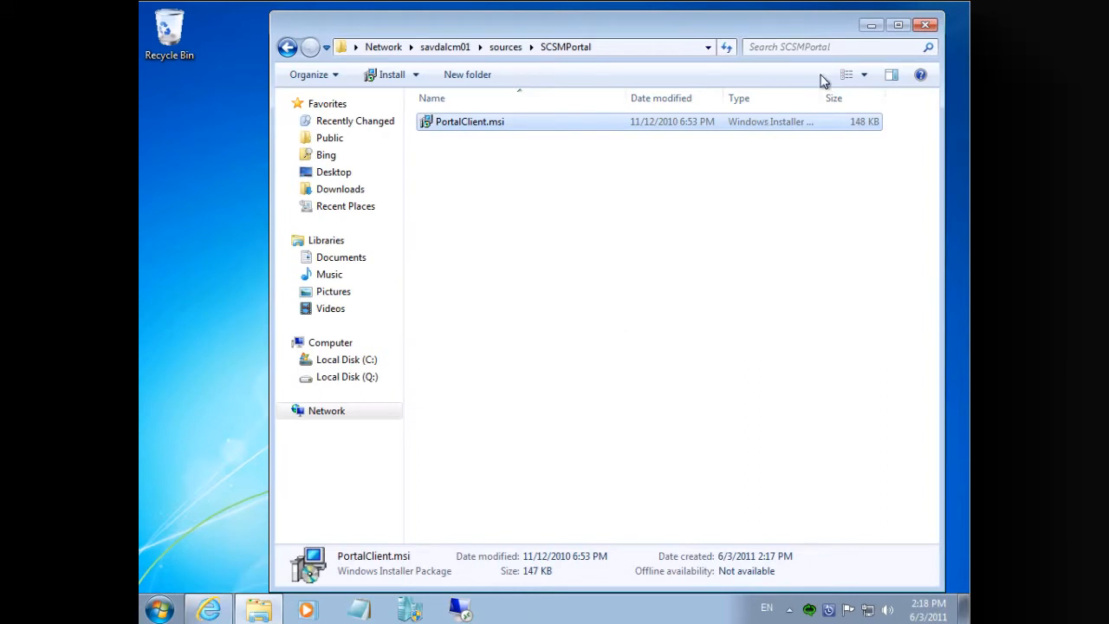
click(927, 26)
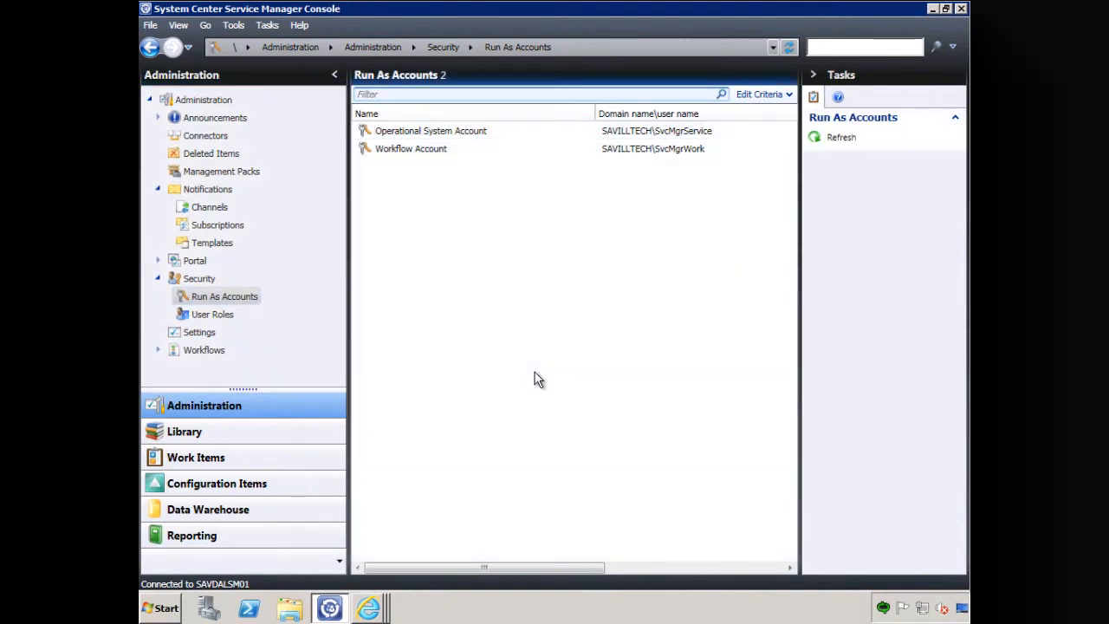
- On the Service Manager server, run PortalClient from the SCSMPortal folder of \\savdalcm01\sources and close the folder window
key(super+r)
text(\savdalsm01\sources)
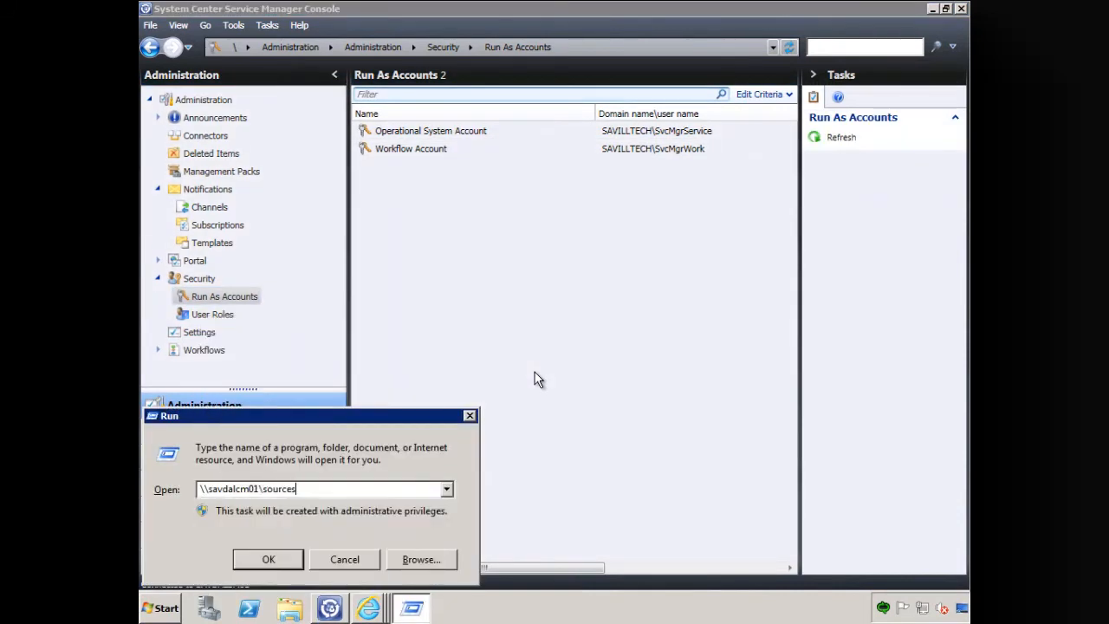
key(Return)
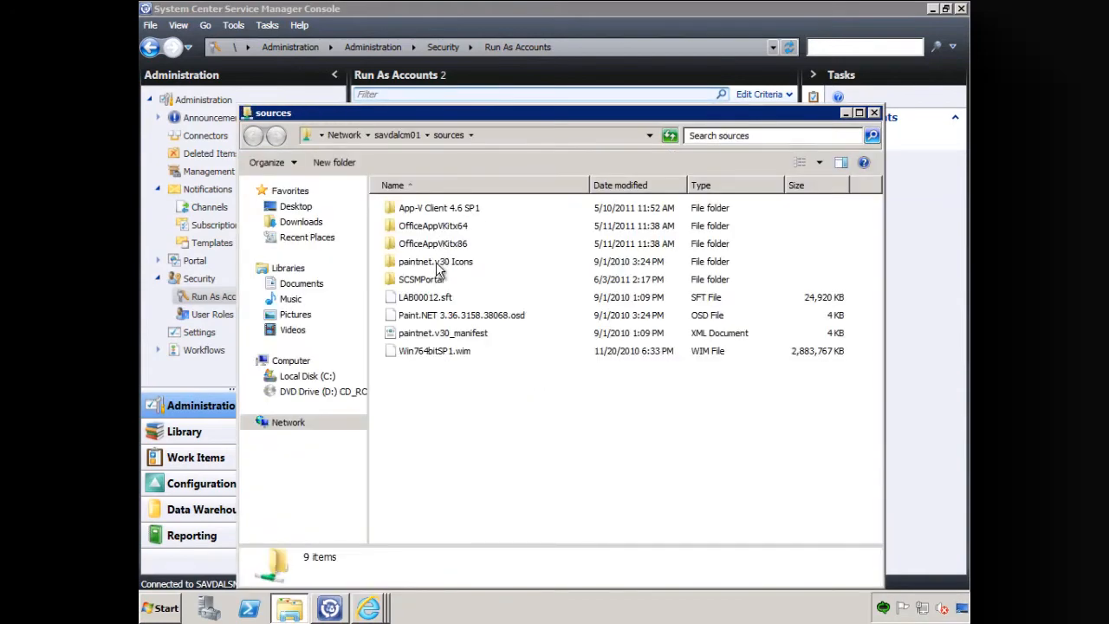
click(434, 282)
double_click(433, 281)
double_click(430, 218)
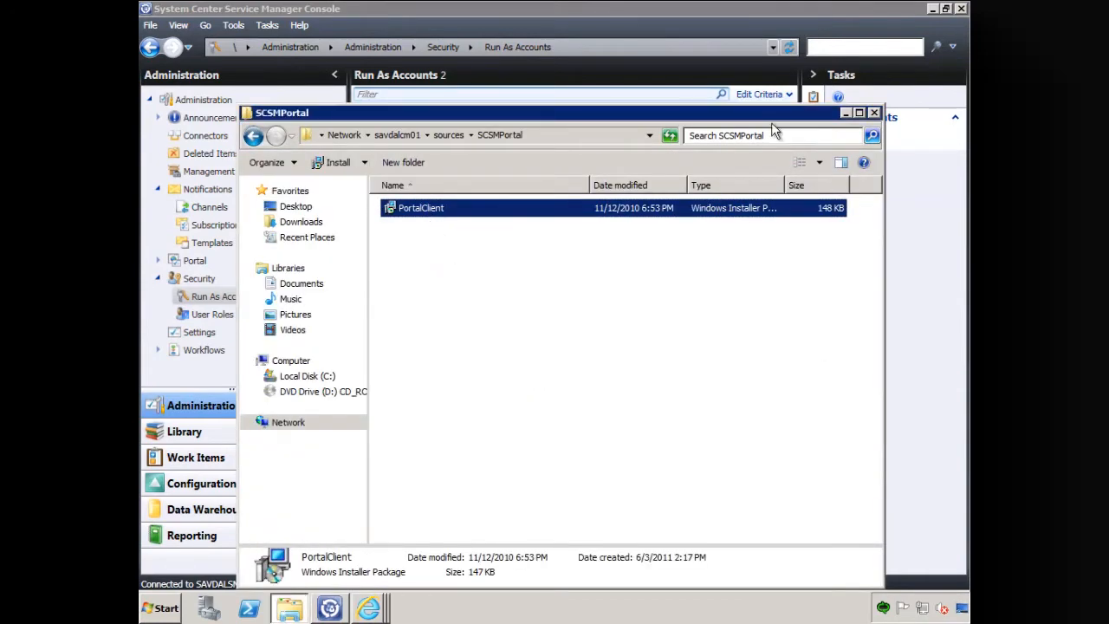
click(874, 113)
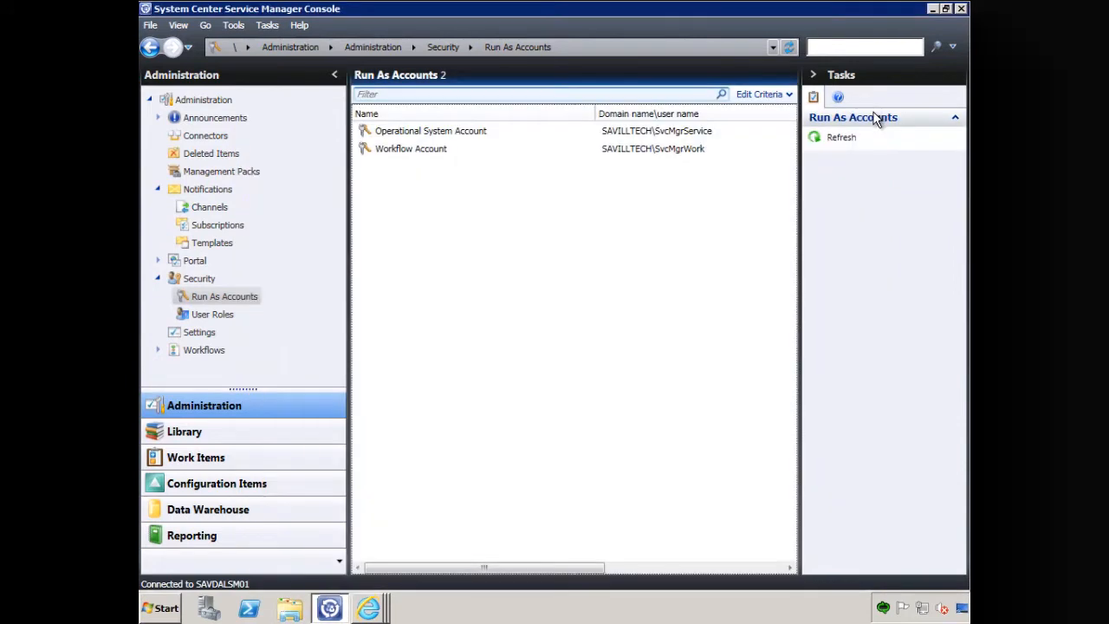
- Start creating a Configuration Manager connector in Service Manager and continue past the introduction to its general settings
click(208, 136)
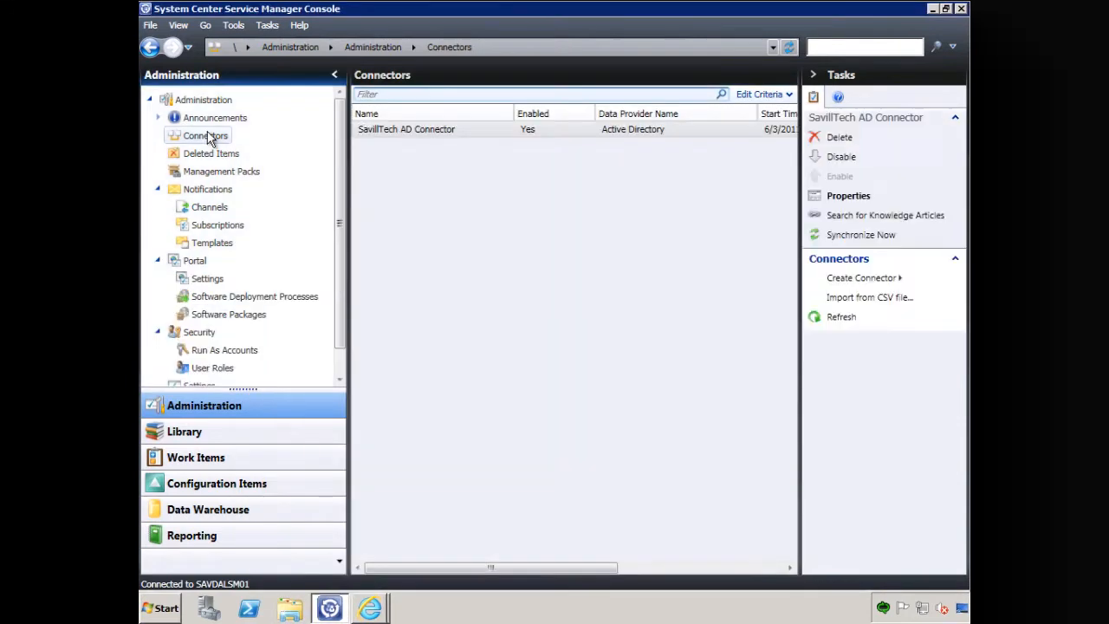
click(863, 280)
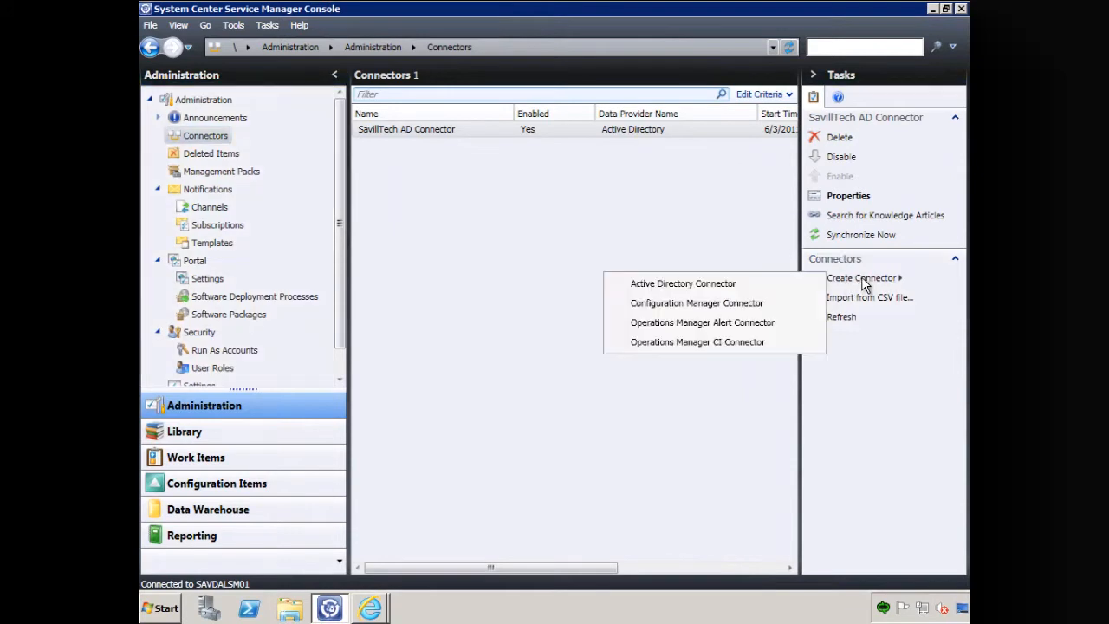
click(722, 303)
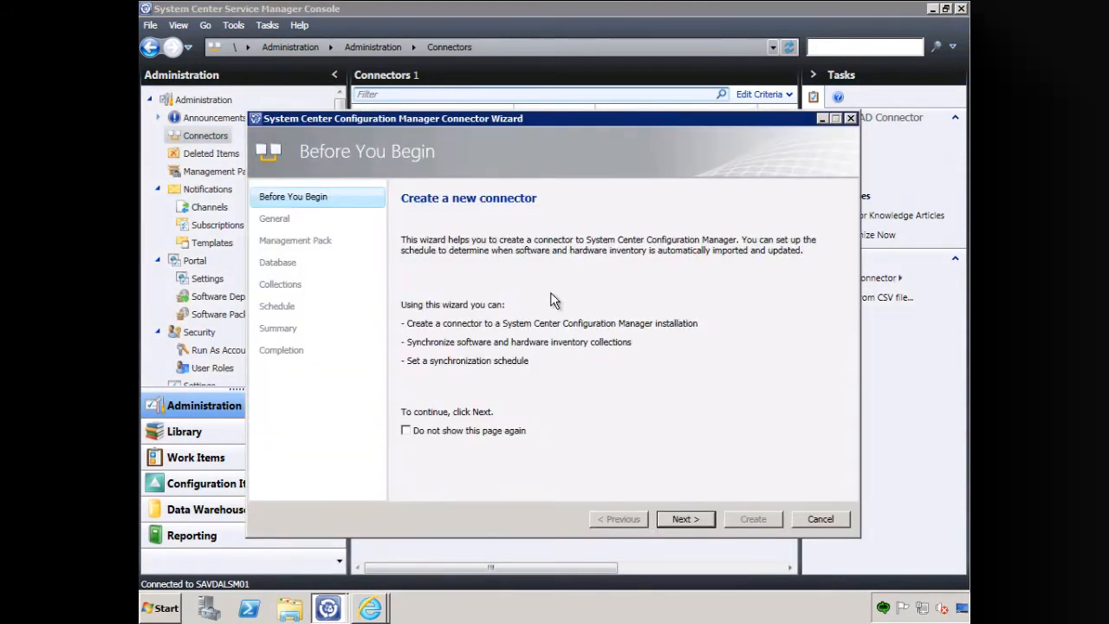
click(695, 518)
- Name the connector "SCCM Connector" and describe it as "Connection to savdalcm01.savilltech.net"
text(SCCM Connector)
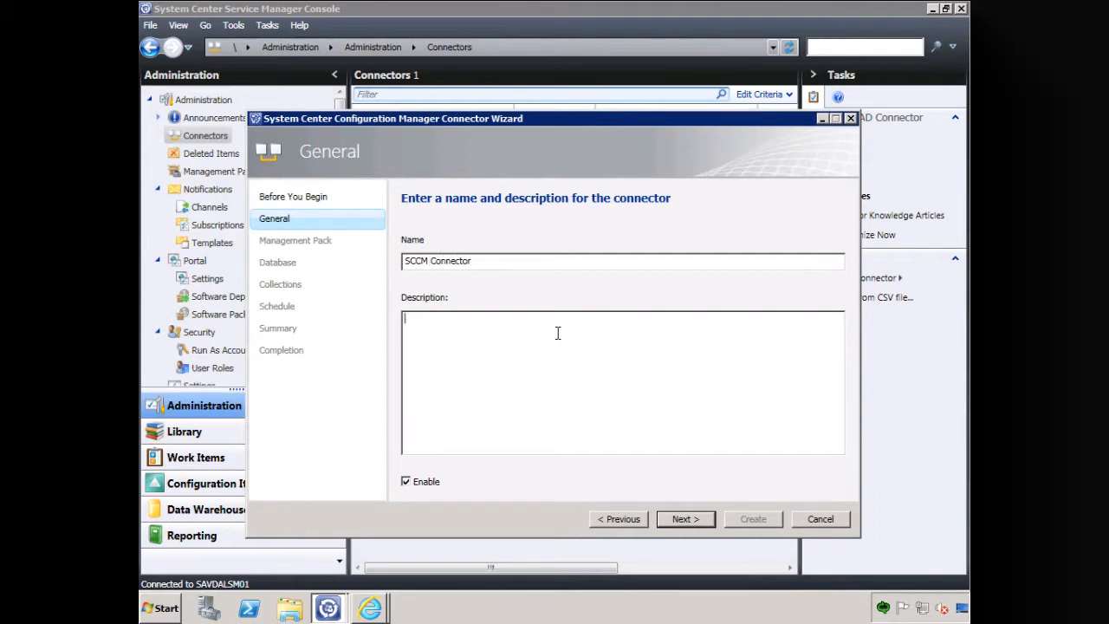
text(ection to savdalcm01)
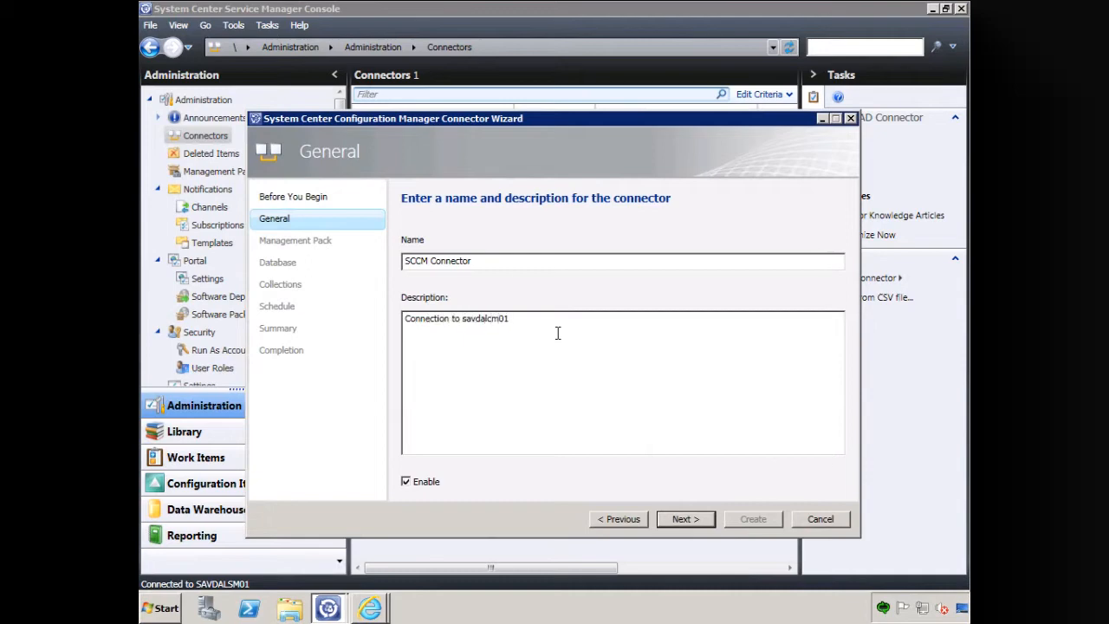
text(.savilltech.net)
click(685, 519)
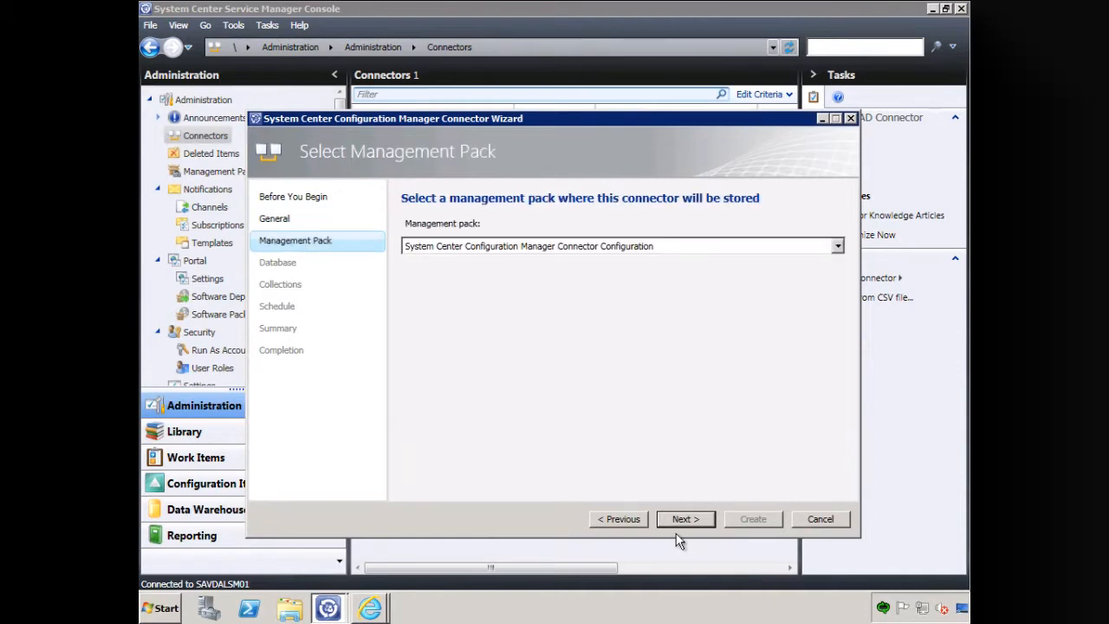
- Store the connector in the System Center Configuration Manager Connector Configuration management pack and continue to the database settings
click(685, 250)
click(686, 259)
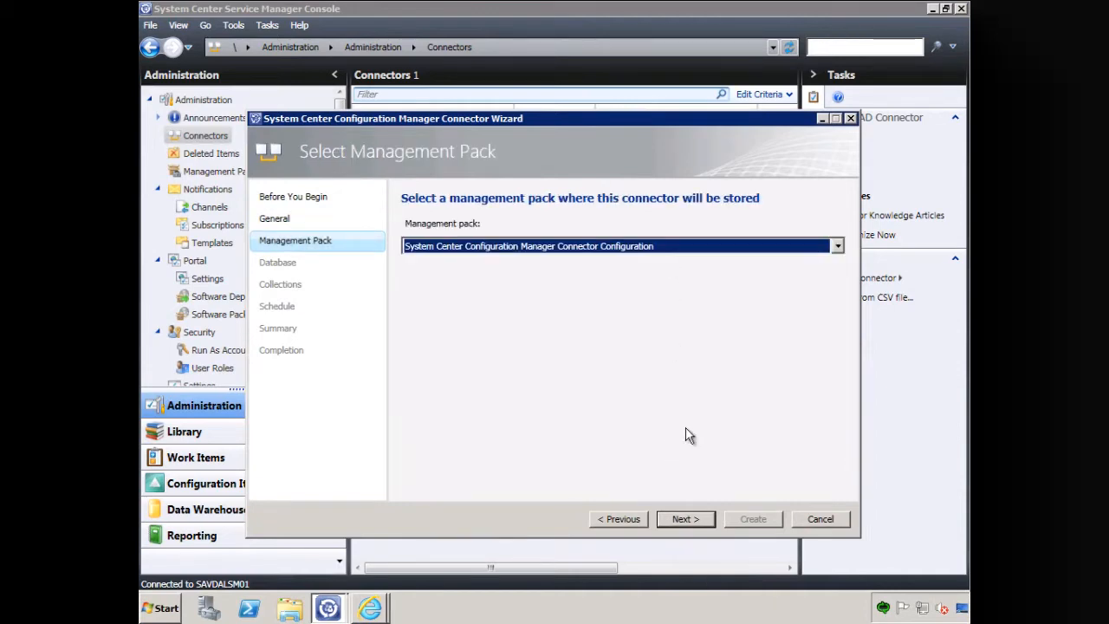
click(691, 524)
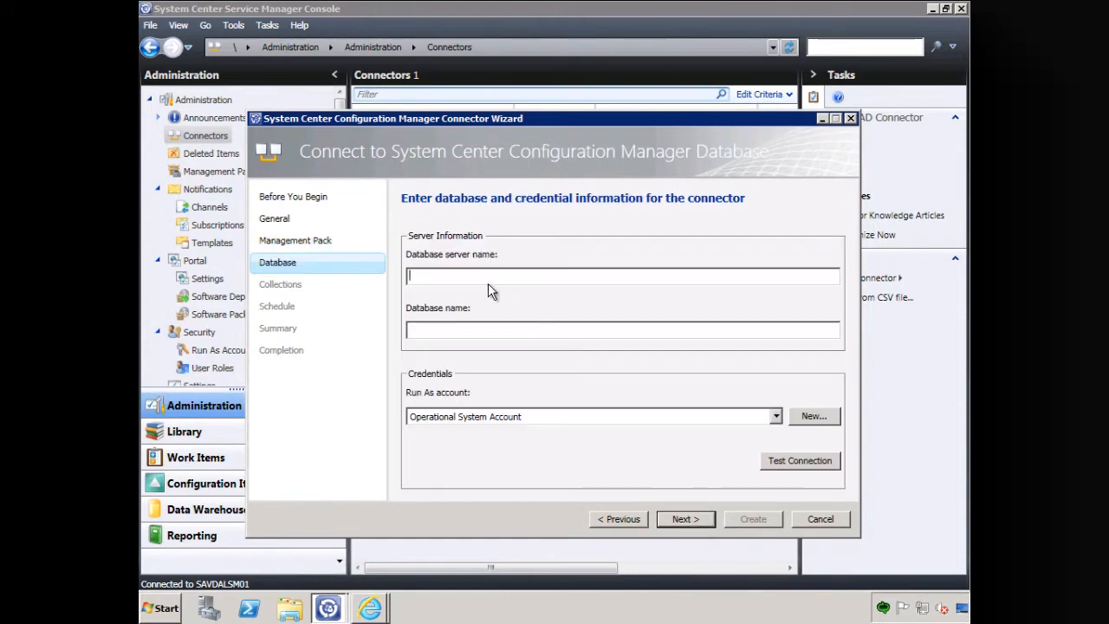
- Set the connector's database server name to savdalom01.savilltech.net
text(savdalom01)
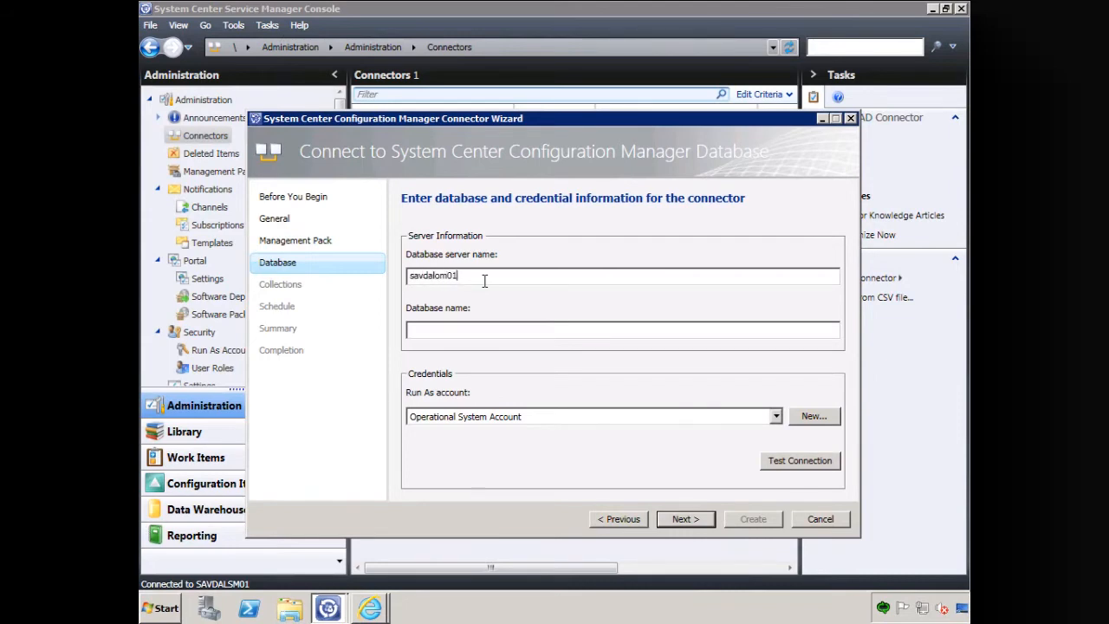
text(.savilltech.net)
click(512, 327)
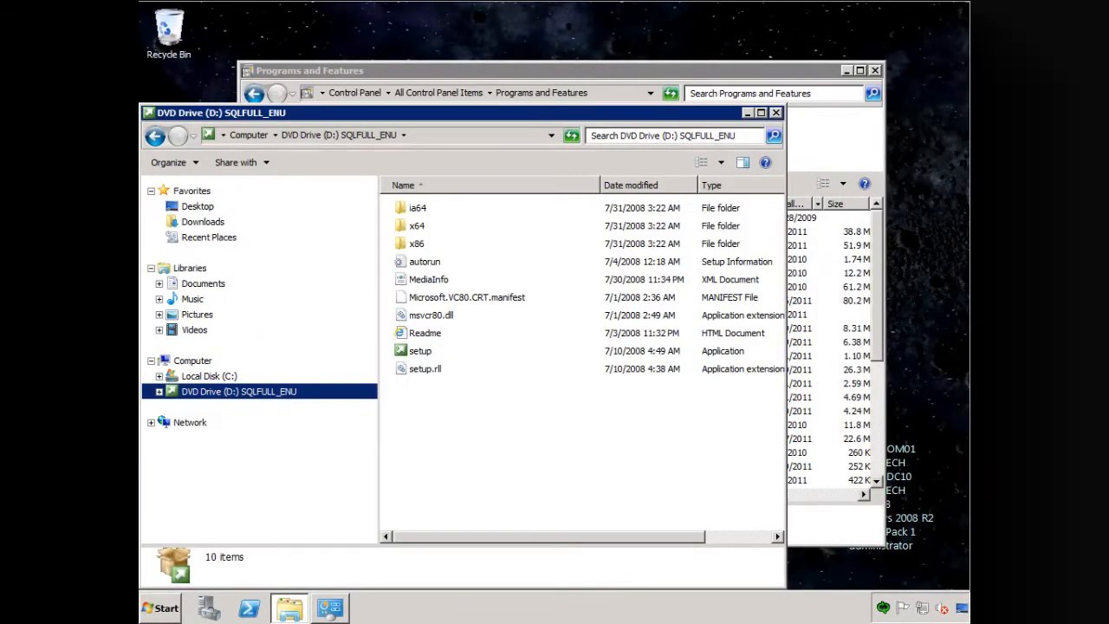
- Switch to SQL Server Management Studio on the database server, connect to savdalom01 and look up the Configuration Manager database name
click(163, 612)
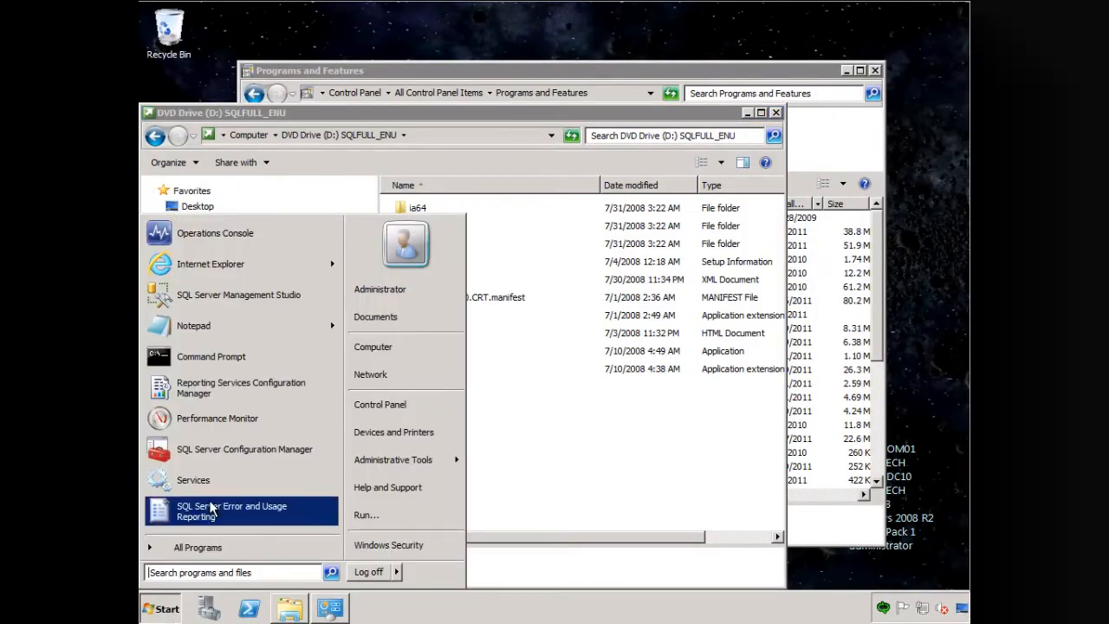
click(233, 296)
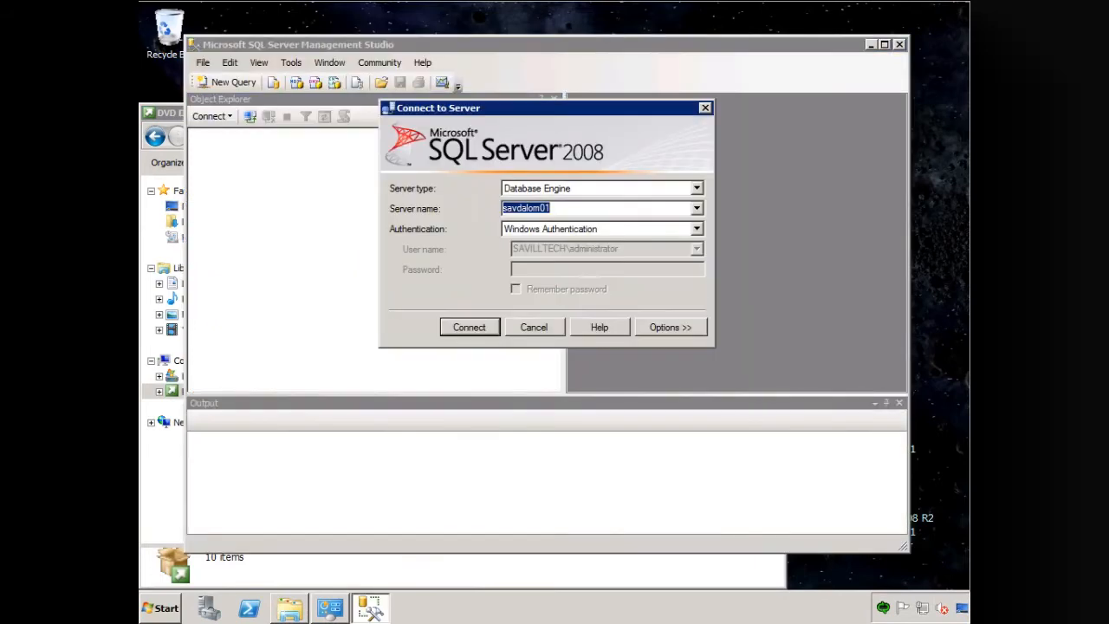
click(473, 329)
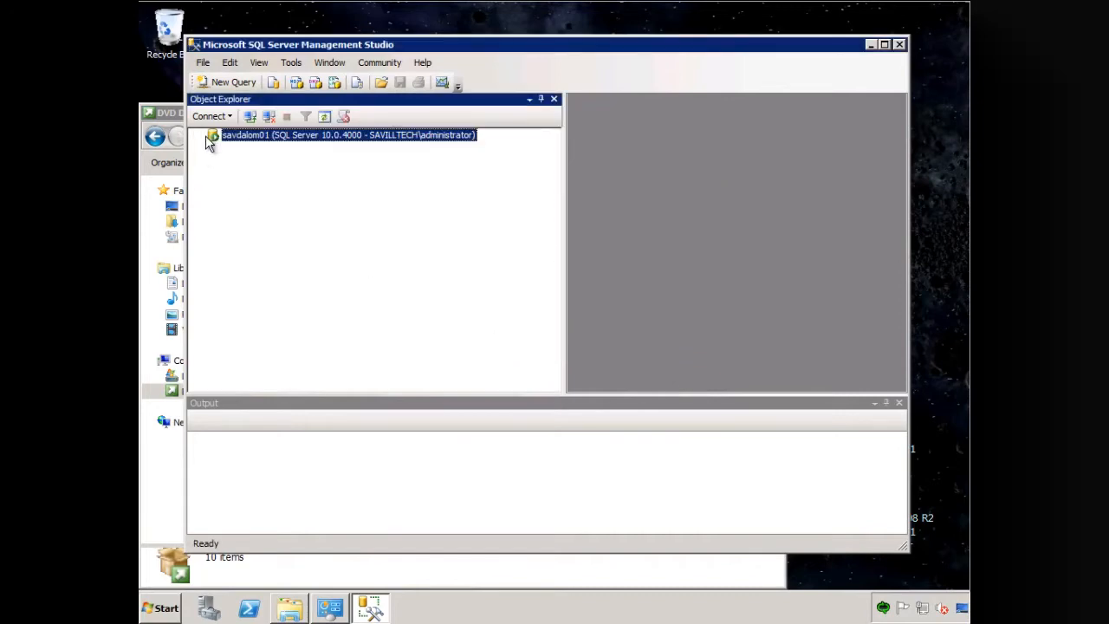
click(213, 148)
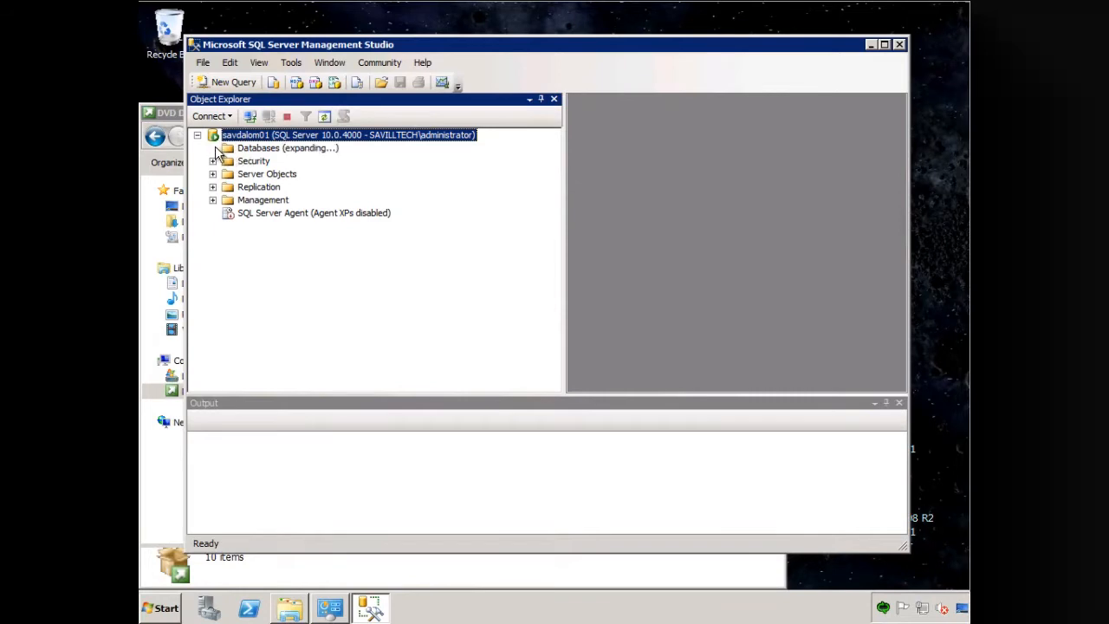
click(272, 318)
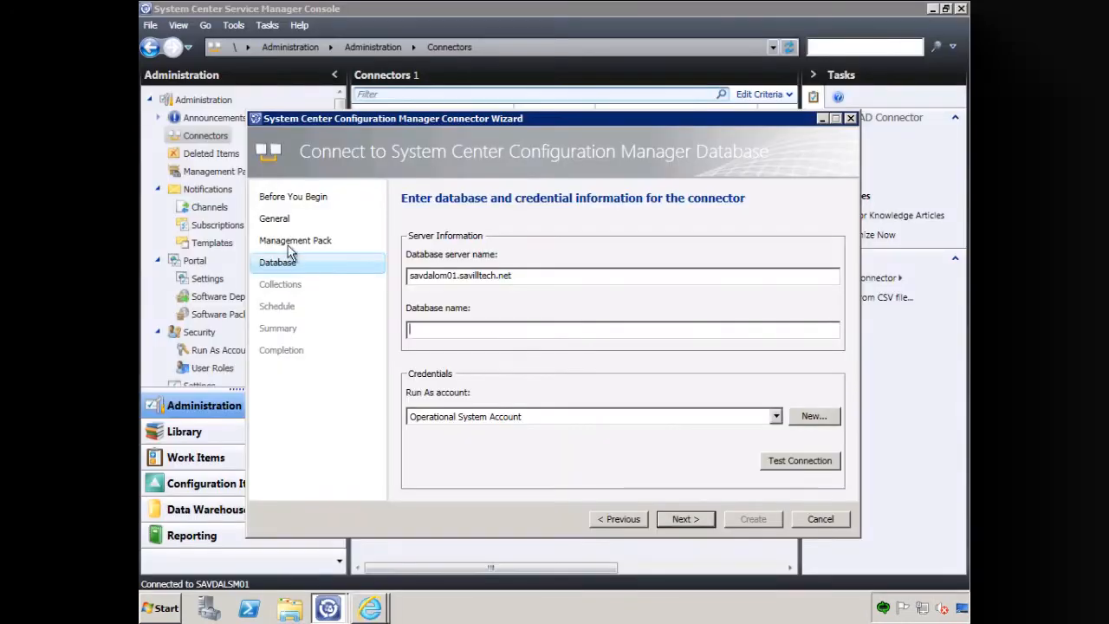
- In the Service Manager connector wizard, set the database name to SMS_LAB and choose Operational System Account as the Run As account
text(SMS_LAB)
click(621, 418)
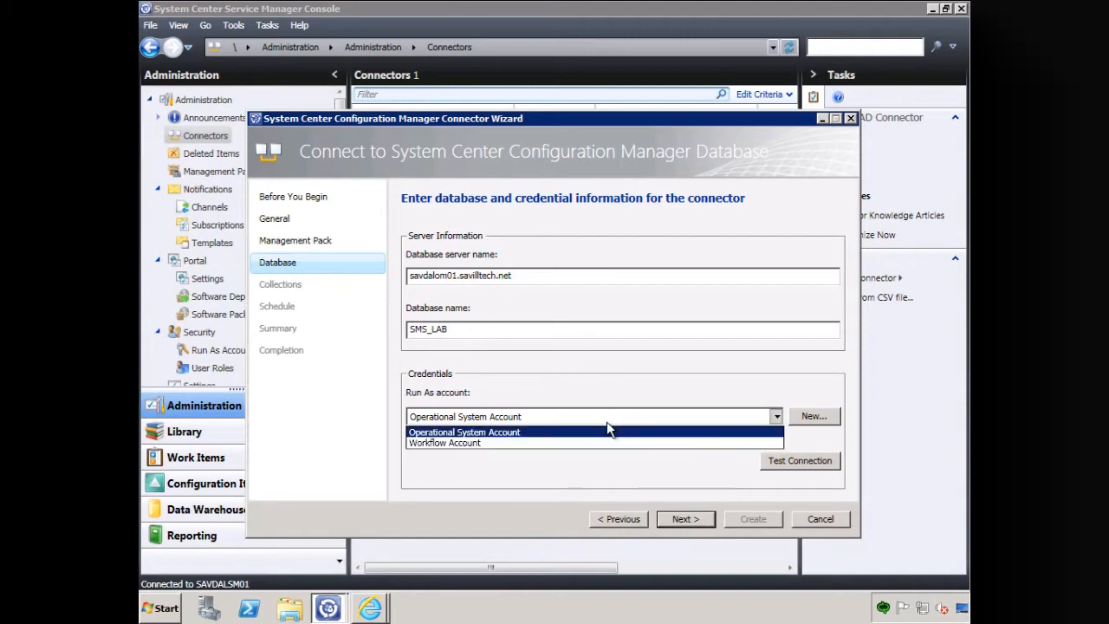
click(535, 433)
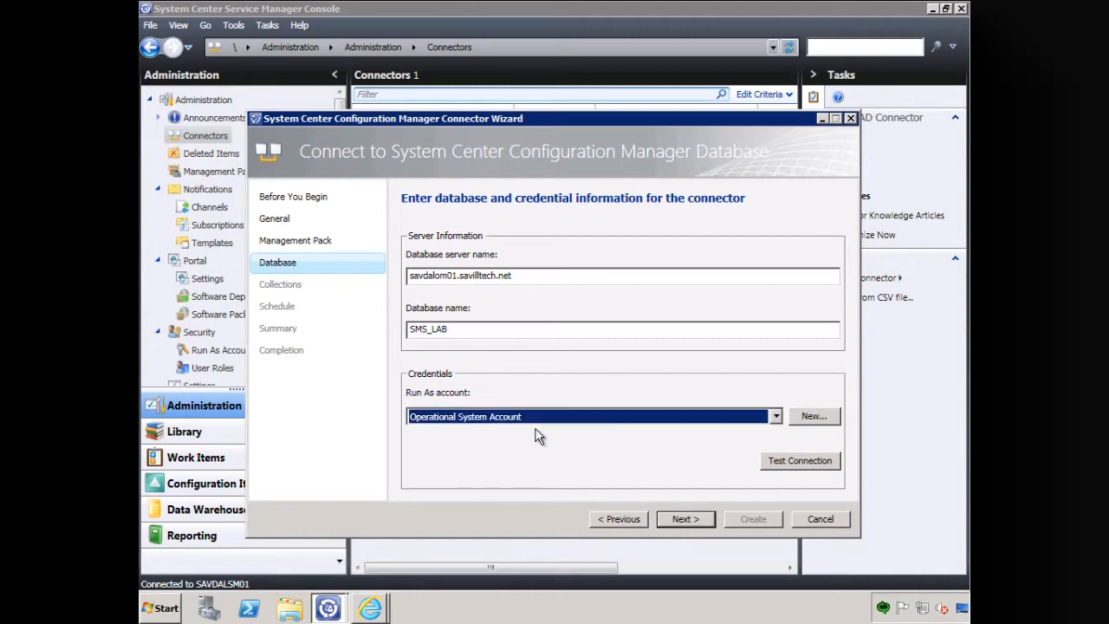
- Test the connection to the SMS_LAB database with the service account's password and dismiss the result
click(823, 464)
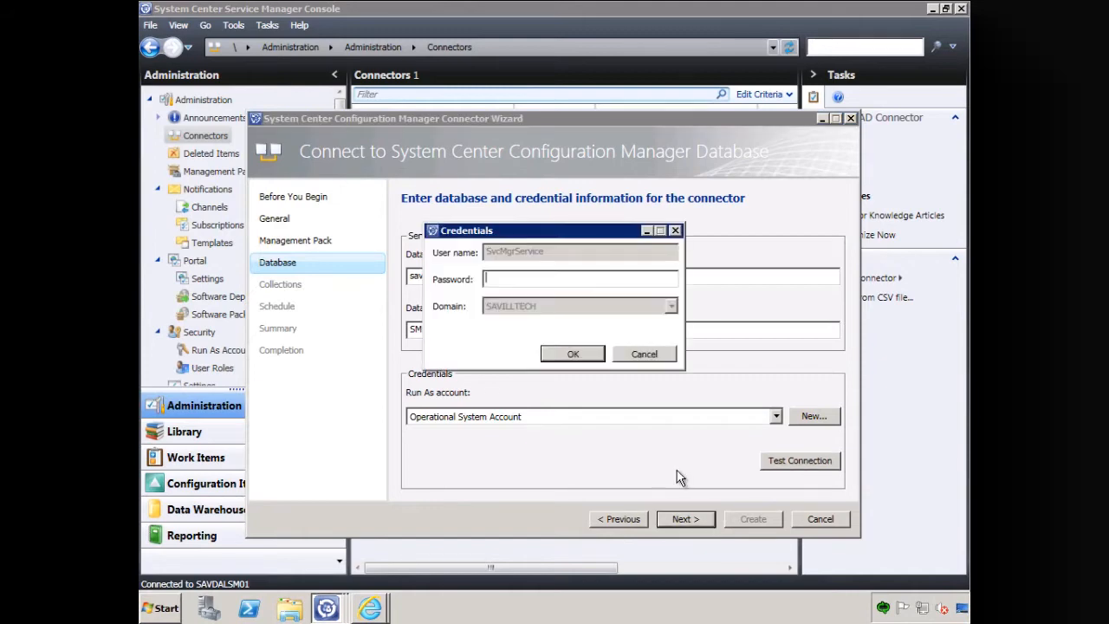
click(529, 281)
text(*******)
click(569, 350)
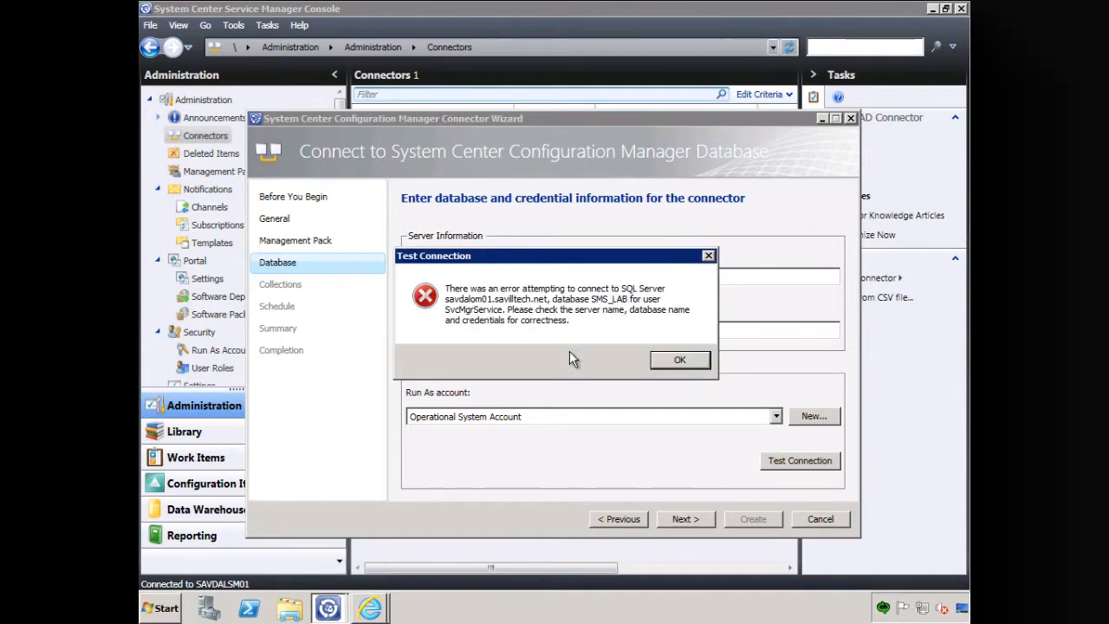
click(678, 359)
click(672, 364)
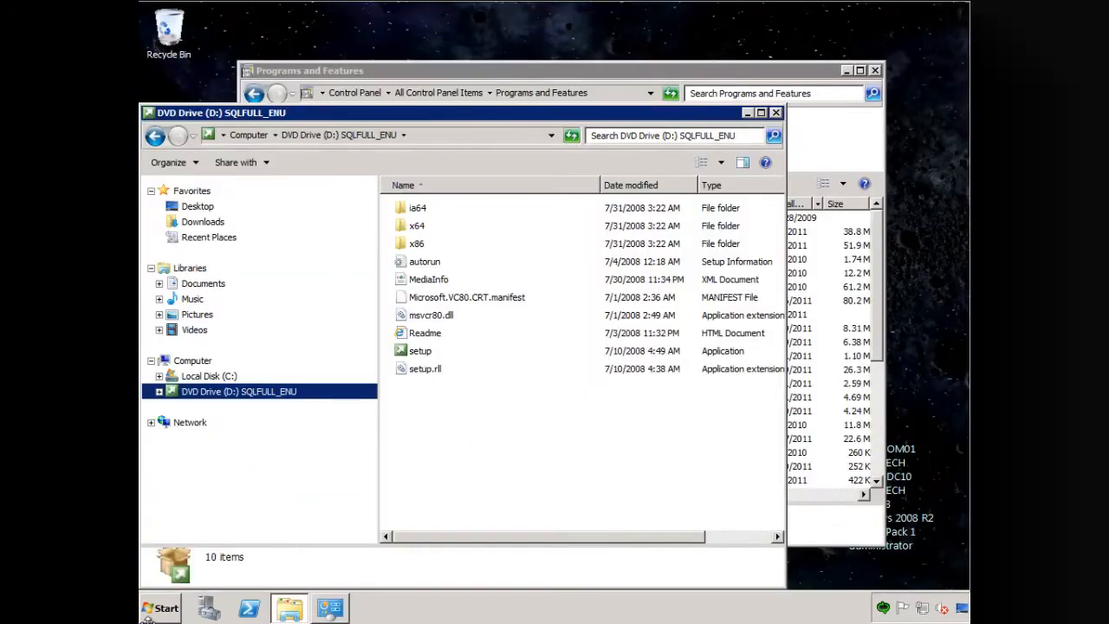
- Switch to SQL Server Management Studio on the database server, connect to savdalom01 and list the logins under the server's Security folder
click(145, 611)
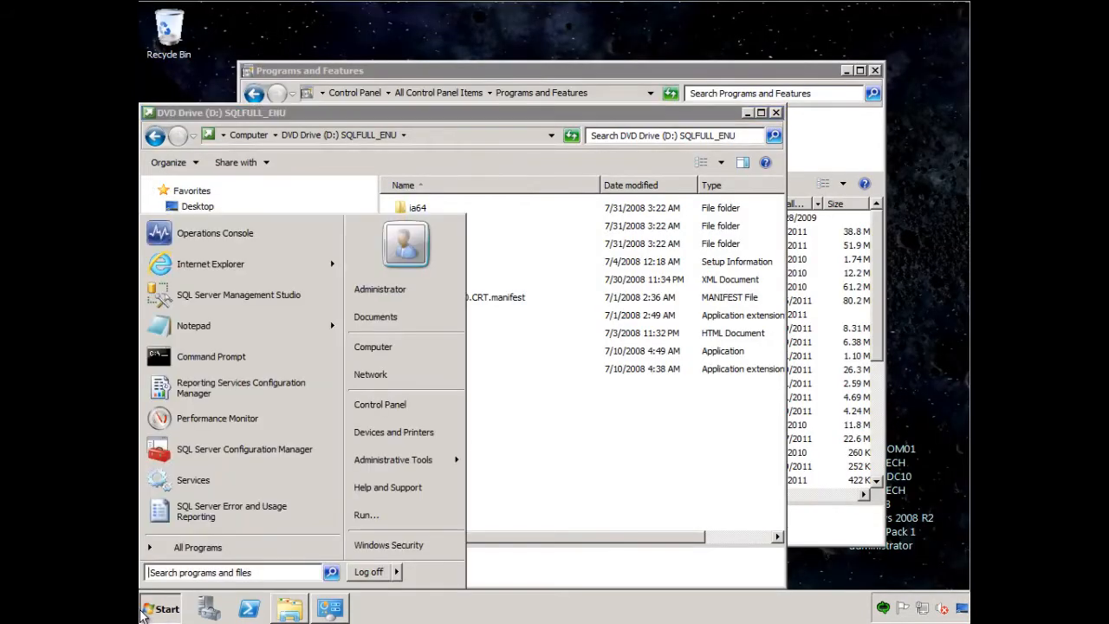
click(276, 299)
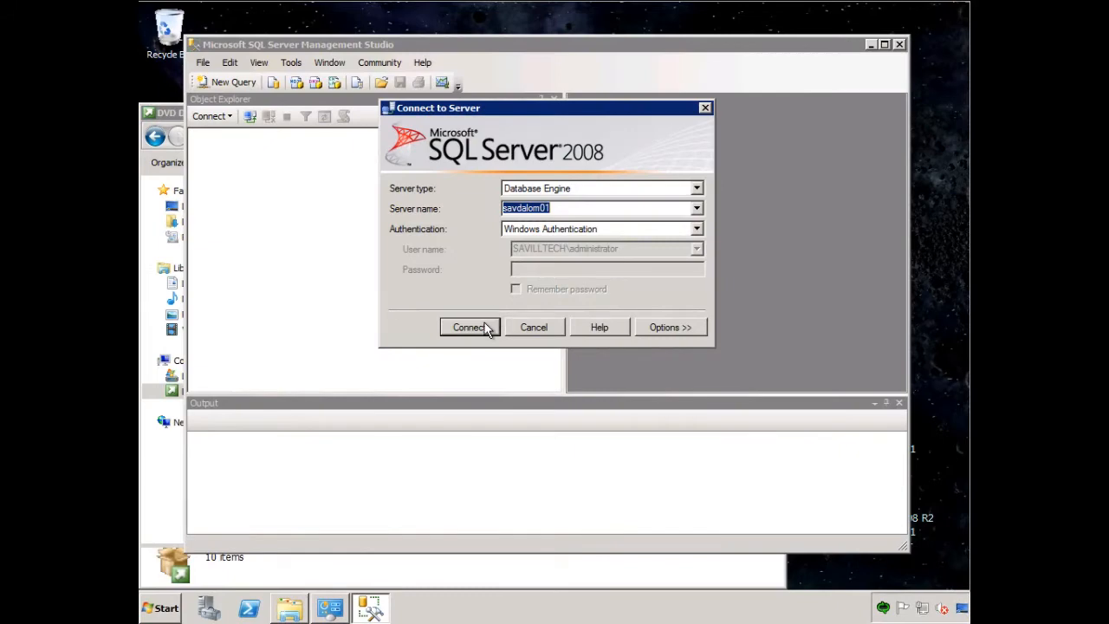
click(468, 327)
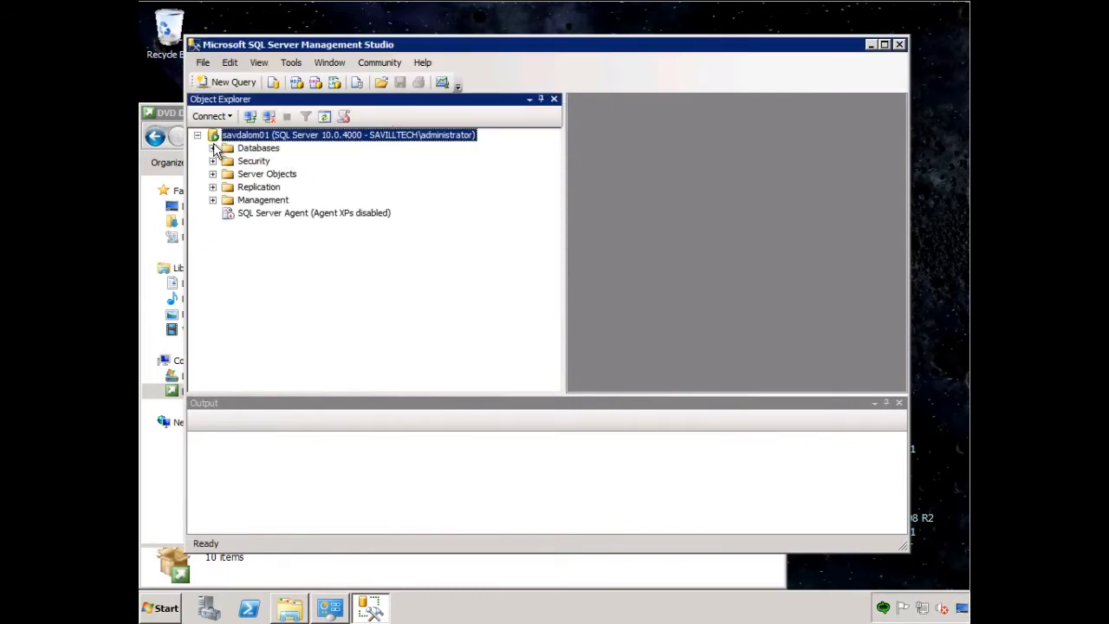
click(213, 148)
click(227, 317)
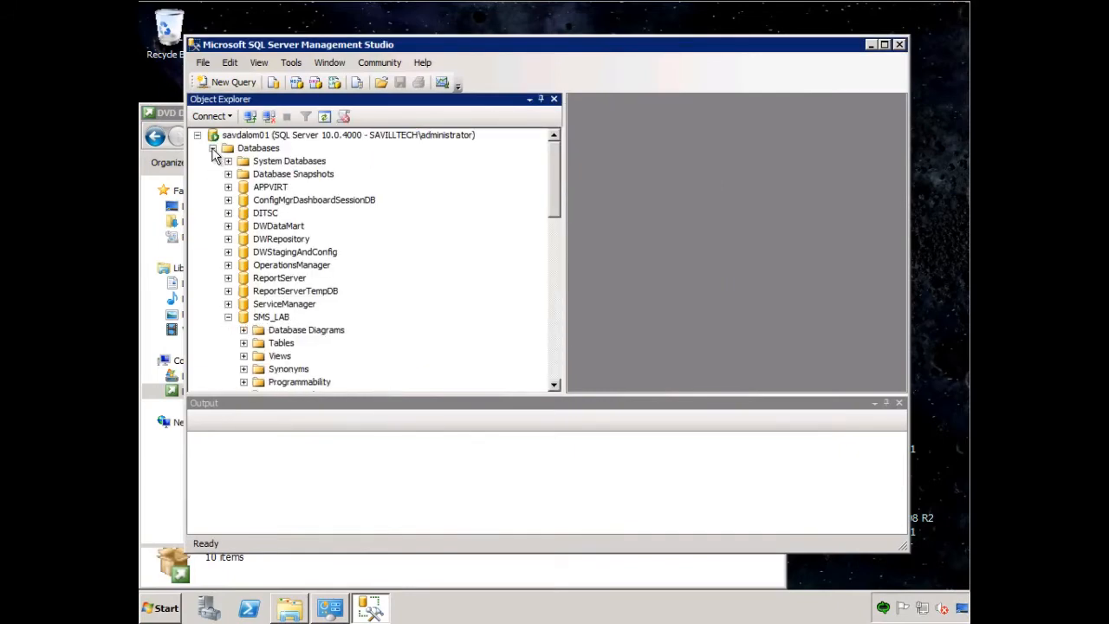
click(228, 317)
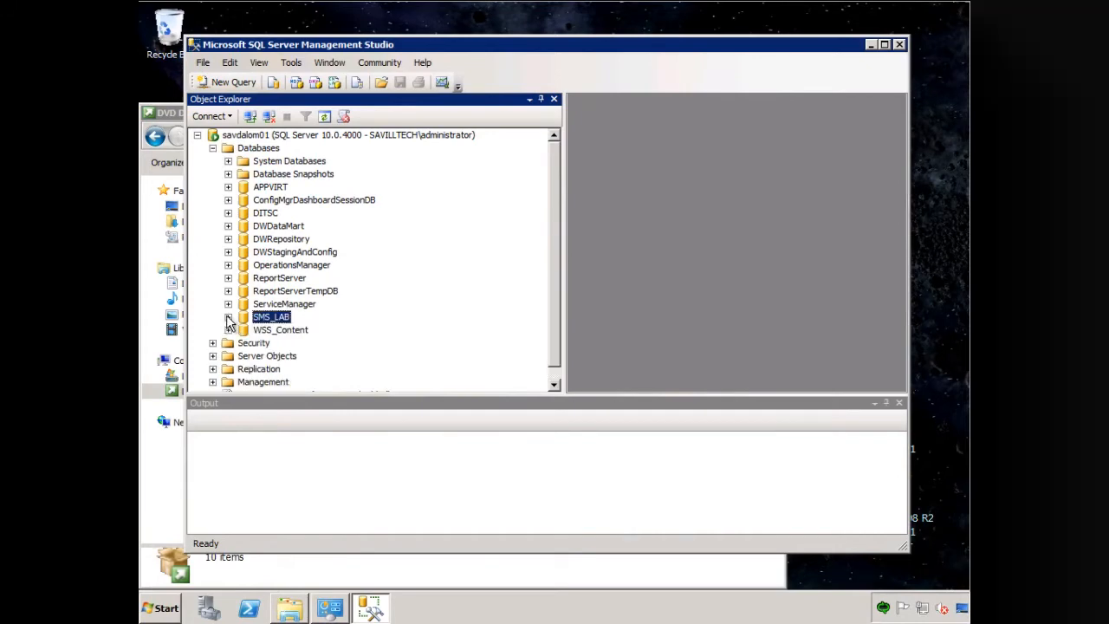
click(213, 343)
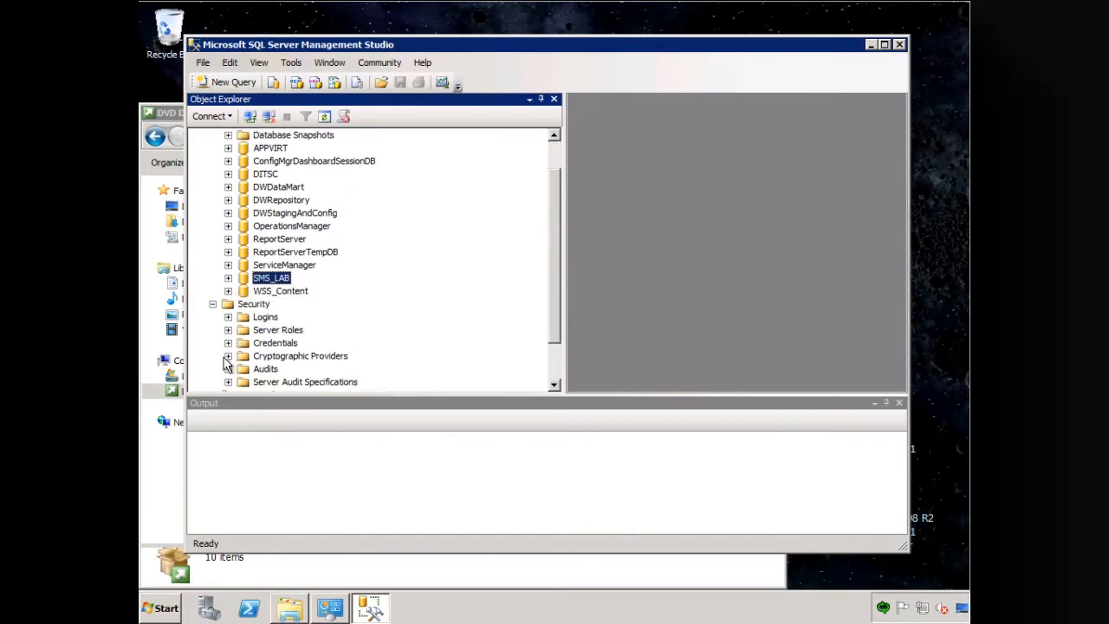
click(228, 317)
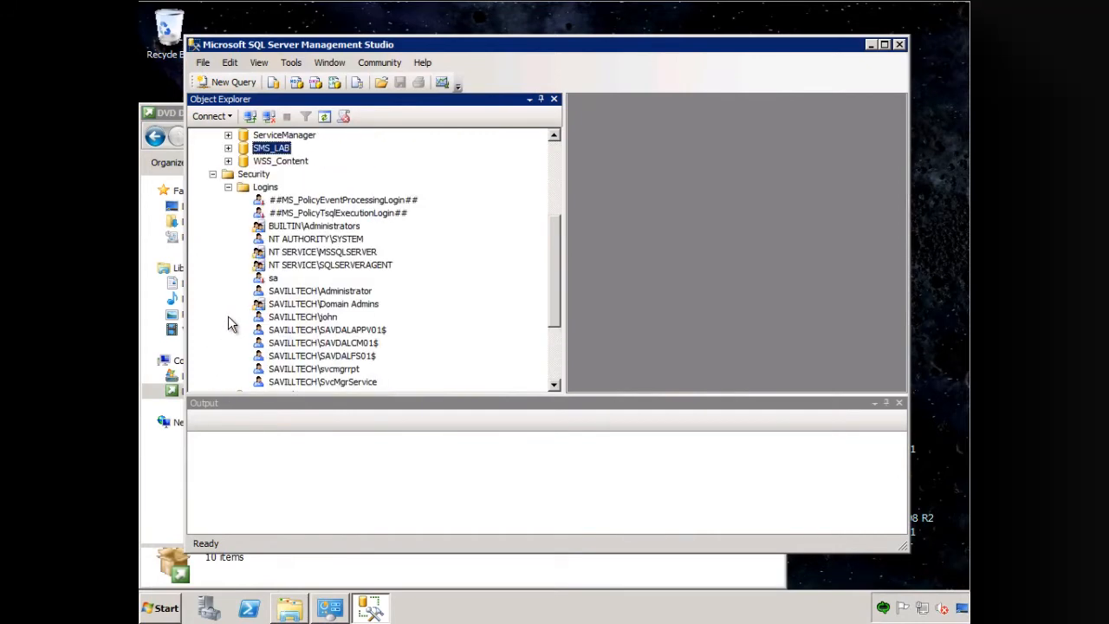
drag(552, 262, 558, 297)
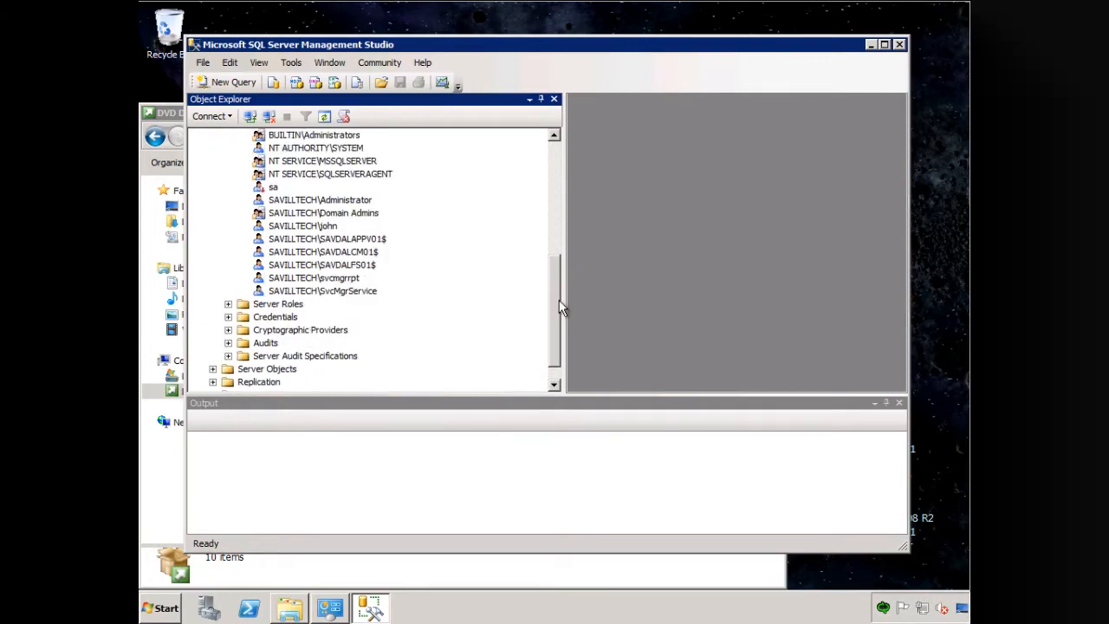
- Map the SAVILLTECH\SvcMgrService login to the SMS_LAB database and give it the smsdbrole_extract role
right_click(354, 294)
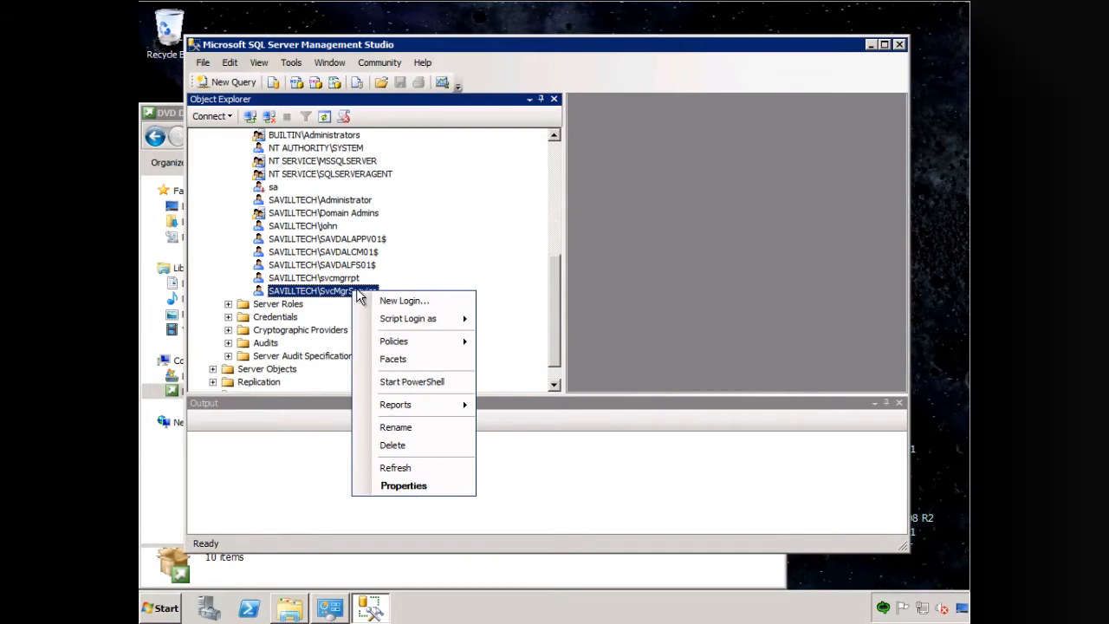
click(401, 485)
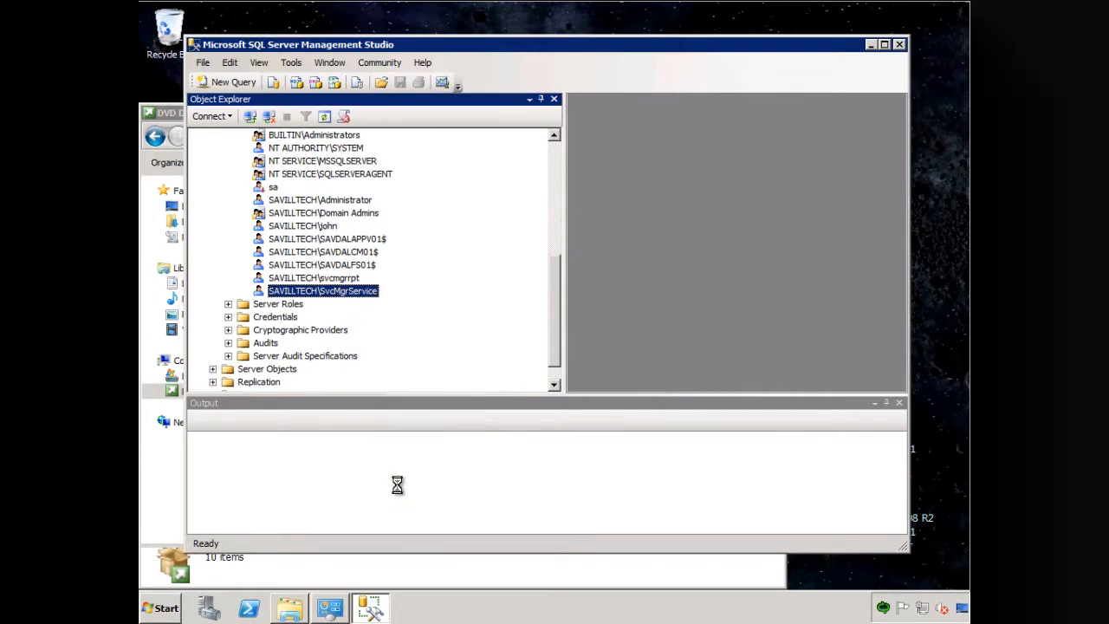
click(322, 94)
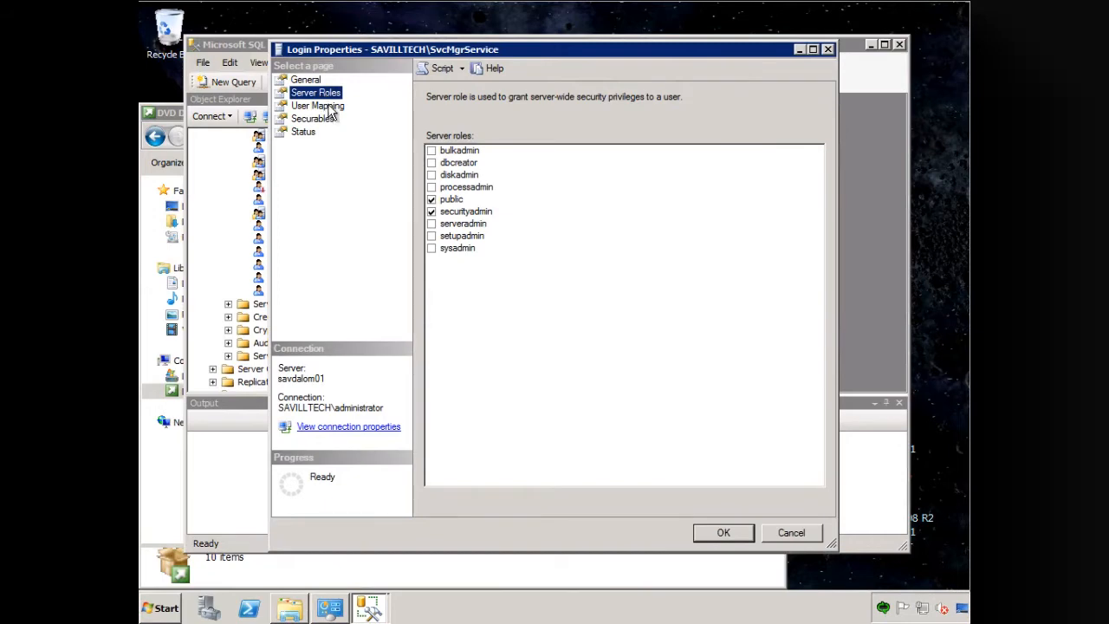
click(331, 110)
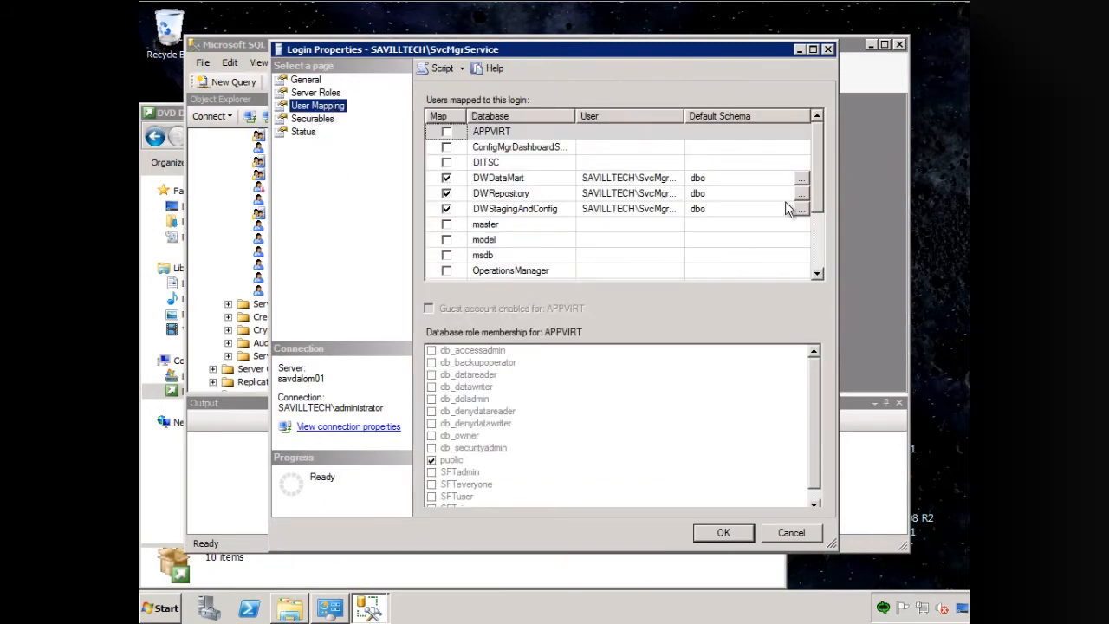
drag(820, 192, 826, 264)
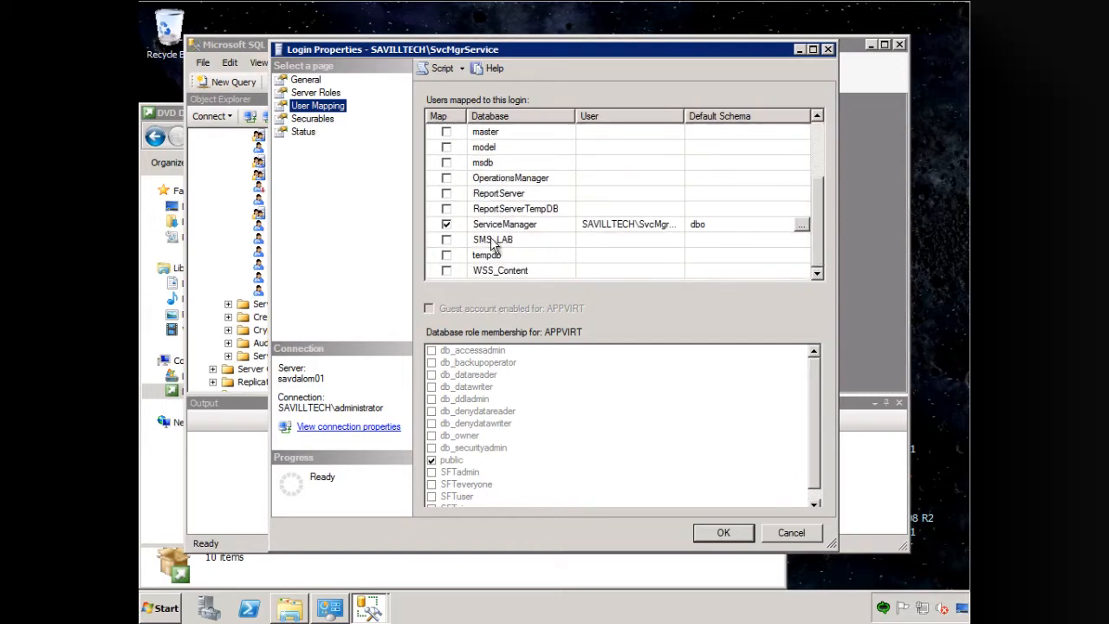
click(447, 240)
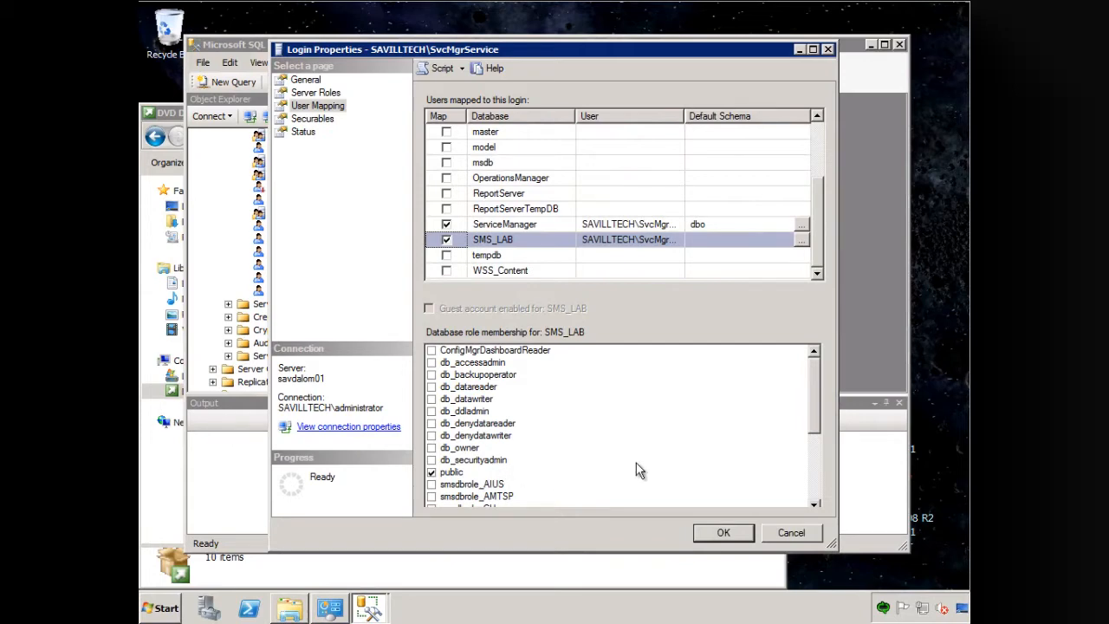
drag(819, 405, 818, 467)
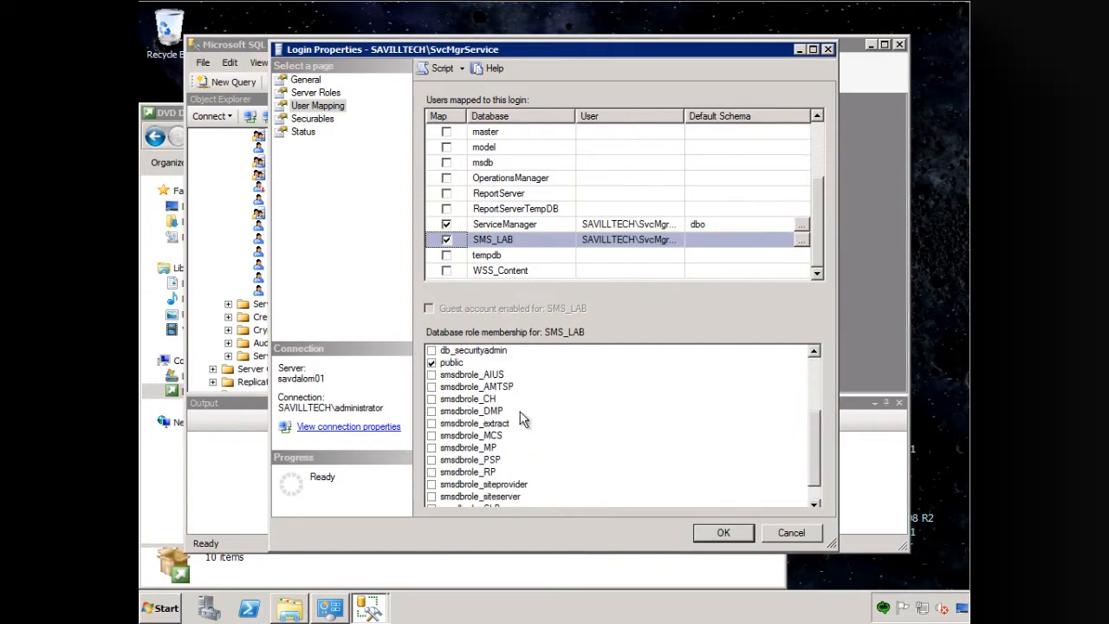
click(433, 425)
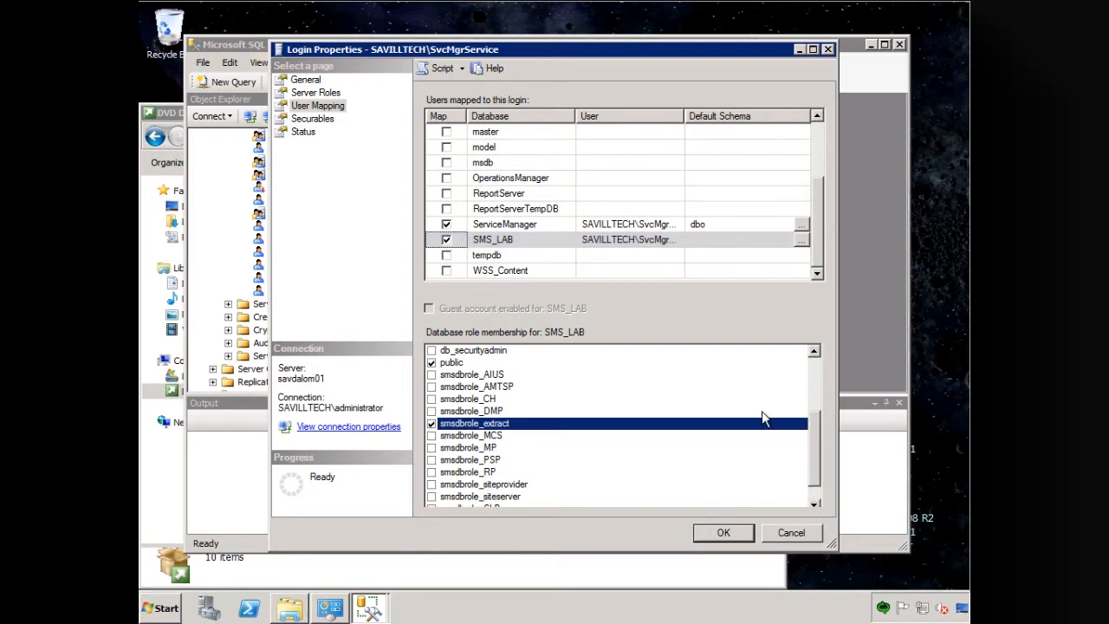
- Give the SAVILLTECH\SvcMgrService user of the SMS_LAB database the db_datareader role and save the user's properties
drag(819, 424, 820, 375)
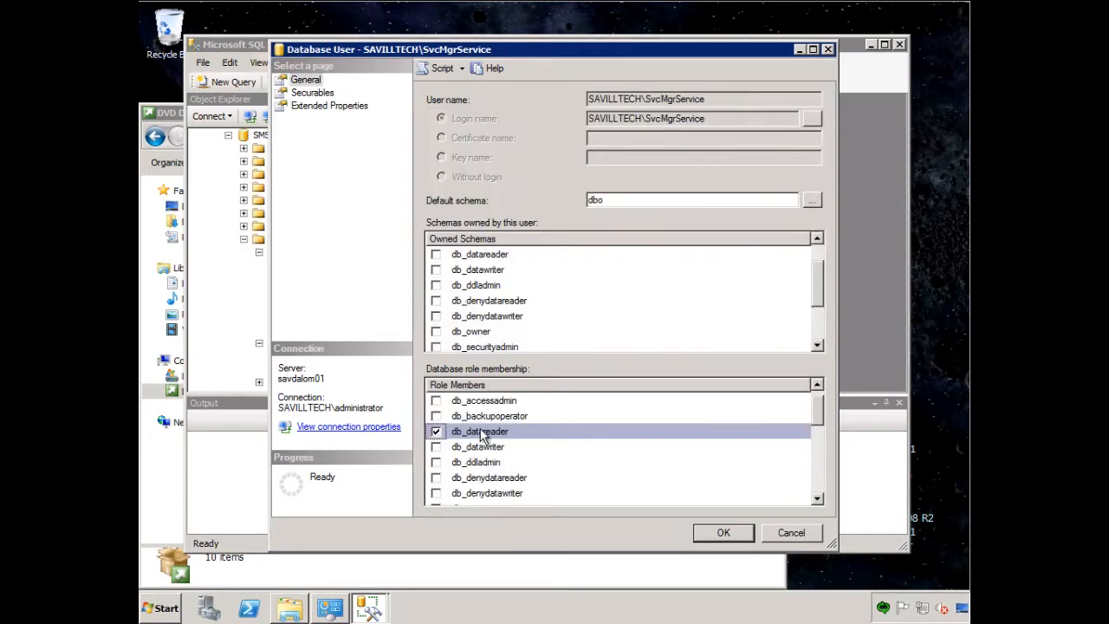
scroll(821, 421, down, 2)
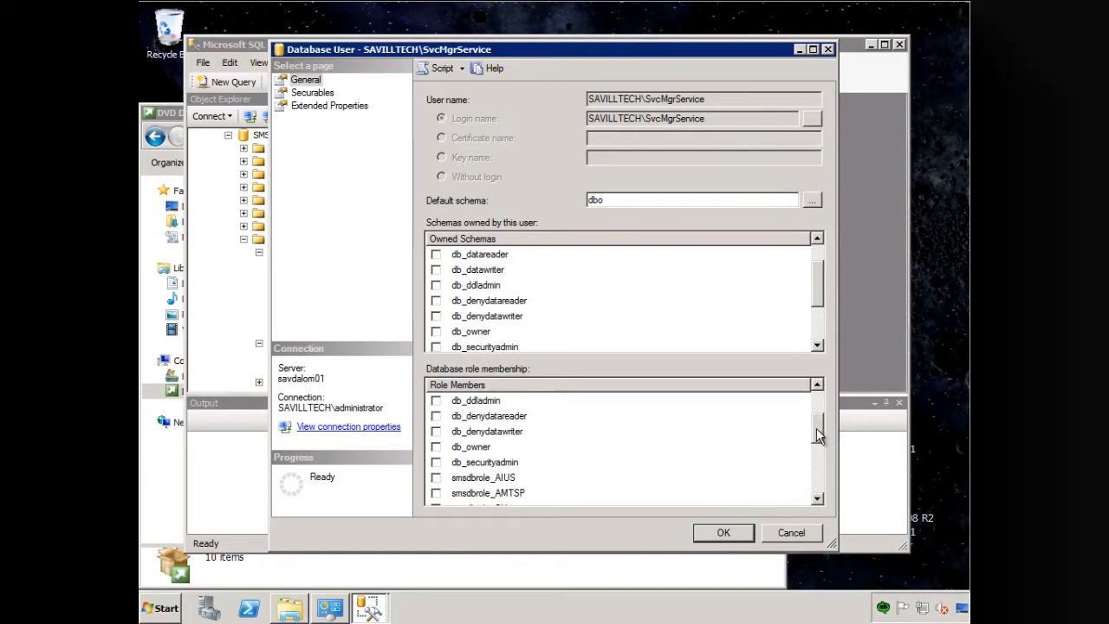
scroll(817, 421, up, 1)
click(719, 533)
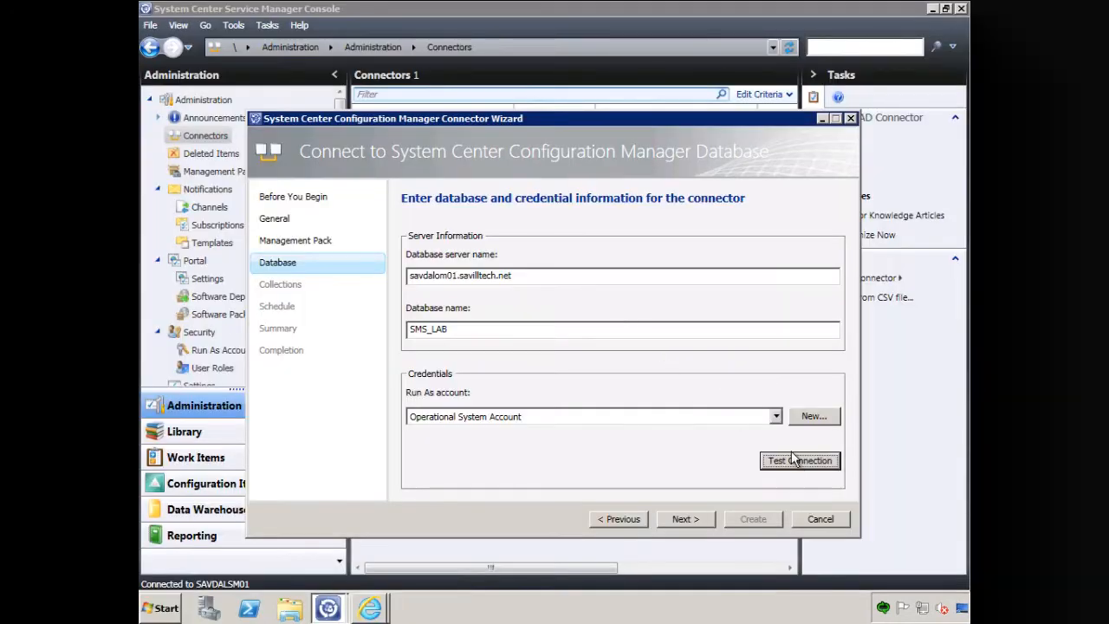
- Back in the Service Manager connector wizard, retest the database connection with the service account's password and continue to the collections
click(791, 462)
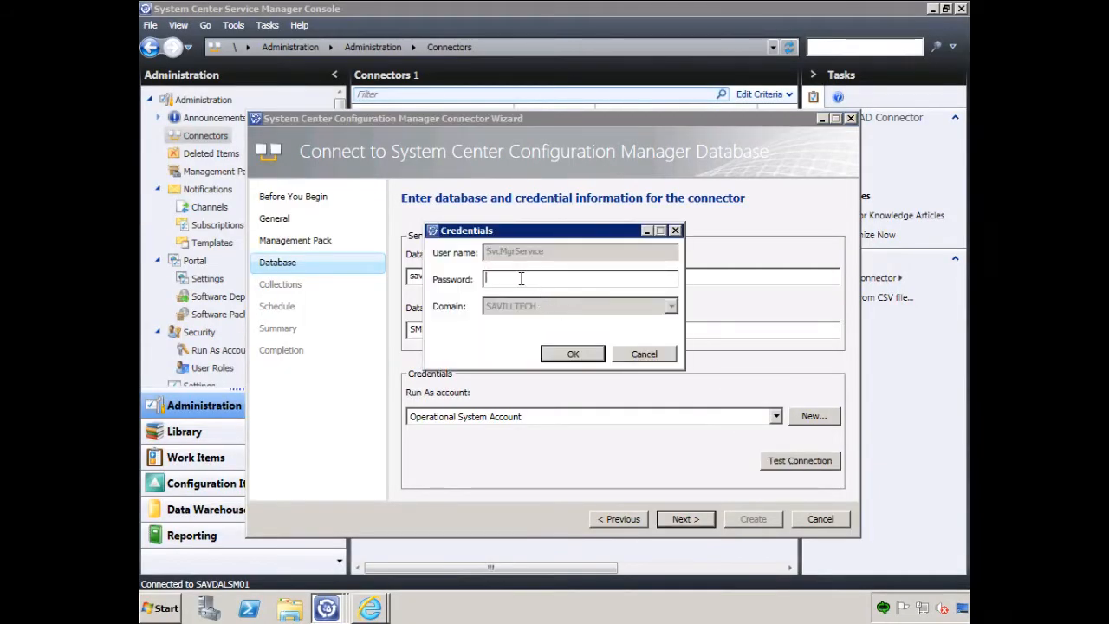
text(*******)
click(574, 353)
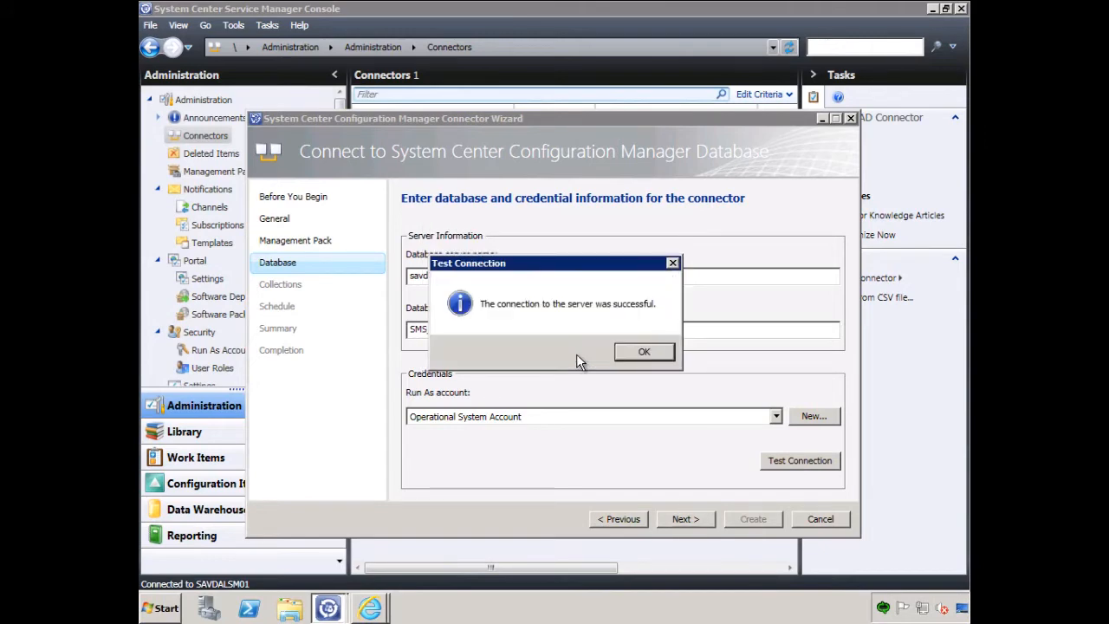
click(641, 355)
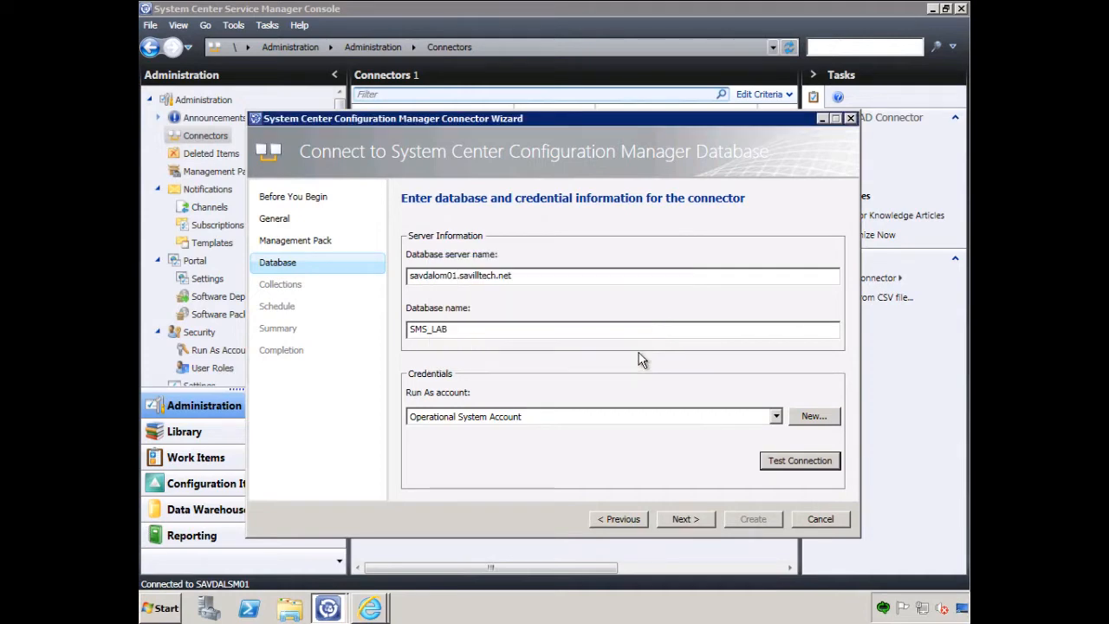
click(698, 524)
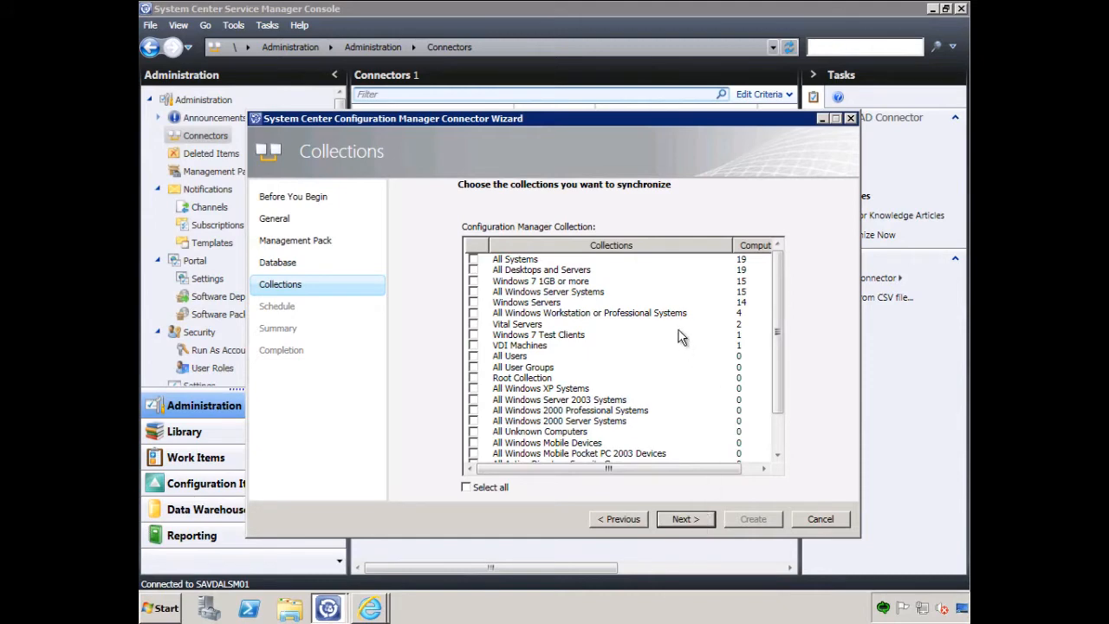
- Select the Configuration Manager collections to synchronize, including All Systems and Windows Servers, and continue to the schedule
click(473, 260)
click(473, 303)
click(473, 335)
drag(782, 388, 772, 309)
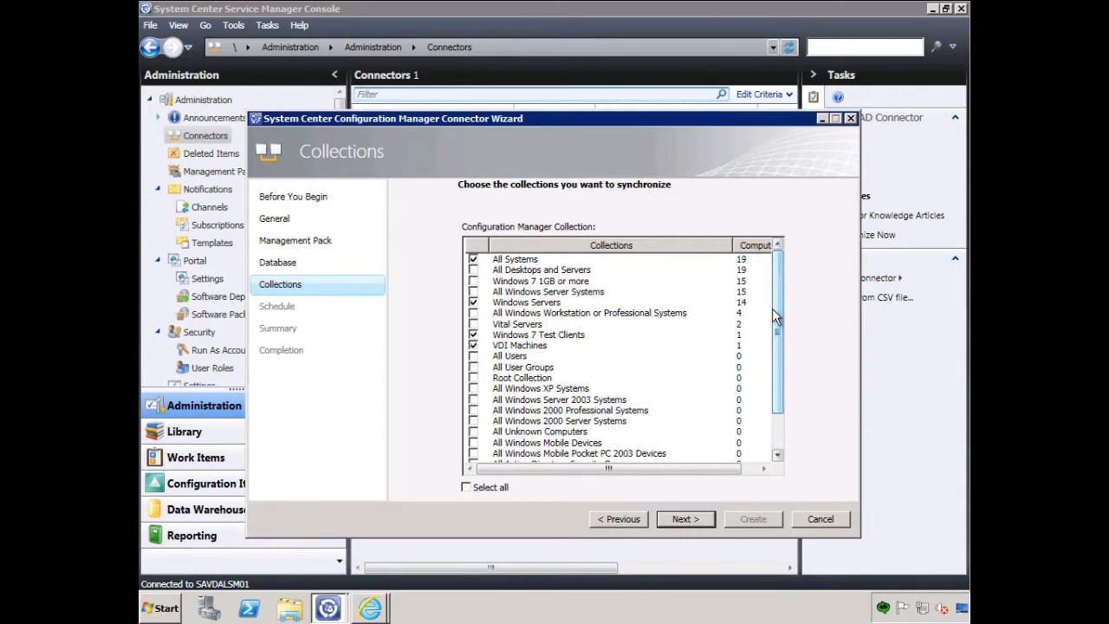
click(473, 313)
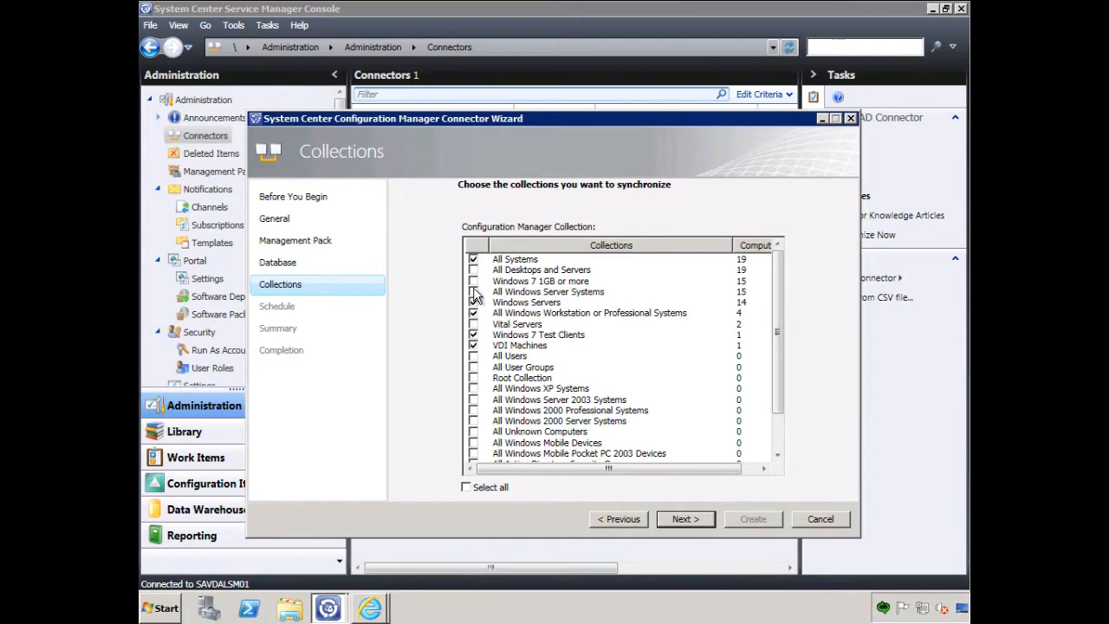
click(473, 291)
click(474, 270)
click(473, 324)
click(473, 334)
click(473, 356)
click(473, 367)
click(686, 519)
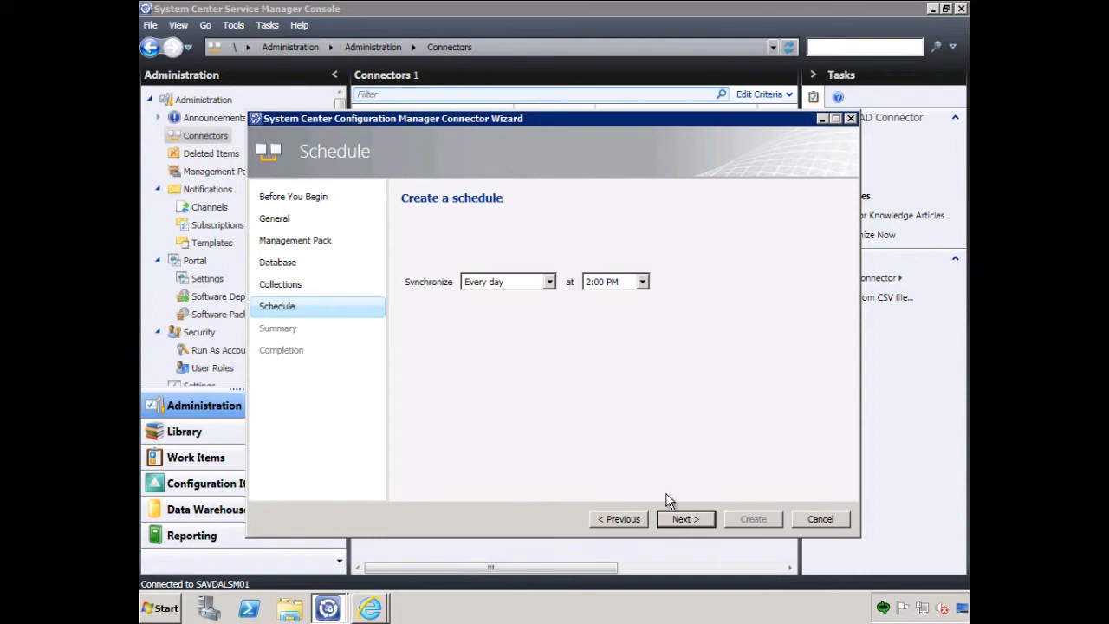
- Accept synchronization every day at 2:00 PM, create the SCCM Connector and close the wizard
click(690, 518)
click(751, 518)
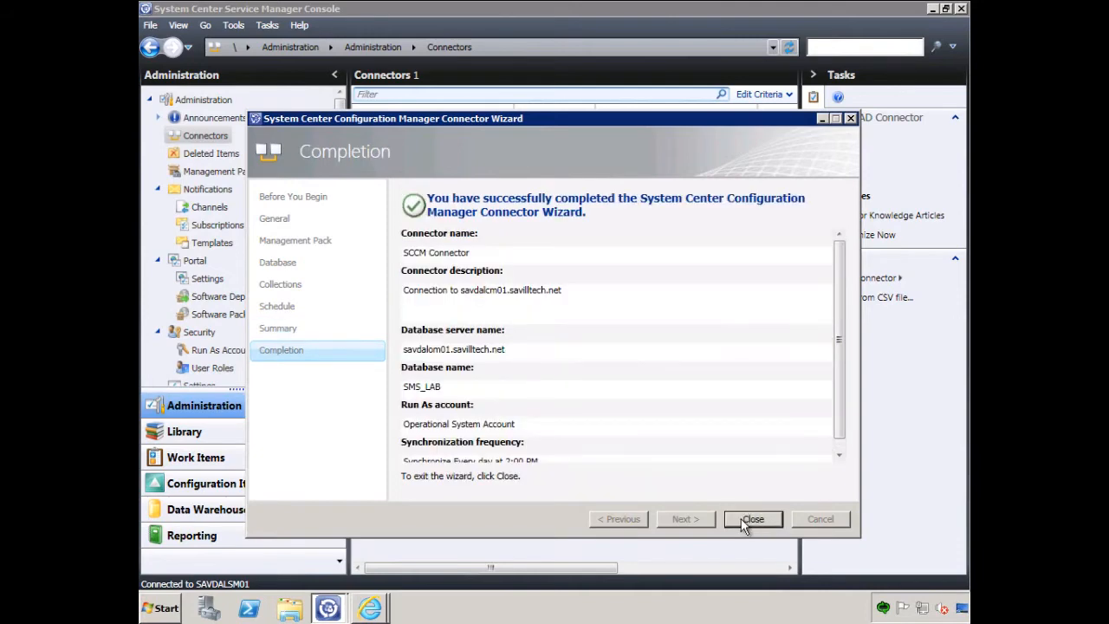
click(751, 519)
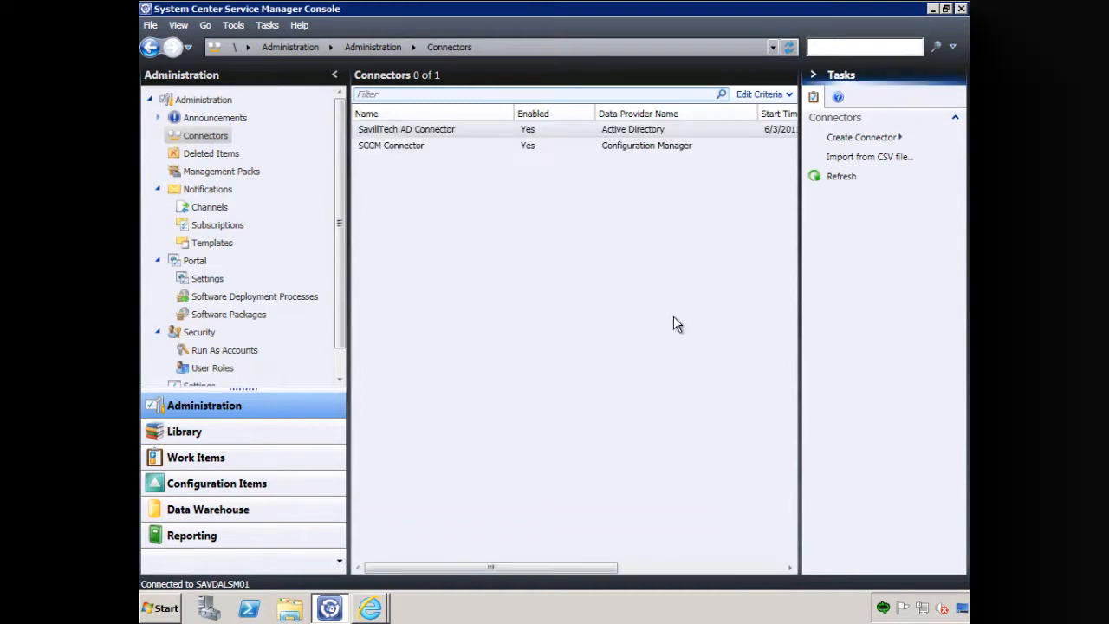
- Start an immediate synchronization of the SCCM Connector
click(414, 146)
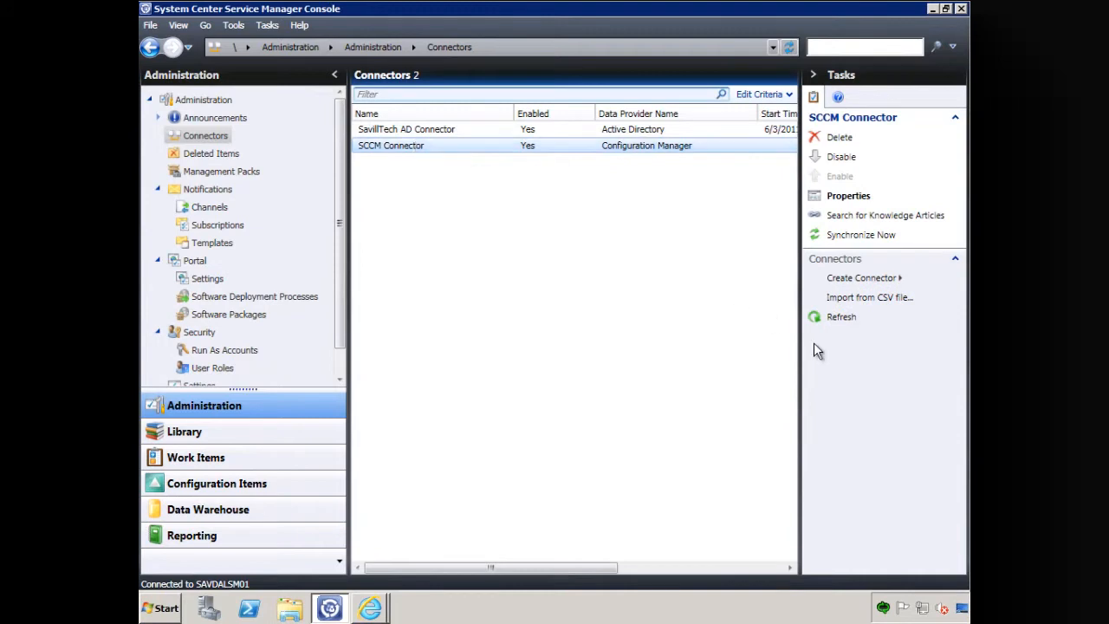
click(858, 235)
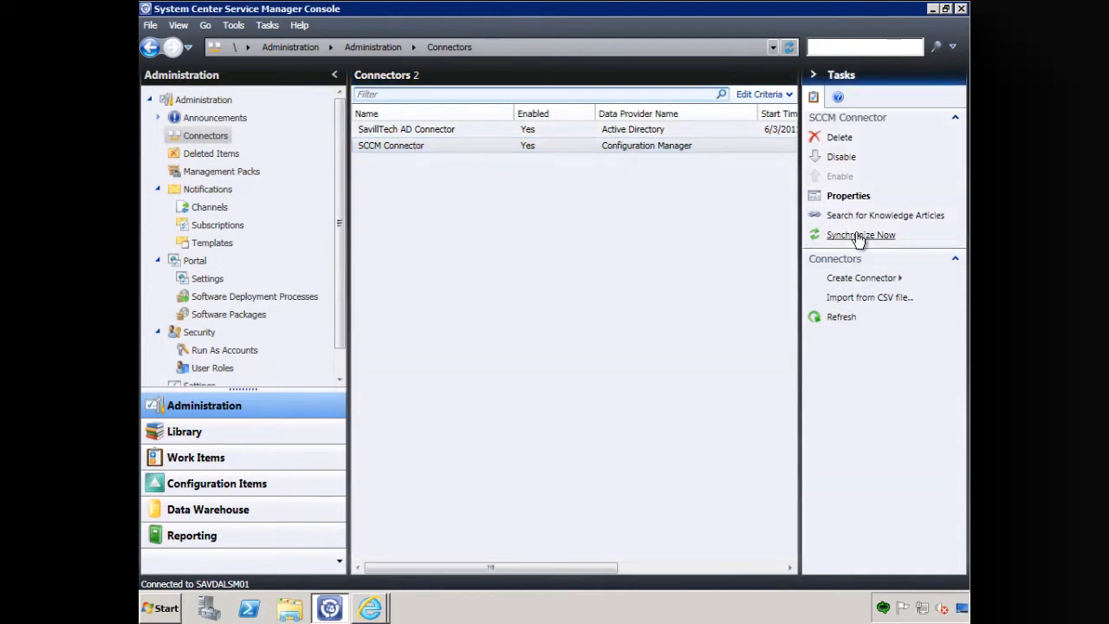
click(654, 354)
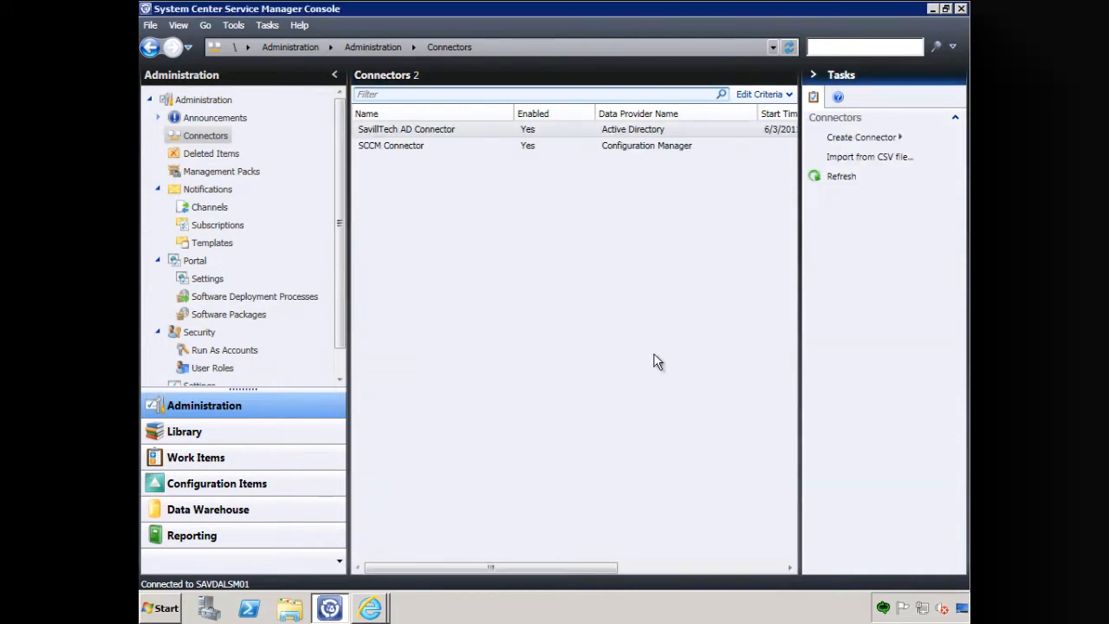
- In the portal's Configuration Manager software deployment settings, set the site server to savdalcm01.savilltech.net and the site code to LAB
click(195, 262)
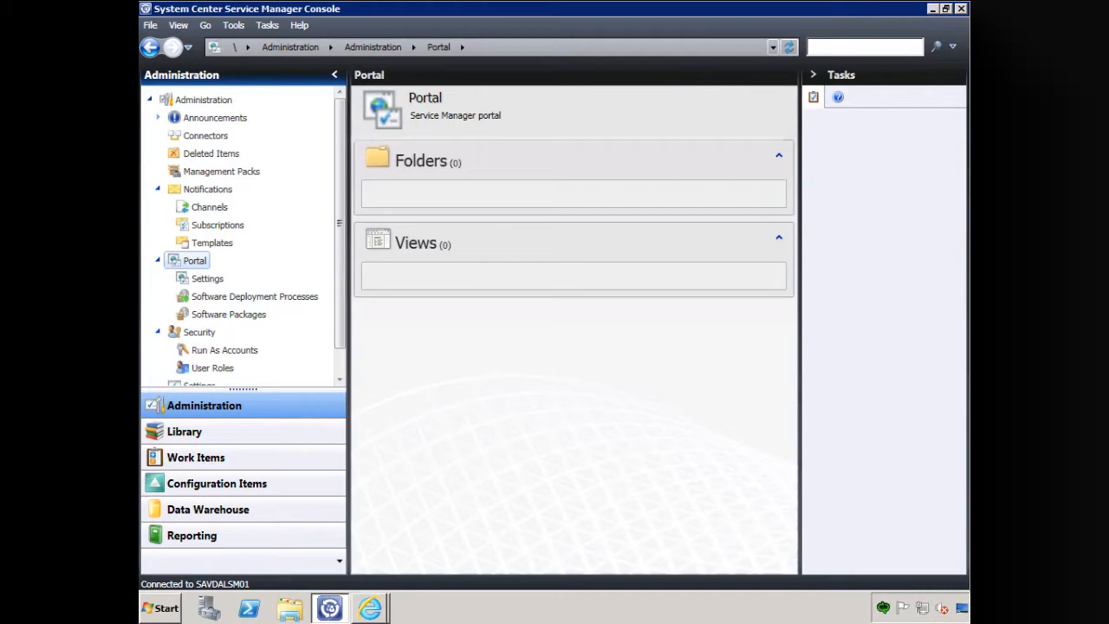
click(206, 281)
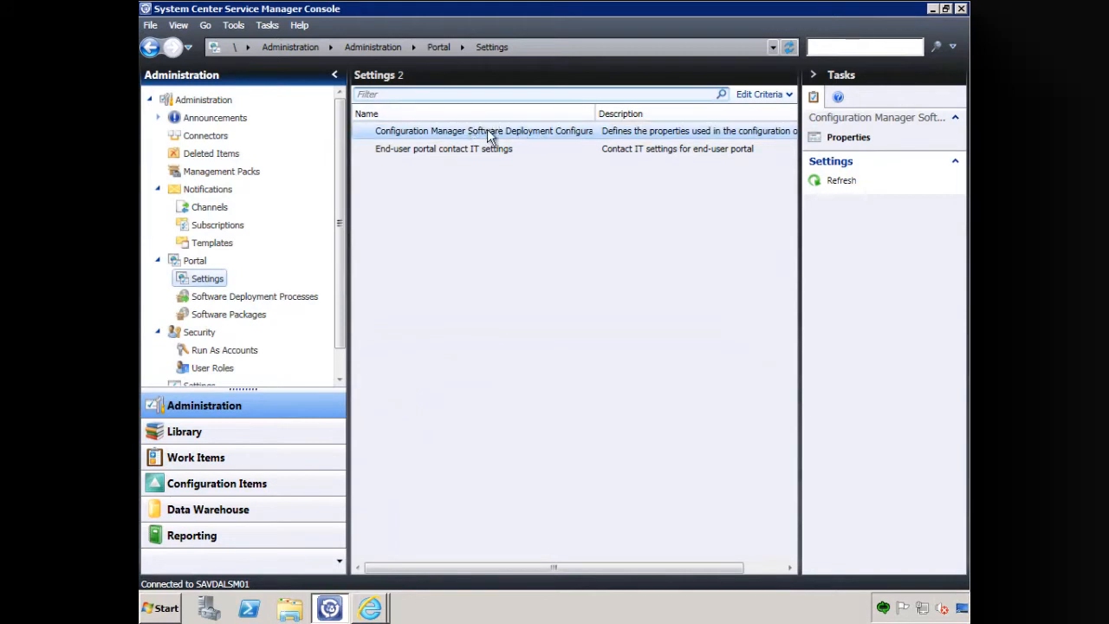
double_click(539, 131)
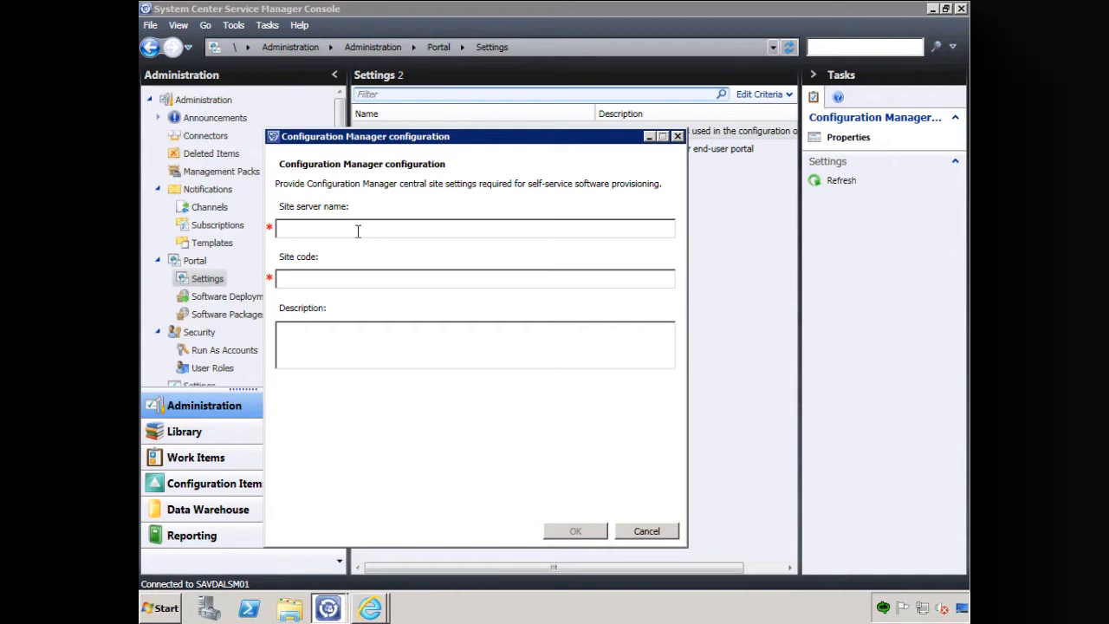
text(savdalcm01.savilltech.net)
key(Tab)
text(LAB)
click(576, 531)
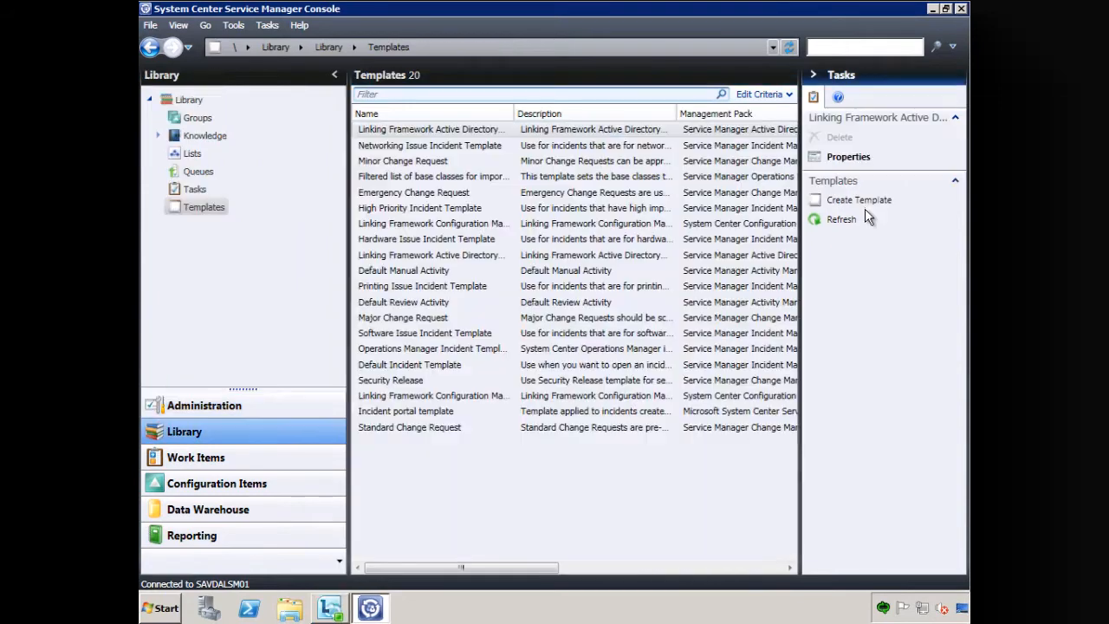
- Start a new library template named "Software Request with Manager Approval"
click(860, 201)
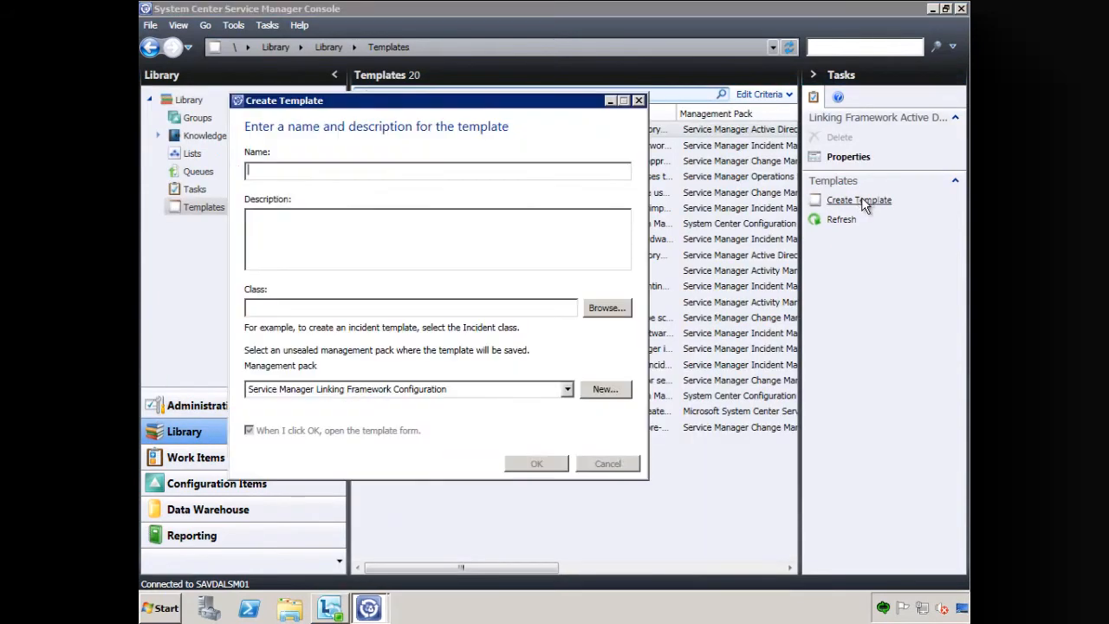
text(Software R)
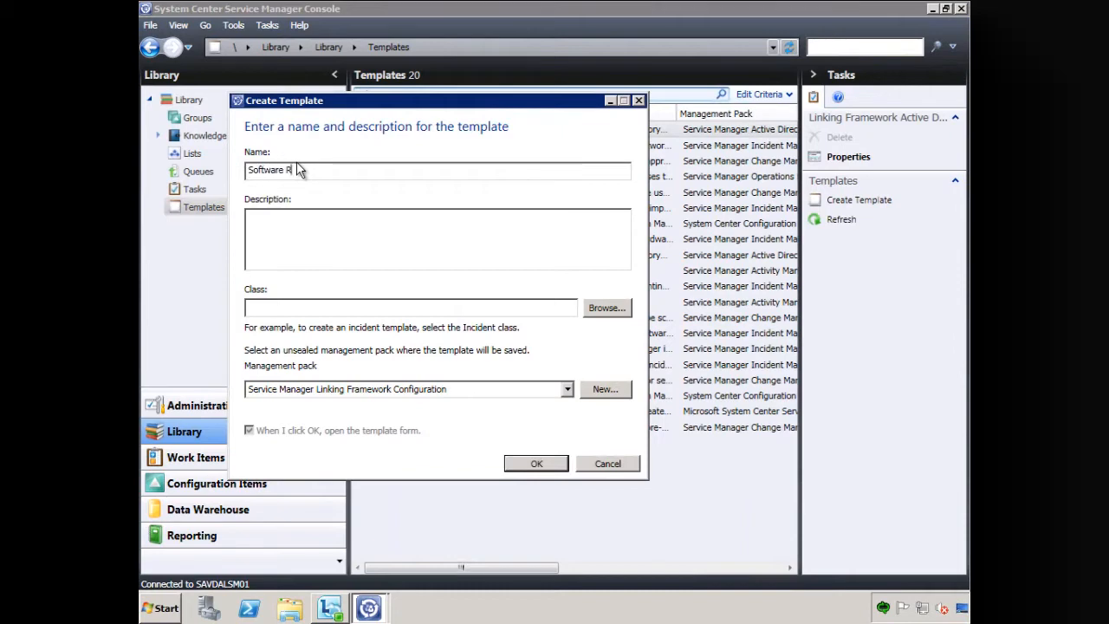
text(equest with Mana)
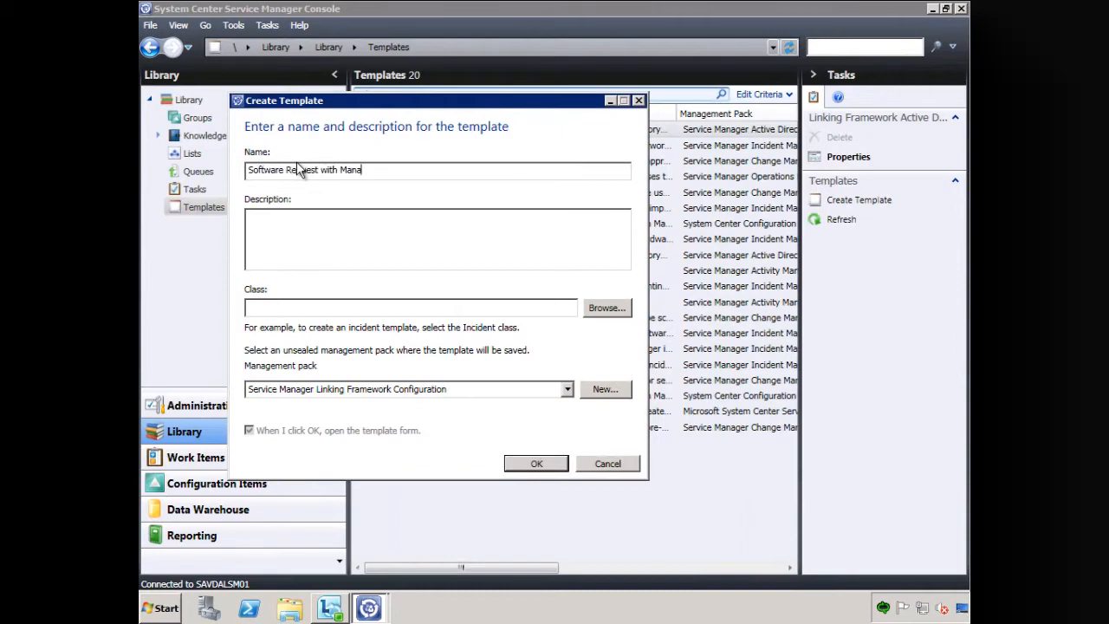
text(ger Approval)
- Set the new template's description to "Software Request that requires the Managers Approval as set in Active Directory"
key(Tab)
text(Software Reques)
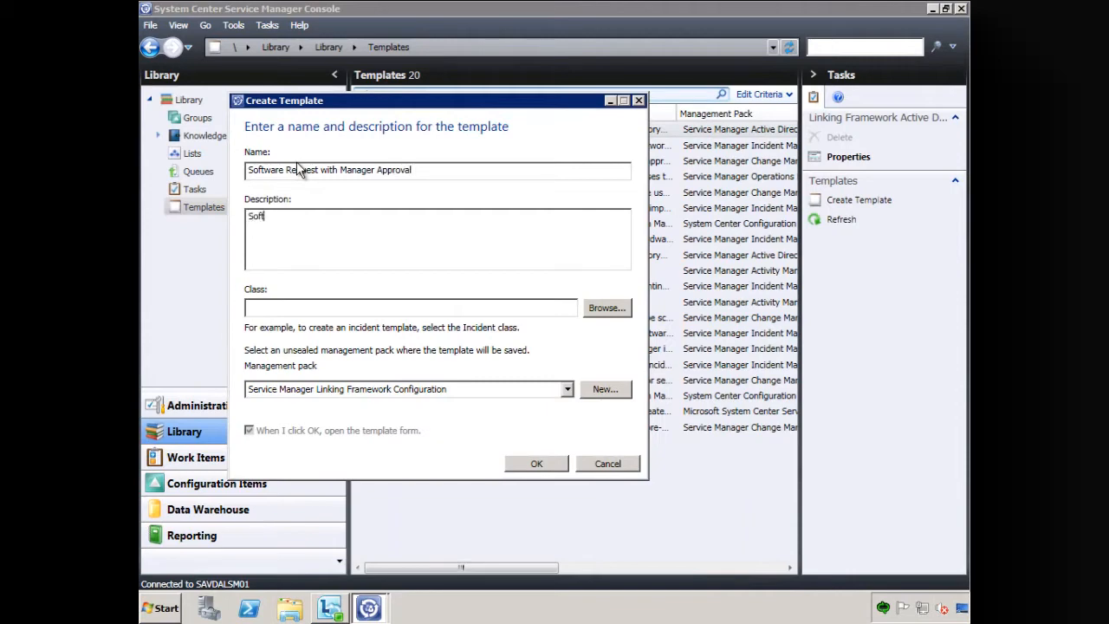
text(t that requires the Manag)
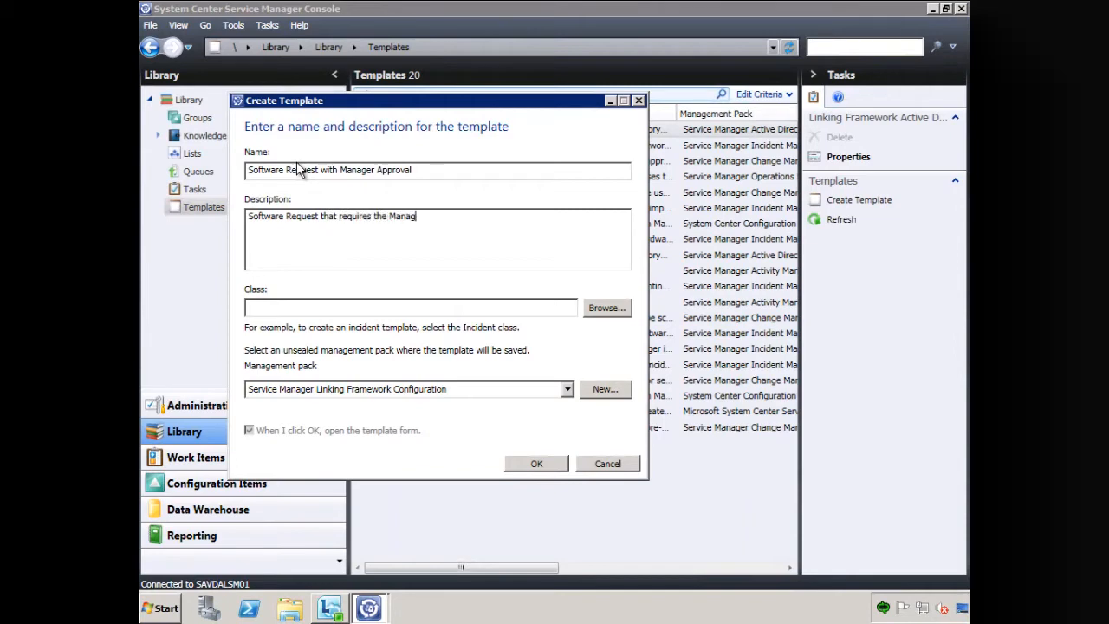
text(ers Approval )
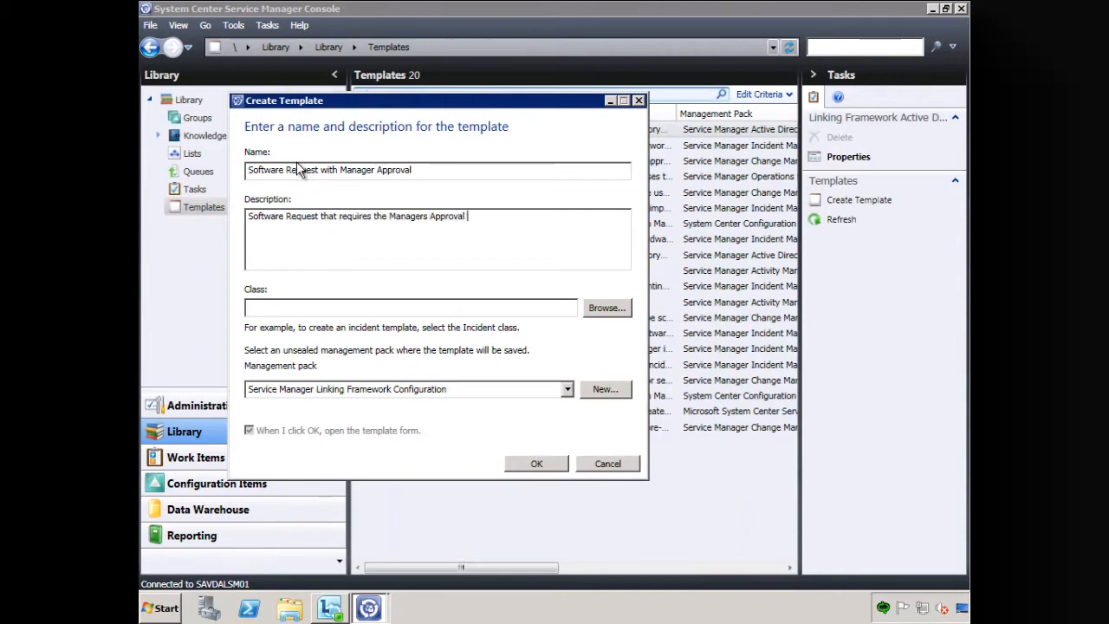
text(as set in Active Directory)
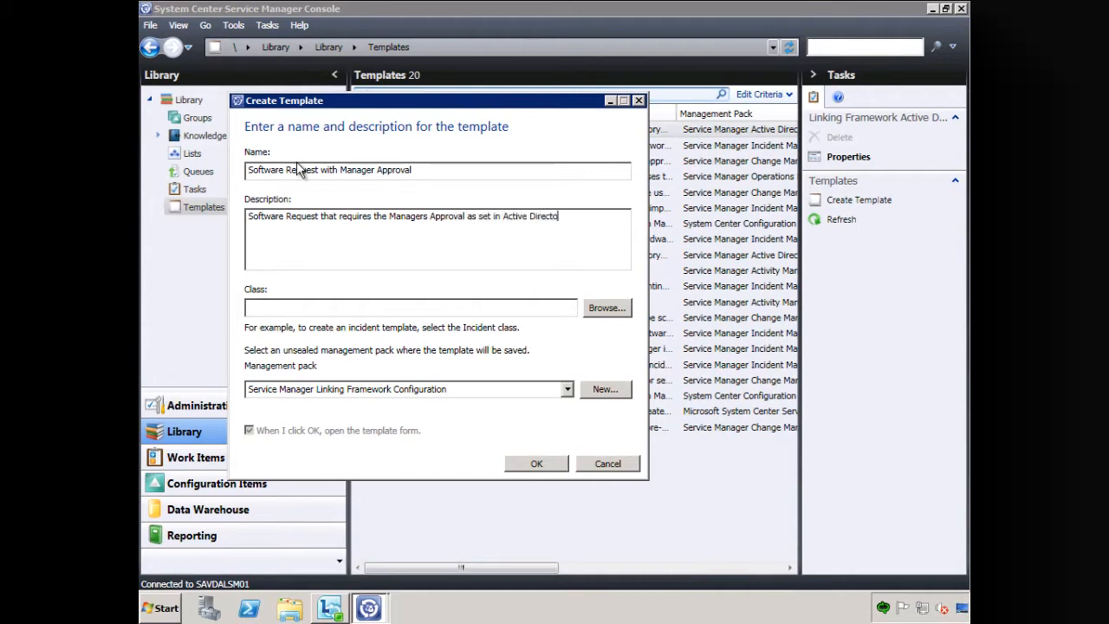
- Set the template's class to Change Request and create it in the Service Manager Change Management Configuration Library management pack
click(609, 307)
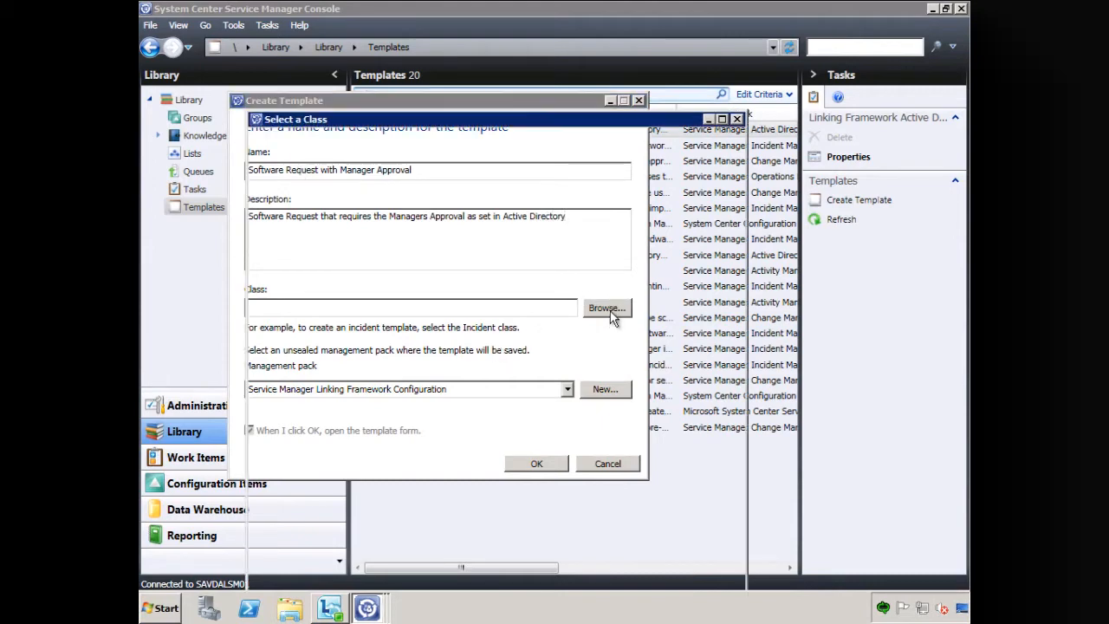
double_click(311, 228)
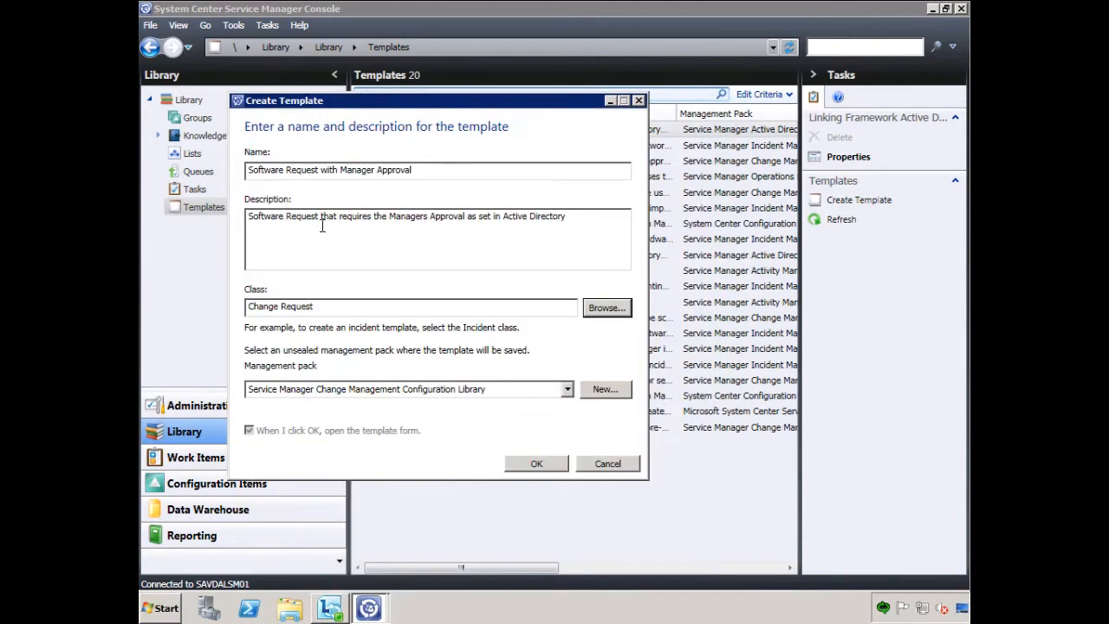
click(534, 464)
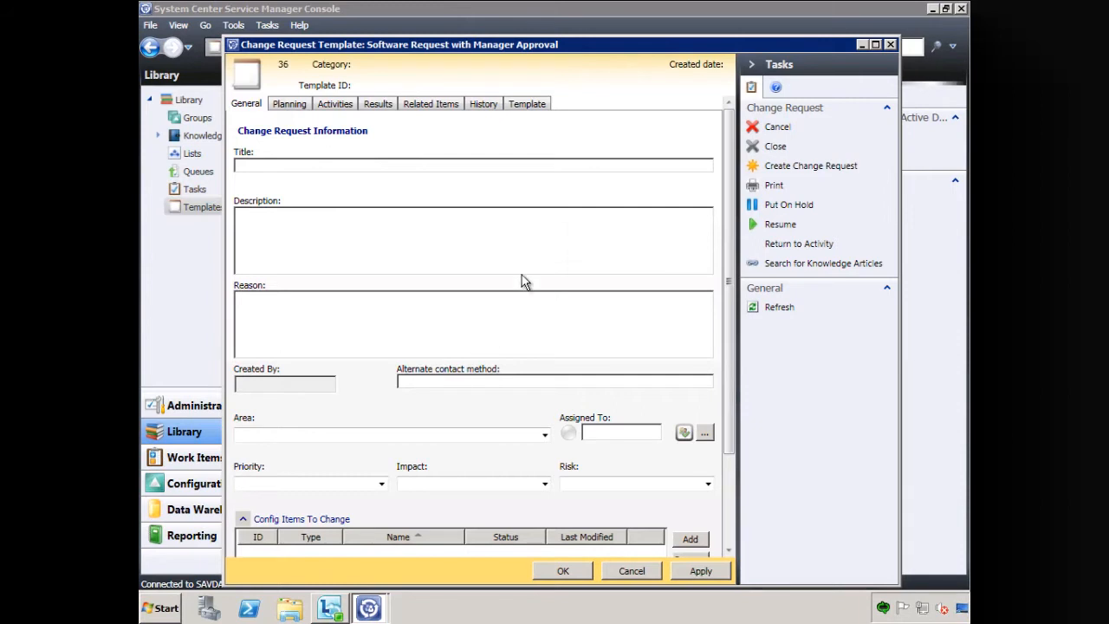
- Title the change request in the template form "Software Request with Manager Approval"
click(315, 163)
text(Software REquest)
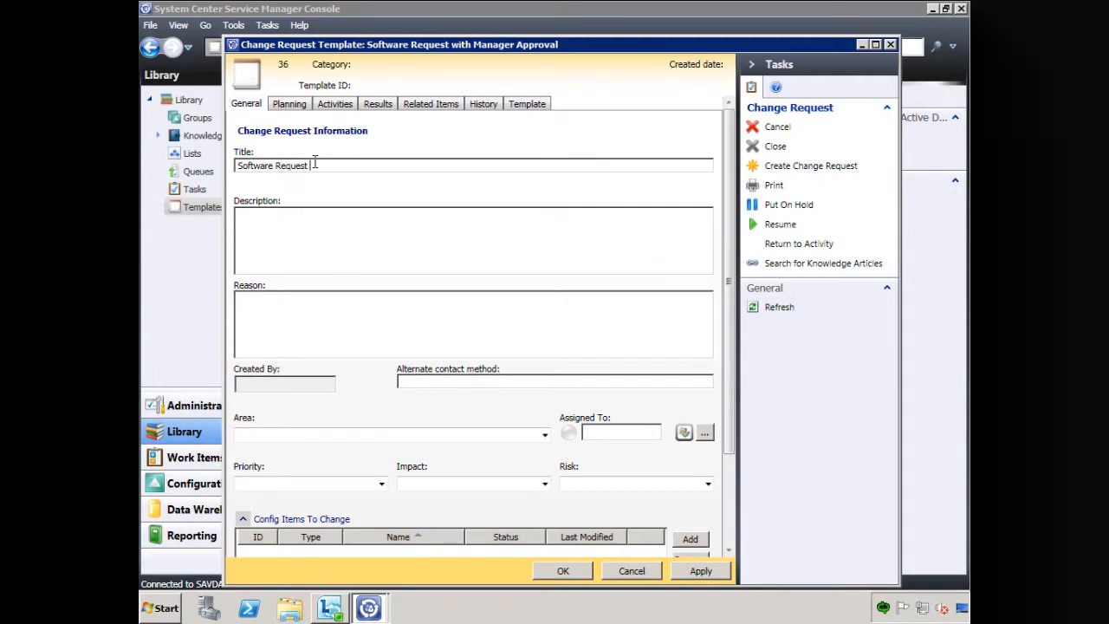
text(with Manager Approval)
- Set the change request's description to "Used for deployments that require AD manager approval" and its reason to "Requested by End User"
click(366, 234)
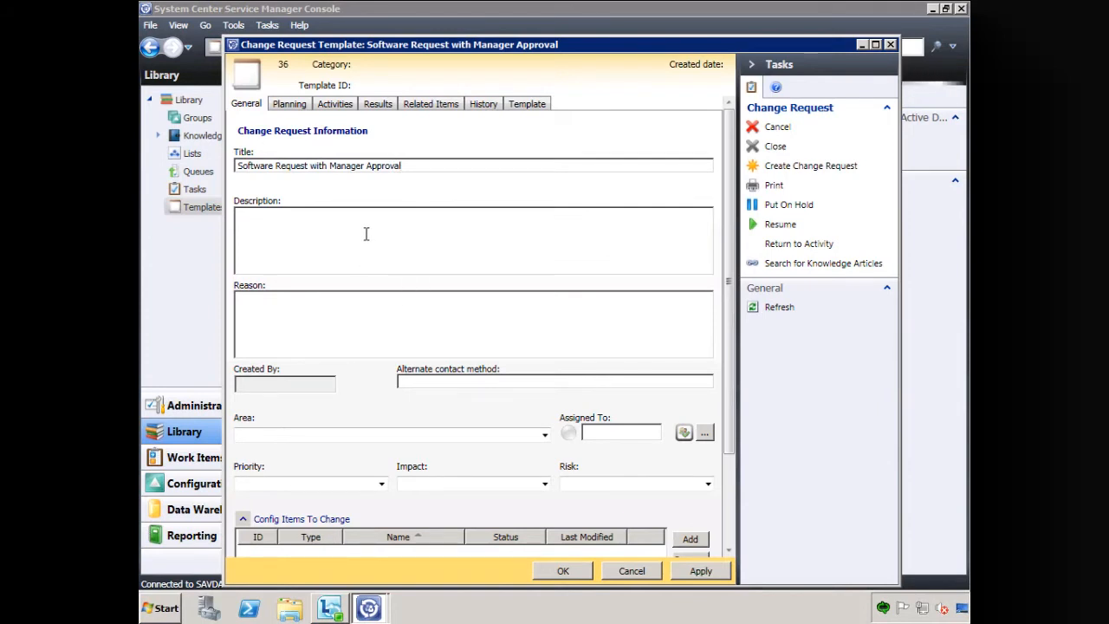
text(Used for deployments tha)
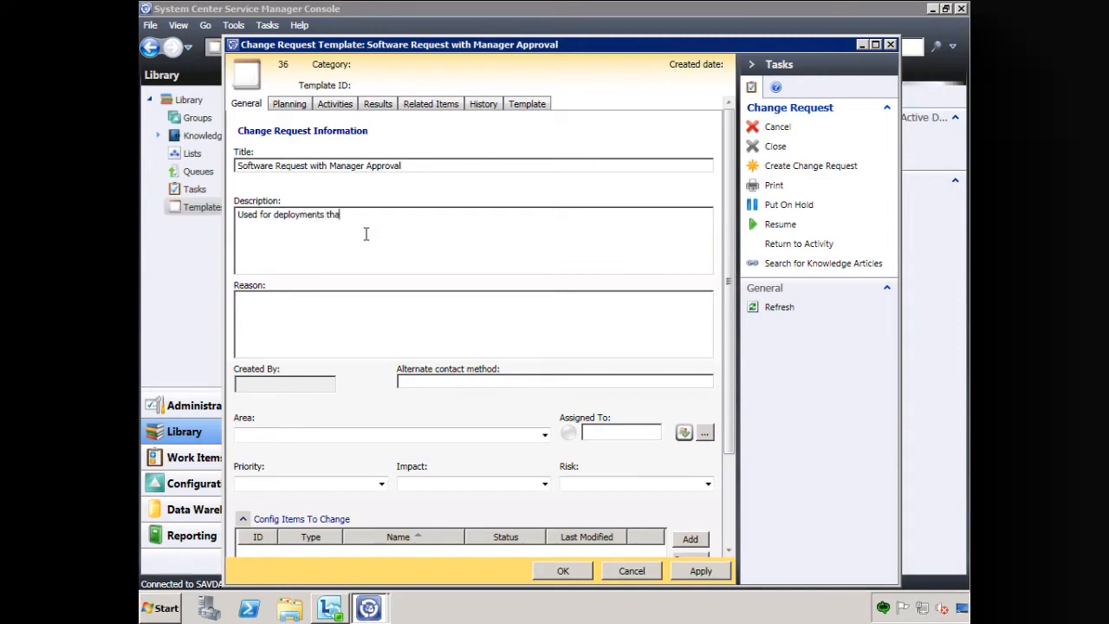
text(t require AD manager approval)
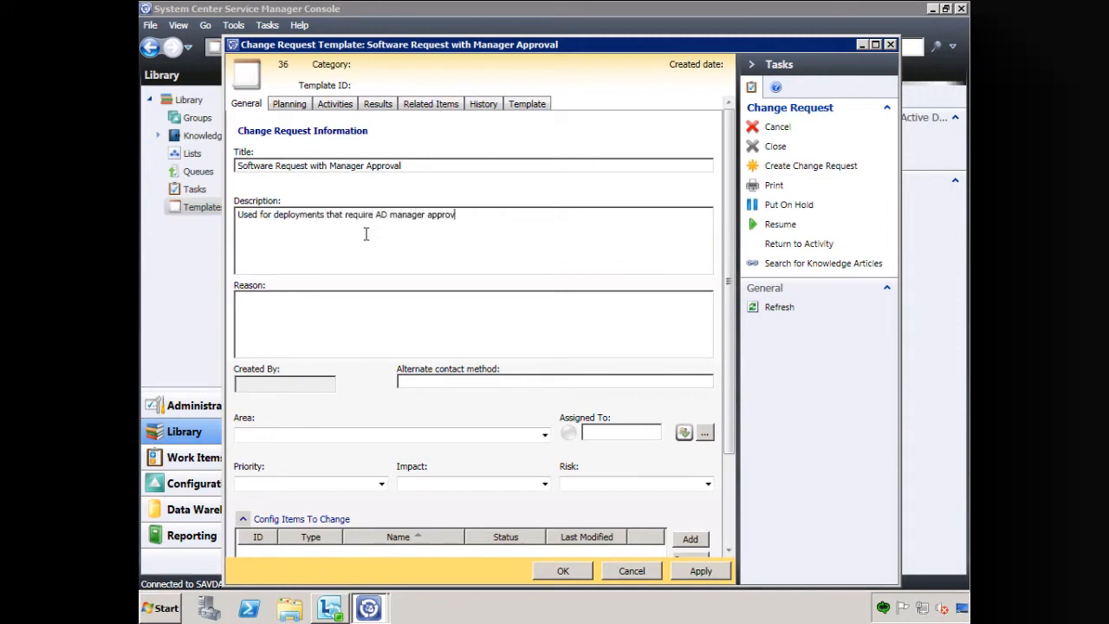
key(Tab)
text(Requested by End User)
- Set the change request's area to Installation under Software
click(546, 435)
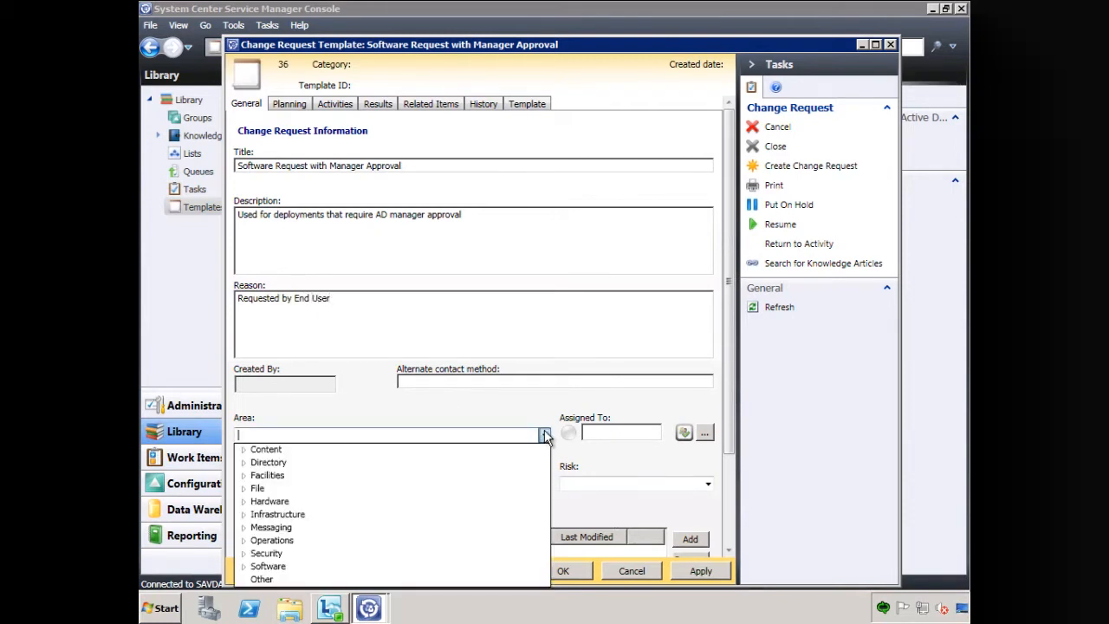
click(243, 567)
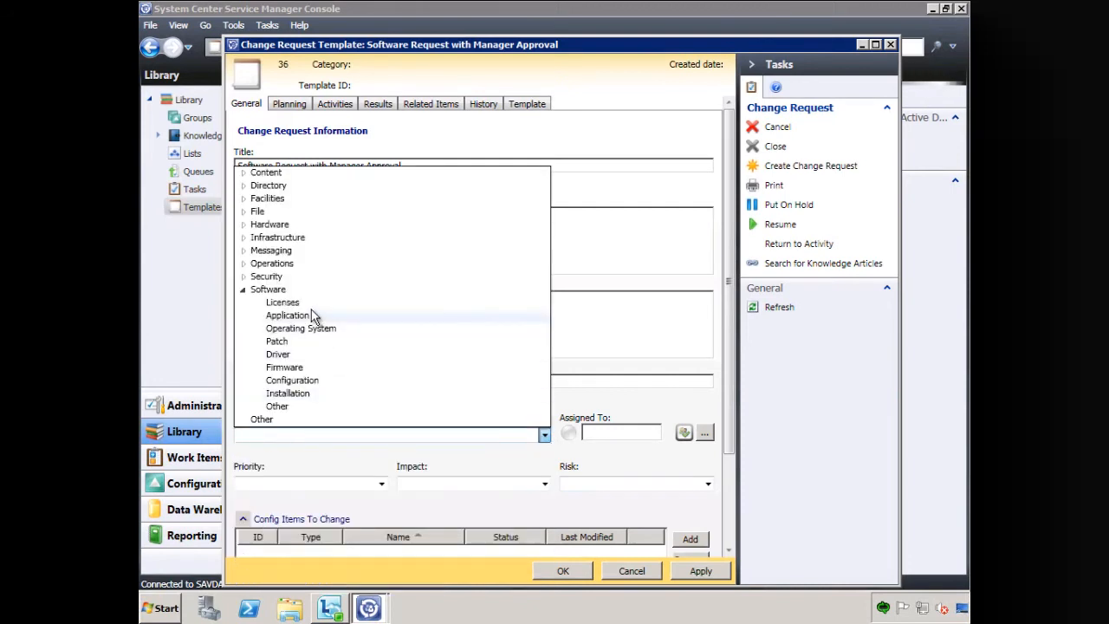
click(294, 395)
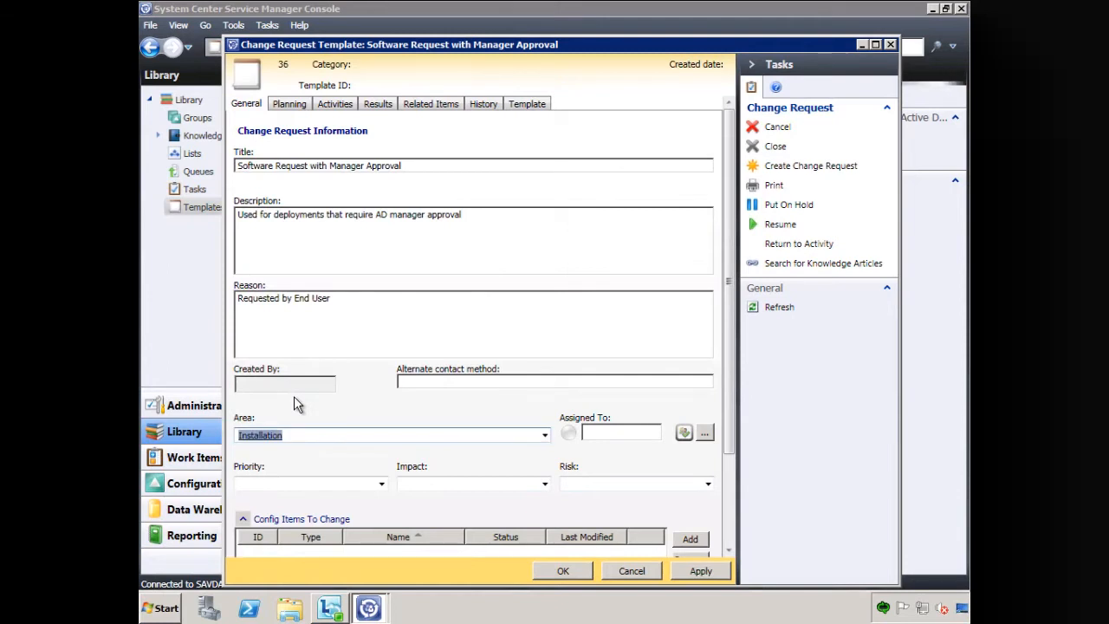
- Set the change request's priority to Immediate, impact to Standard and risk to Low
click(381, 485)
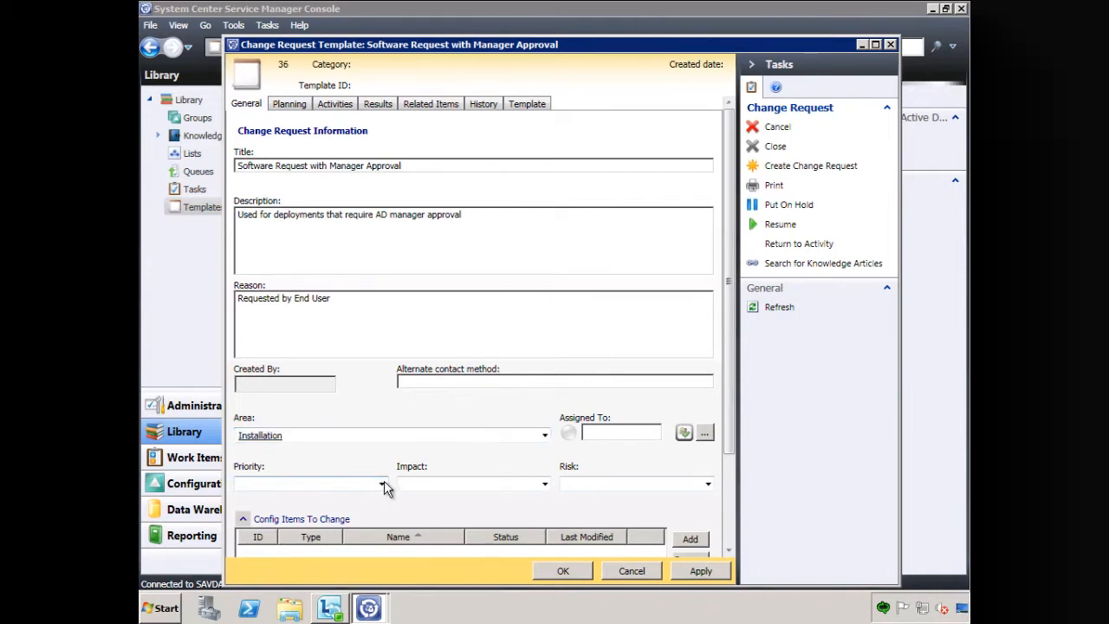
click(384, 488)
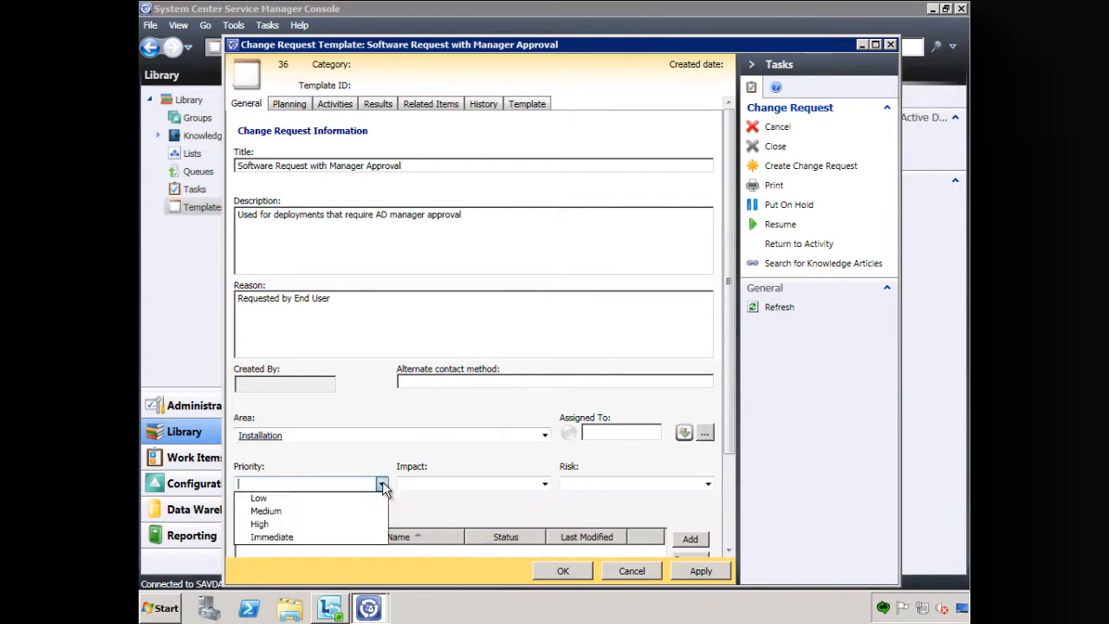
click(263, 534)
click(544, 484)
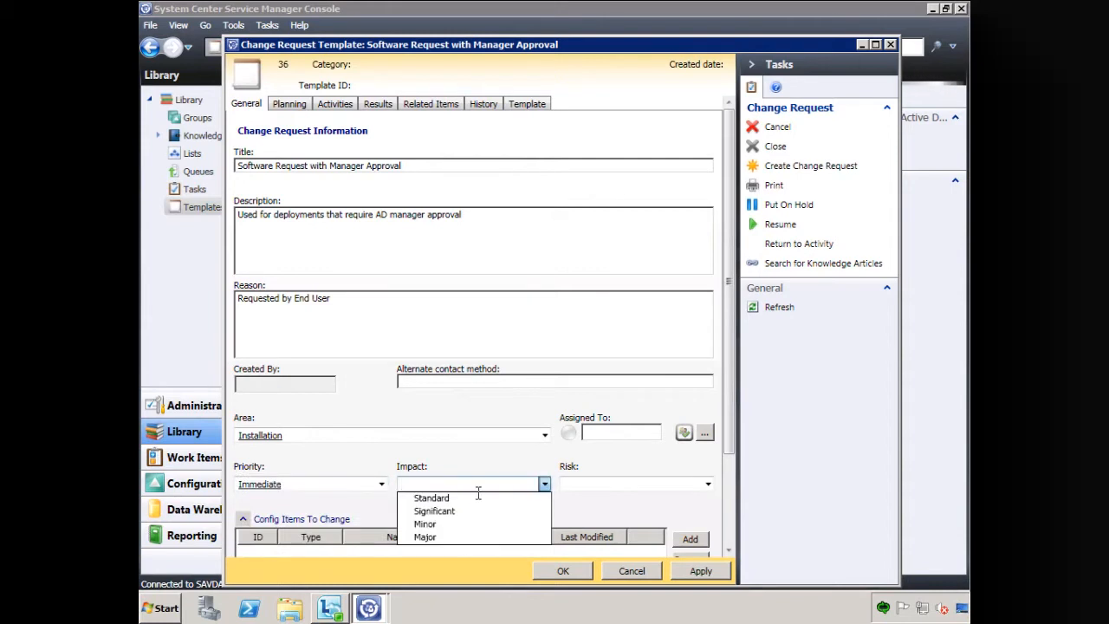
click(462, 501)
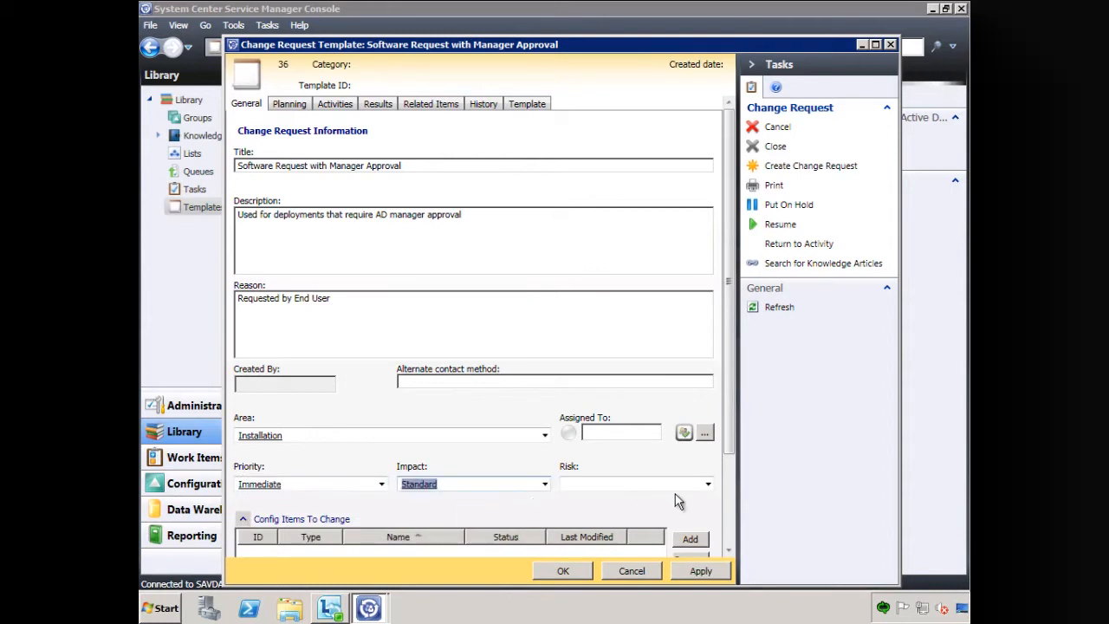
click(710, 485)
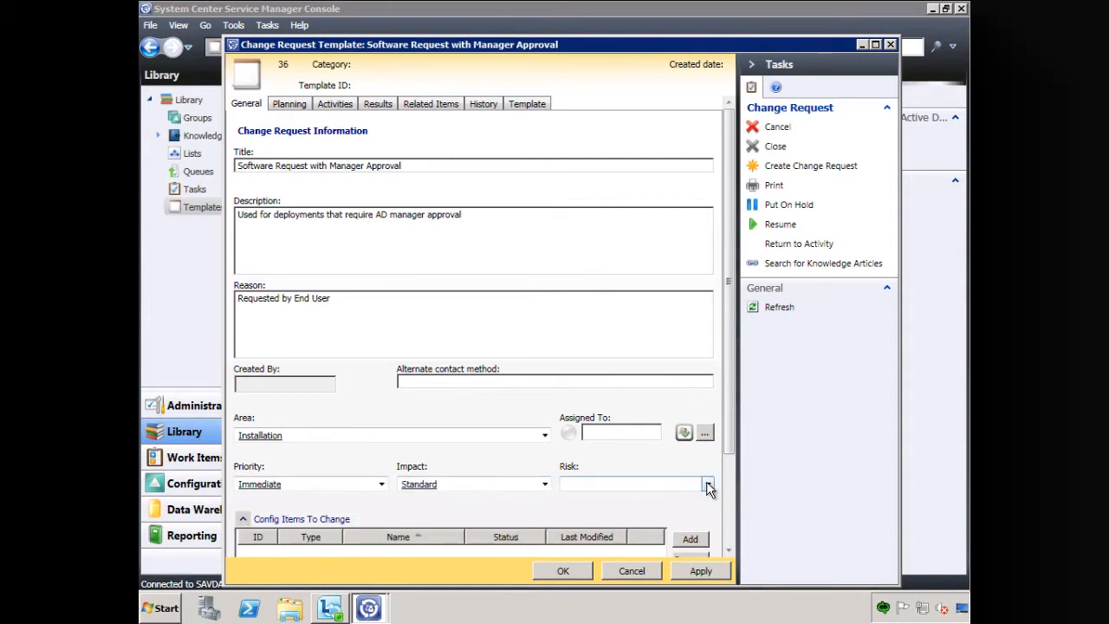
click(707, 485)
click(593, 499)
- Add a process activity to the change request template based on the Default Review Activity template
drag(732, 412, 730, 267)
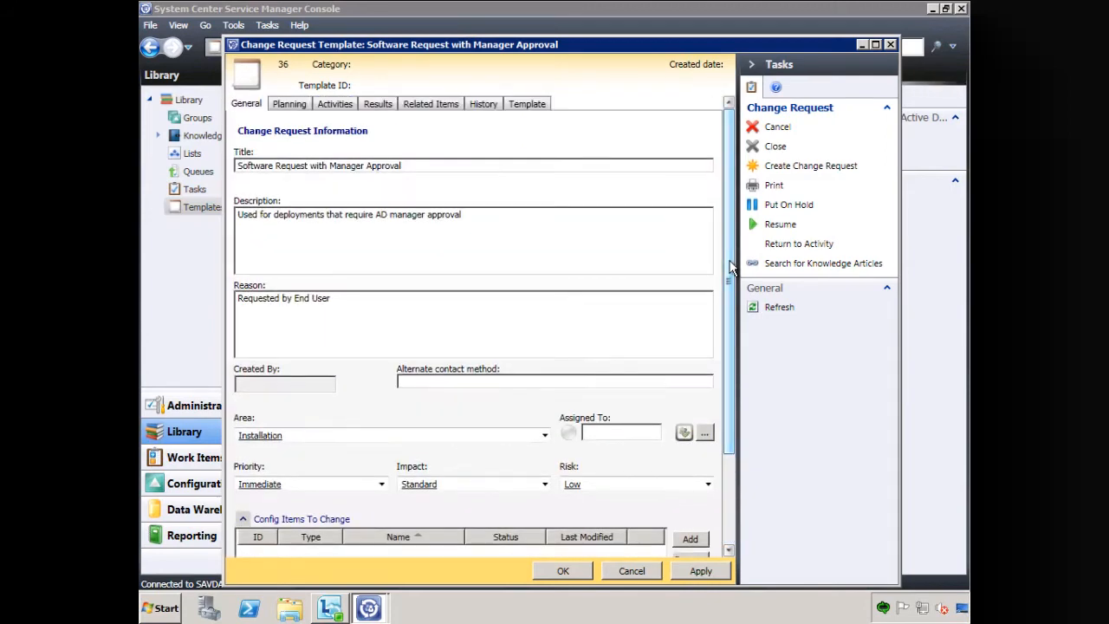
click(331, 101)
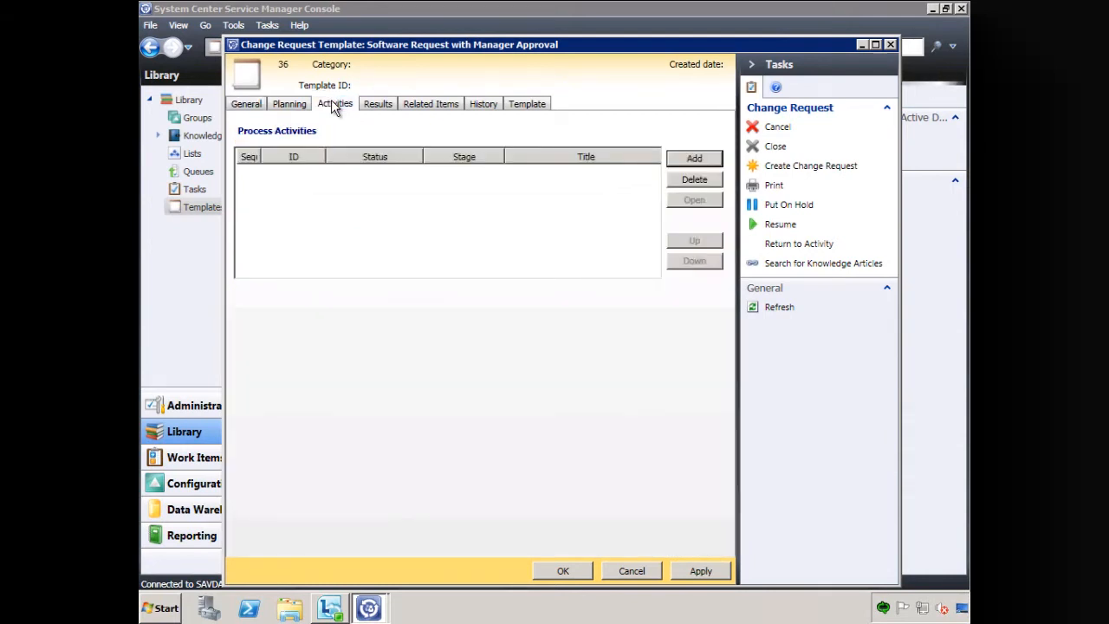
click(696, 159)
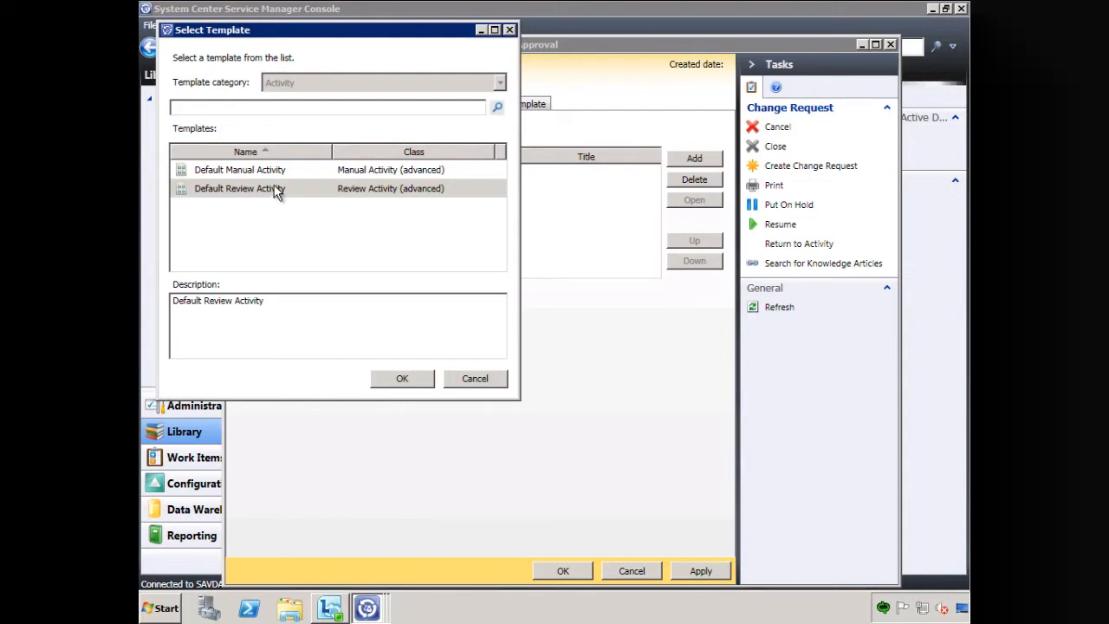
click(404, 379)
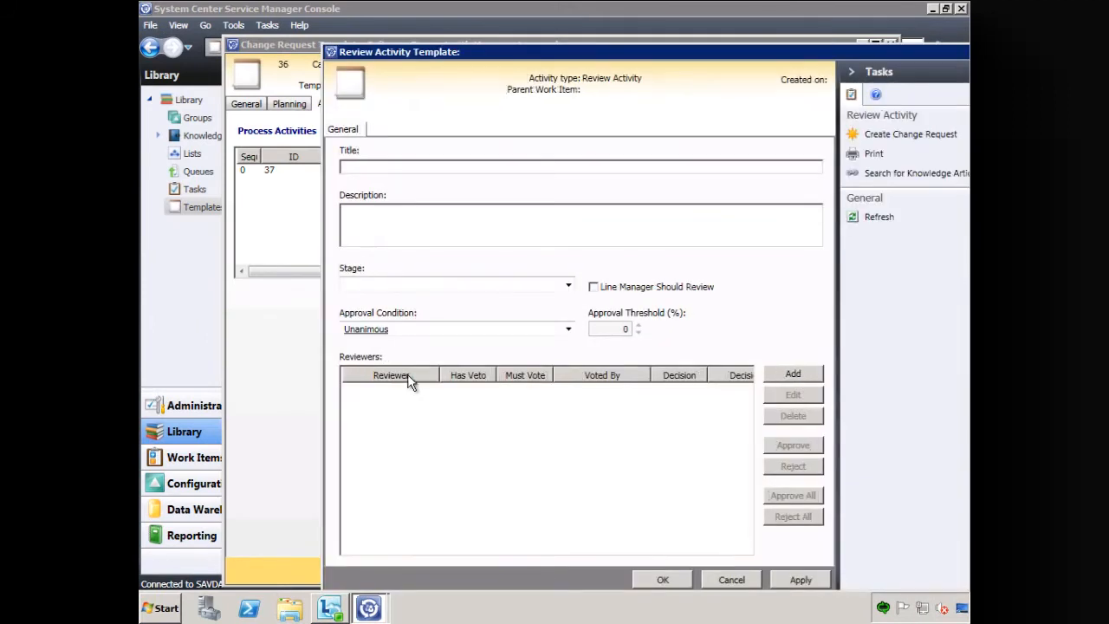
- Title the review activity "Manager Approval" and describe it as "Require AD Manager Approval"
click(389, 165)
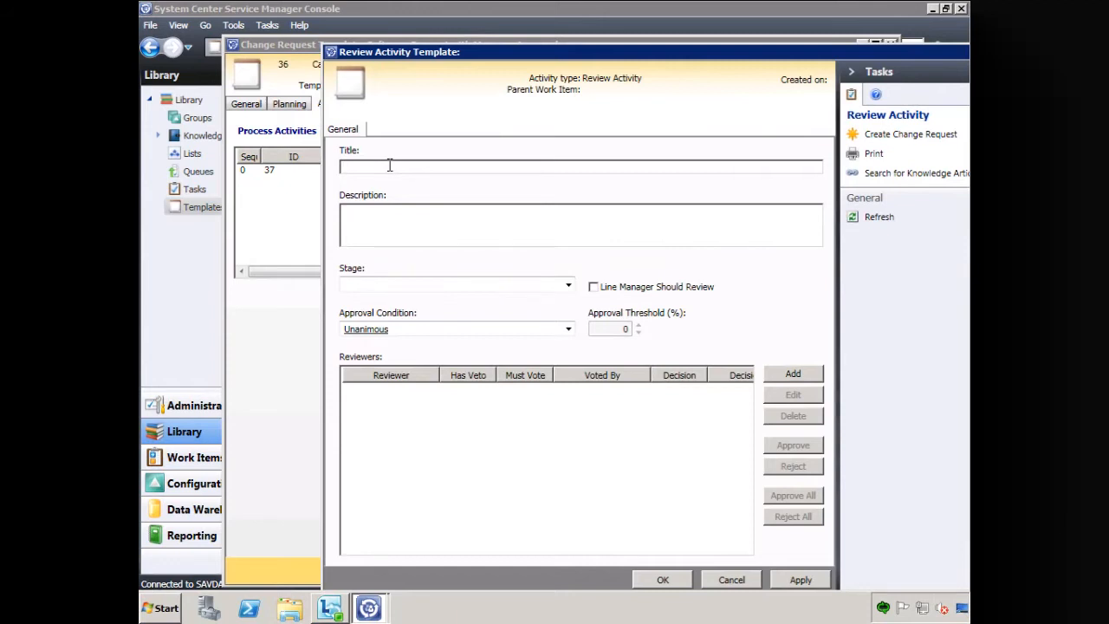
text(ger Approval)
key(Tab)
text(Require AD Manager Approval)
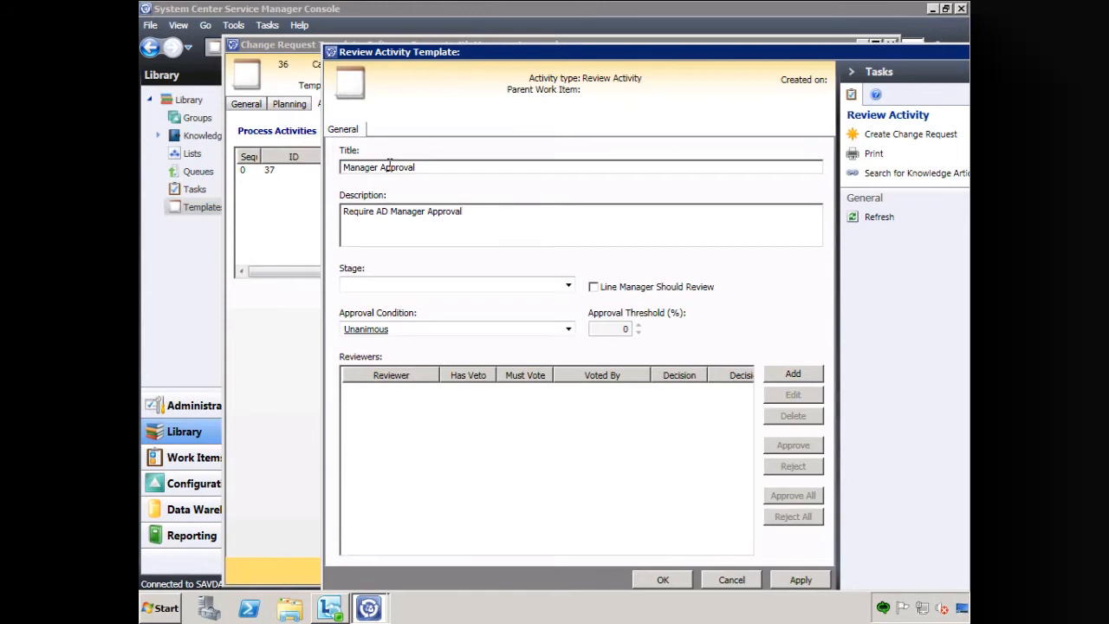
- Require line manager review for the activity, set its stage to Approve and save the activity
click(593, 288)
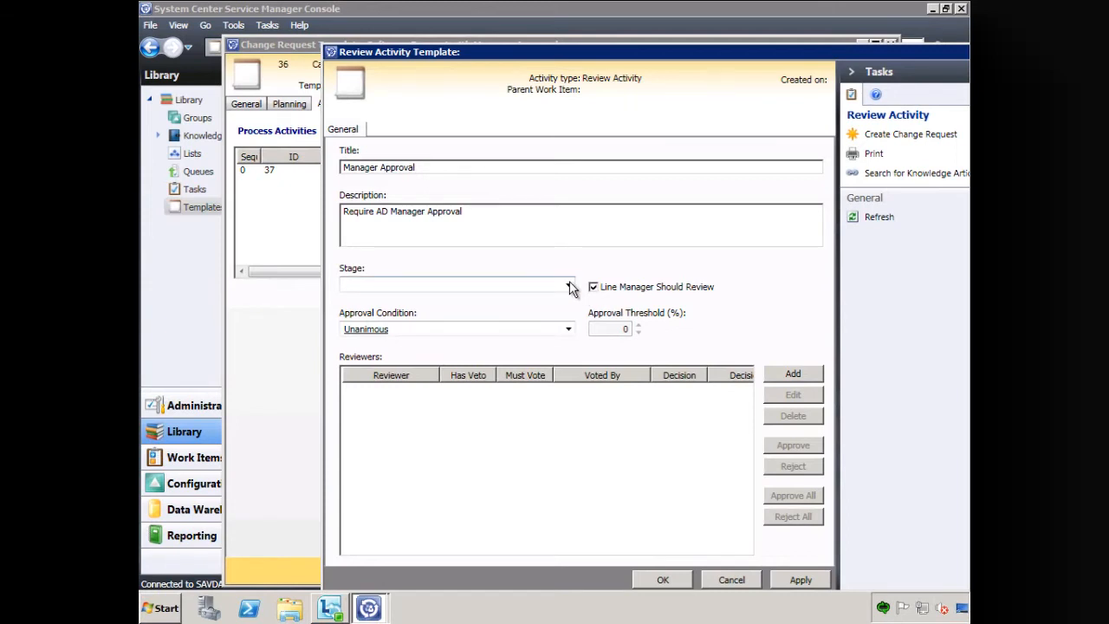
click(569, 286)
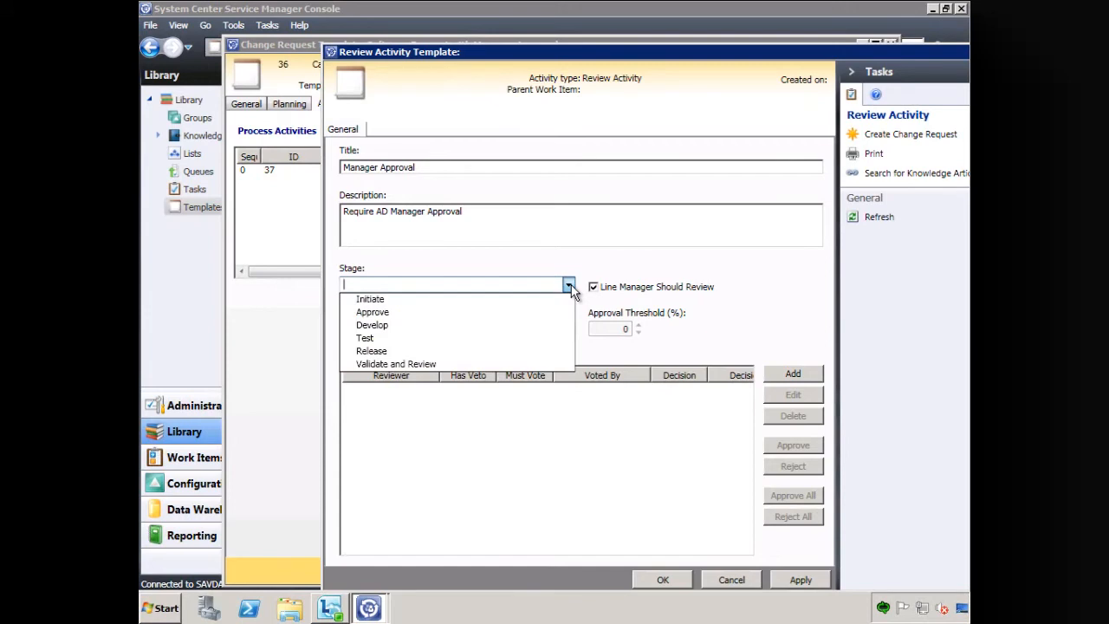
click(396, 313)
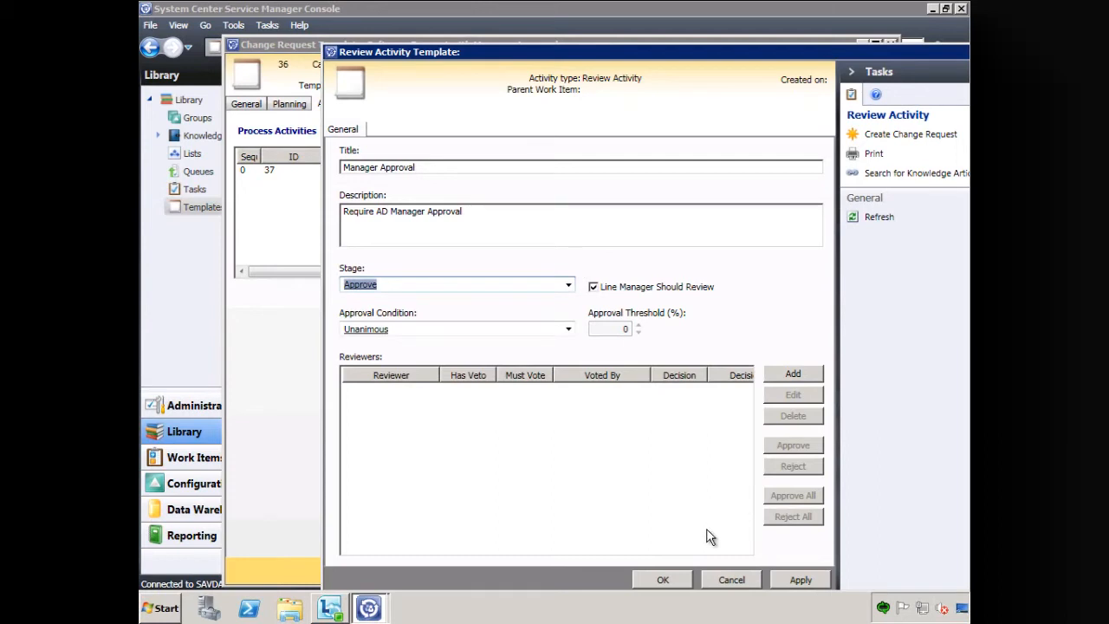
click(665, 581)
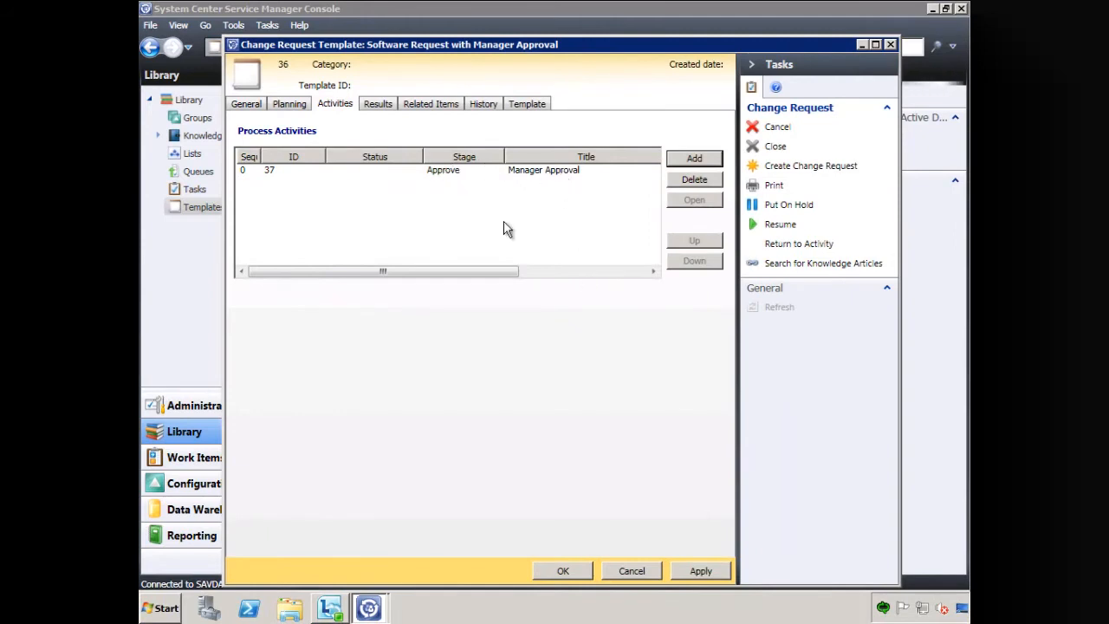
- Save the manager approval change request template and refresh the template list, sorted by name
click(563, 571)
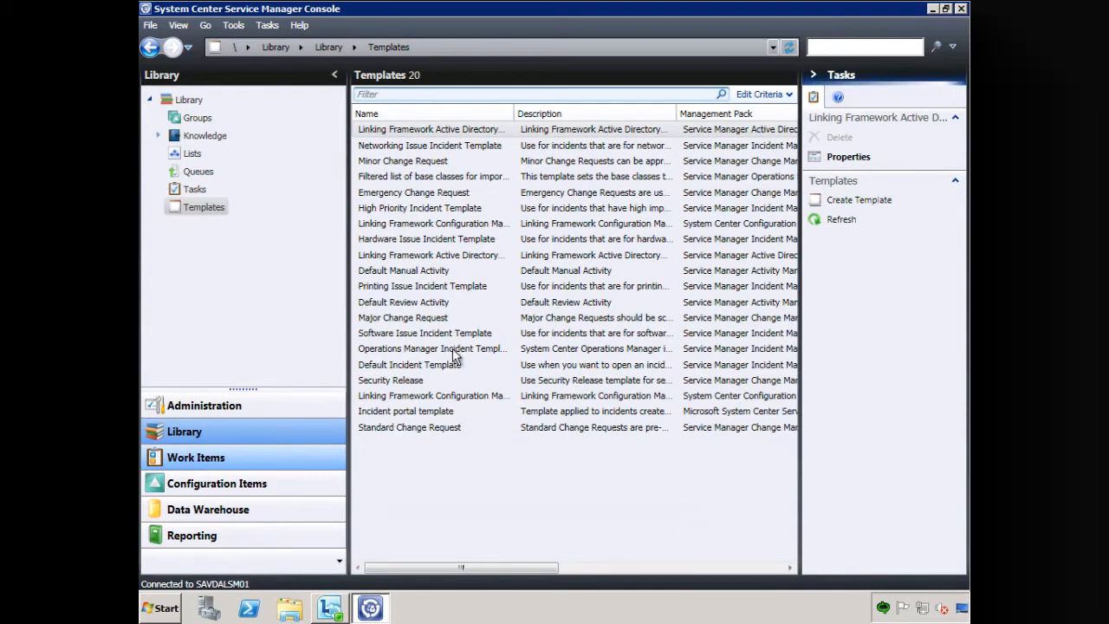
right_click(469, 517)
click(511, 552)
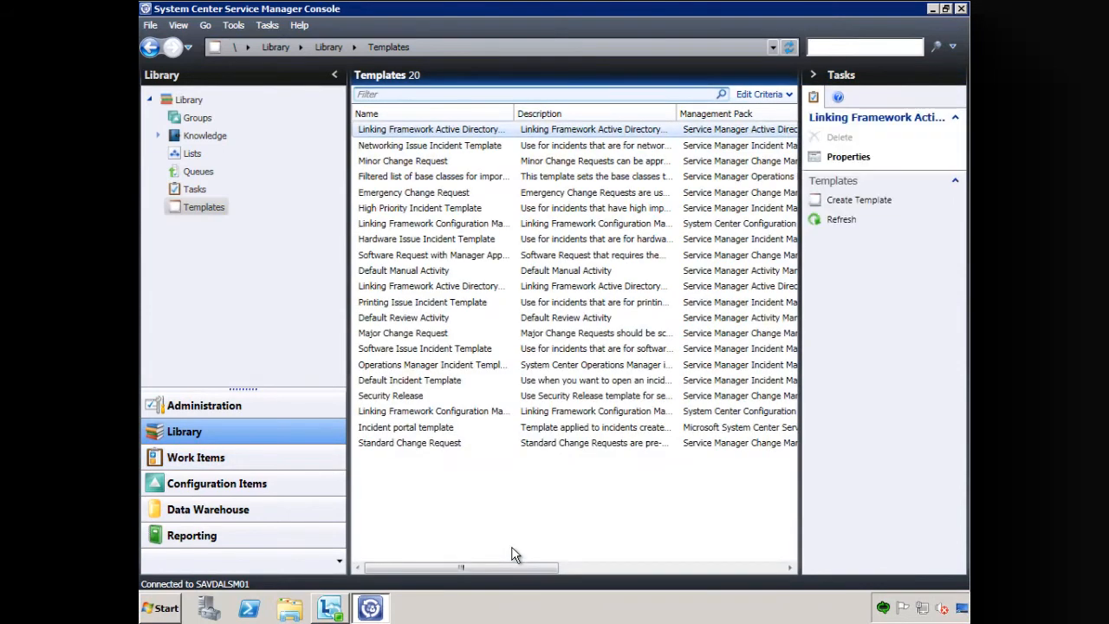
click(410, 112)
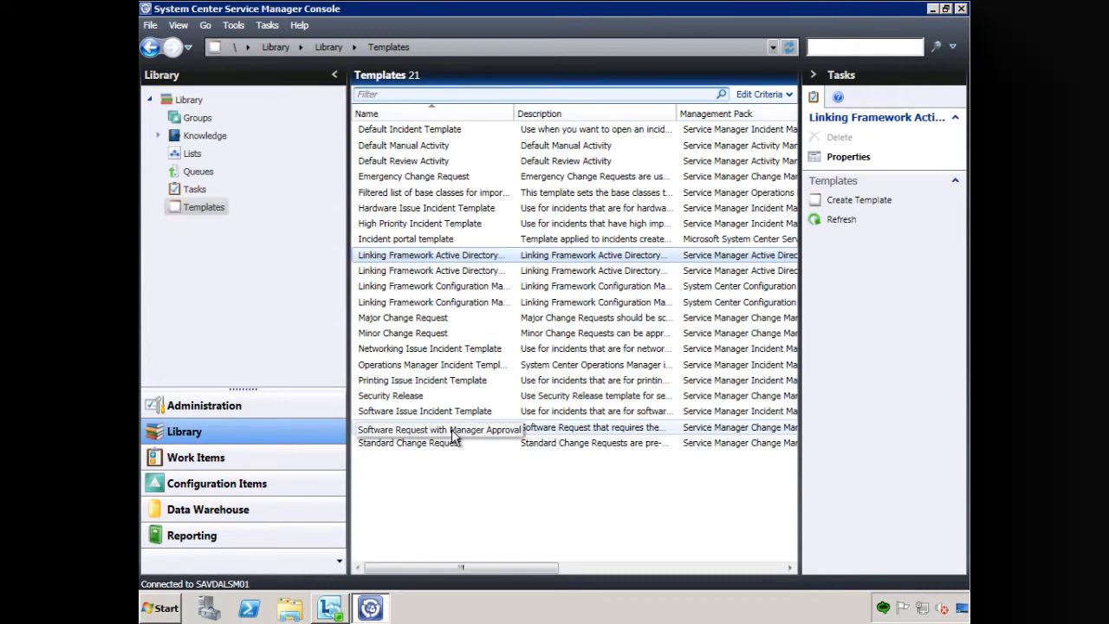
- Start a new template named "Software Request no Approval" and use the same text as its description
click(867, 202)
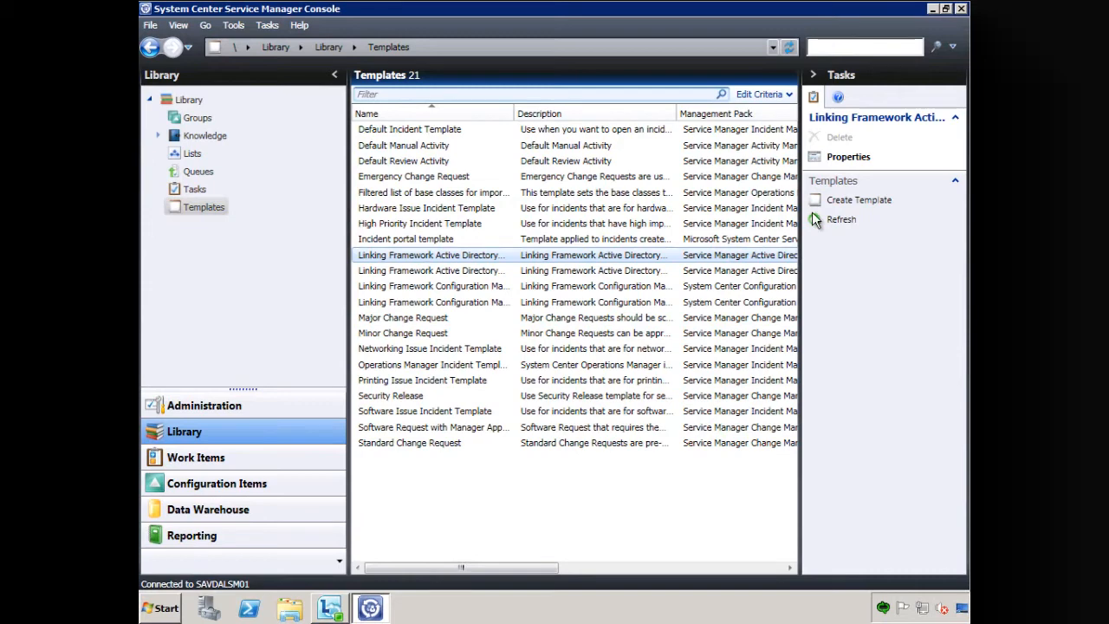
click(857, 200)
text(S)
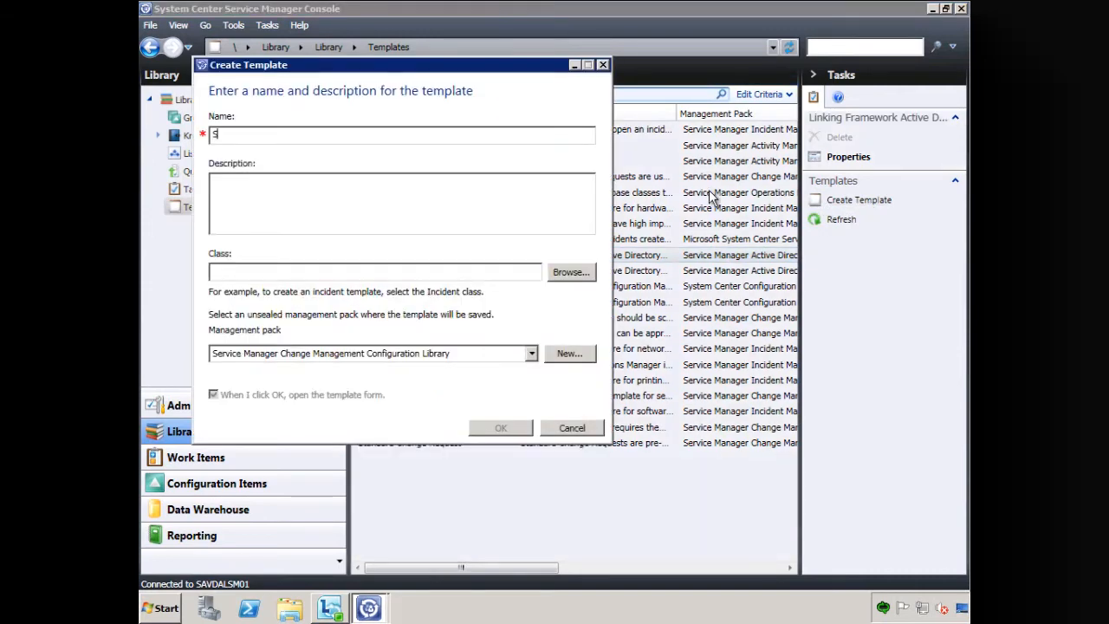
text(oftware Request)
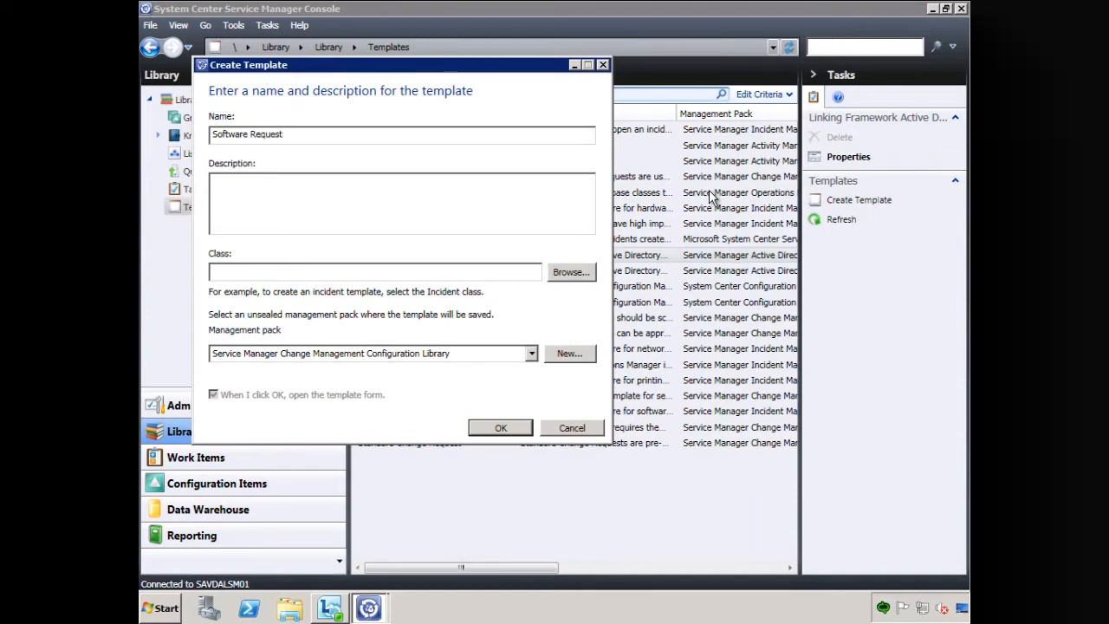
drag(502, 65, 572, 138)
text(no Approval)
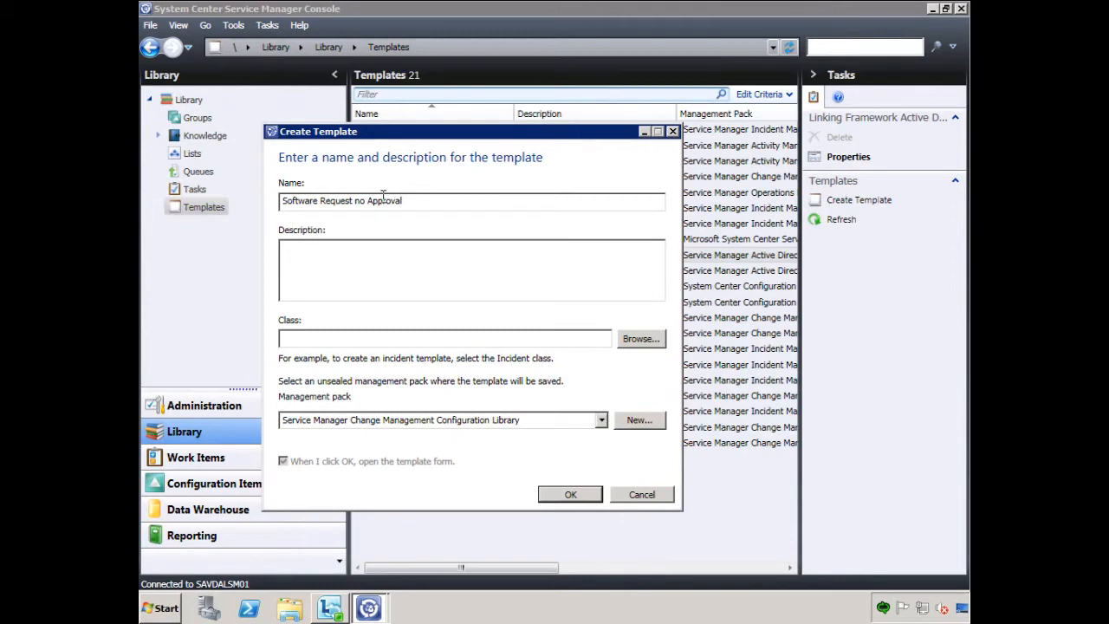
key(ctrl+a)
key(ctrl+c)
click(377, 247)
key(ctrl+v)
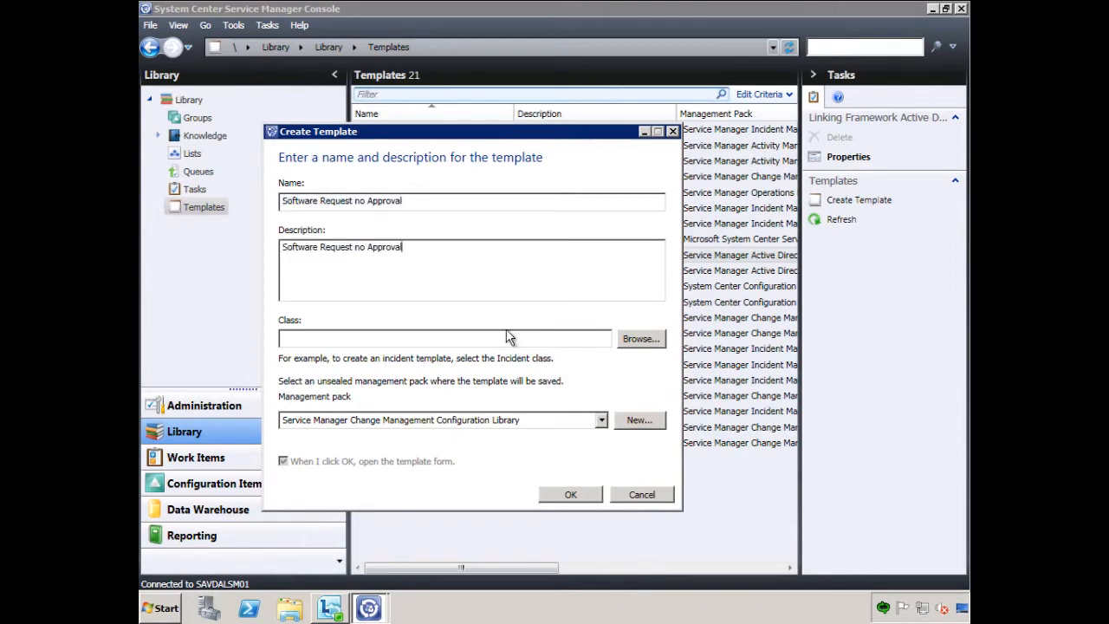
- Assign the Change Request class to the new template and open its template form
click(641, 339)
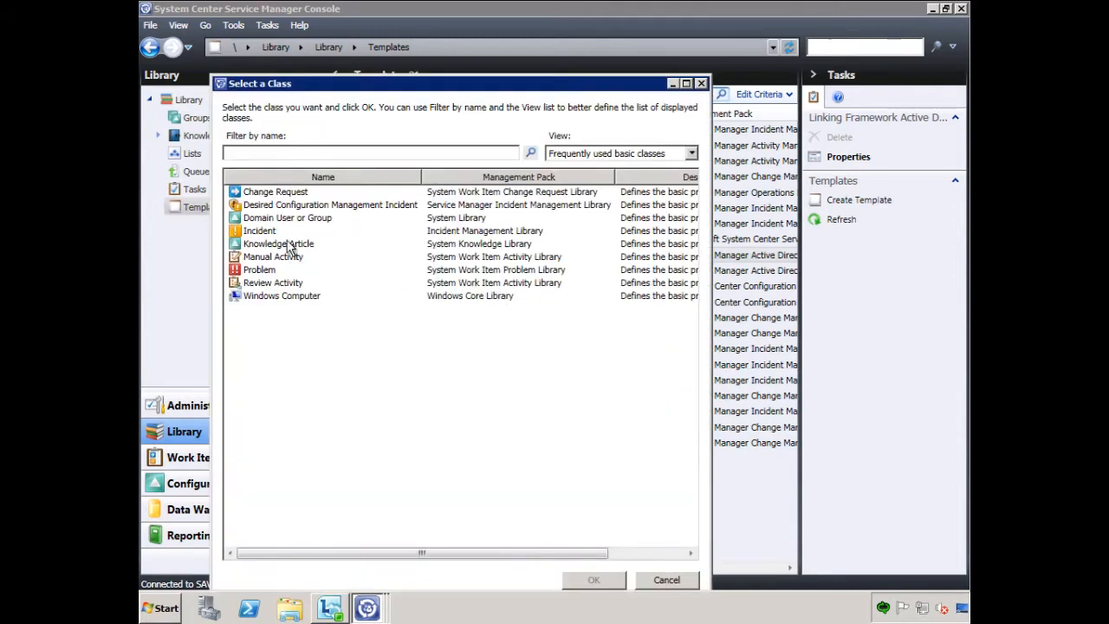
double_click(279, 192)
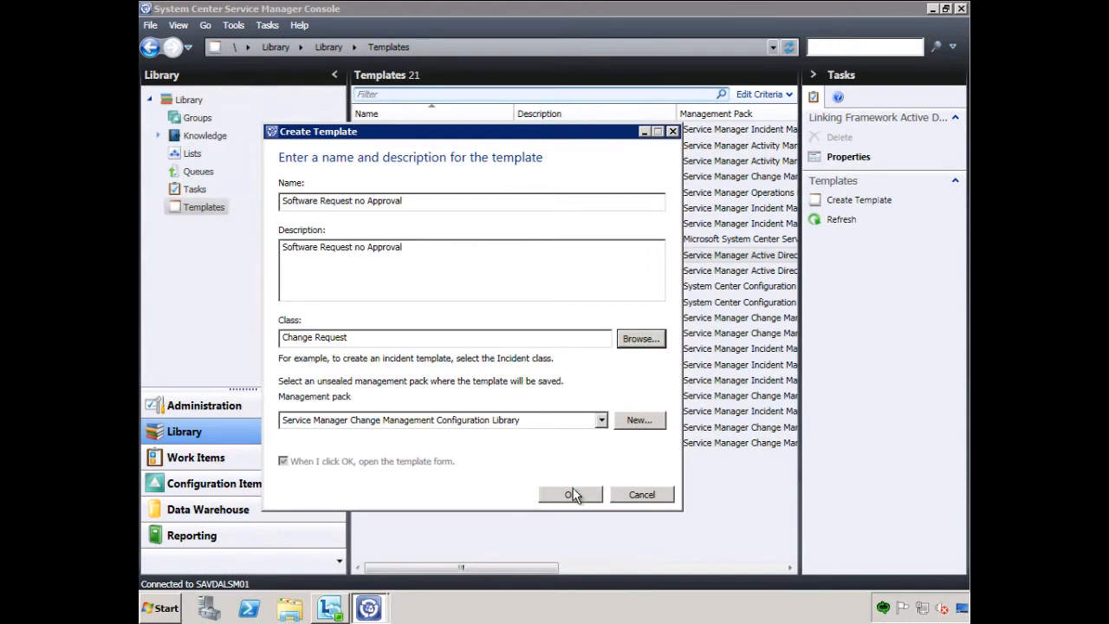
click(574, 494)
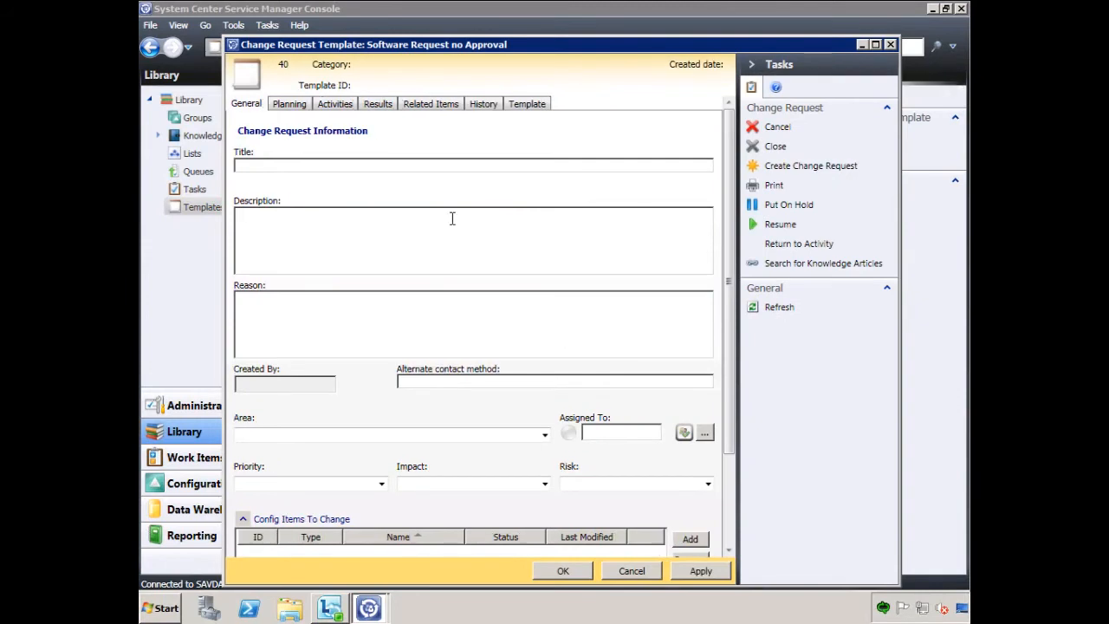
- Set the change request's title and description to "Software Request no Approval" and its reason to "End User Requested"
click(287, 166)
key(ctrl+v)
click(279, 218)
key(ctrl+v)
click(304, 315)
text(End User Requested)
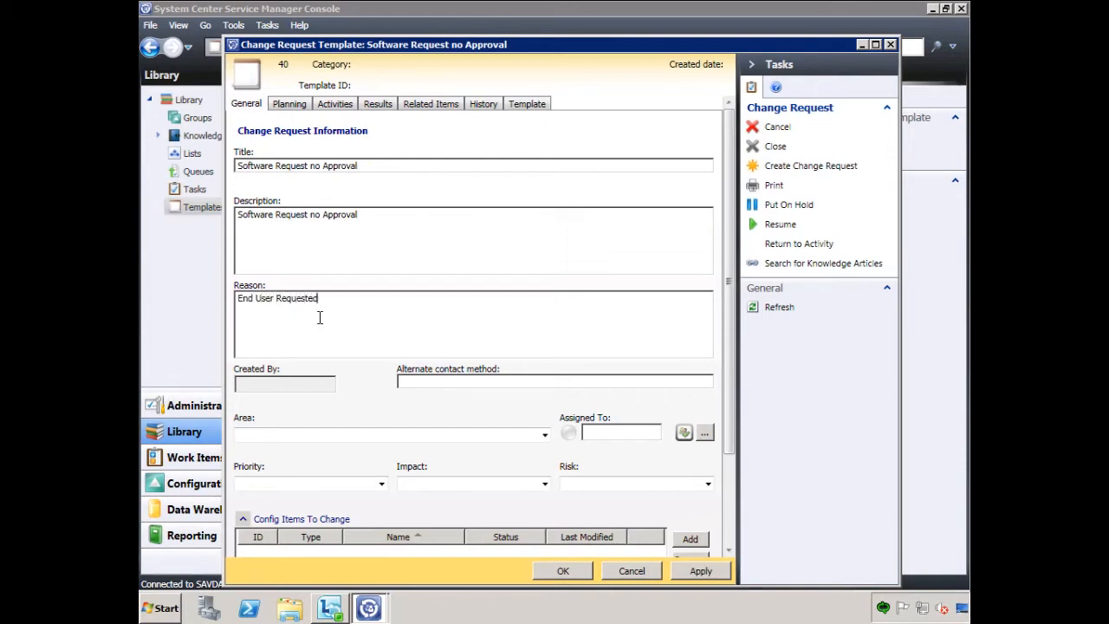
- Set the area of the no-approval change request to Installation under Software
click(546, 435)
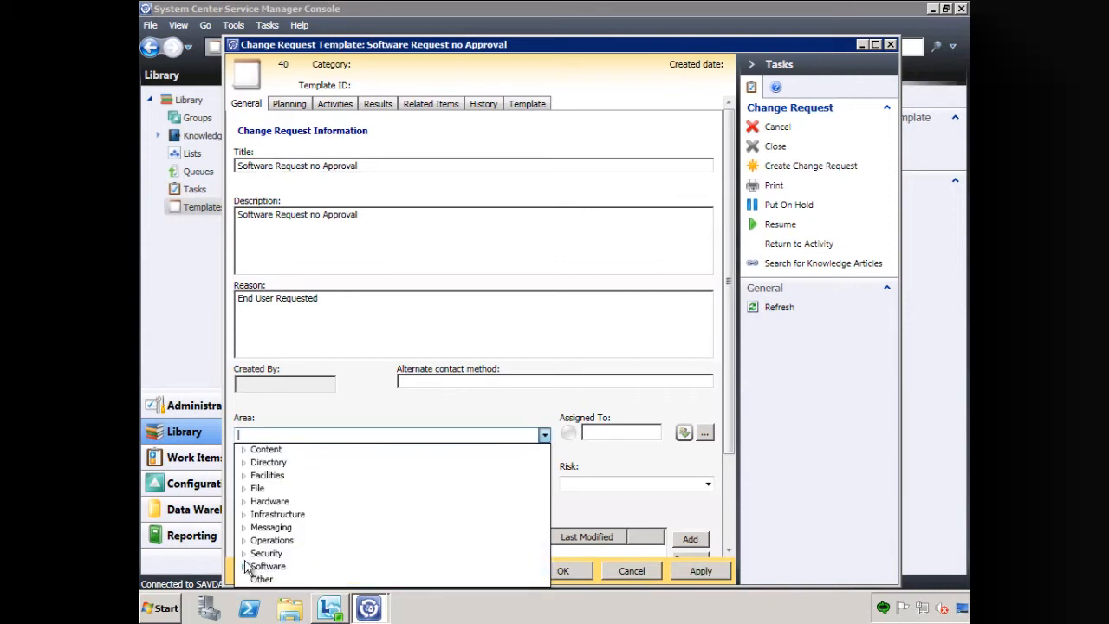
click(244, 564)
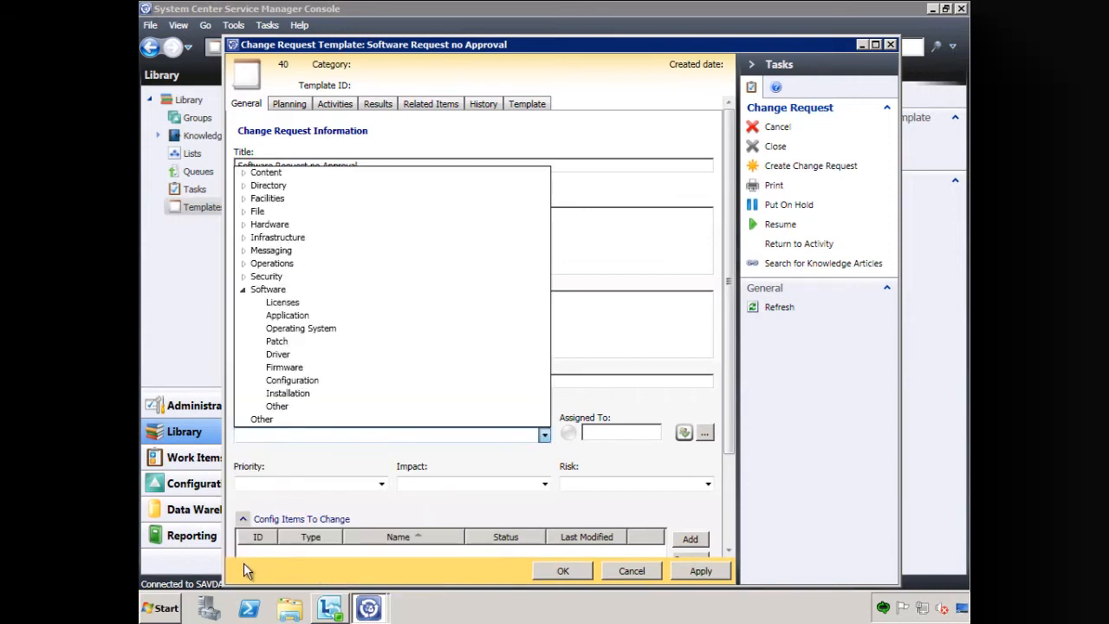
click(292, 393)
- Set the no-approval change request's priority to Immediate, impact to Standard and risk to Low
click(383, 483)
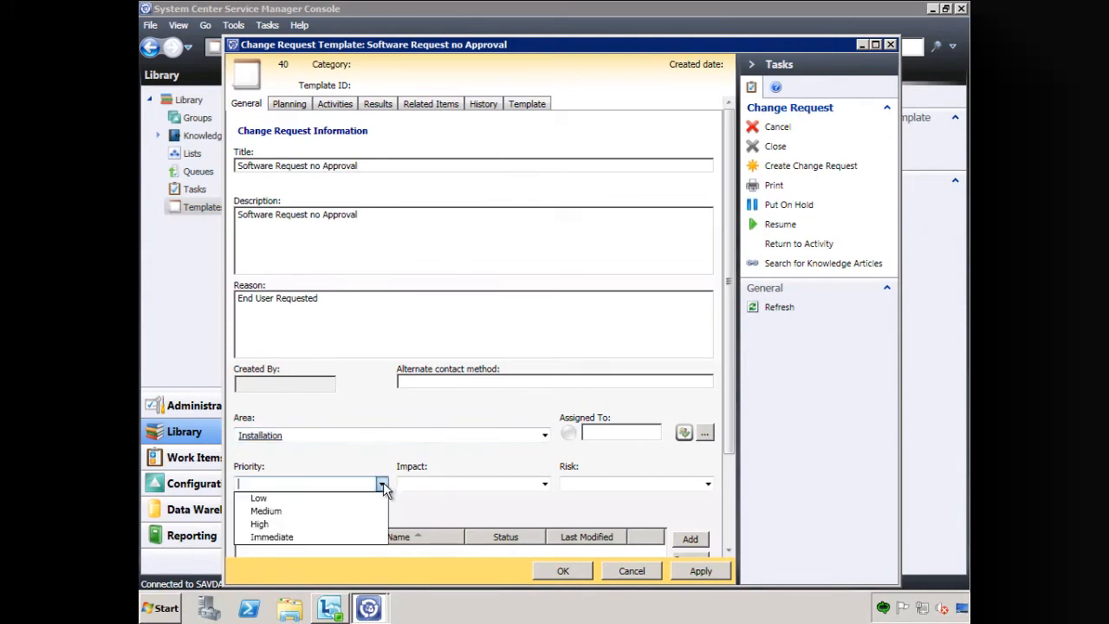
click(297, 537)
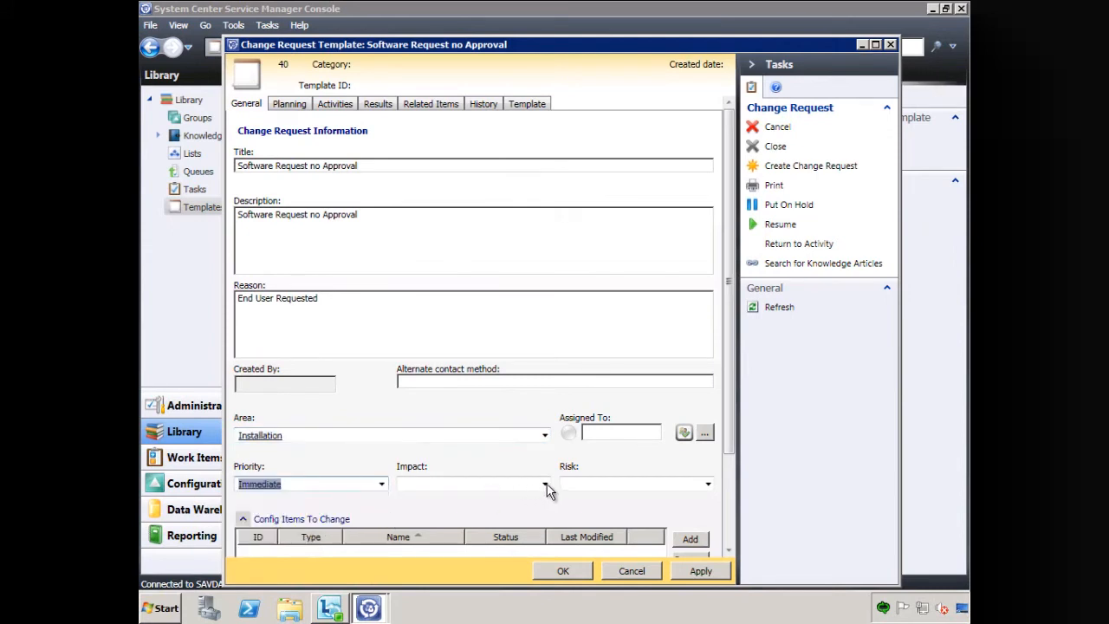
click(545, 484)
click(482, 498)
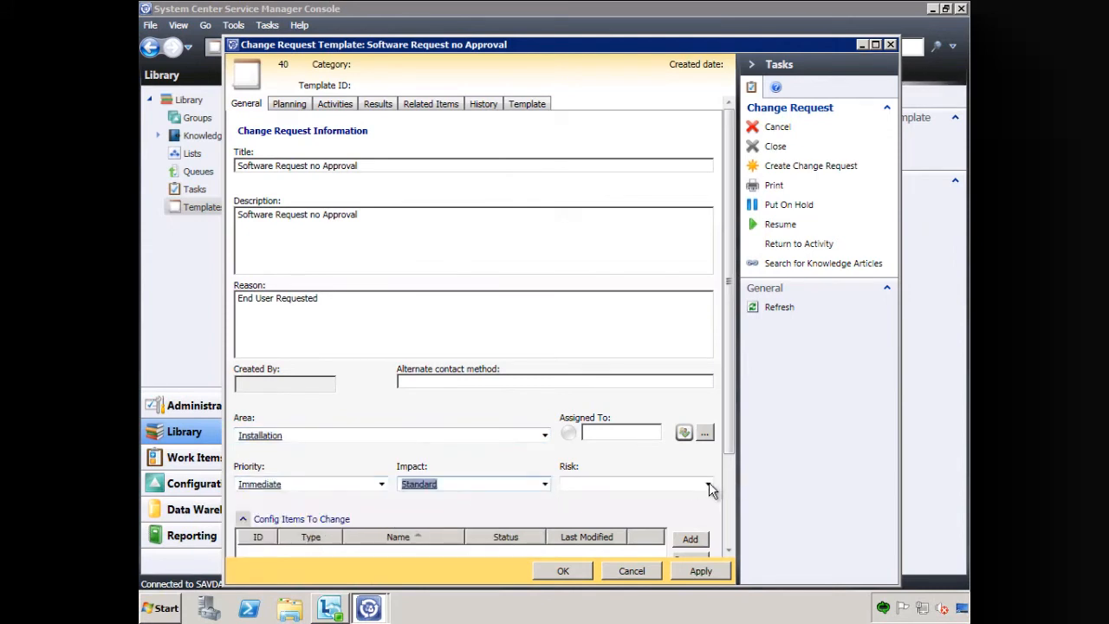
click(709, 483)
click(650, 498)
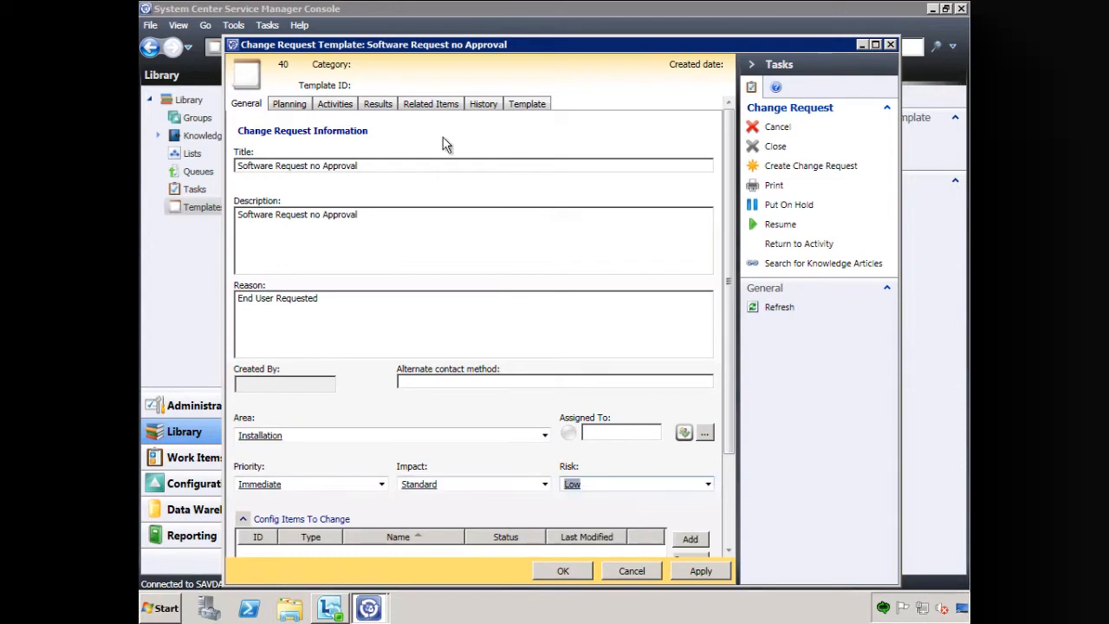
- Add a process activity based on the Default Review Activity template to the no-approval change request template
click(340, 106)
click(246, 106)
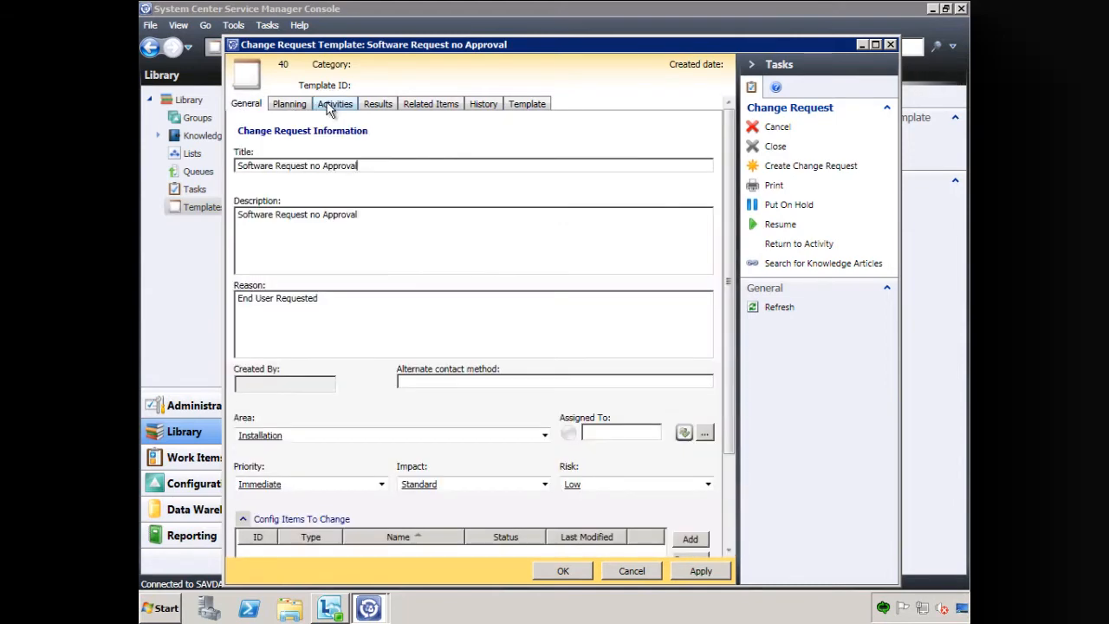
click(333, 104)
click(696, 160)
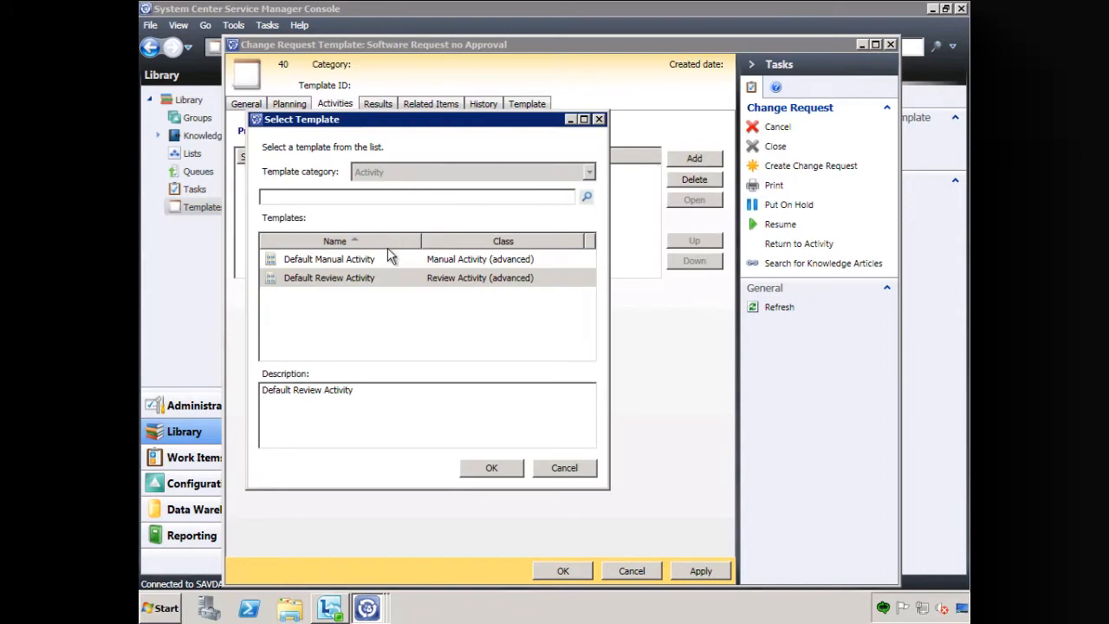
click(488, 469)
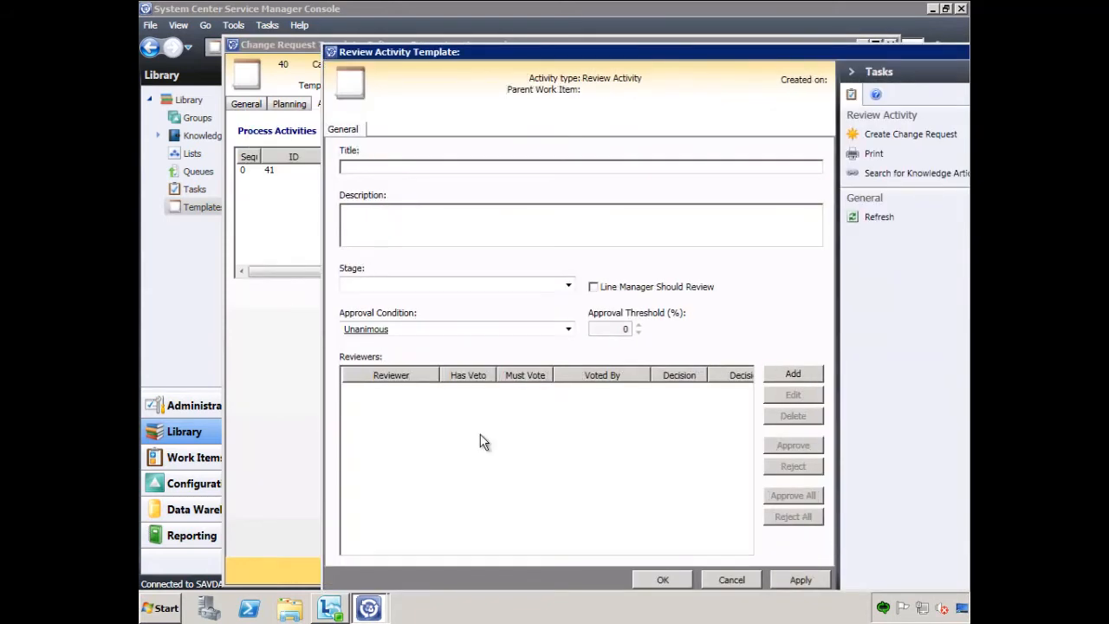
- Title the review activity "Auto Approval" with the Automatic approval condition, and save both the activity and the change request template
click(382, 166)
text(Auto Approval)
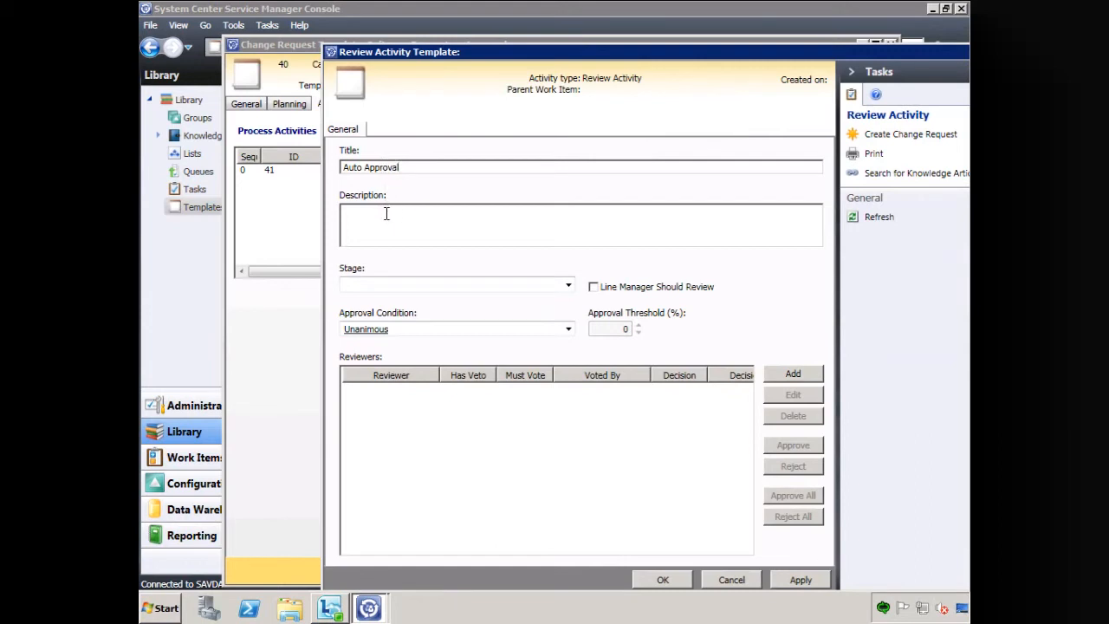
click(569, 330)
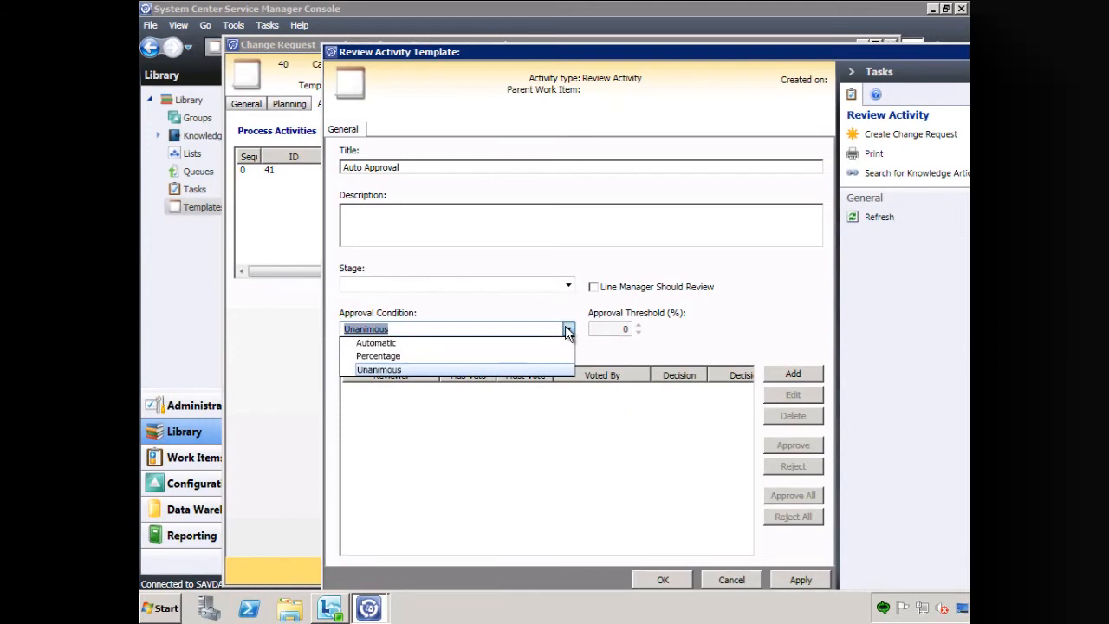
click(376, 343)
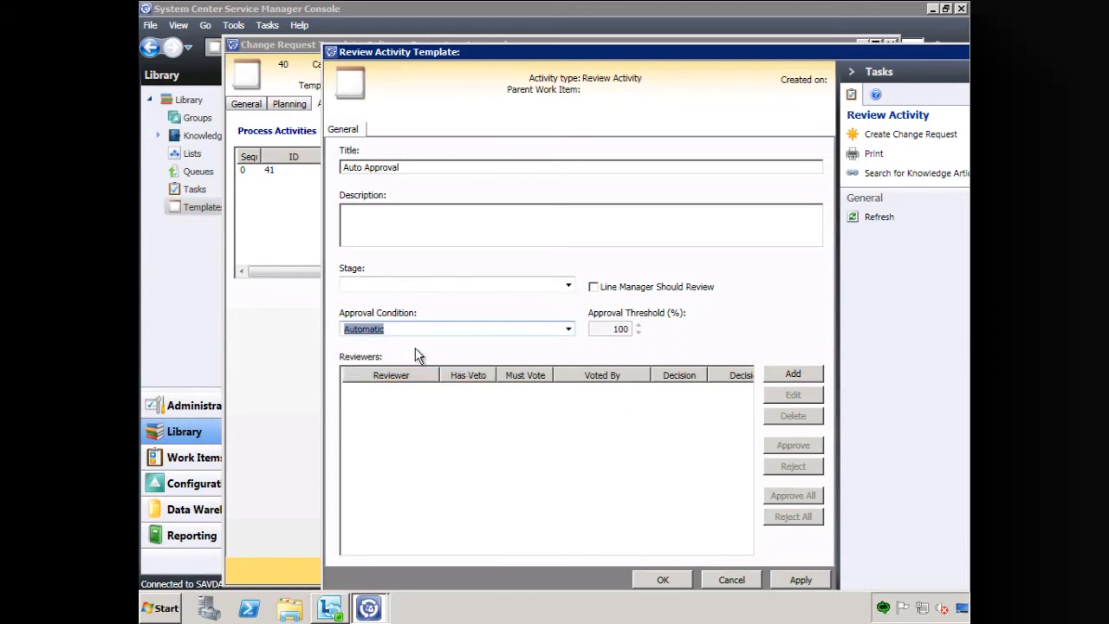
click(664, 578)
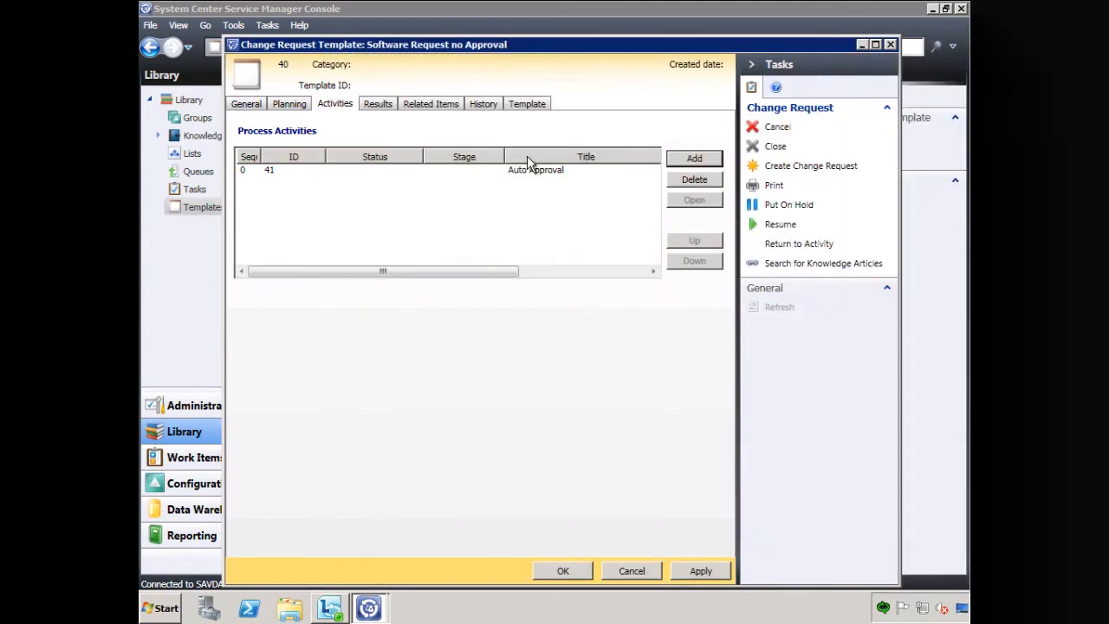
click(564, 572)
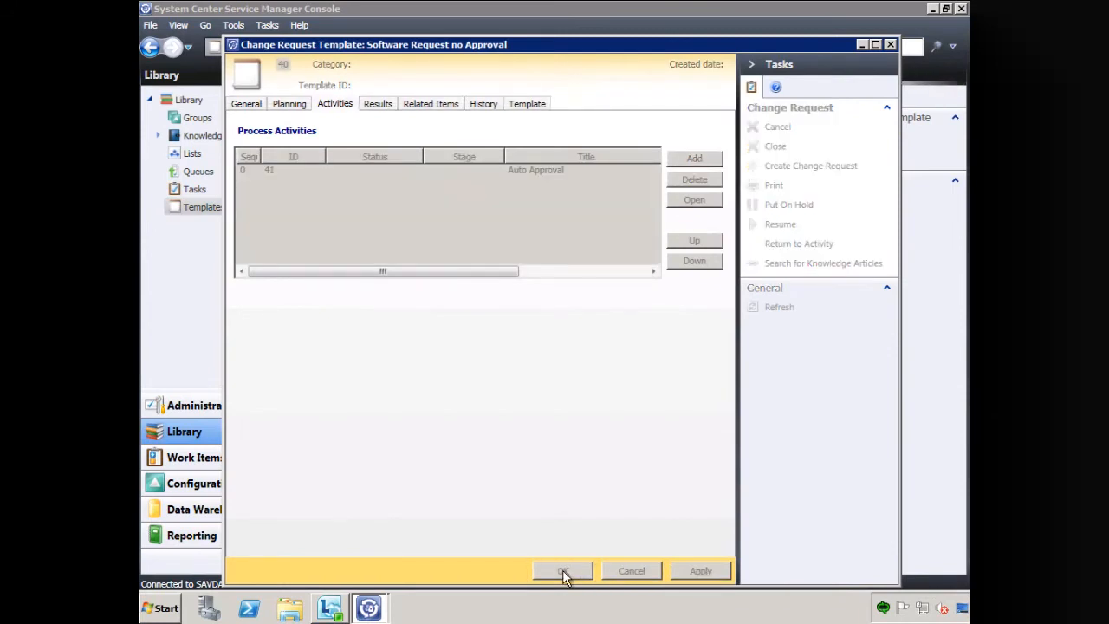
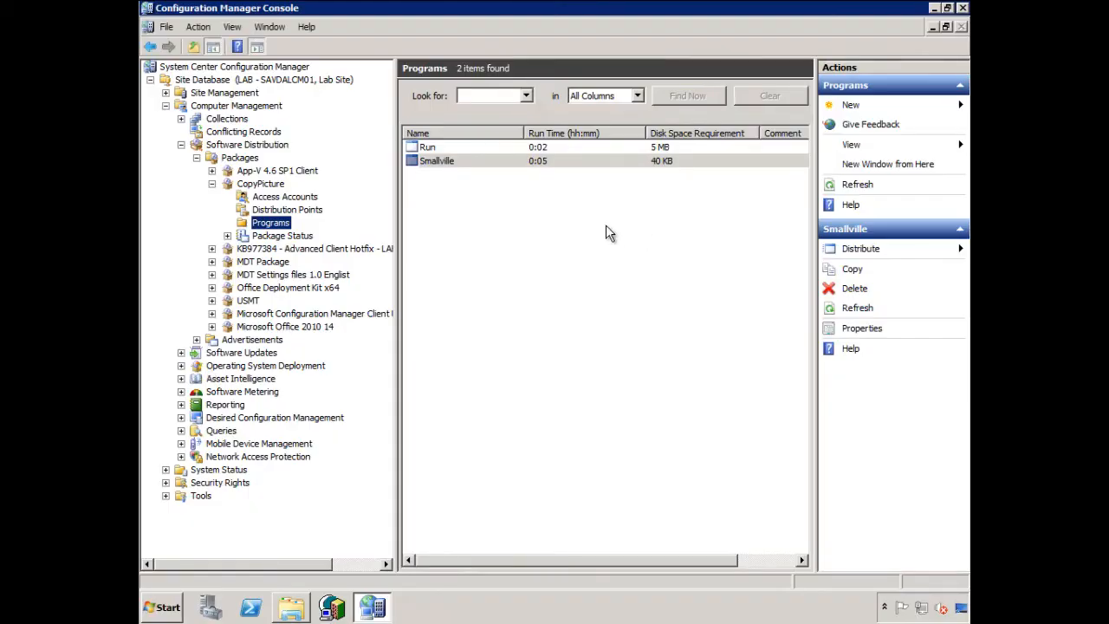
- View the picture files in the Picture subfolder of the Sources folder on the local disk, and minimise the file window
click(294, 611)
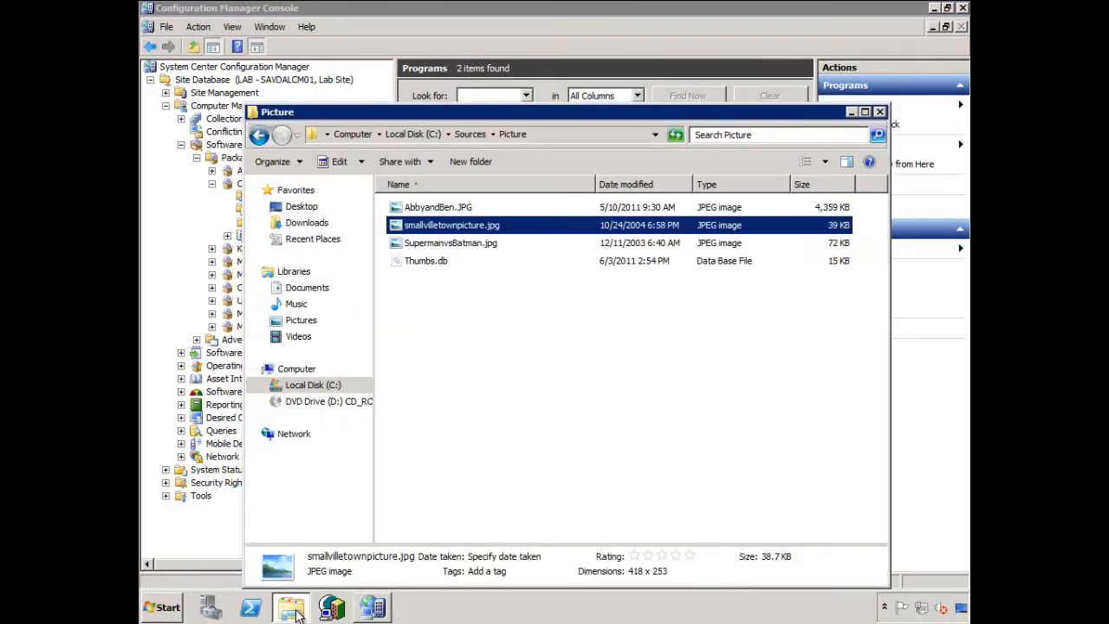
click(471, 136)
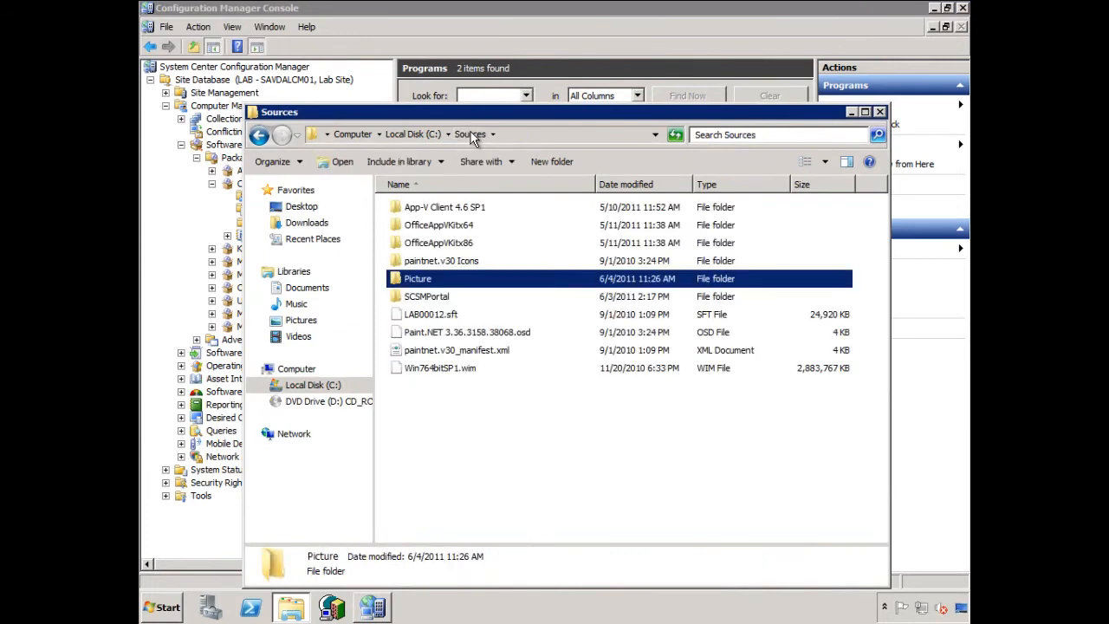
double_click(441, 282)
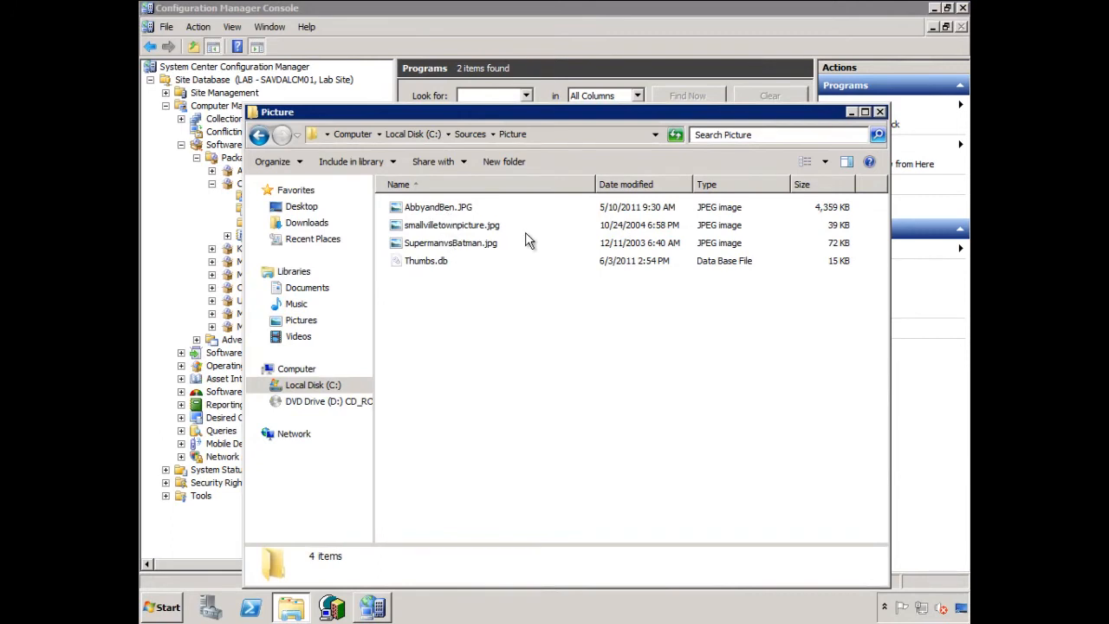
click(851, 111)
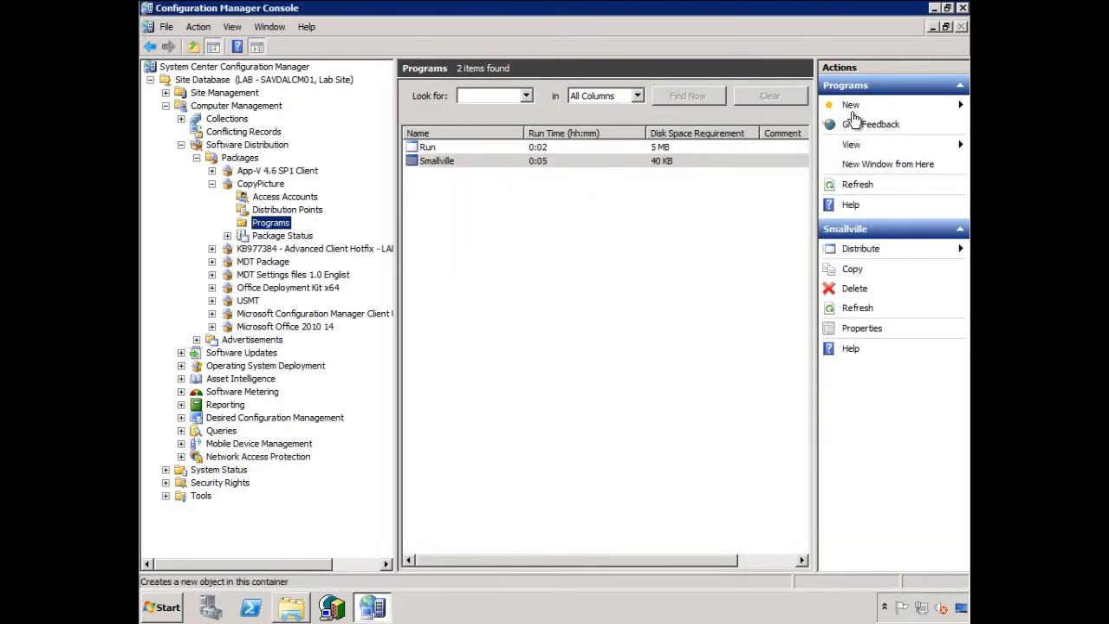
- Inspect the CopyPicture package's distribution points and the Run program's command line and requirements, leaving its properties unchanged
click(272, 210)
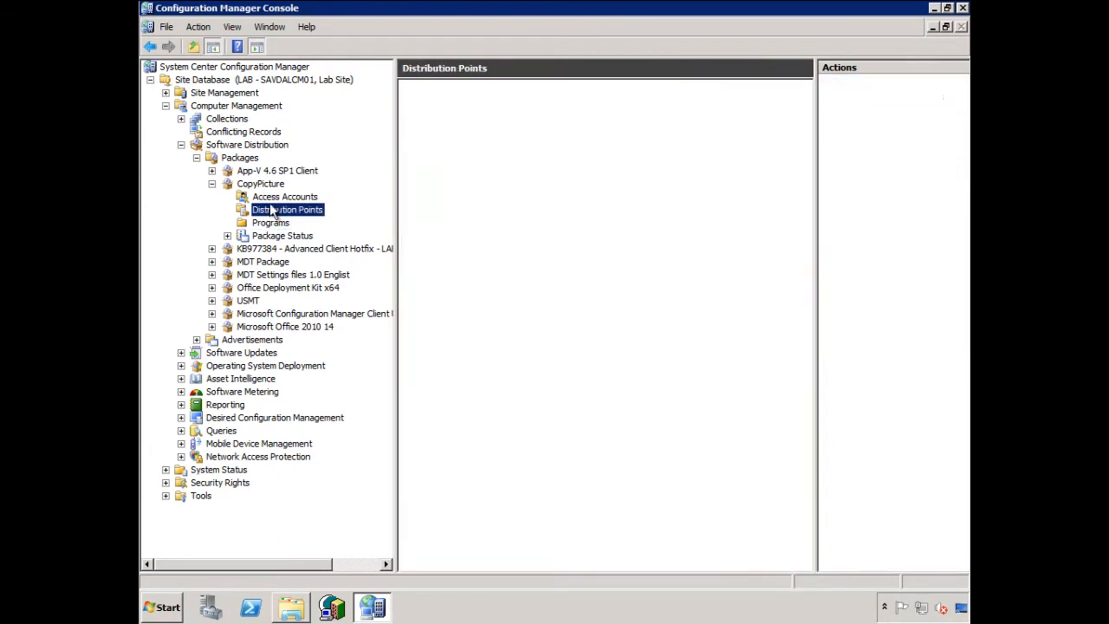
click(270, 223)
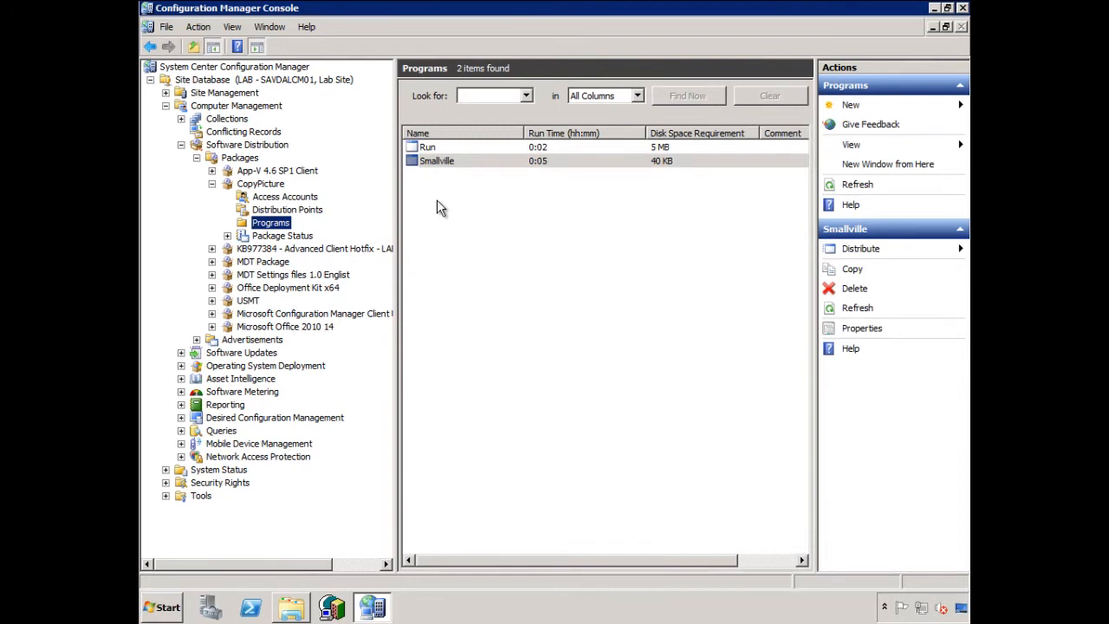
click(427, 148)
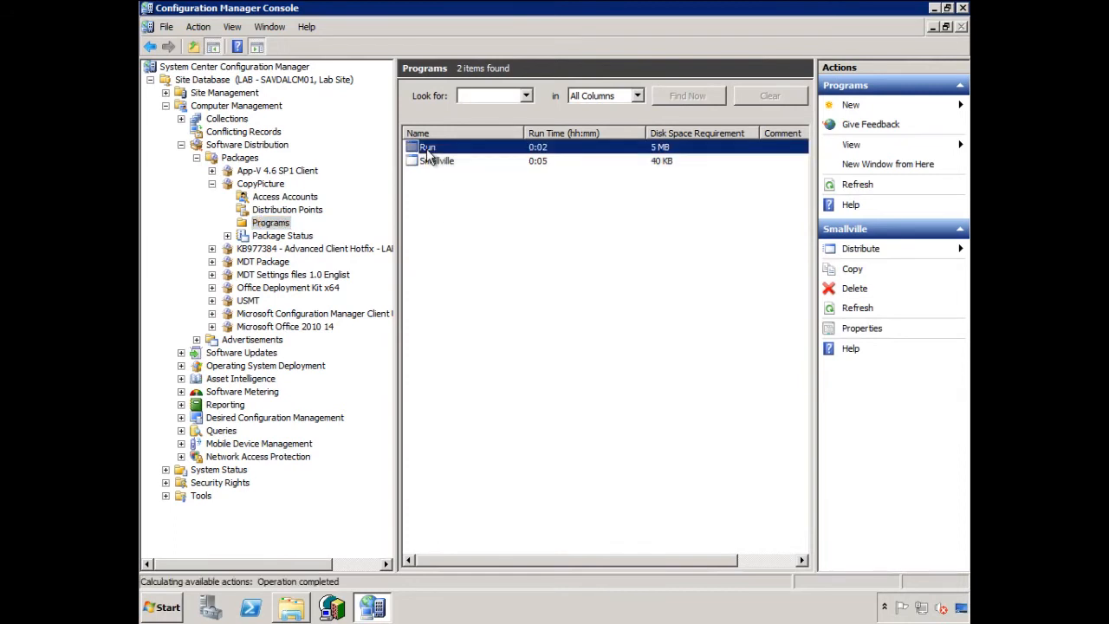
right_click(432, 146)
click(464, 223)
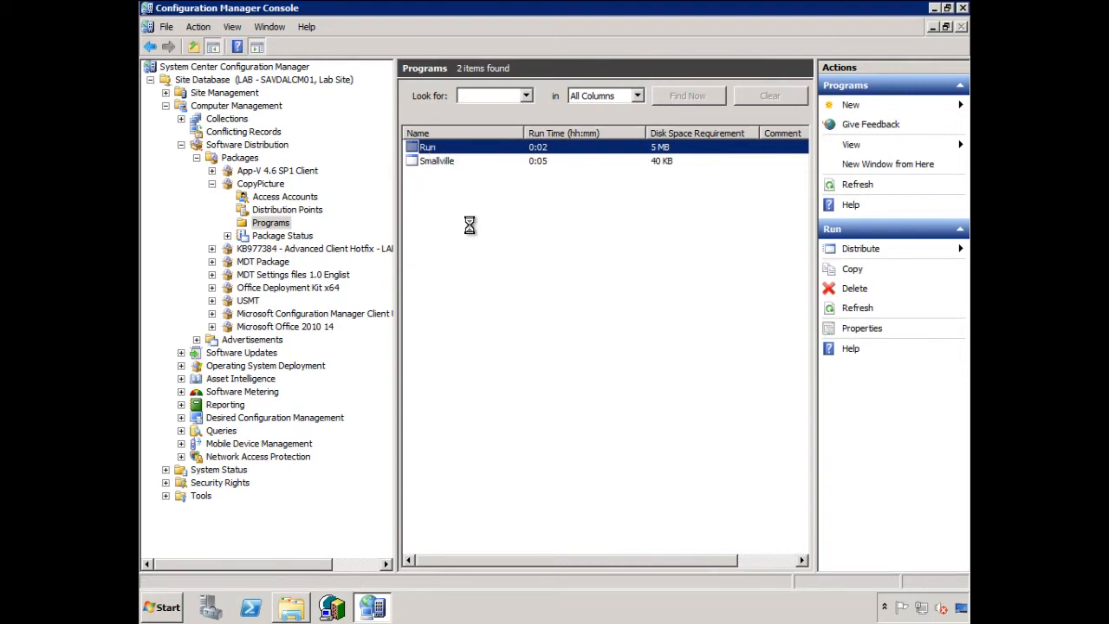
drag(534, 340, 616, 341)
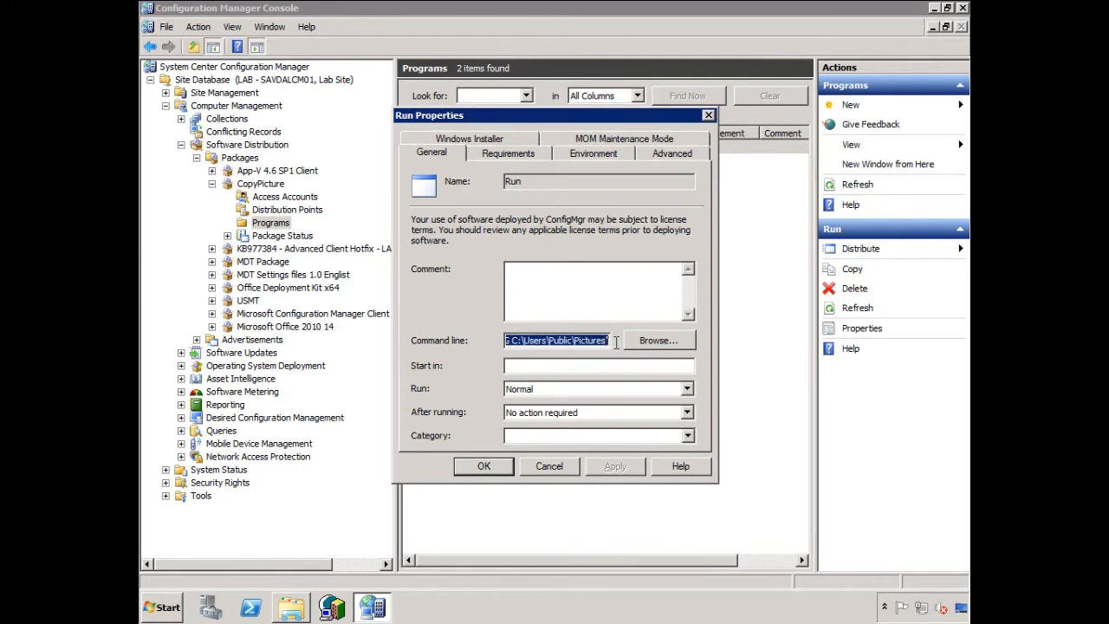
click(532, 157)
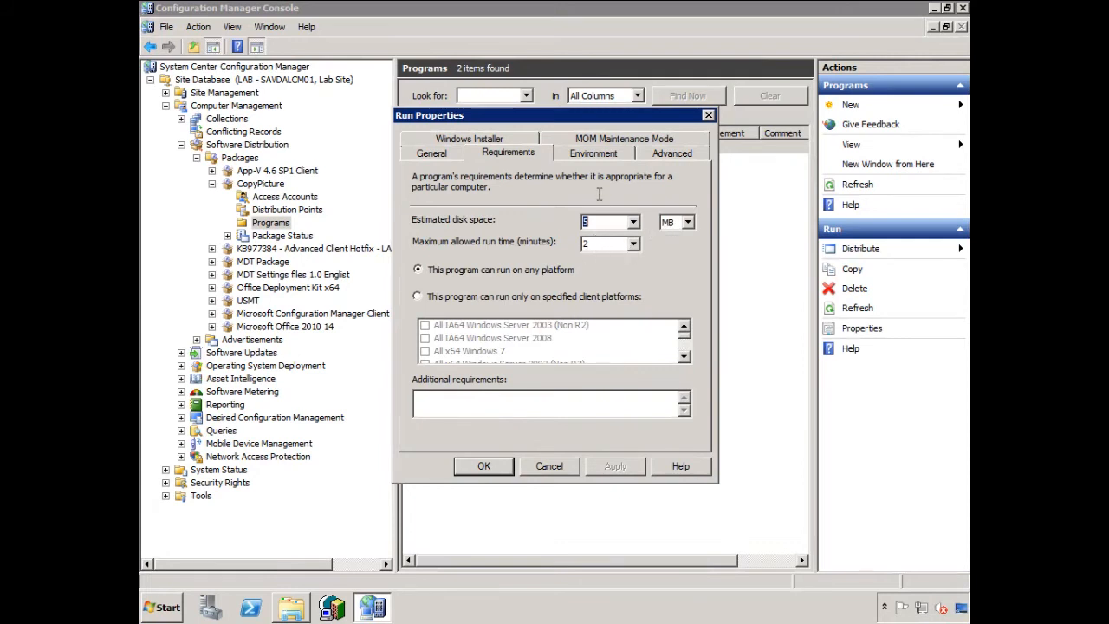
click(548, 465)
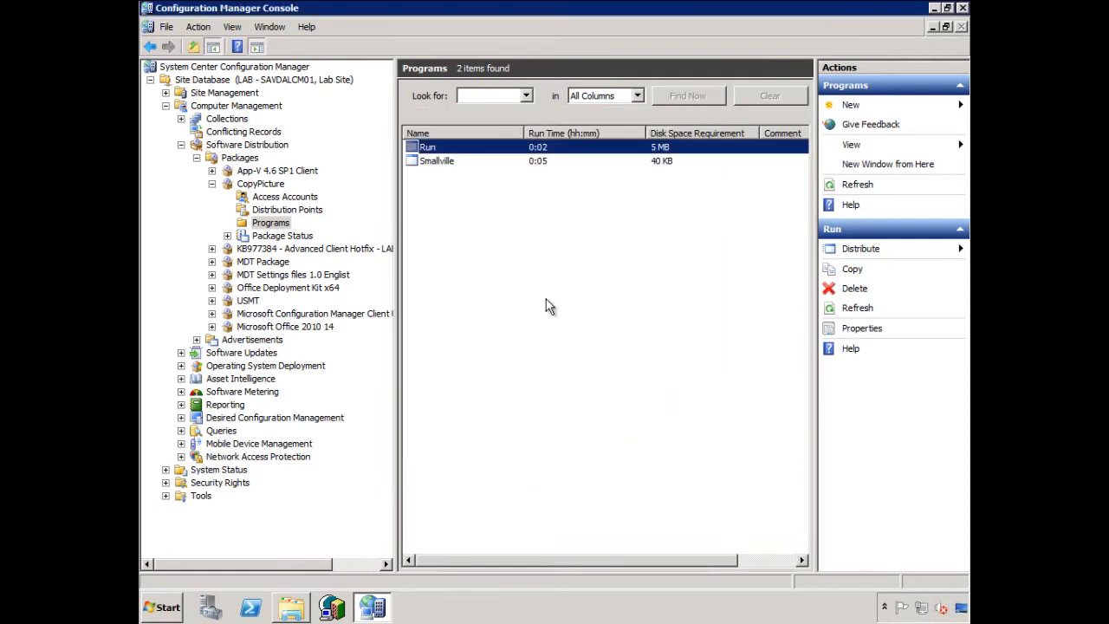
- Inspect the command line of CopyPicture's Smallville program and find the advertisement that deploys it
right_click(447, 157)
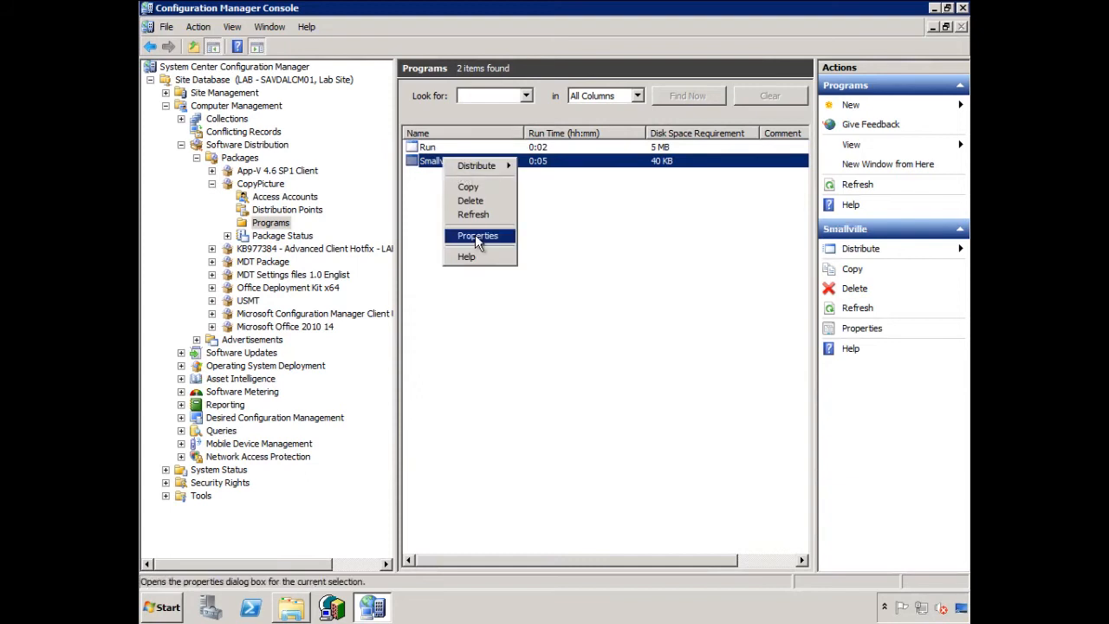
click(475, 234)
click(537, 340)
double_click(531, 341)
drag(544, 345, 622, 344)
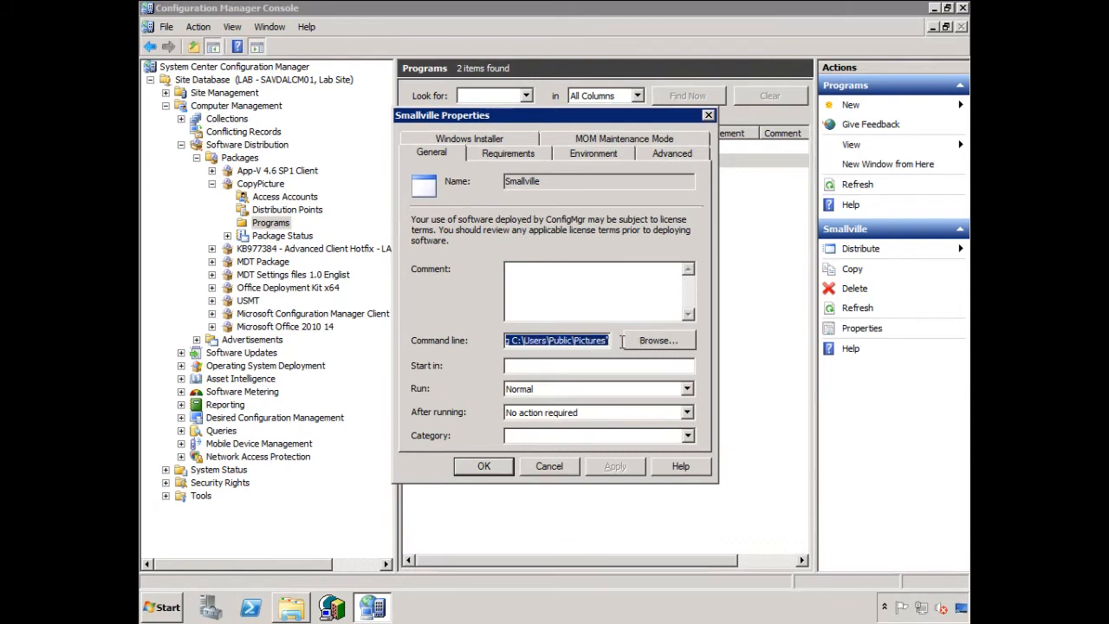
click(547, 467)
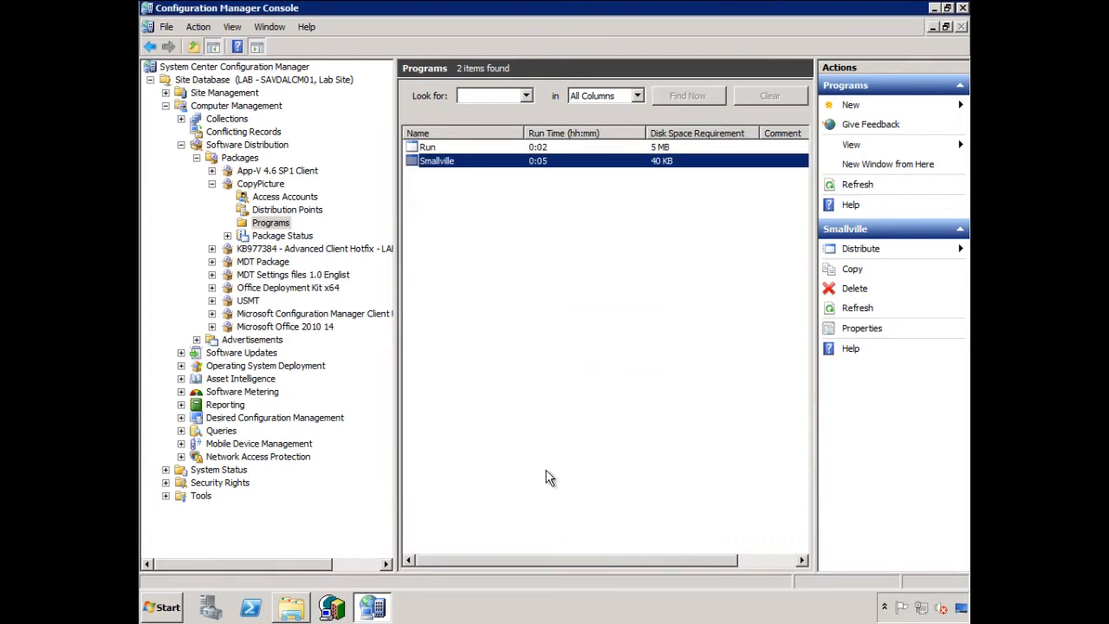
click(213, 341)
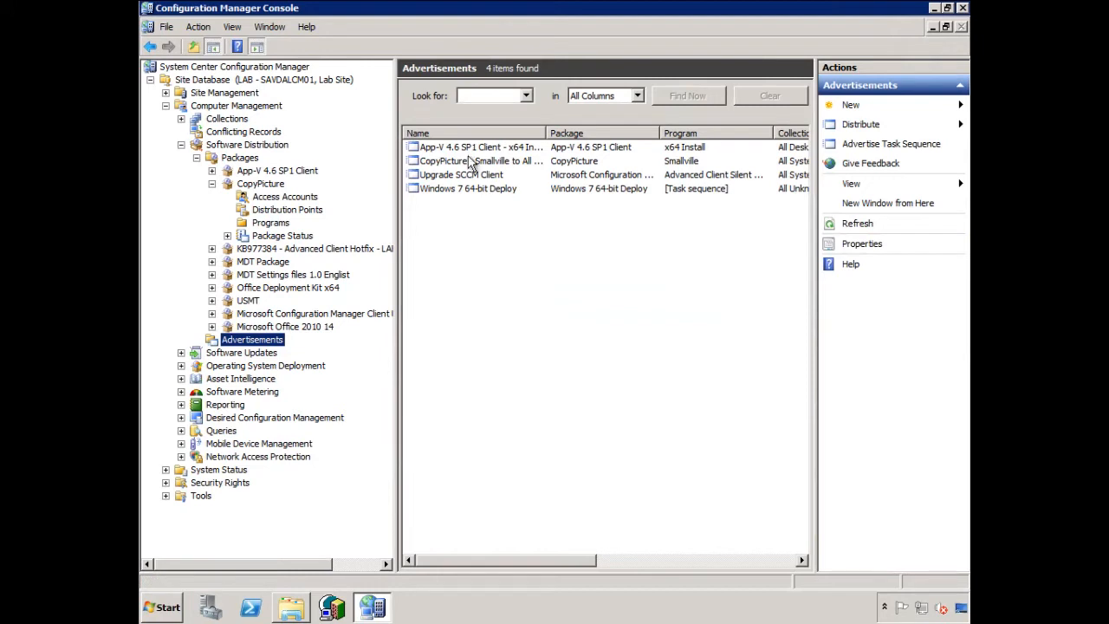
click(521, 163)
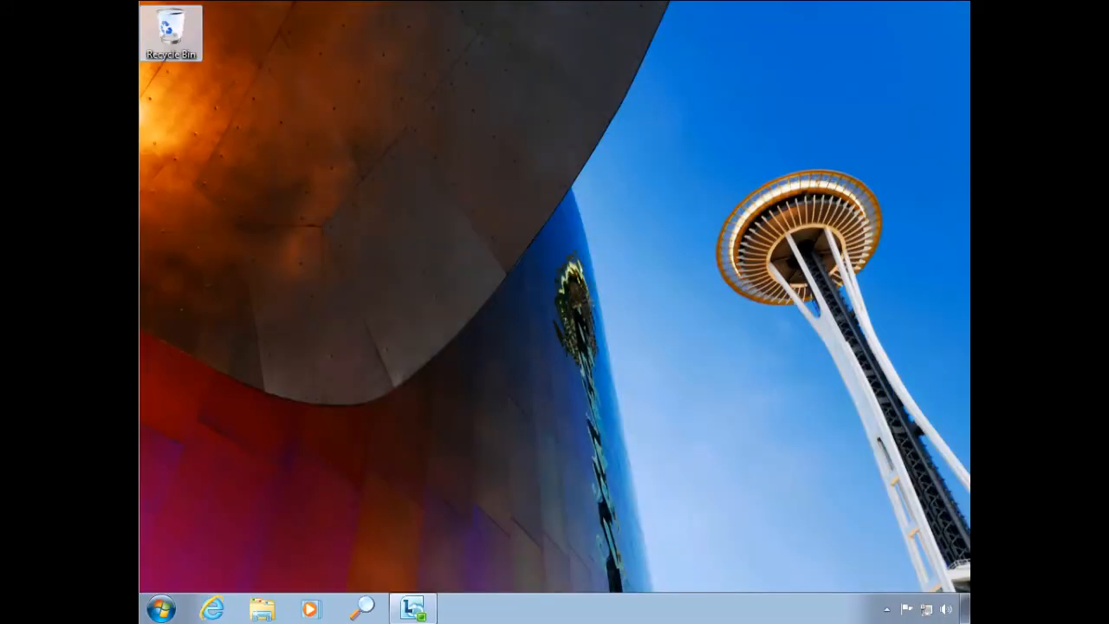
- On the client computer, review the advertised programs and the programs available to install from the network through Control Panel
click(165, 607)
click(390, 411)
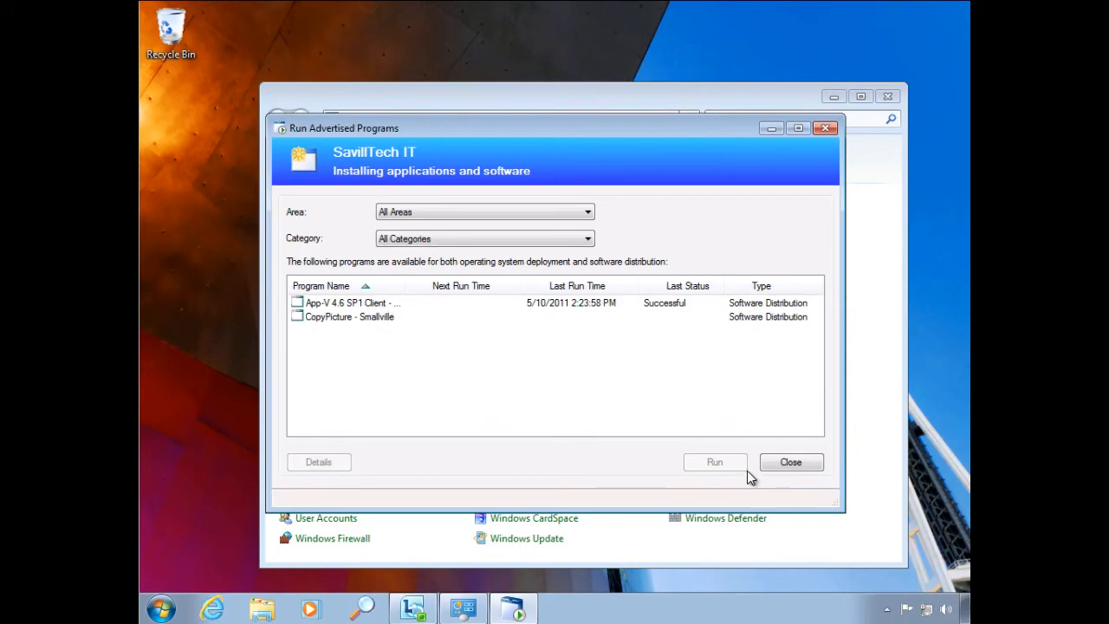
click(801, 463)
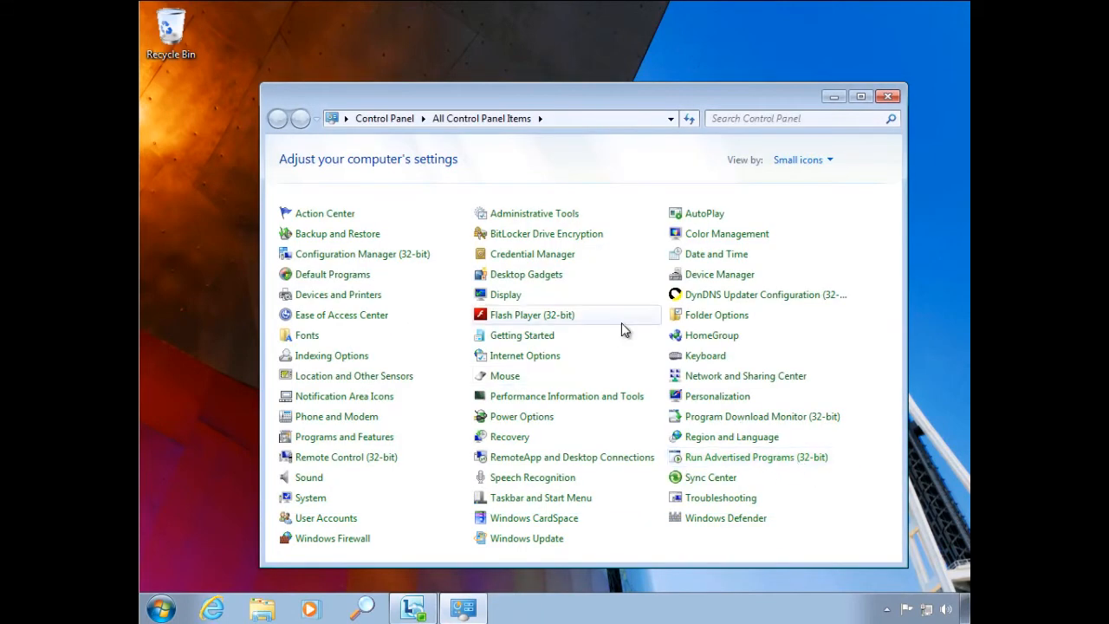
click(387, 438)
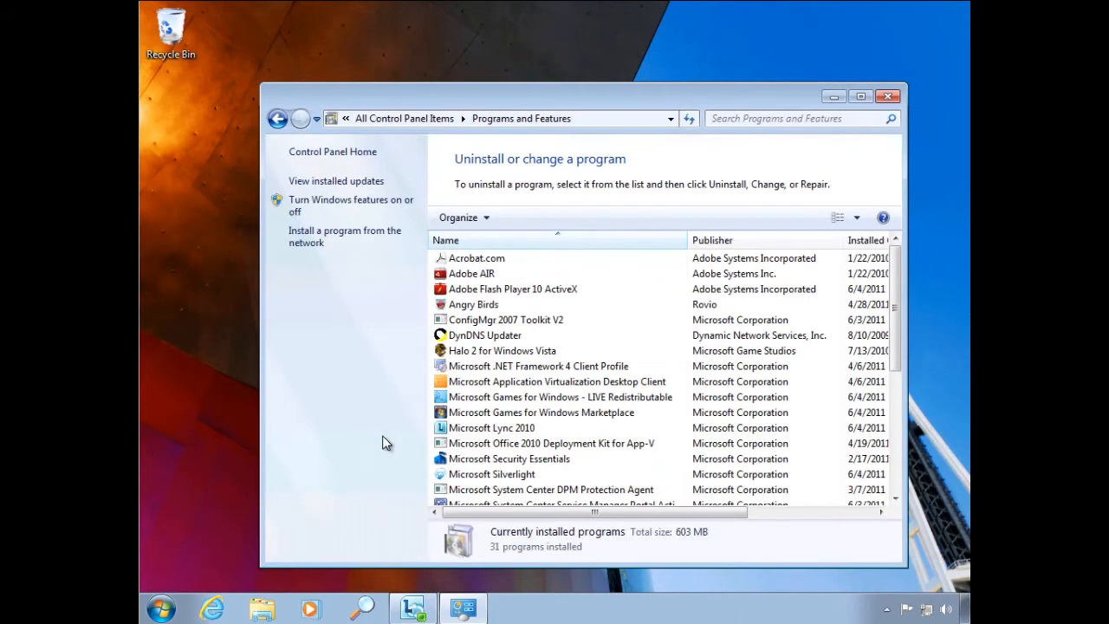
click(304, 234)
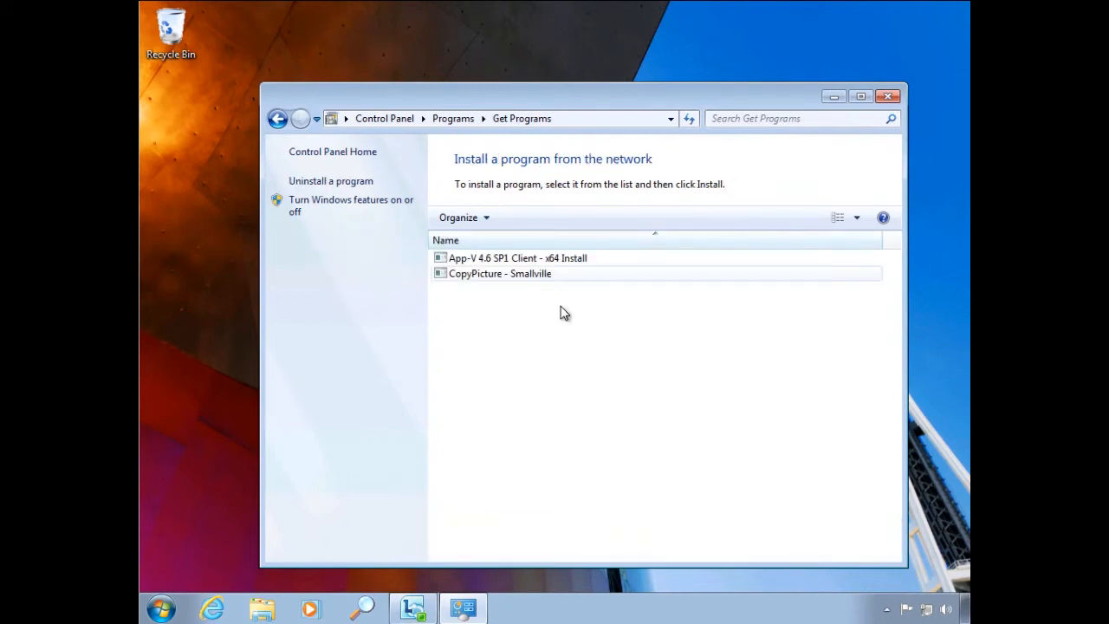
click(890, 97)
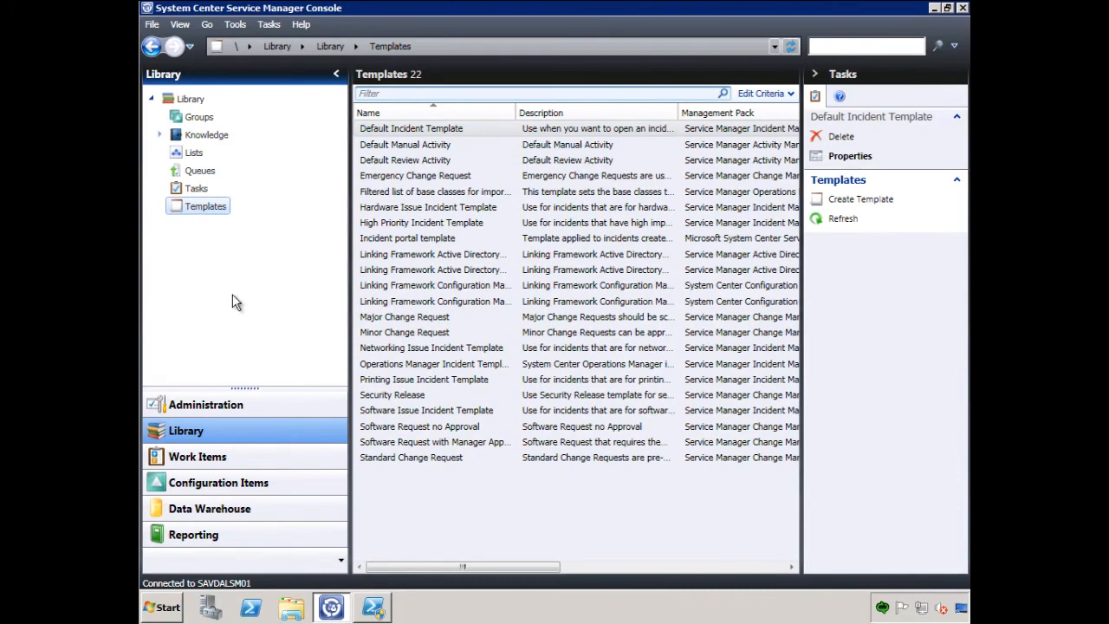
- In the Service Manager console, view the portal settings and select the Configuration Manager software deployment configuration
click(221, 412)
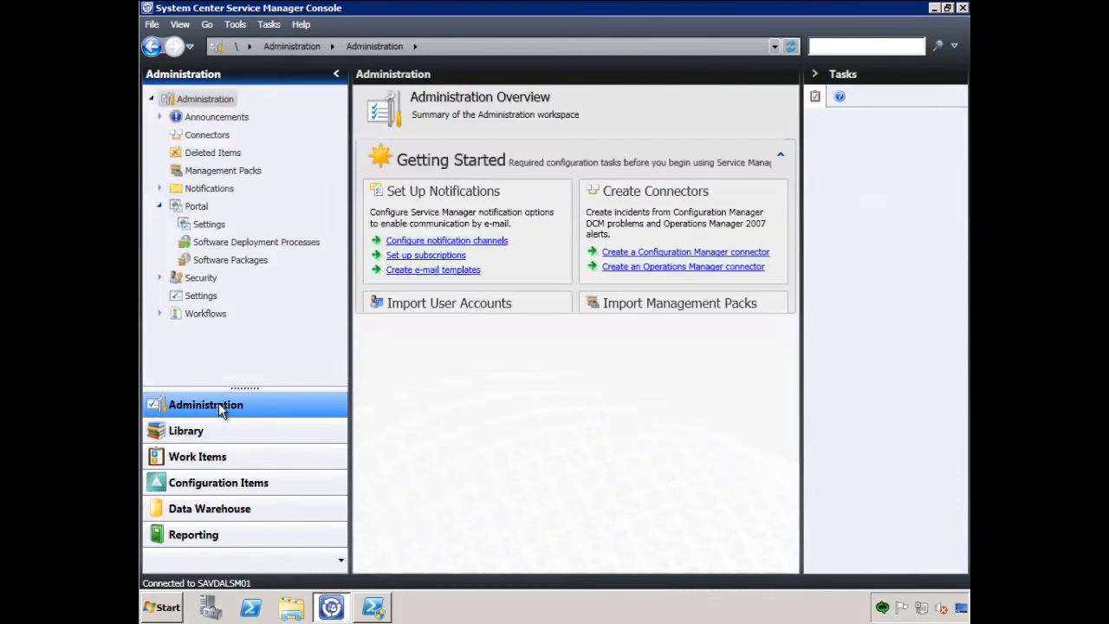
click(212, 227)
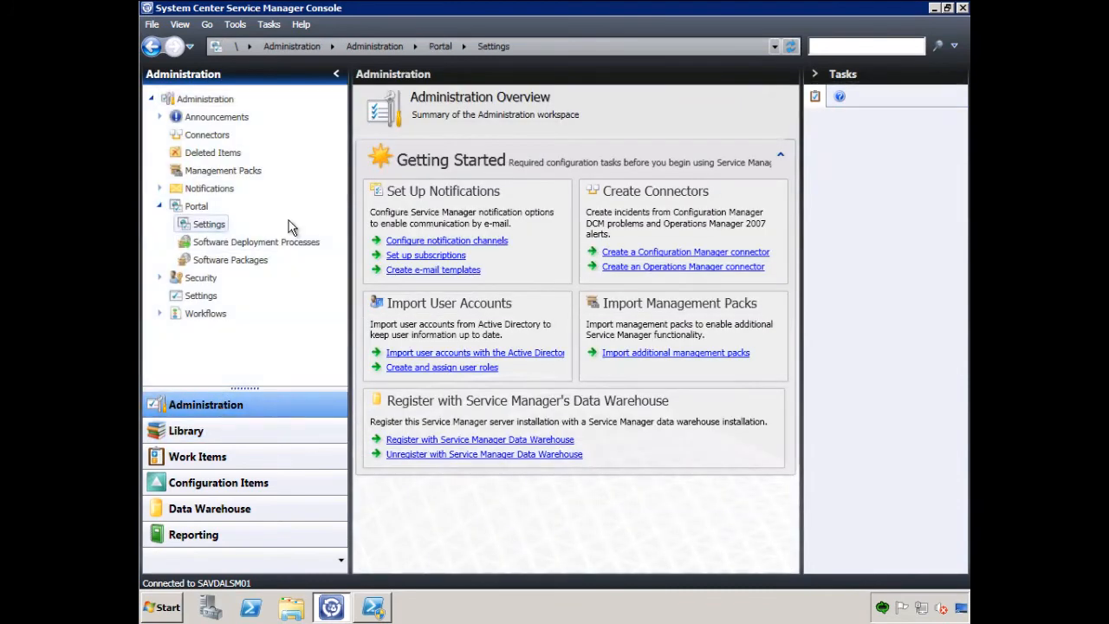
click(472, 129)
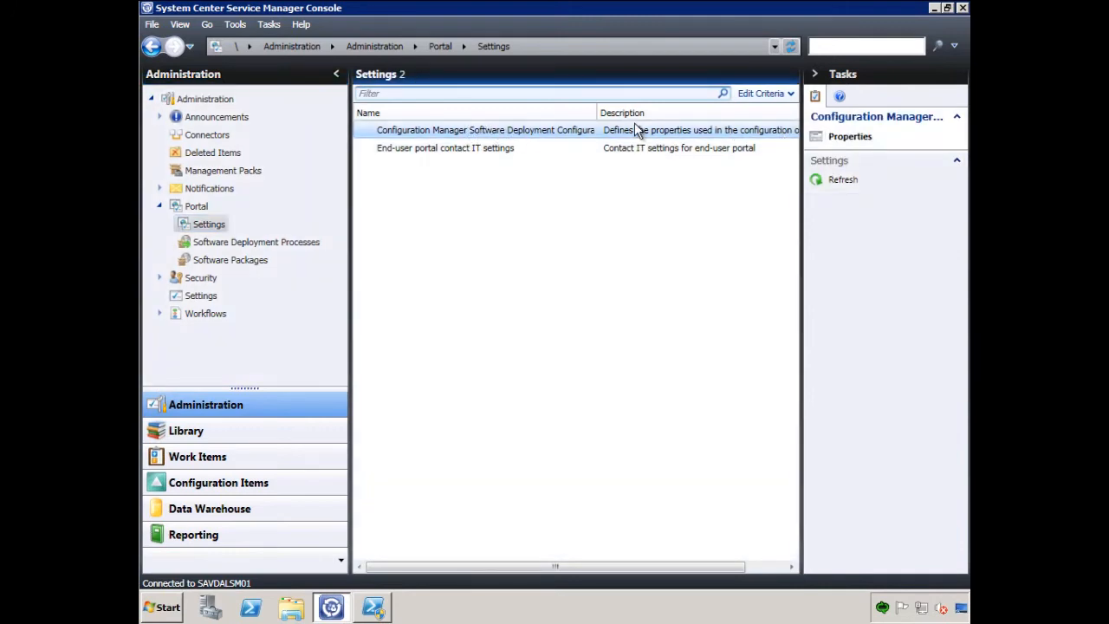
- Configure the CopyPicture software package to install the Run program, keeping it published to the self-service portal
click(255, 262)
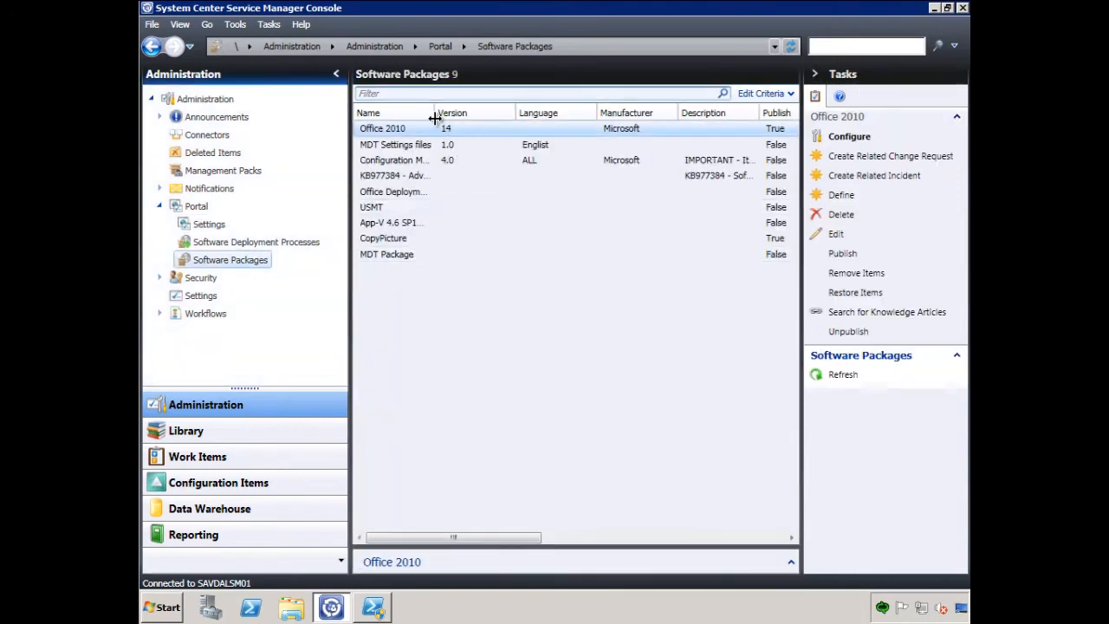
click(420, 243)
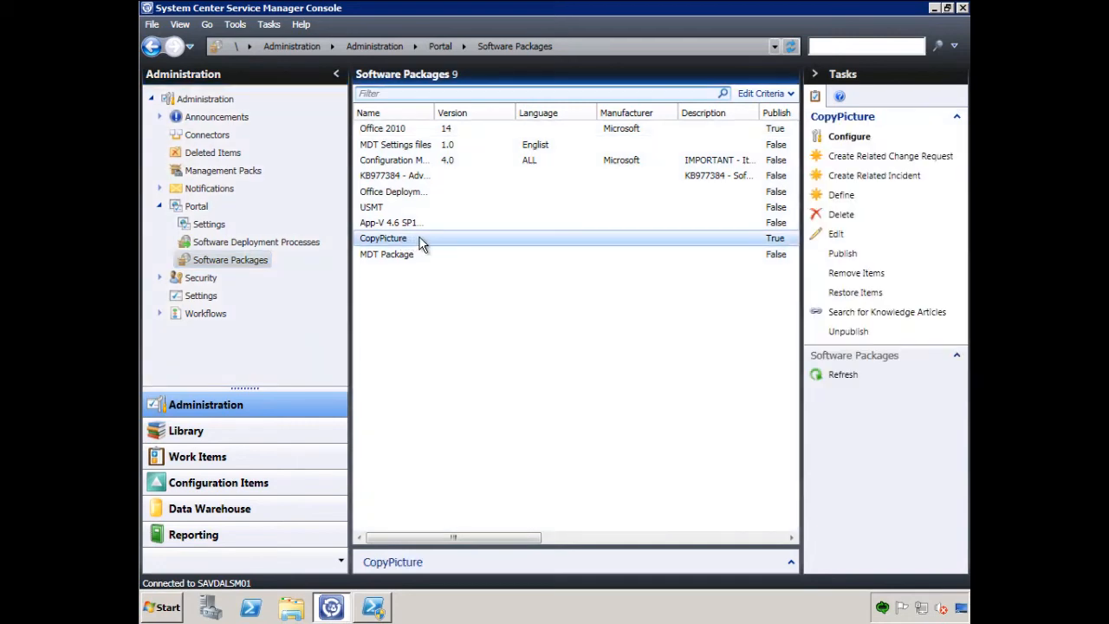
click(858, 142)
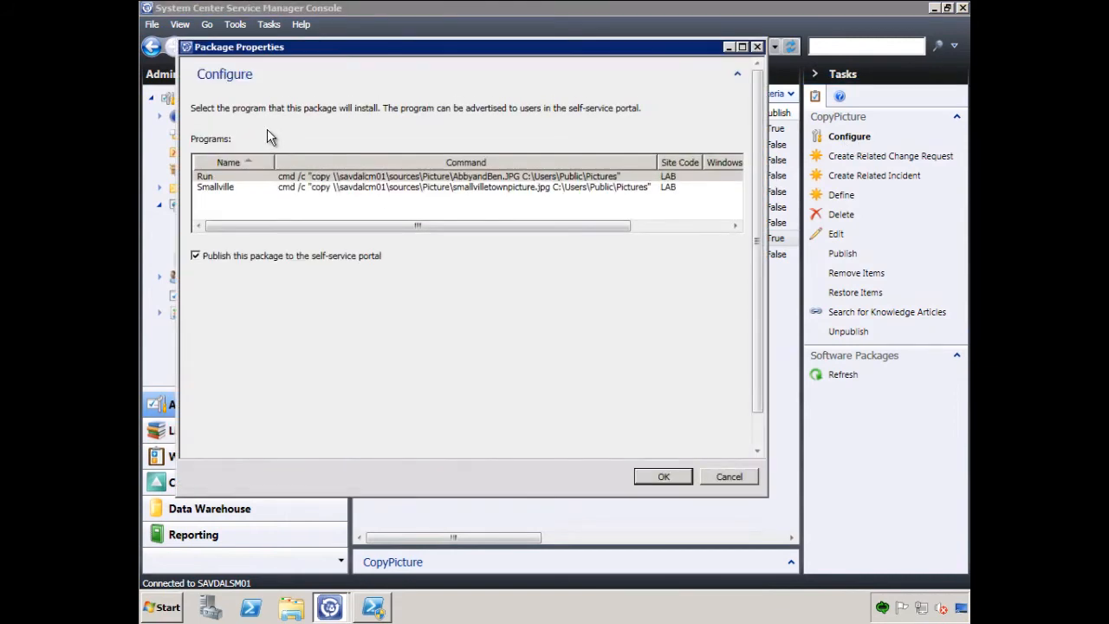
drag(295, 213, 448, 236)
drag(364, 242, 231, 263)
click(284, 187)
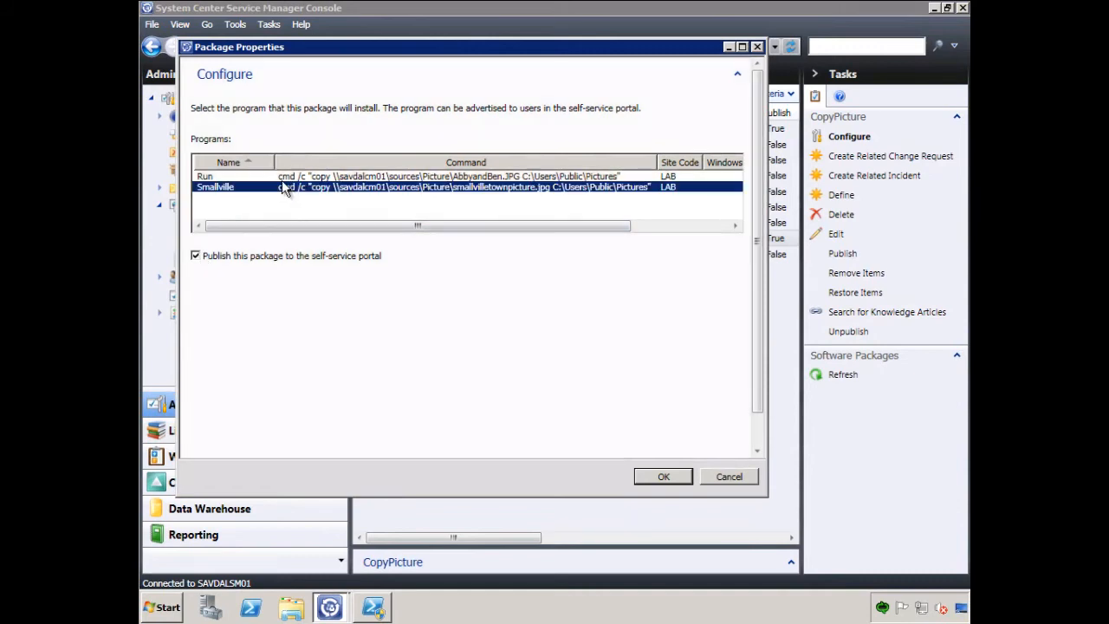
click(286, 176)
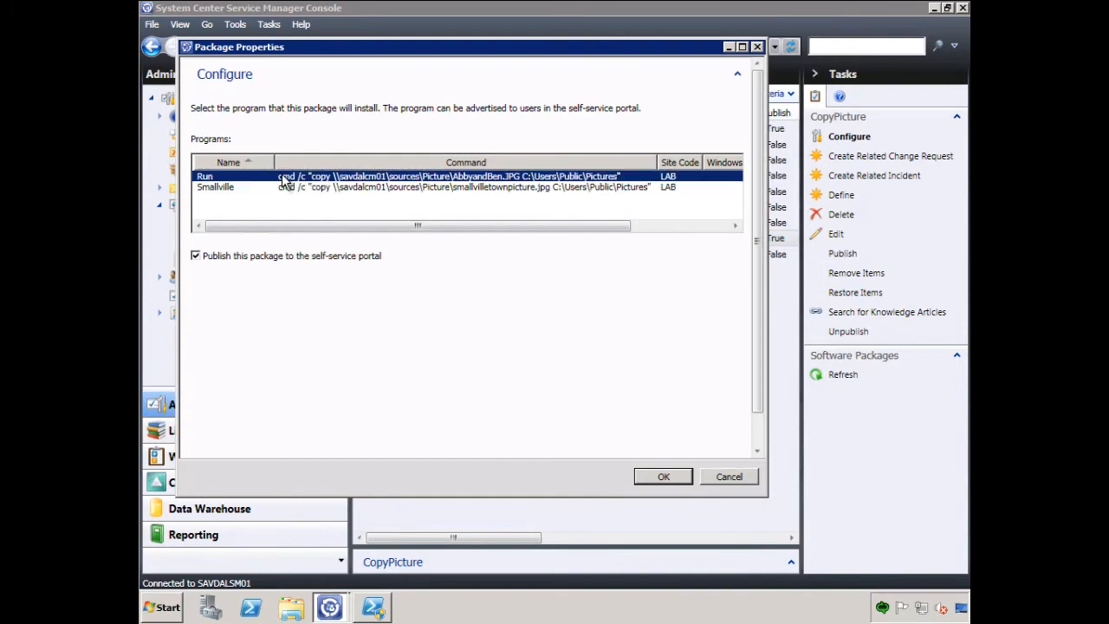
click(664, 478)
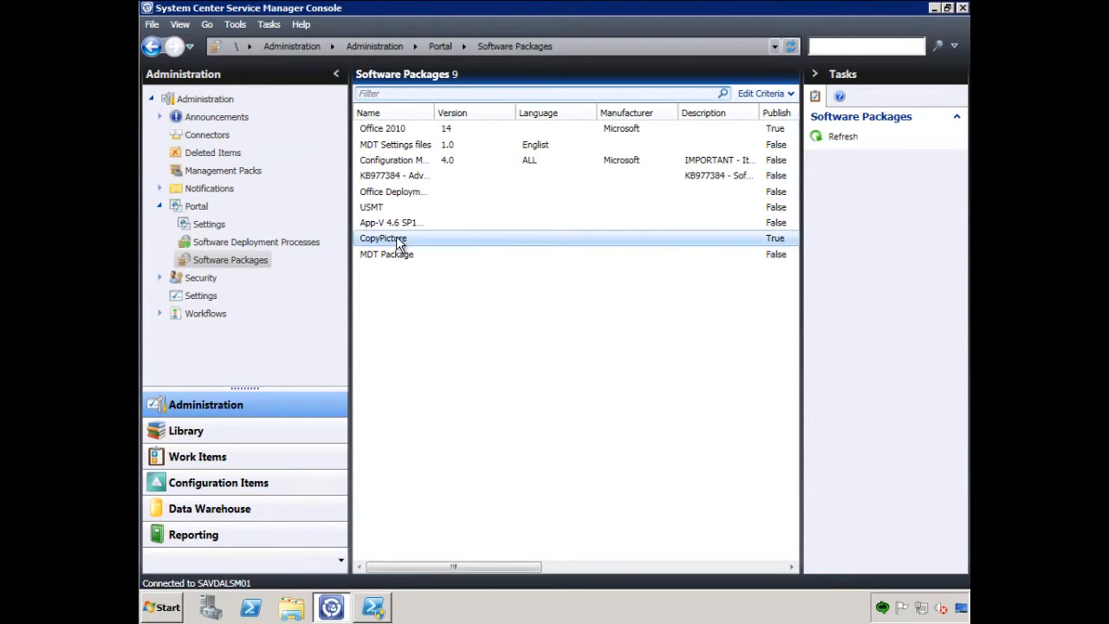
- Review the publishing options for the CopyPicture and App-V 4.6 SP1 Client software packages
click(396, 243)
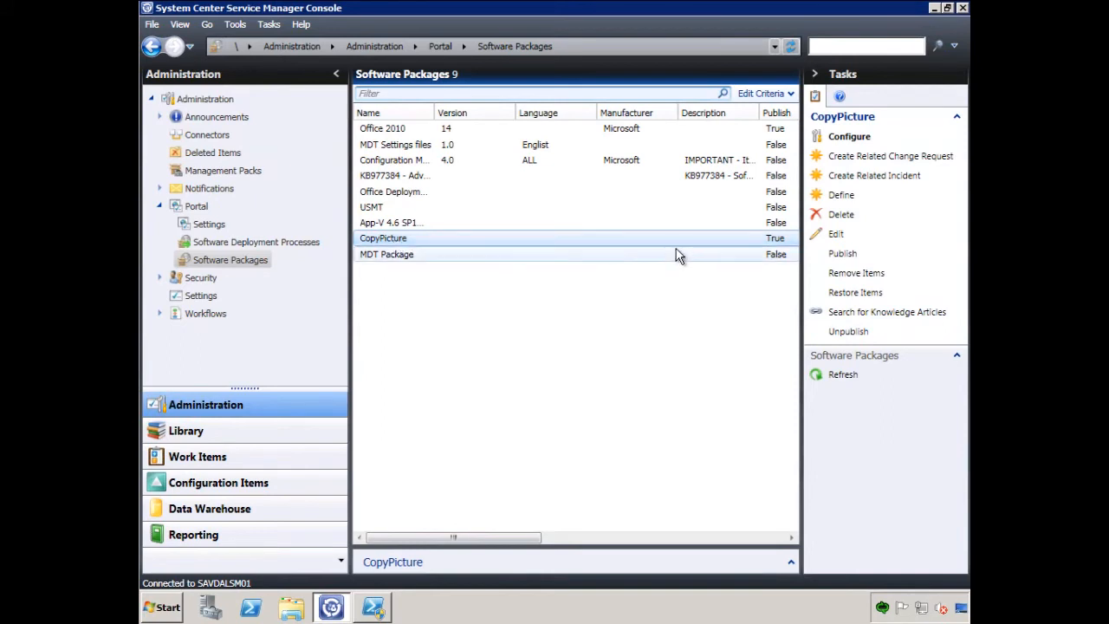
click(848, 332)
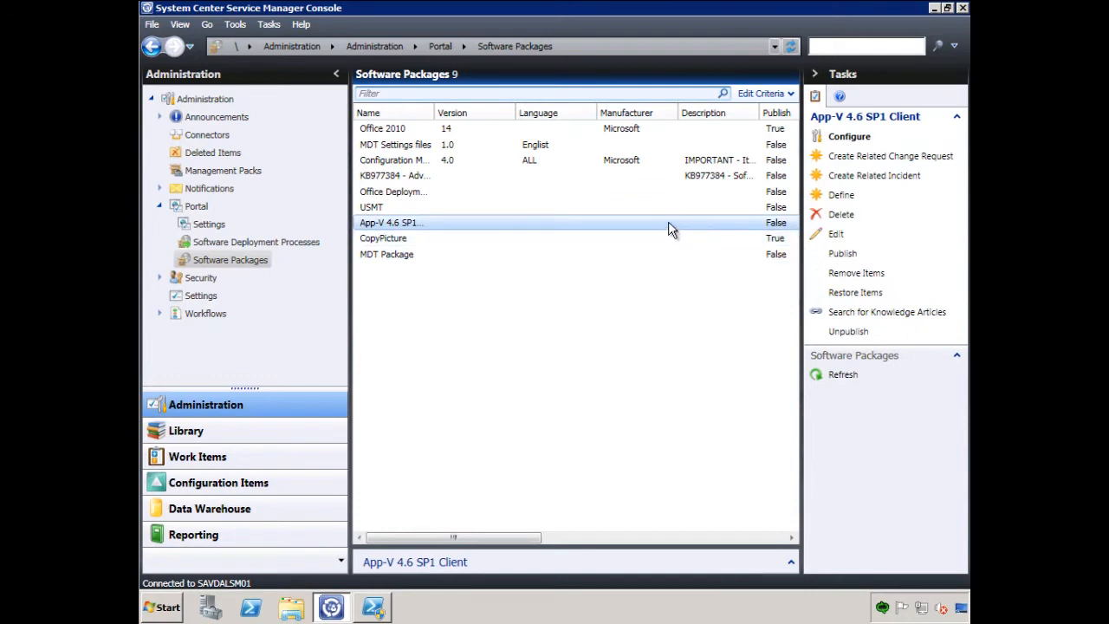
click(471, 239)
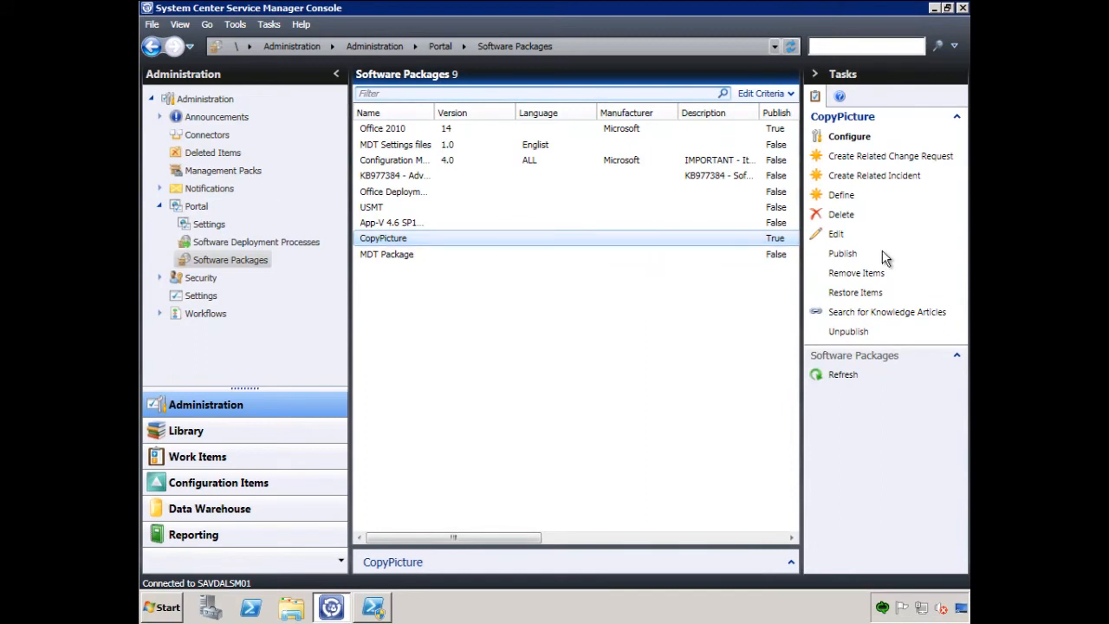
- View the portal's software deployment processes and select the Tests process to check its change request template
click(284, 241)
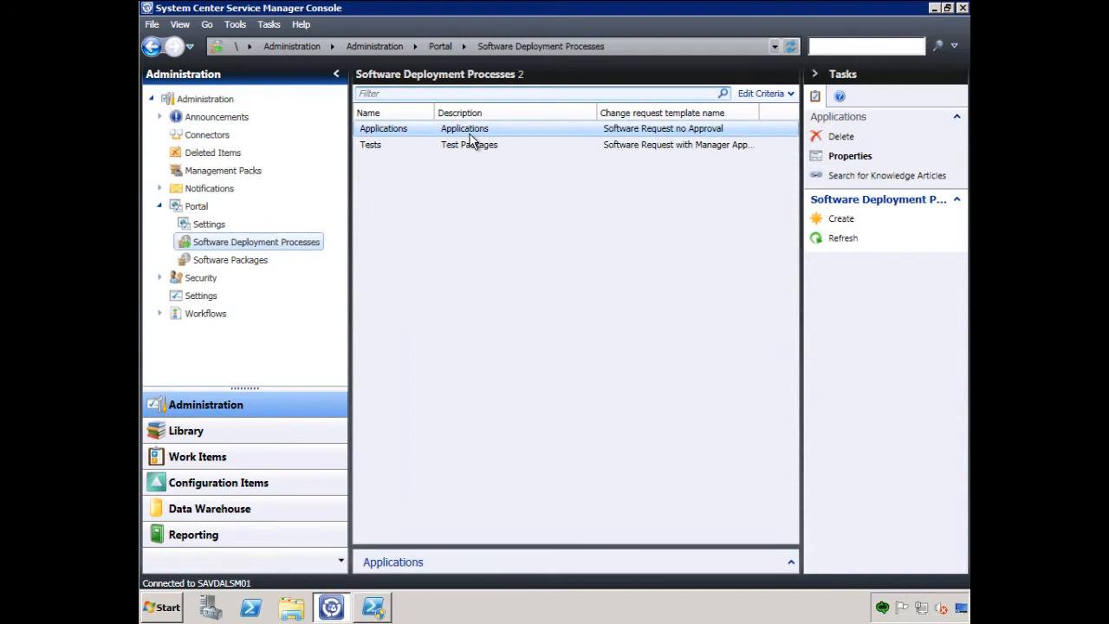
click(675, 147)
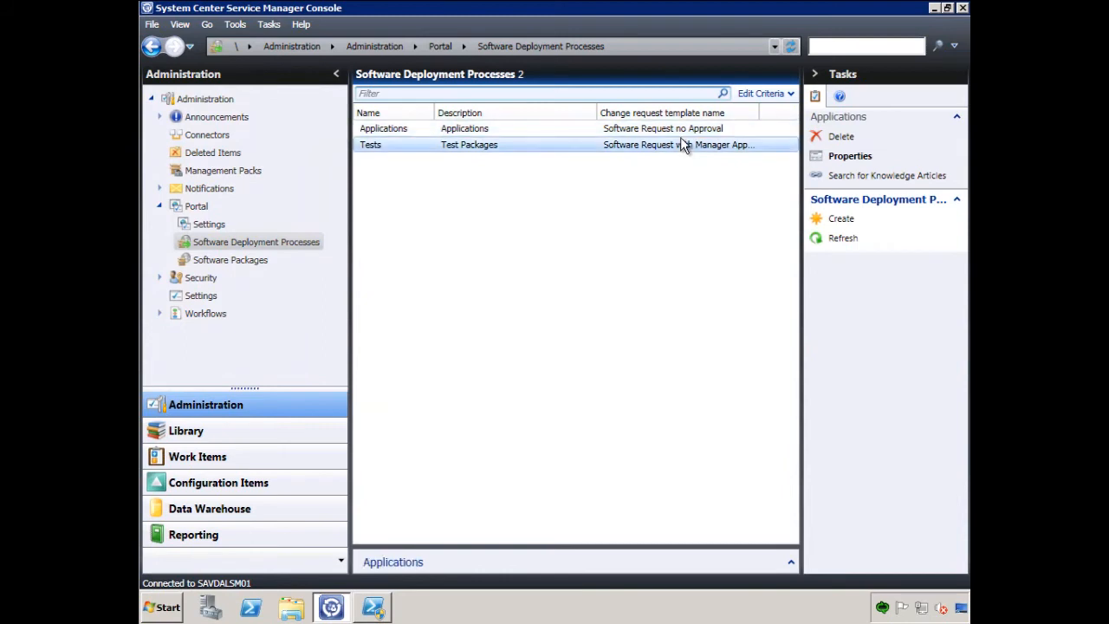
- Review the Tests software deployment process, checking its description, assigned software package and change request template
click(681, 130)
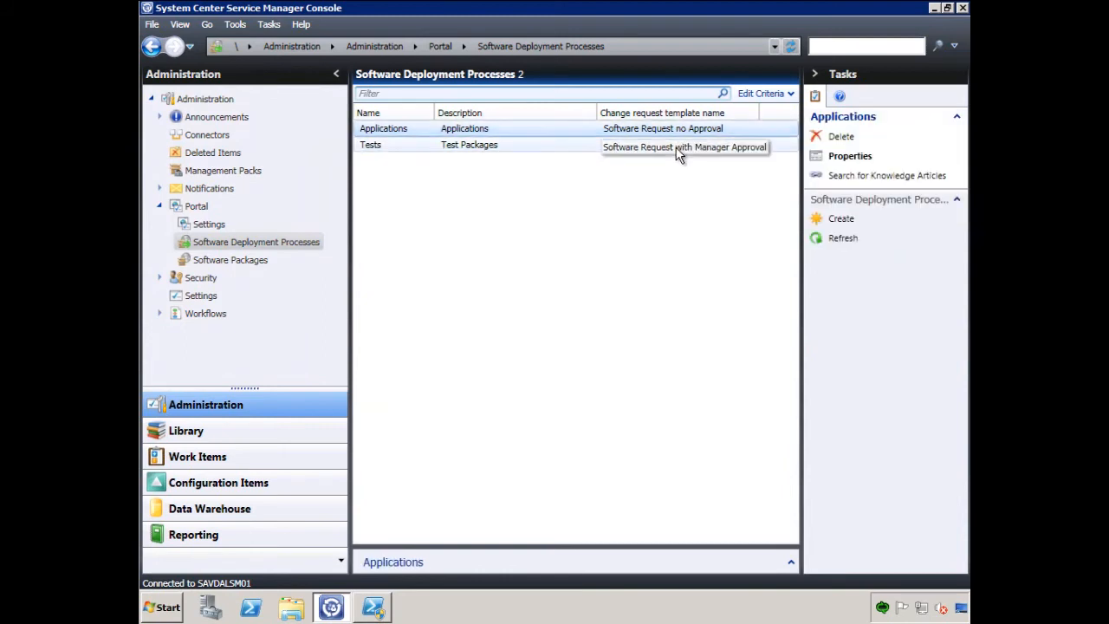
click(473, 144)
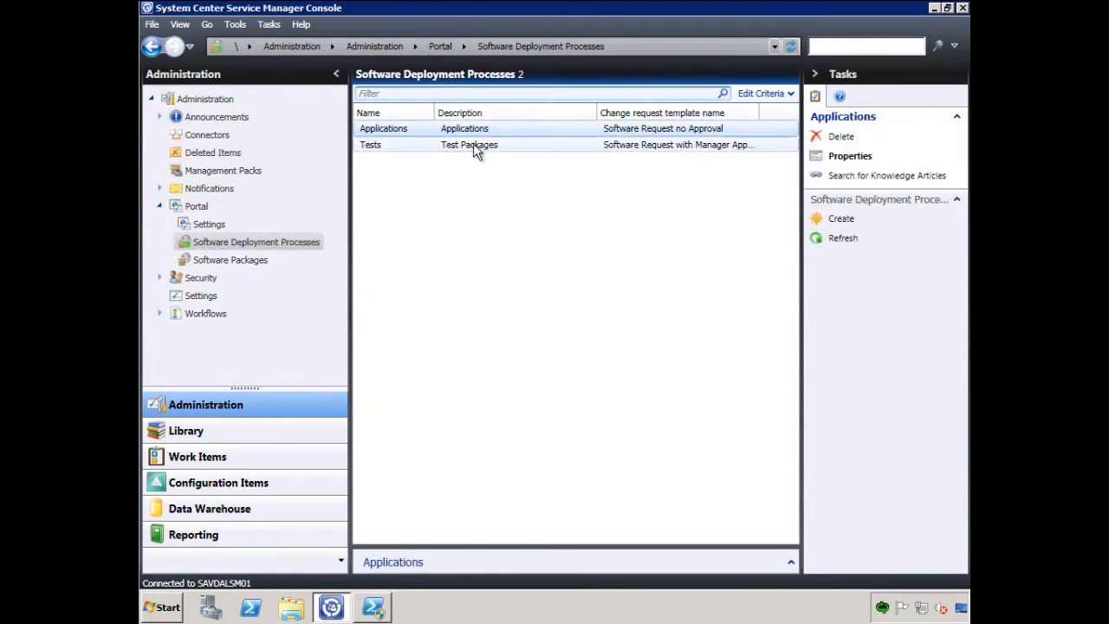
click(853, 161)
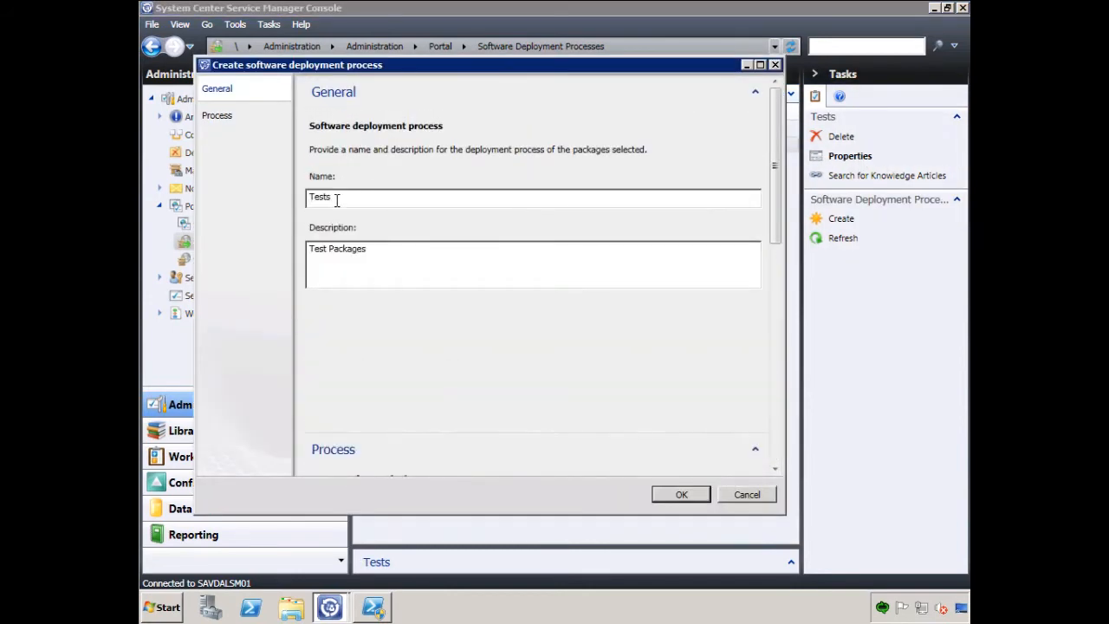
drag(772, 161, 738, 146)
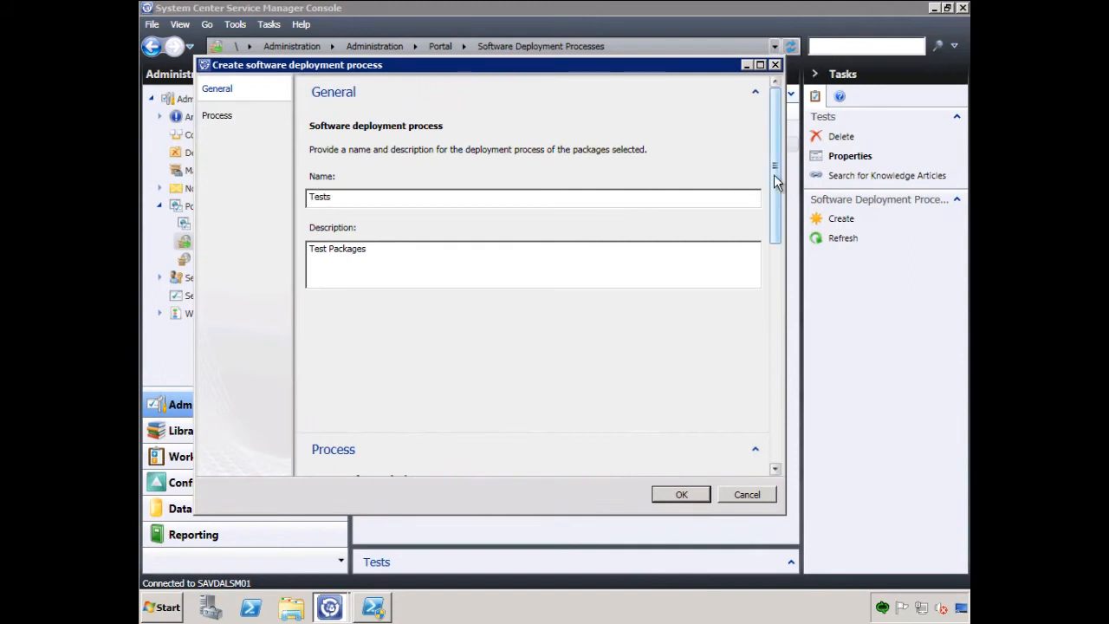
drag(778, 182, 773, 308)
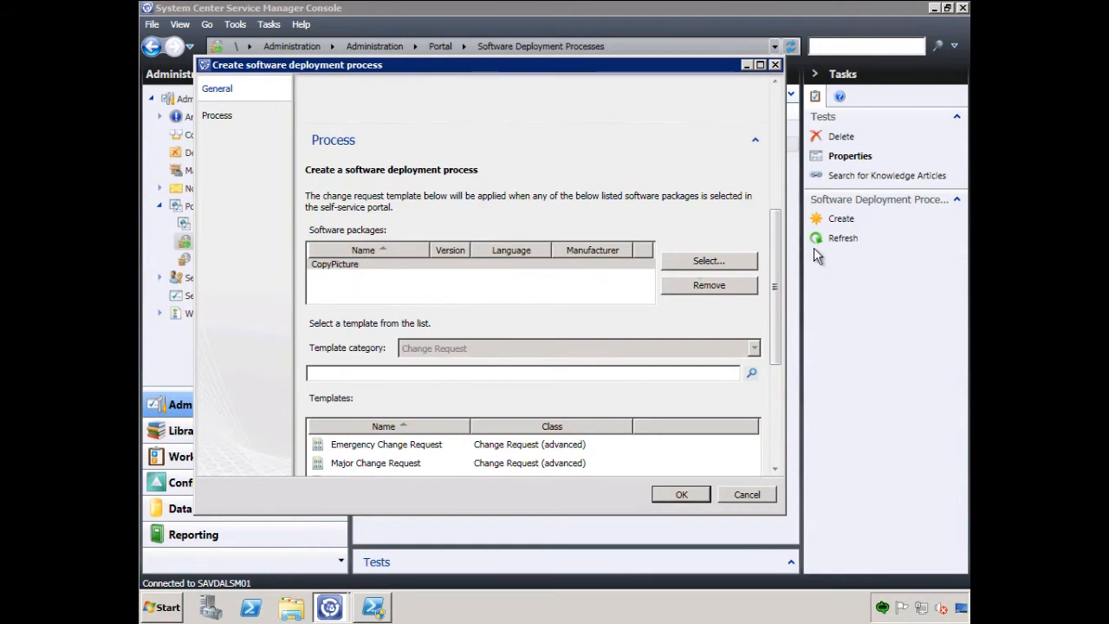
drag(774, 246, 778, 319)
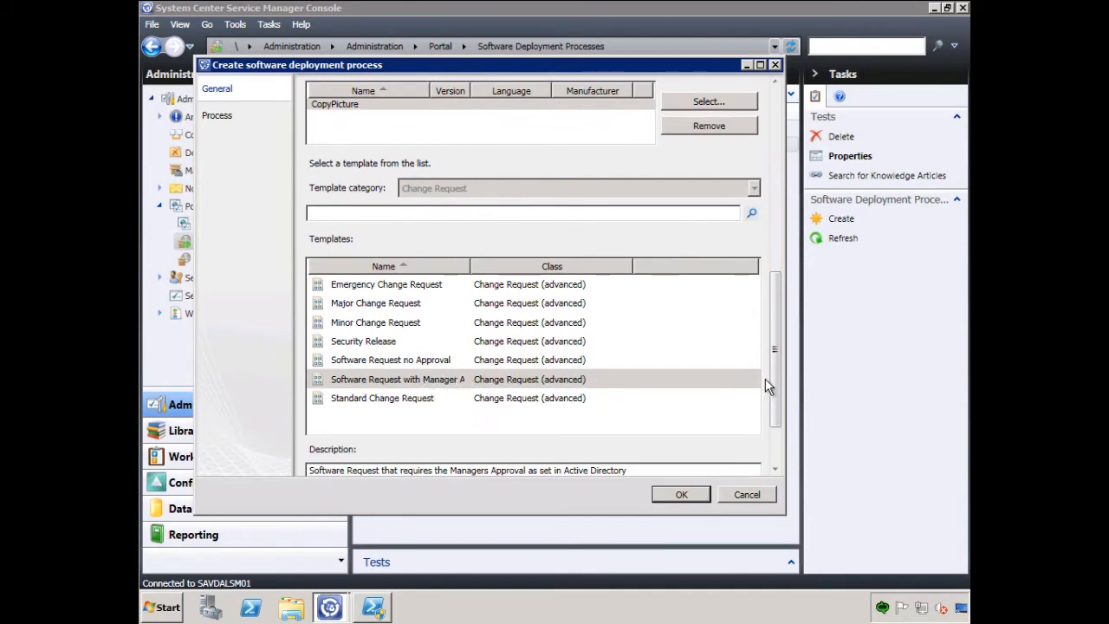
drag(778, 368, 782, 436)
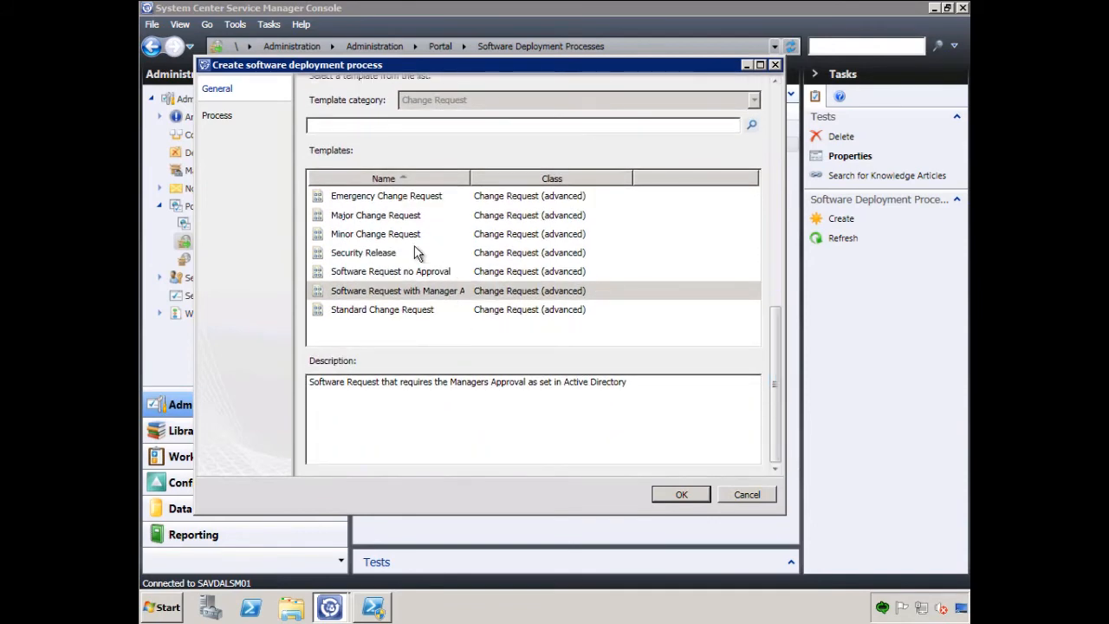
click(680, 497)
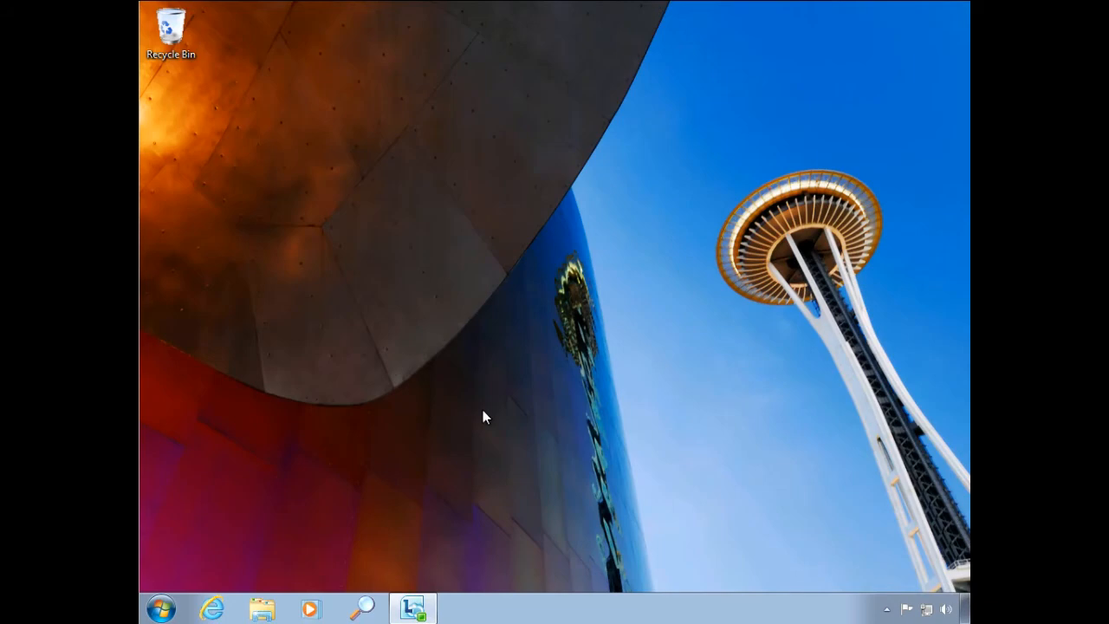
- Switch to Internet Explorer on the client, open the Service Manager End User Self-Service Portal and select CopyPicture in a new software request
click(213, 609)
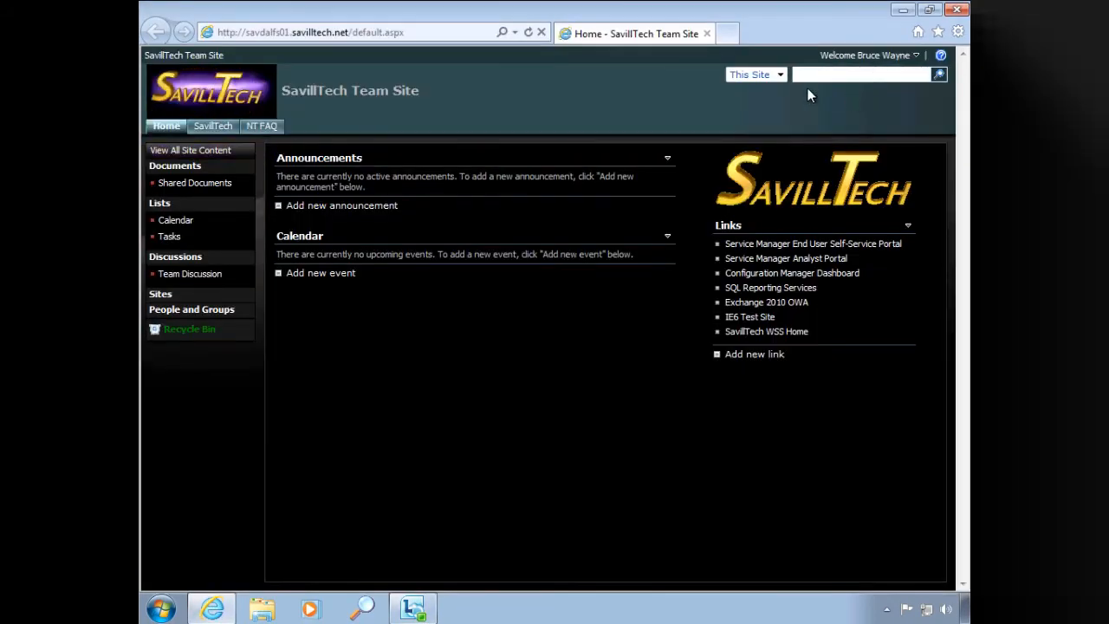
click(829, 247)
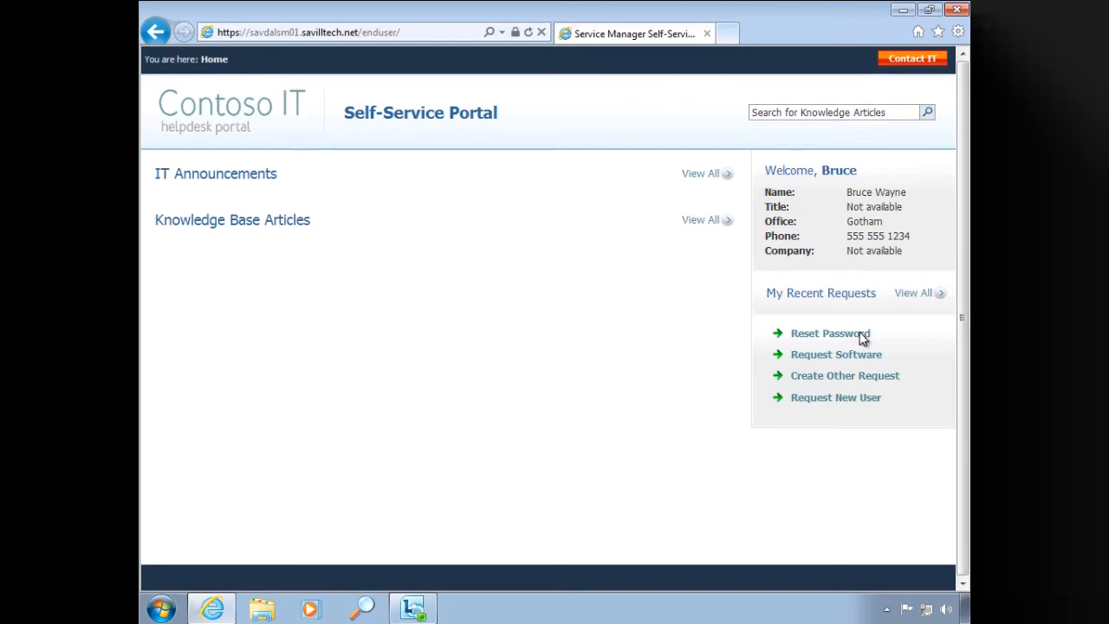
click(837, 357)
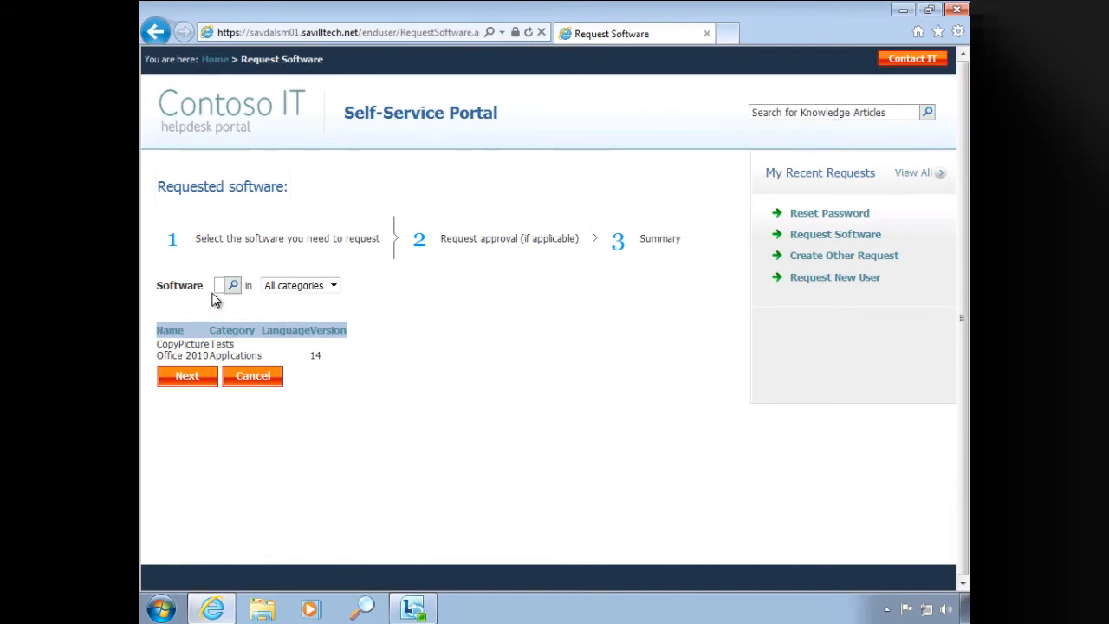
click(333, 287)
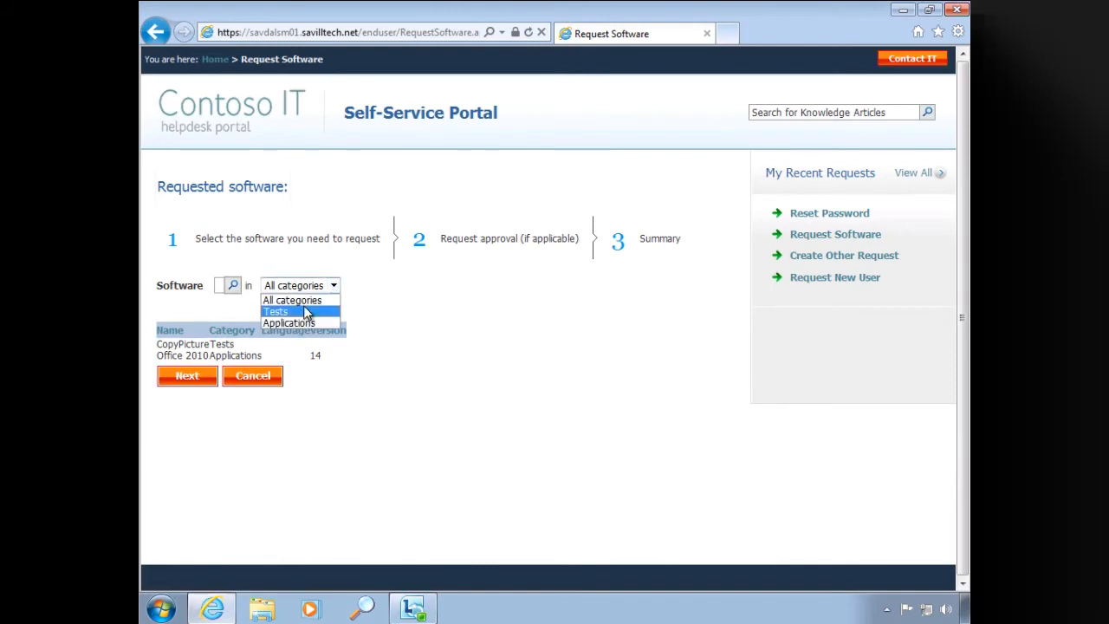
click(198, 348)
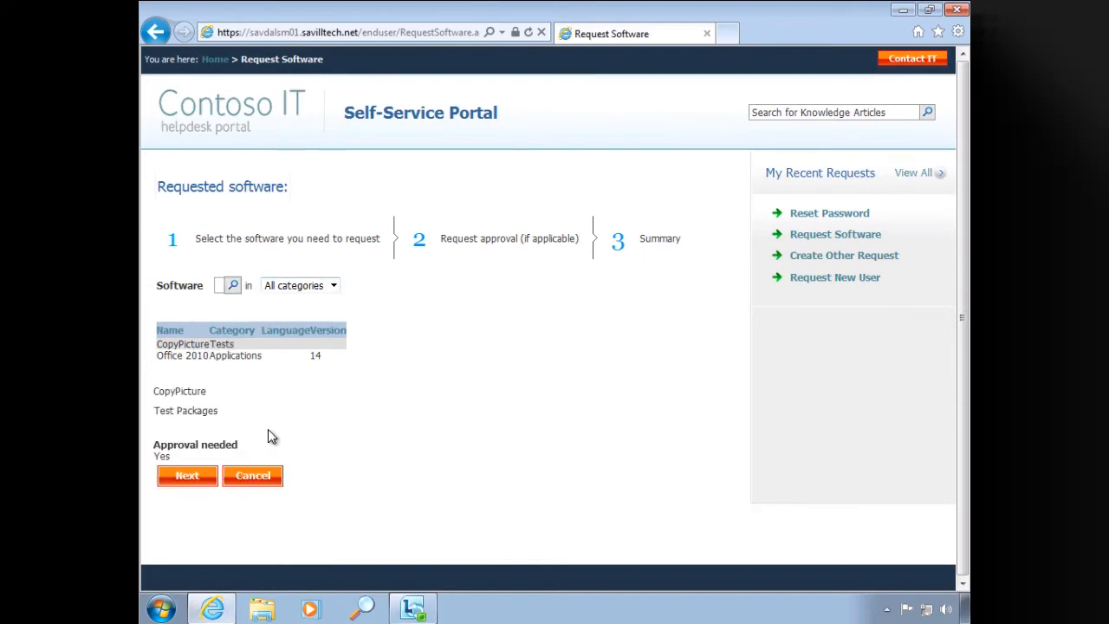
- Give the justification "I need to test this" and submit the CopyPicture software request
click(186, 477)
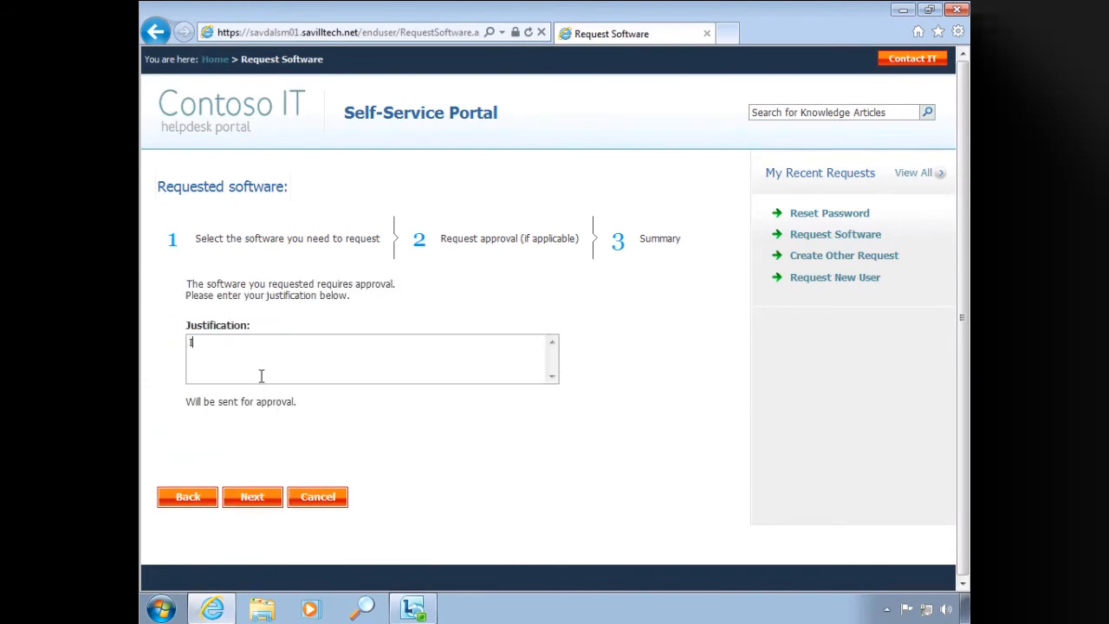
text(to the)
key(BackSpace)
key(BackSpace)
text(est this)
click(258, 498)
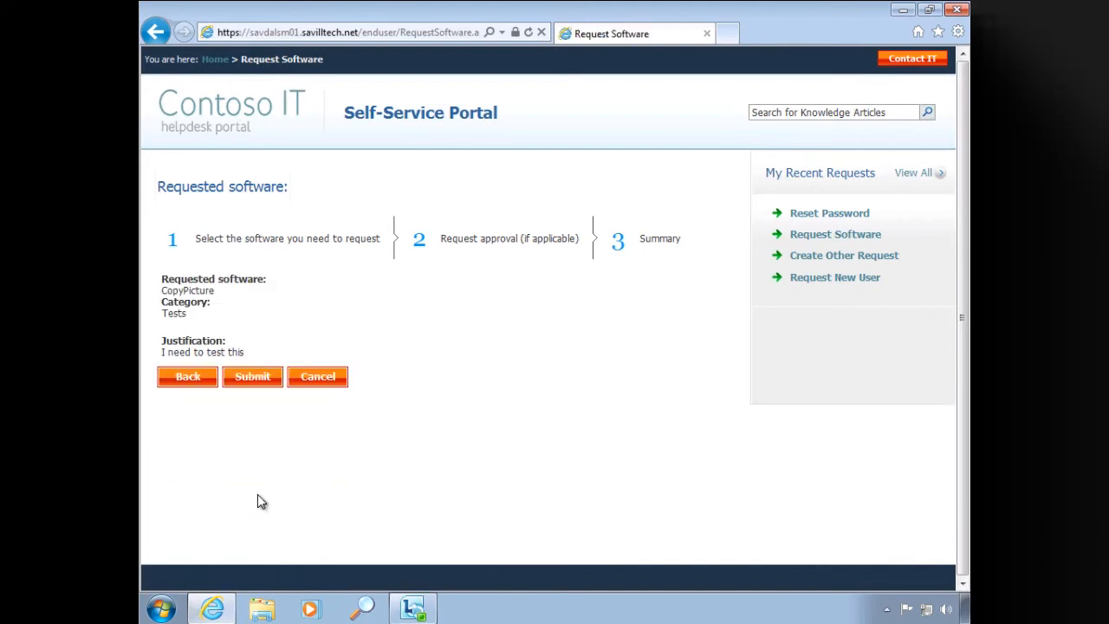
click(251, 379)
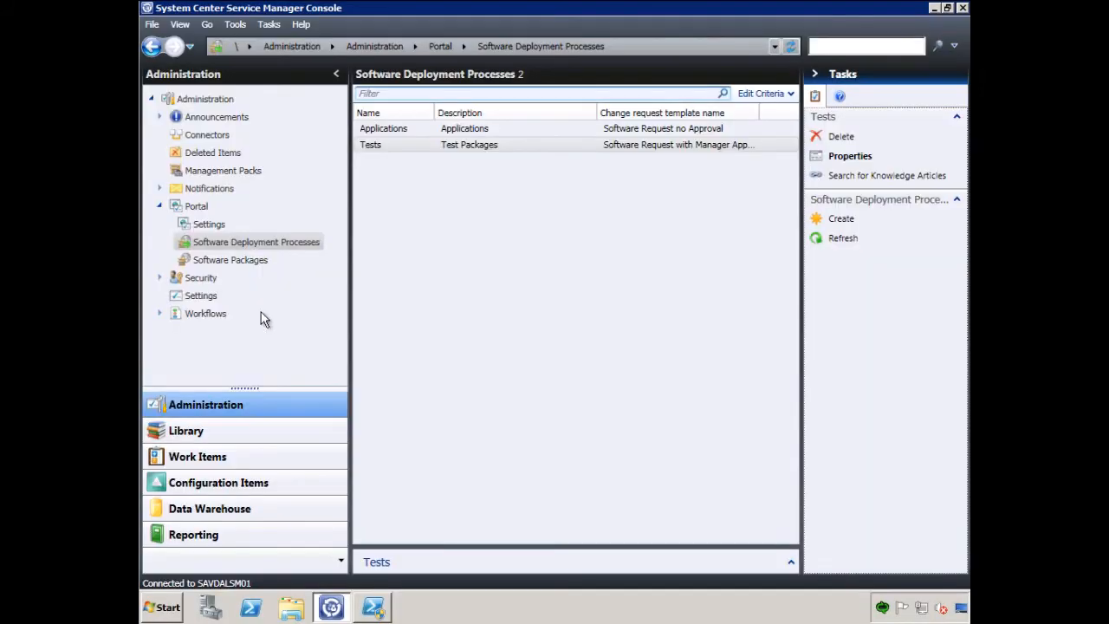
- Back in the Service Manager console, inspect the Install CopyPicture change request's general details and process activities, then close it without saving
click(221, 458)
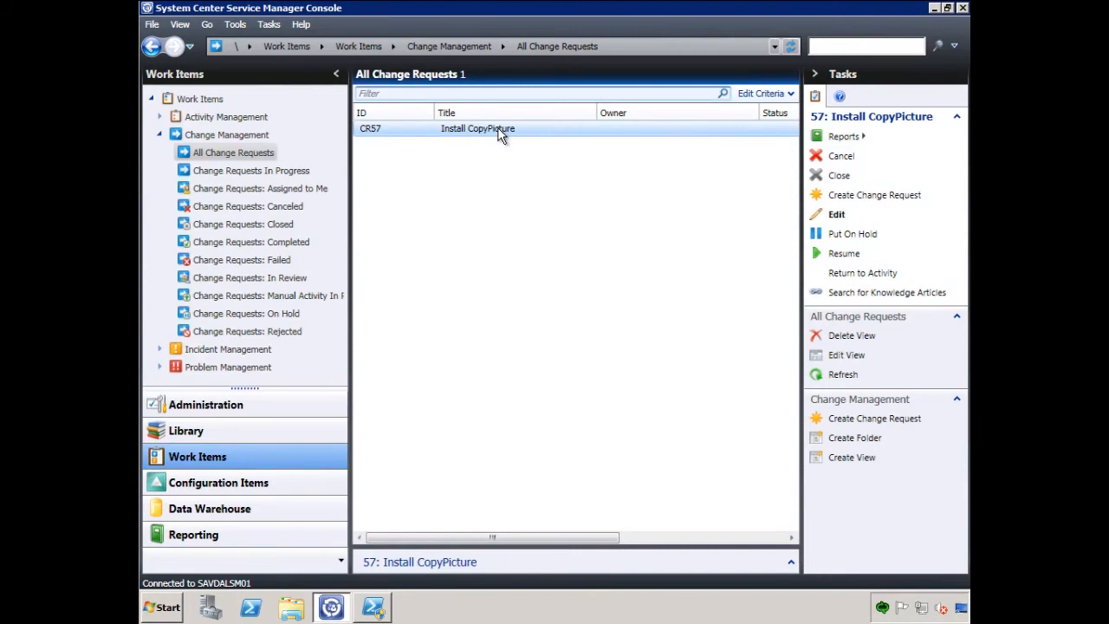
click(838, 215)
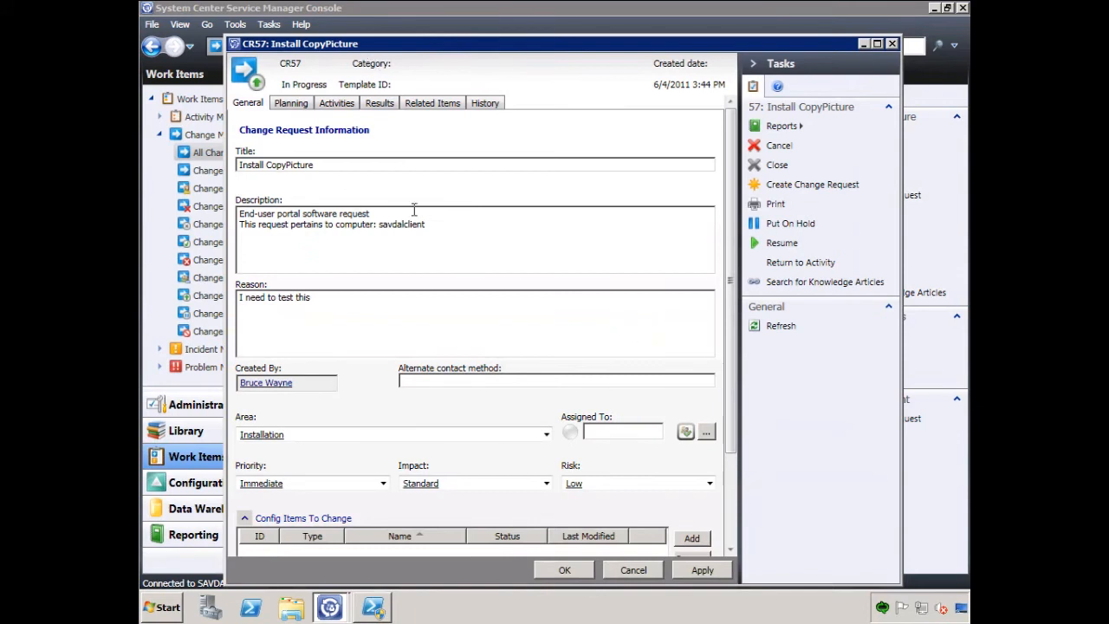
click(341, 104)
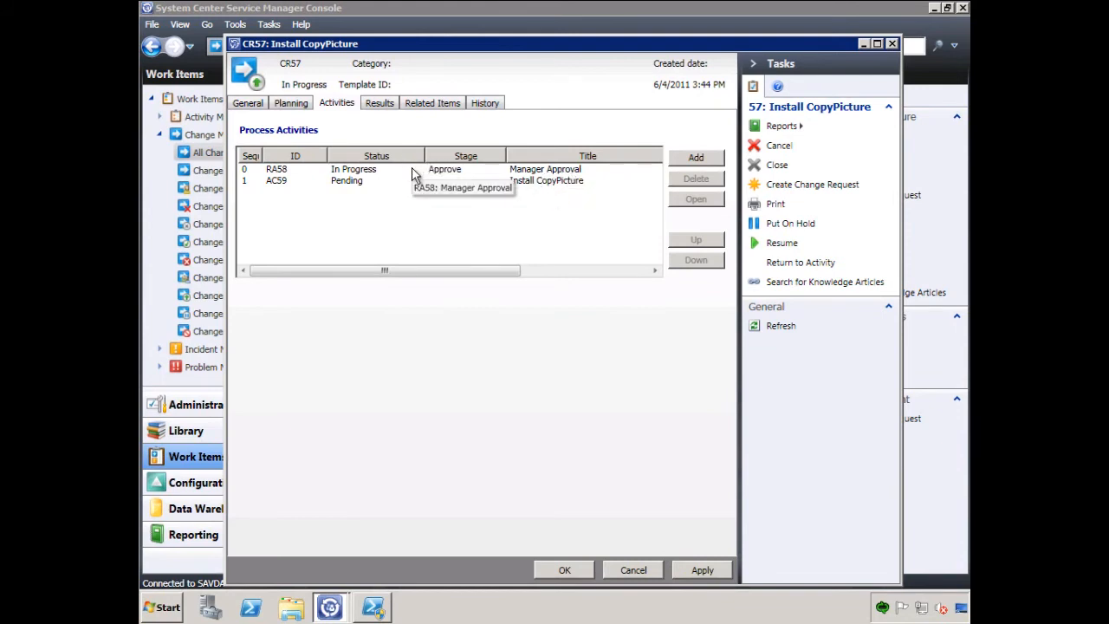
click(633, 570)
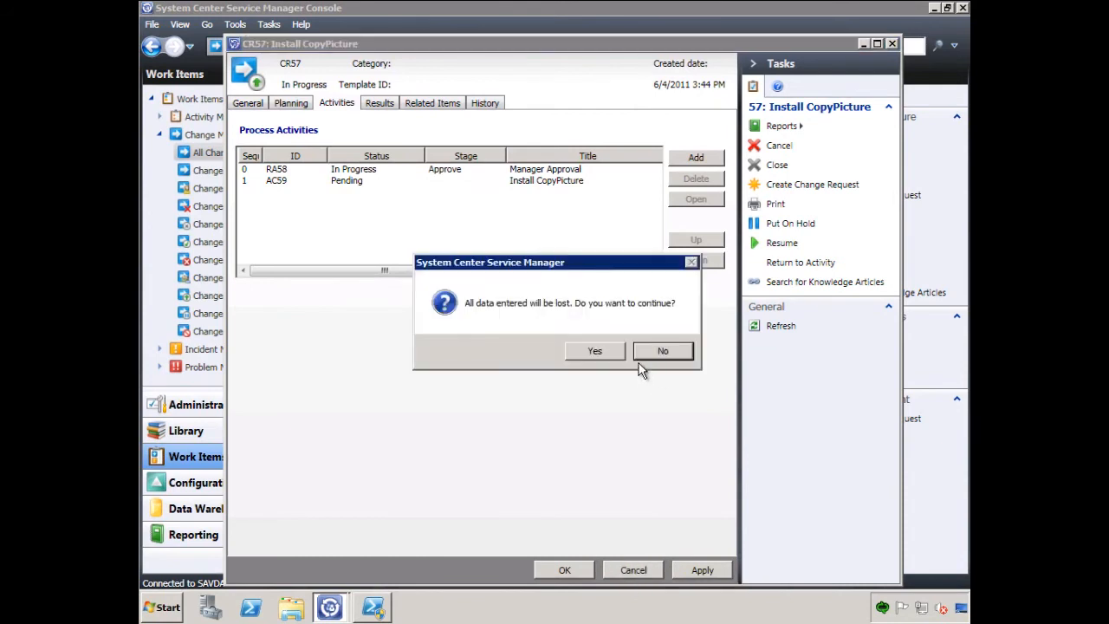
click(606, 354)
- Look up the requesting user's record among the configuration items and check who is set as their manager
click(217, 488)
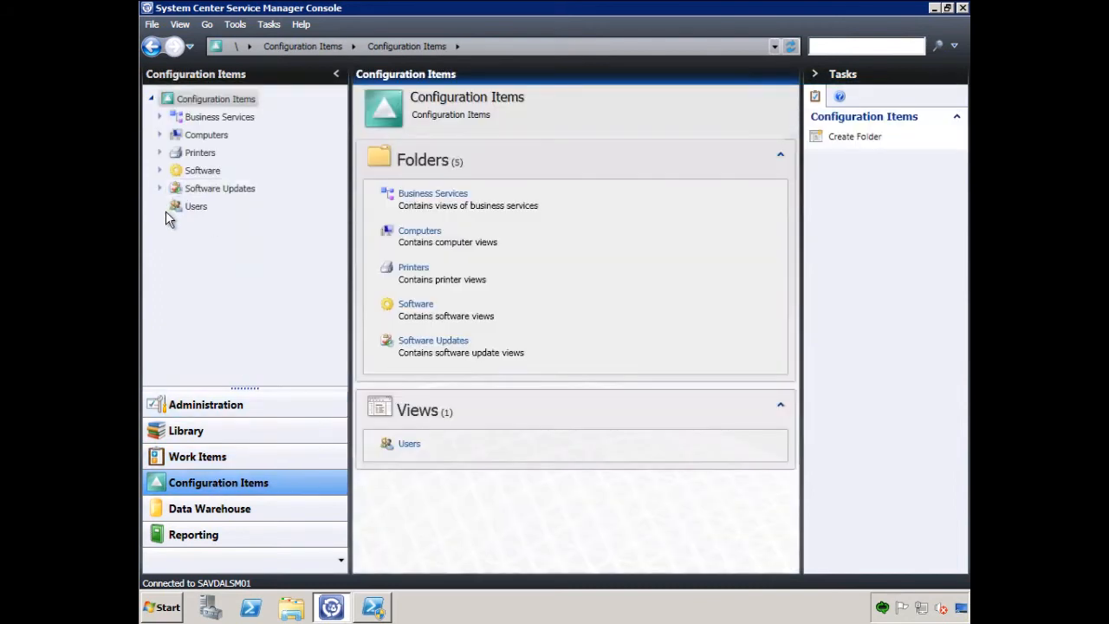
click(196, 206)
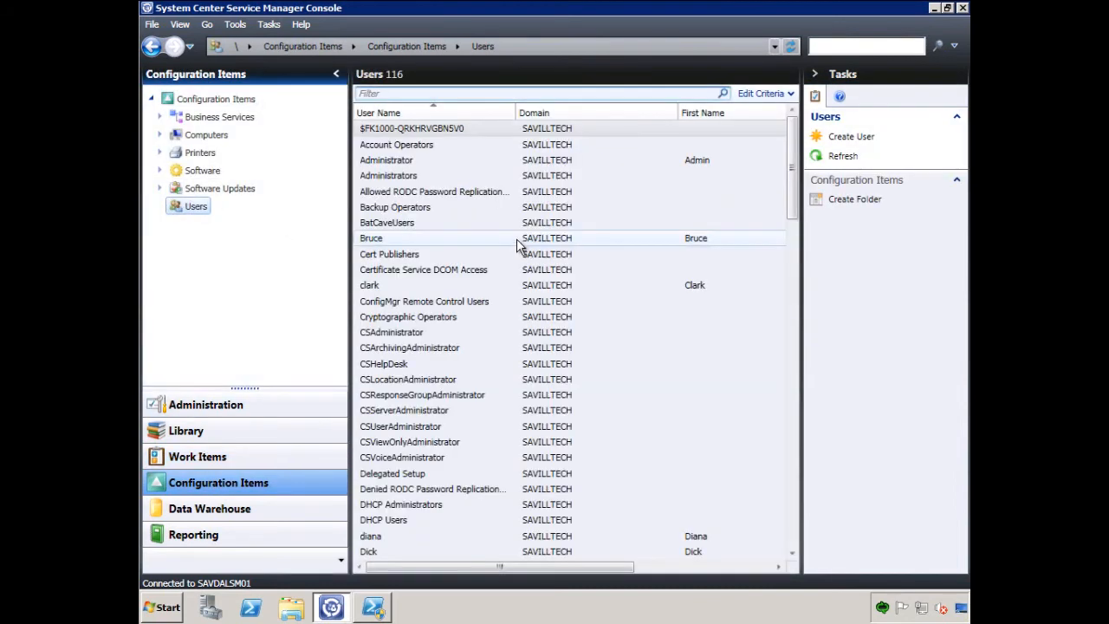
click(392, 239)
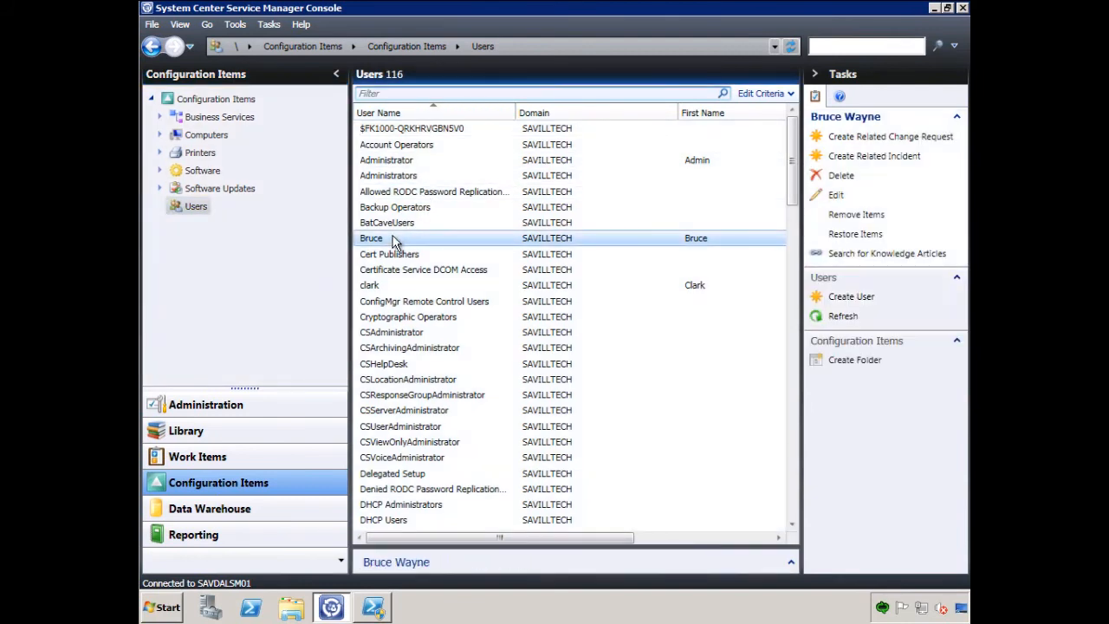
click(835, 195)
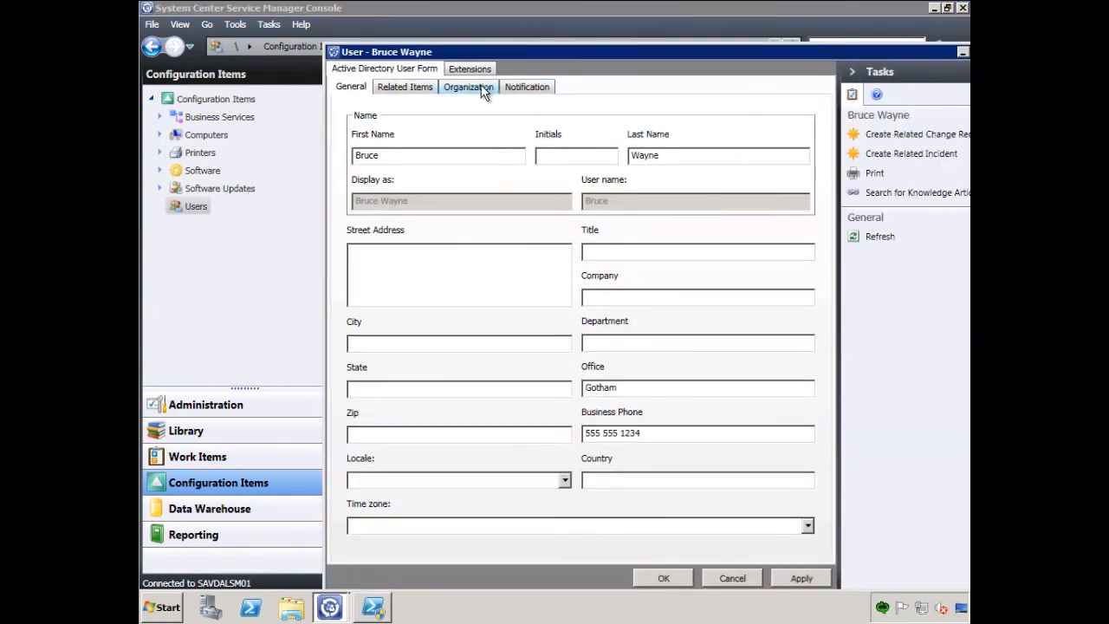
click(481, 90)
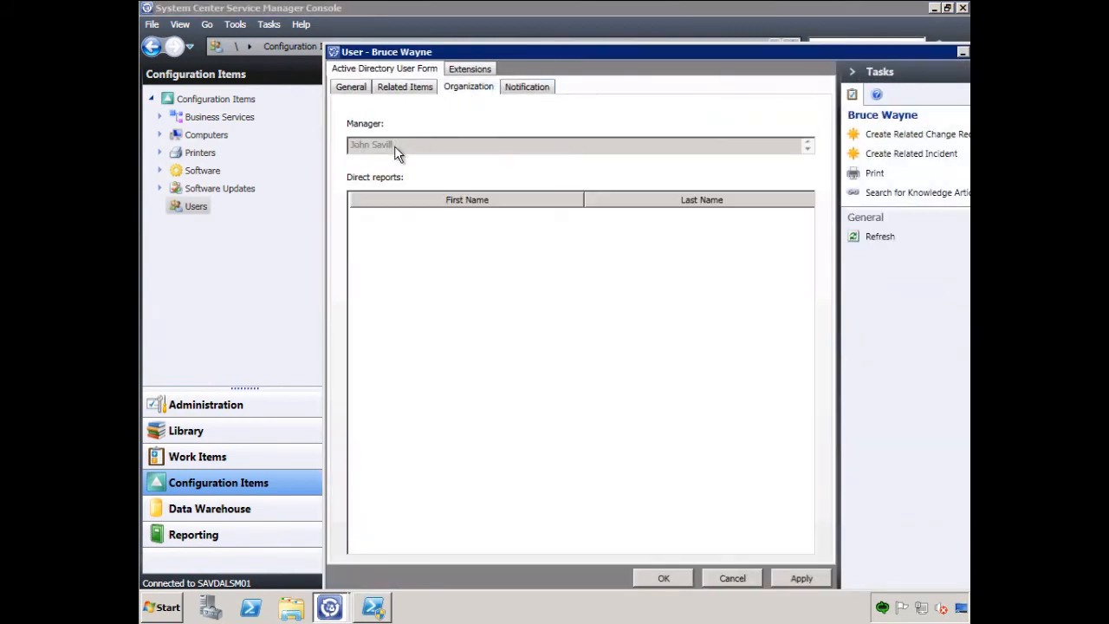
click(732, 578)
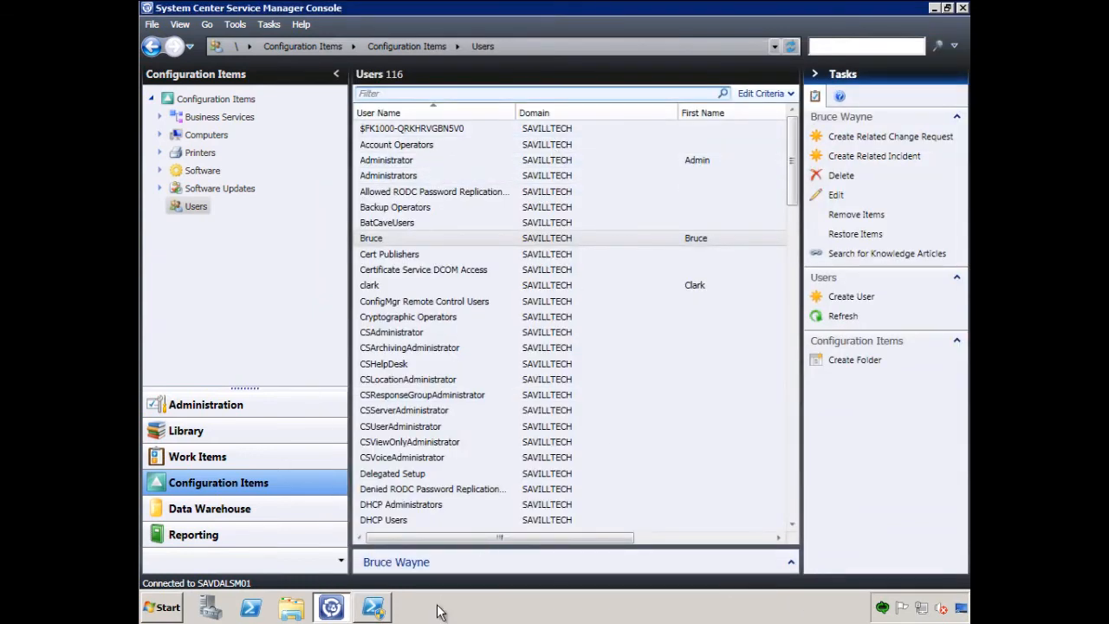
- Launch Internet Explorer as a different user, entering the manager's user name and account password
click(164, 607)
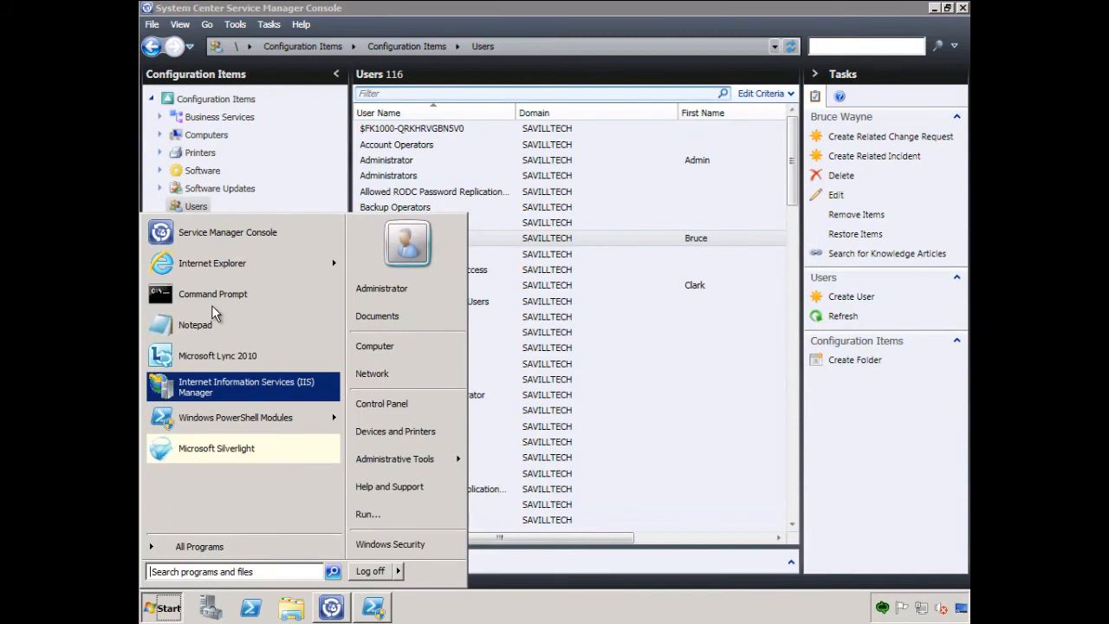
mouse_move(217, 264)
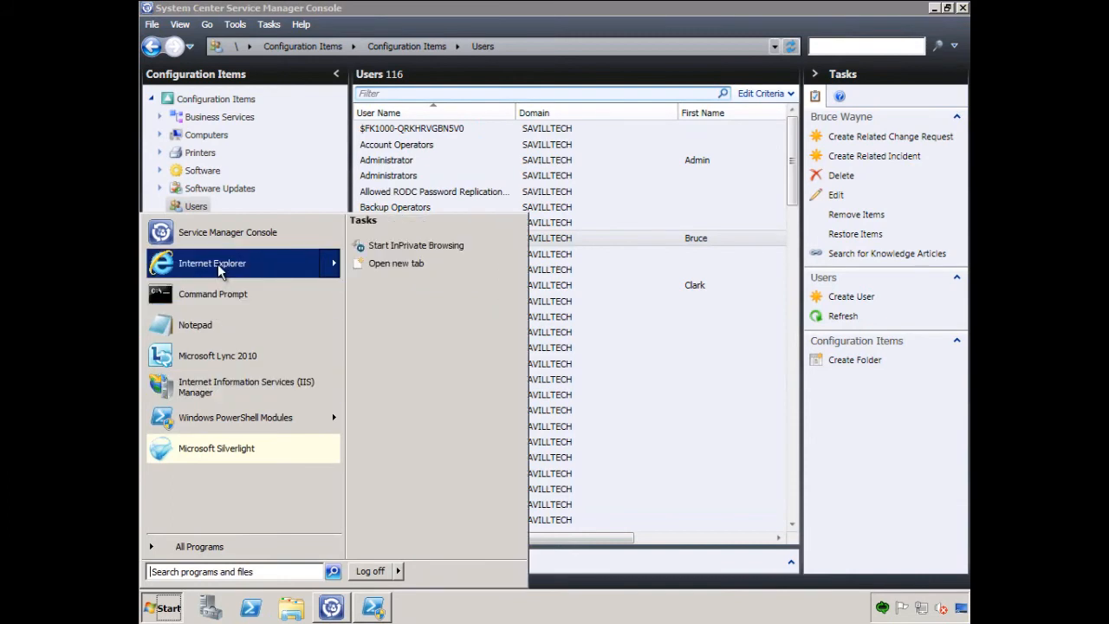
right_click(218, 263)
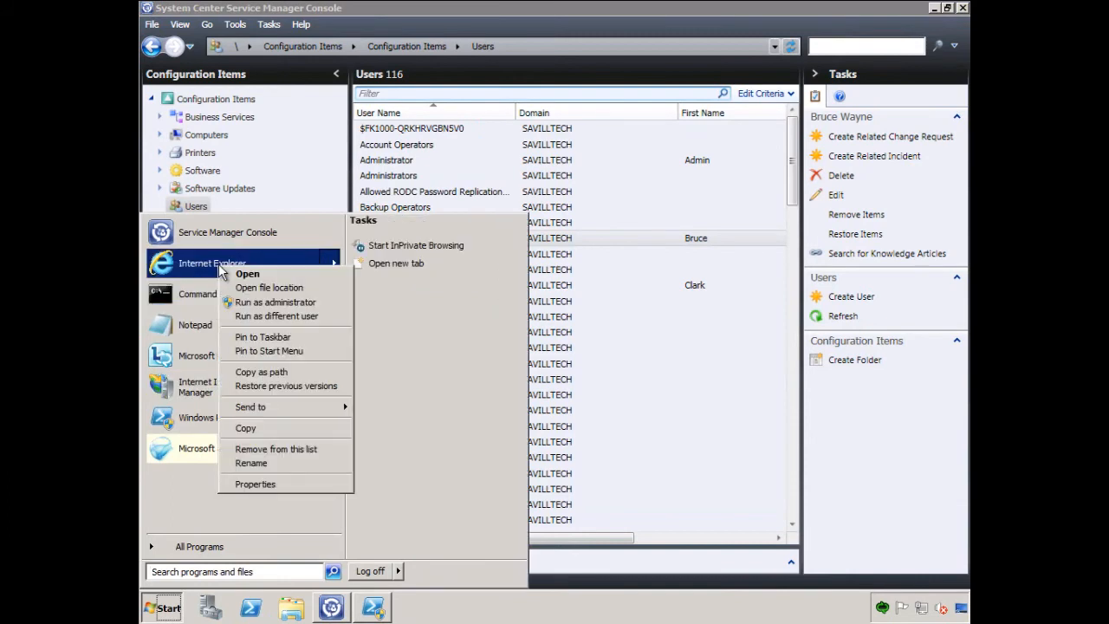
click(268, 317)
text(john)
key(Tab)
text(•••••••)
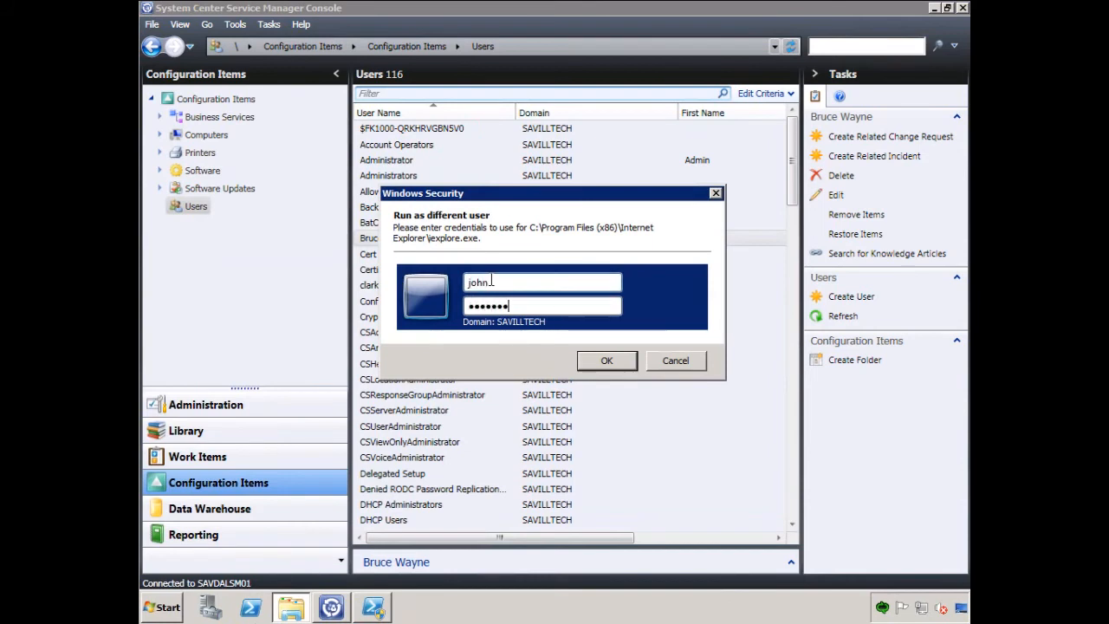
click(623, 361)
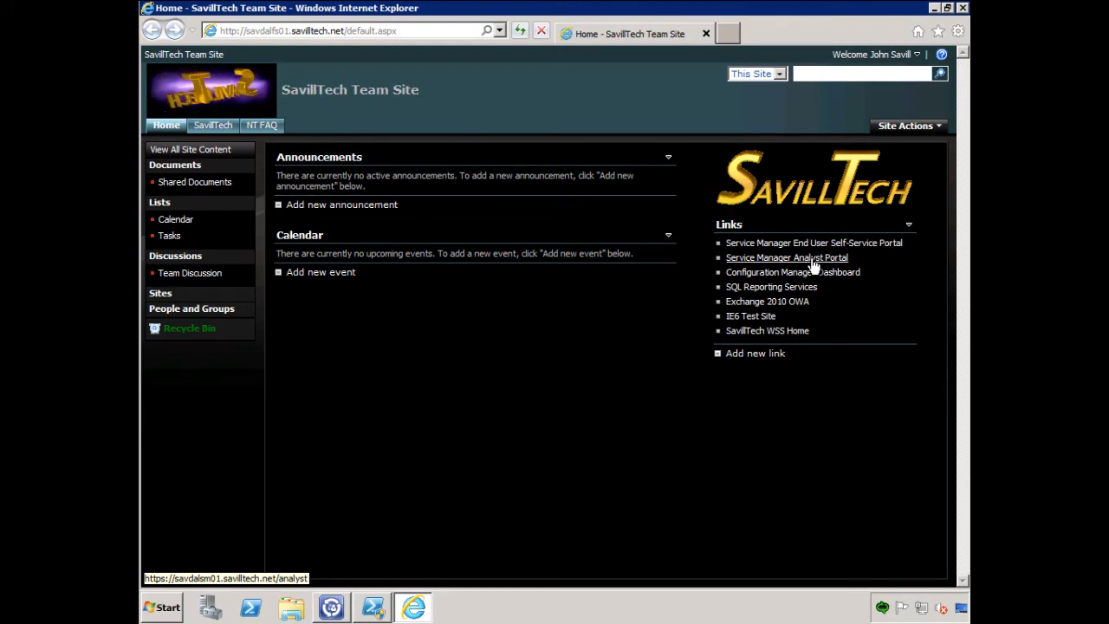
- Go to the Service Manager Analyst Portal and open the details of the pending Manager Approval review activity
click(813, 262)
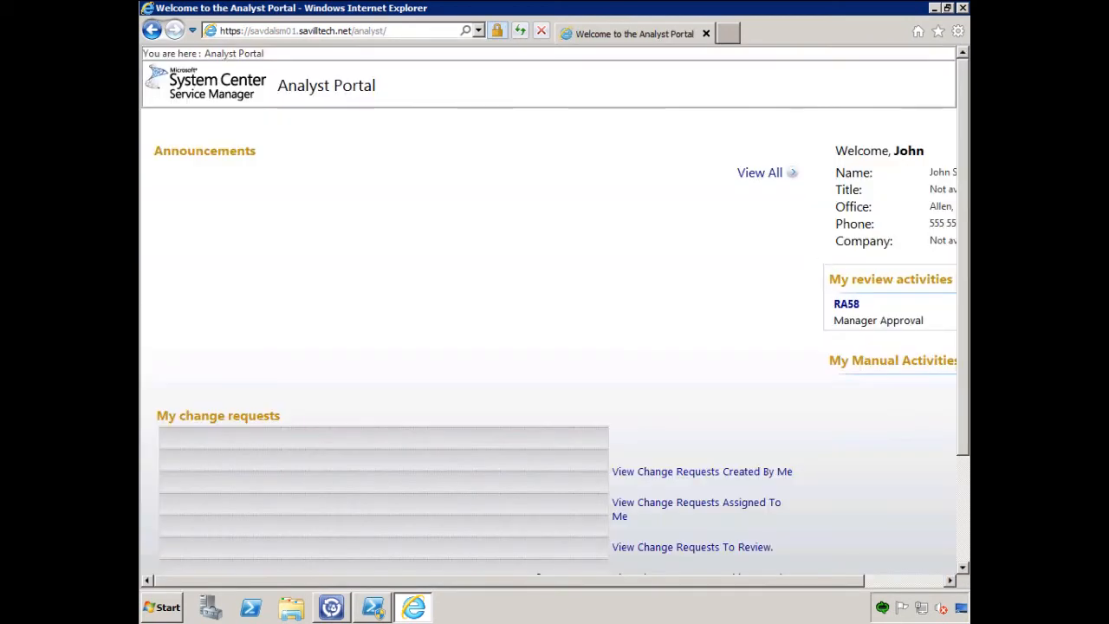
scroll(963, 299, down, 3)
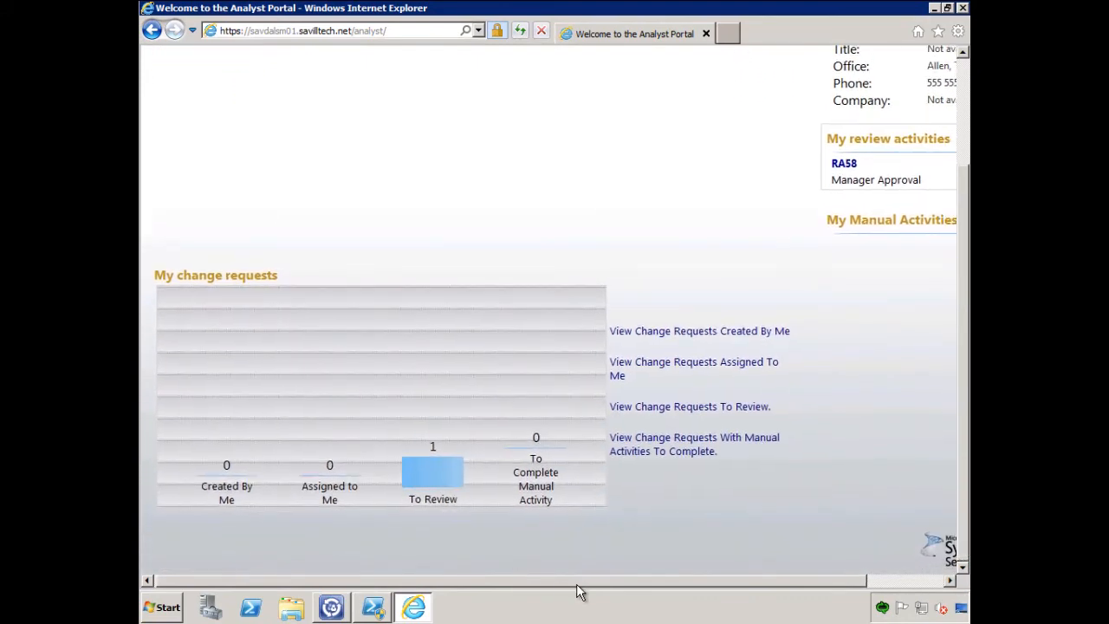
drag(577, 581, 658, 581)
scroll(966, 447, up, 3)
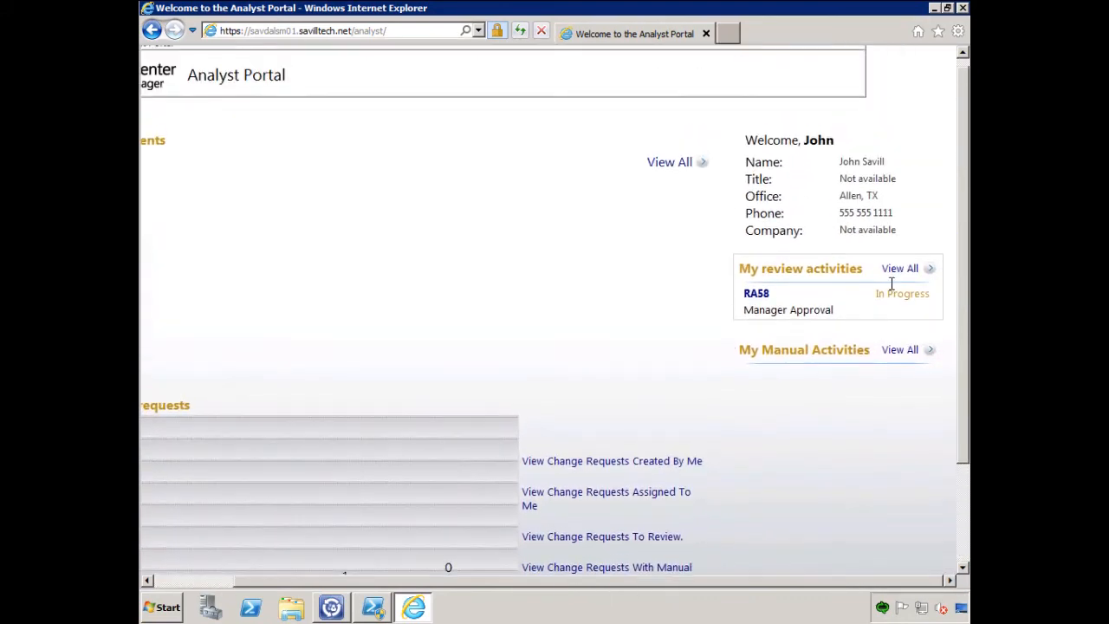
click(768, 297)
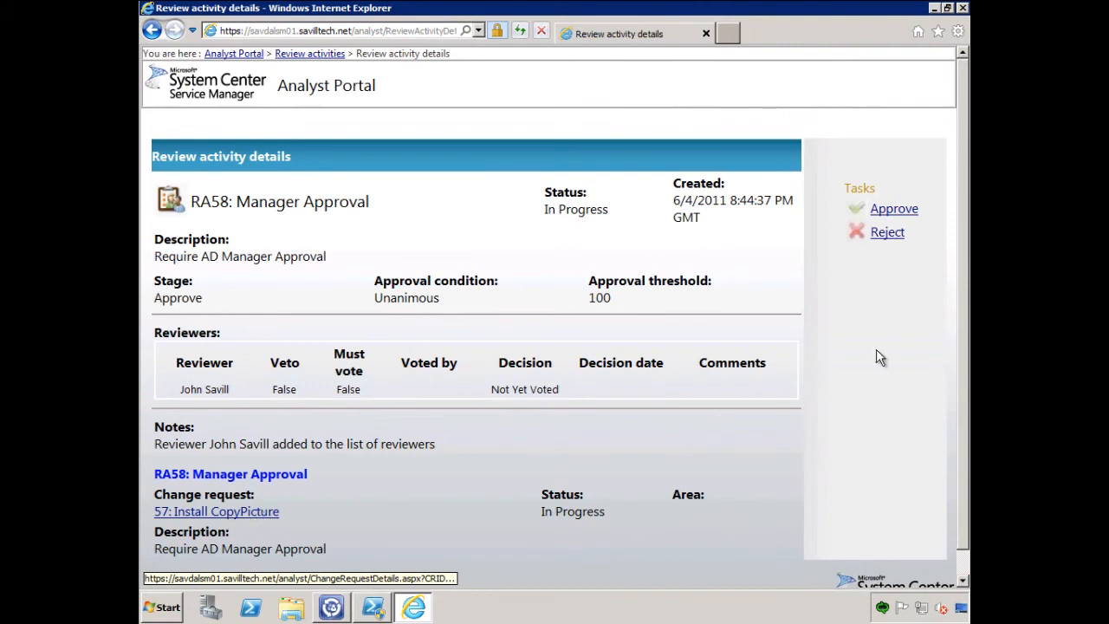
- Approve the Manager Approval review activity for the listed reviewer with the comment "Good to me", and dismiss the approval dialog
click(897, 211)
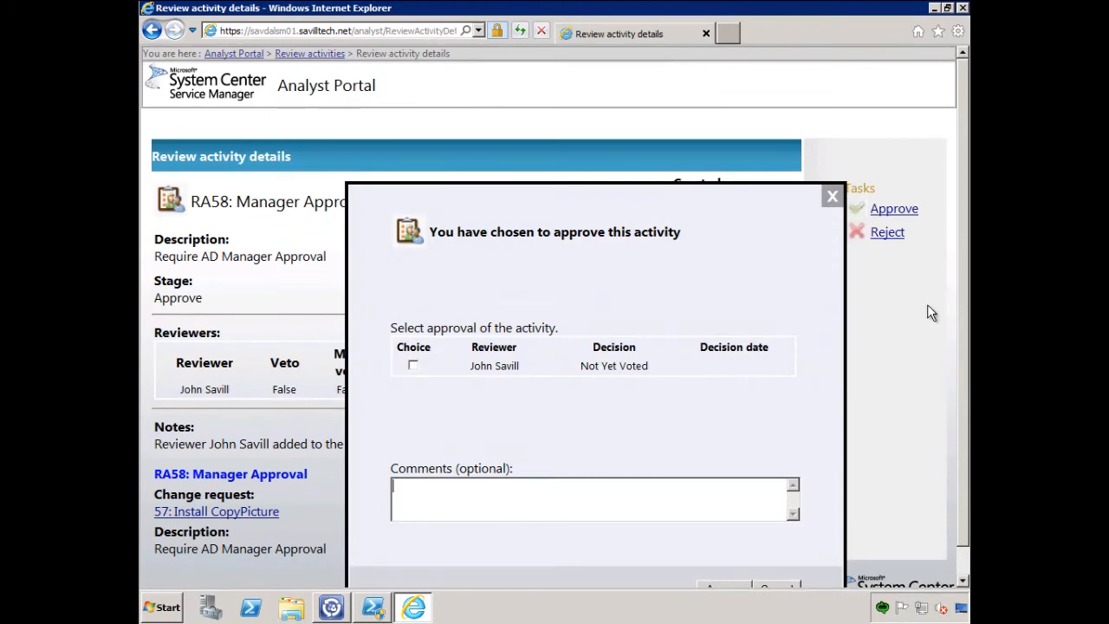
drag(960, 310, 960, 343)
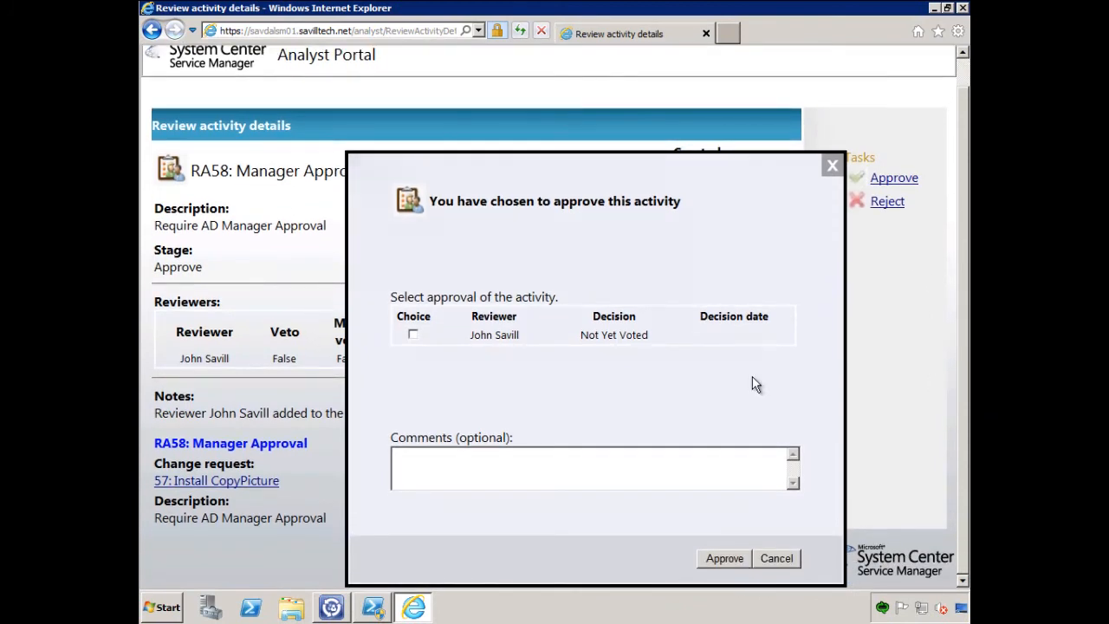
click(414, 334)
click(450, 468)
text(Good to me)
click(726, 559)
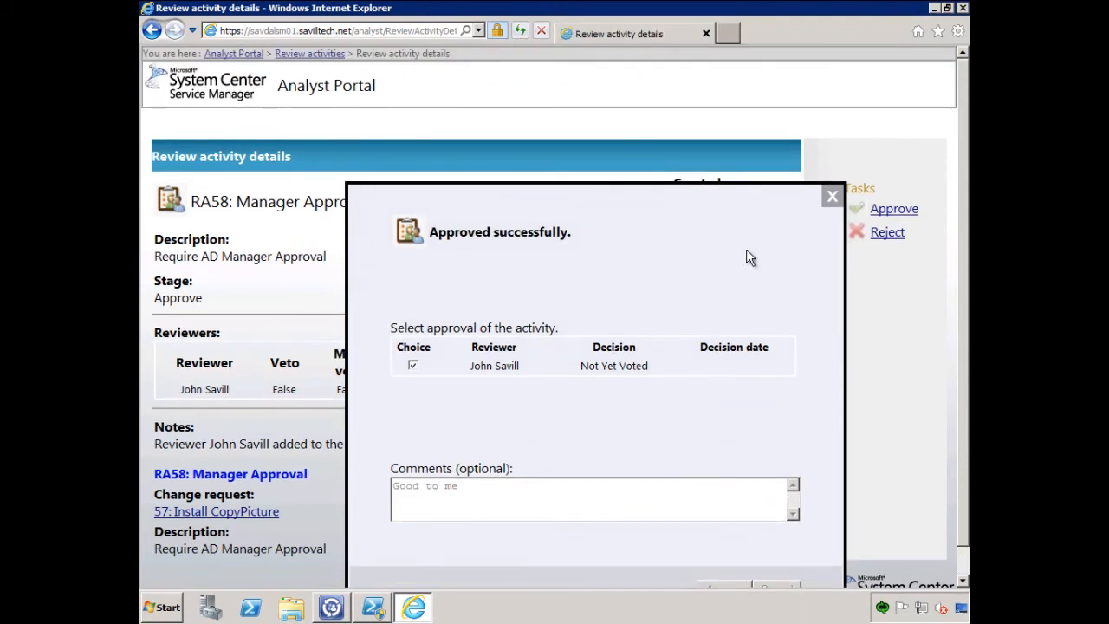
click(832, 196)
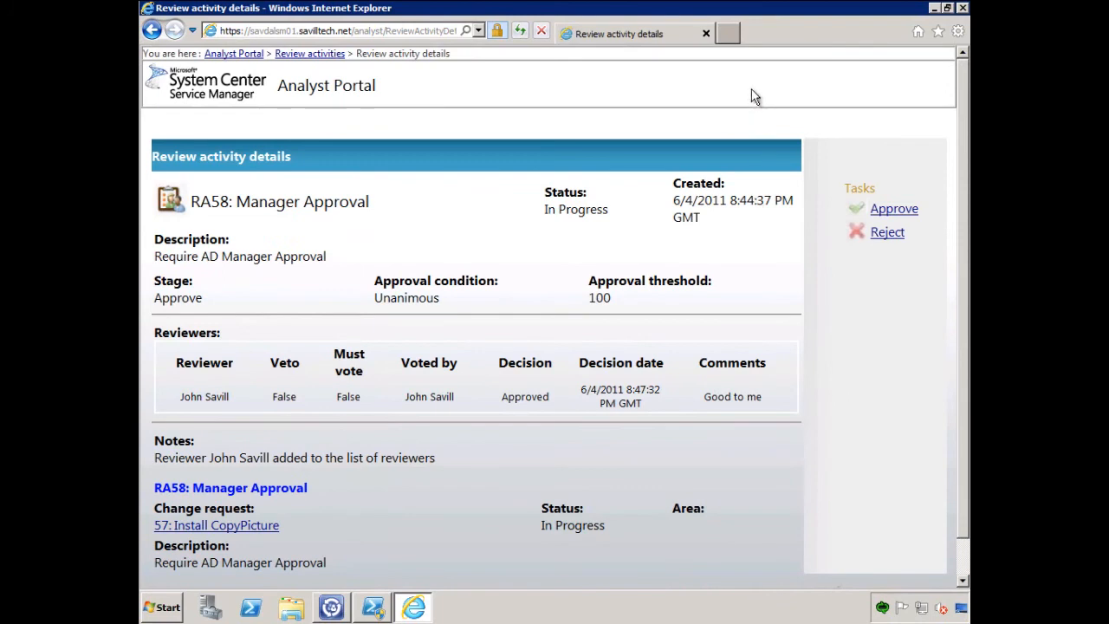
- Return to the Analyst Portal home page, refresh it to check the review activities and change requests, and close the browser
click(234, 54)
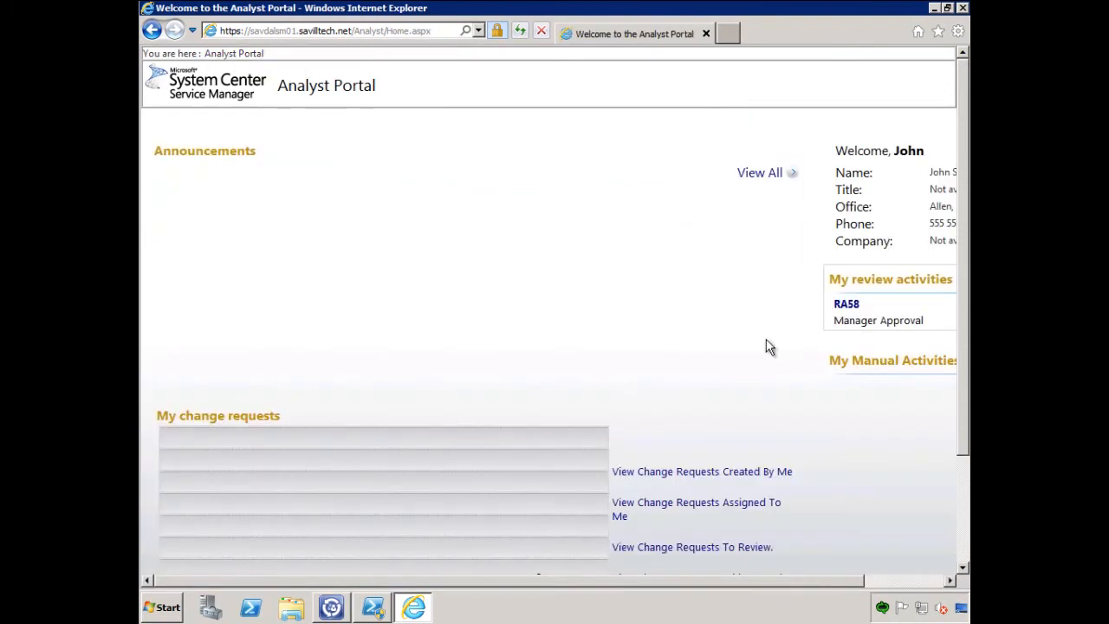
drag(964, 184, 959, 272)
drag(965, 187, 963, 166)
click(519, 33)
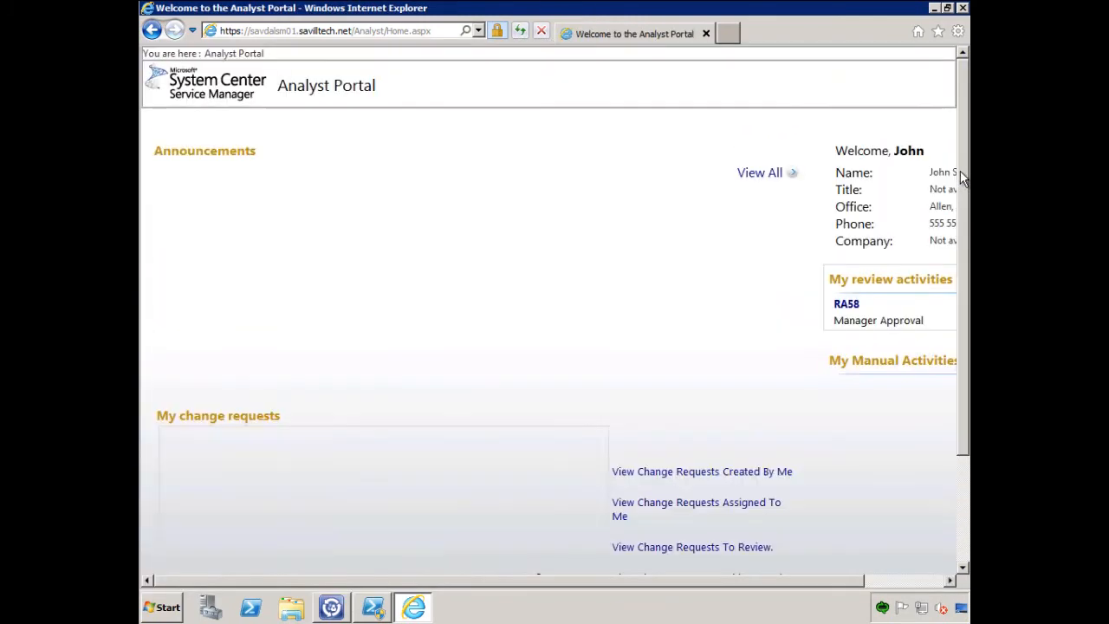
drag(960, 173, 962, 262)
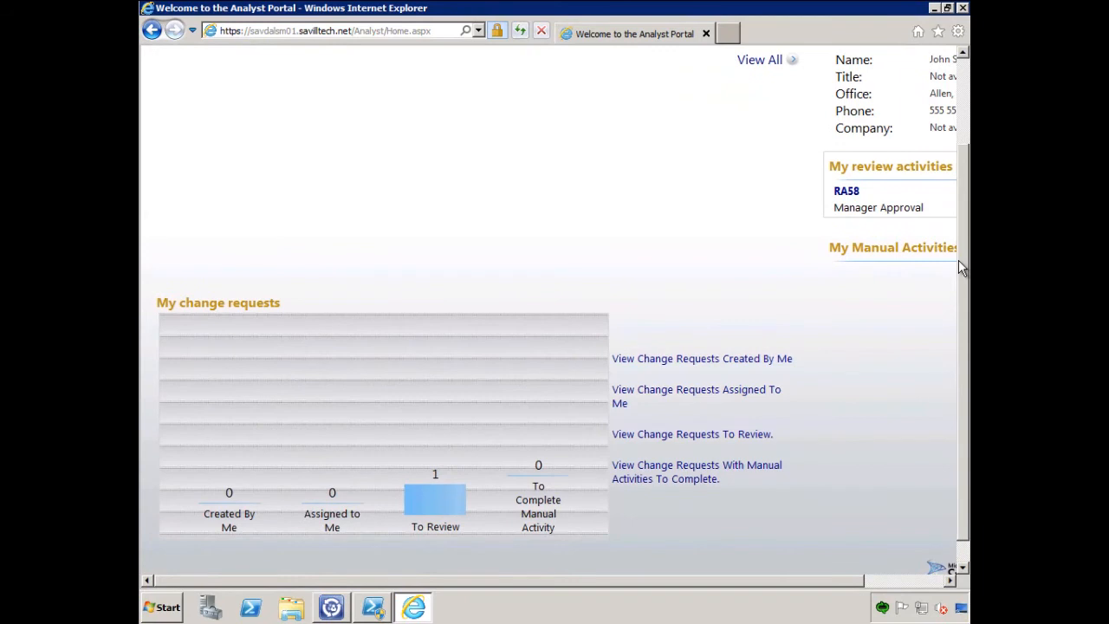
drag(817, 584, 867, 584)
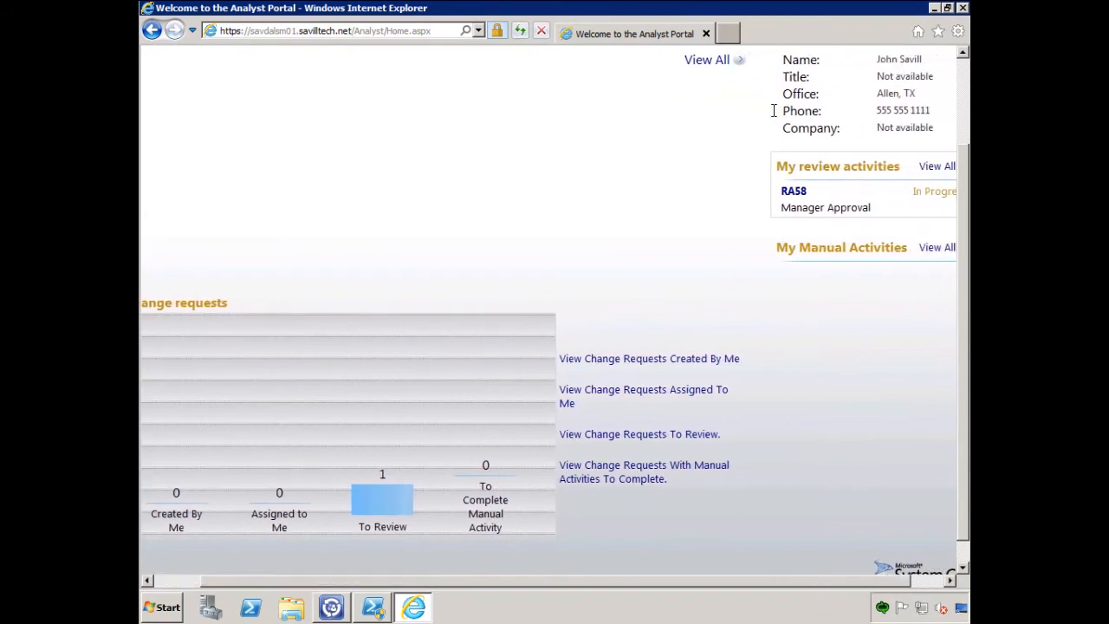
click(962, 9)
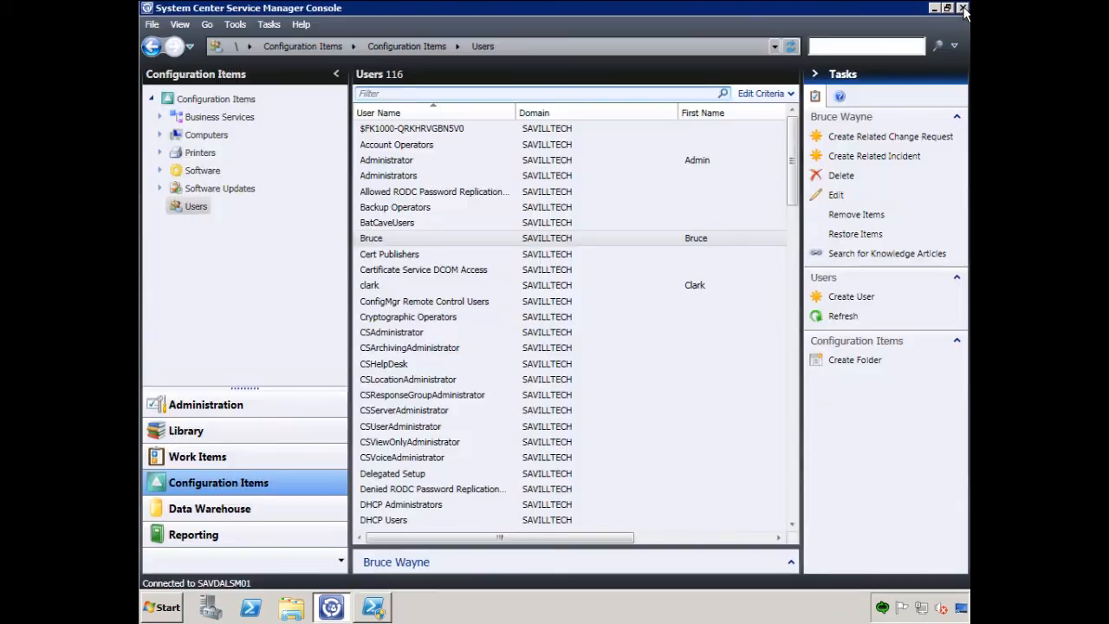
- In the Service Manager console, open the Install CopyPicture change request, check its process activities, and close it without saving
click(200, 456)
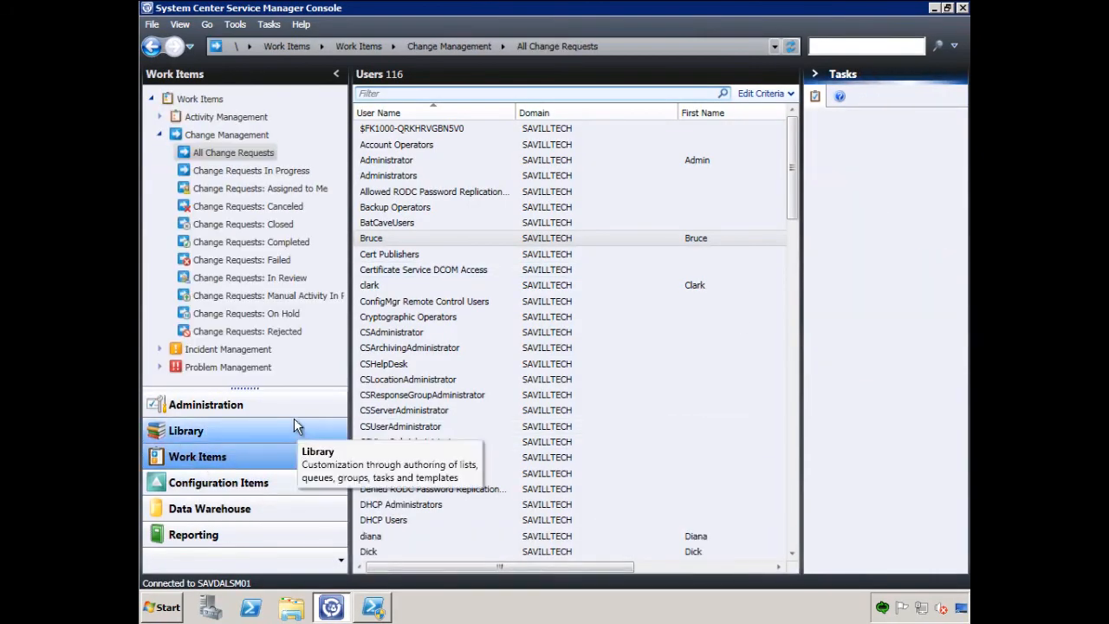
click(247, 155)
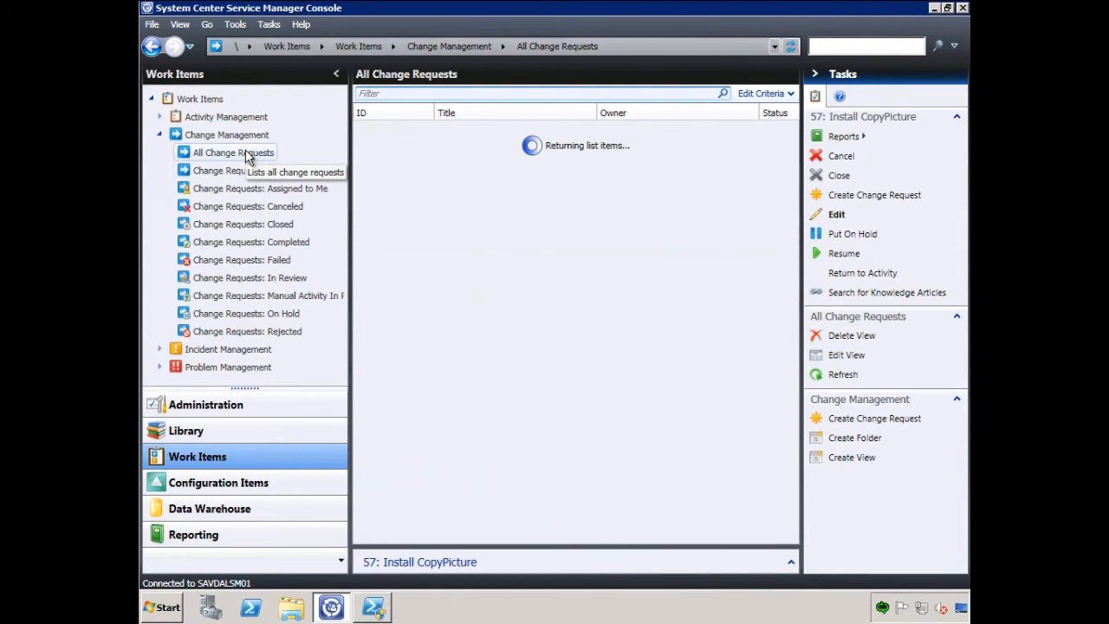
click(492, 130)
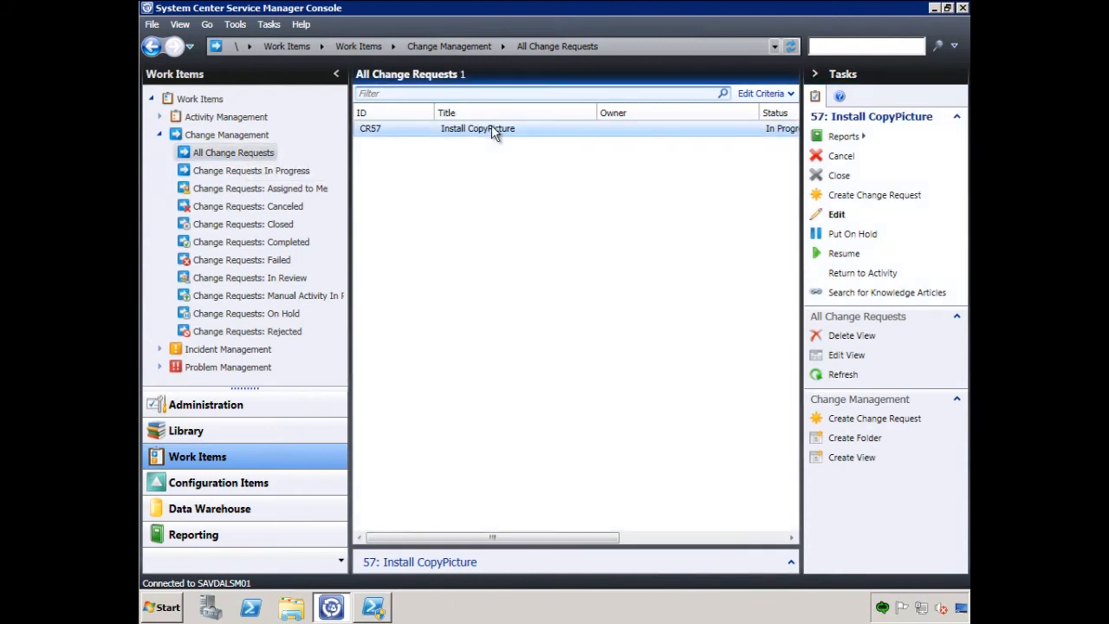
click(836, 216)
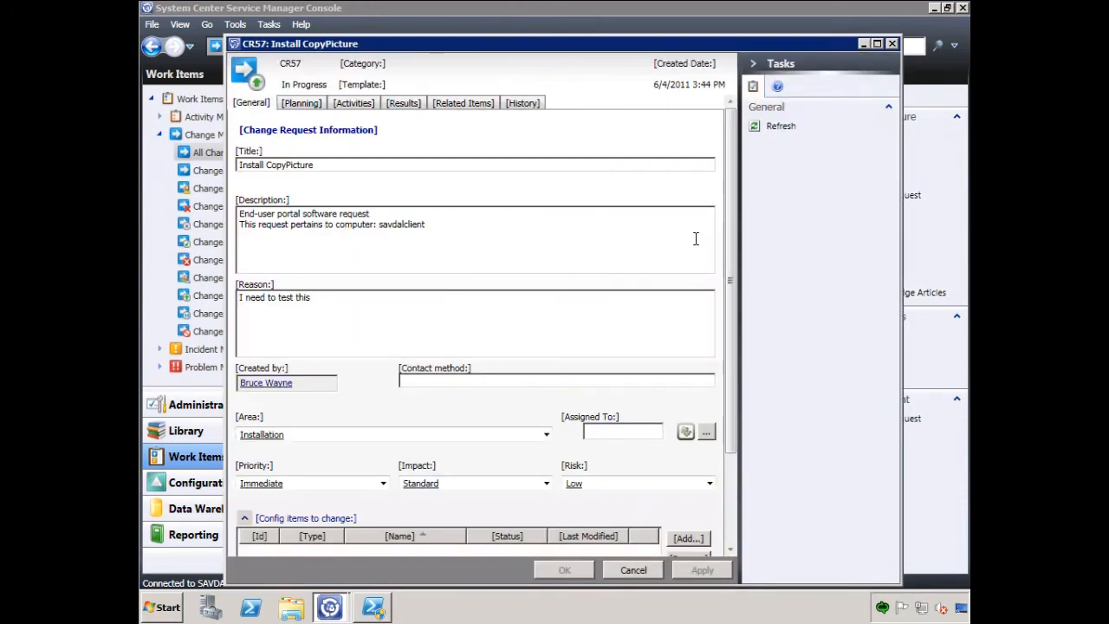
click(343, 104)
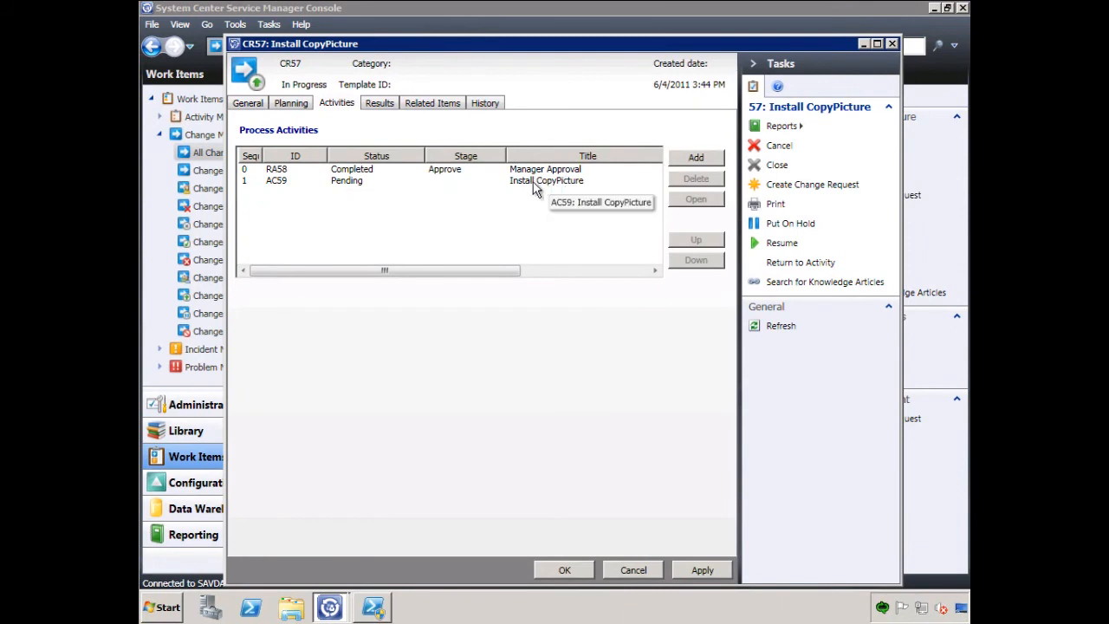
click(633, 571)
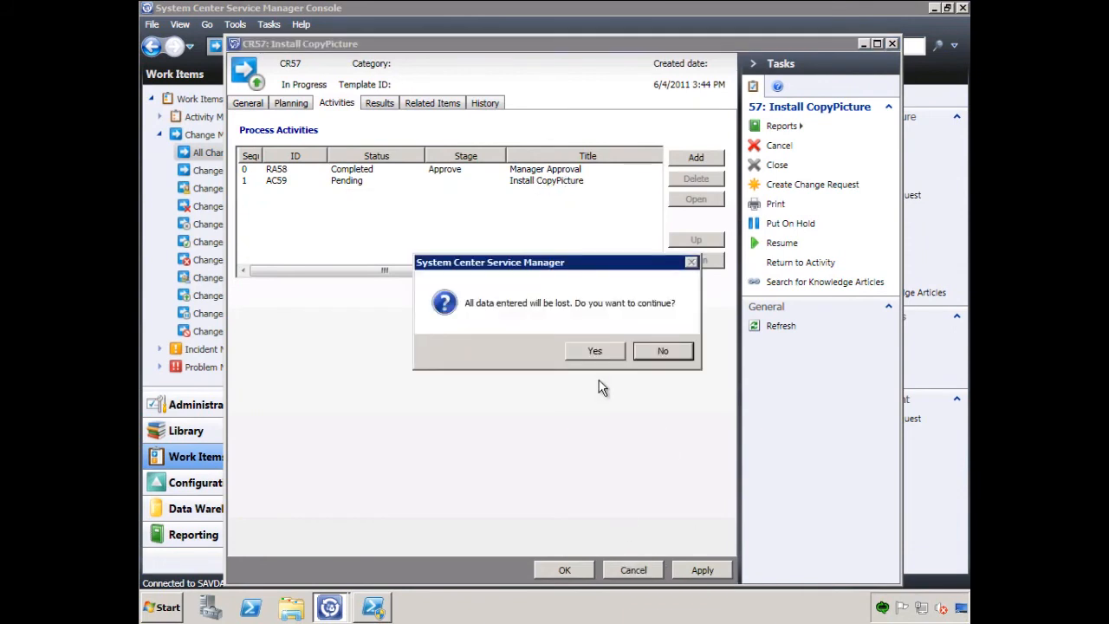
click(596, 352)
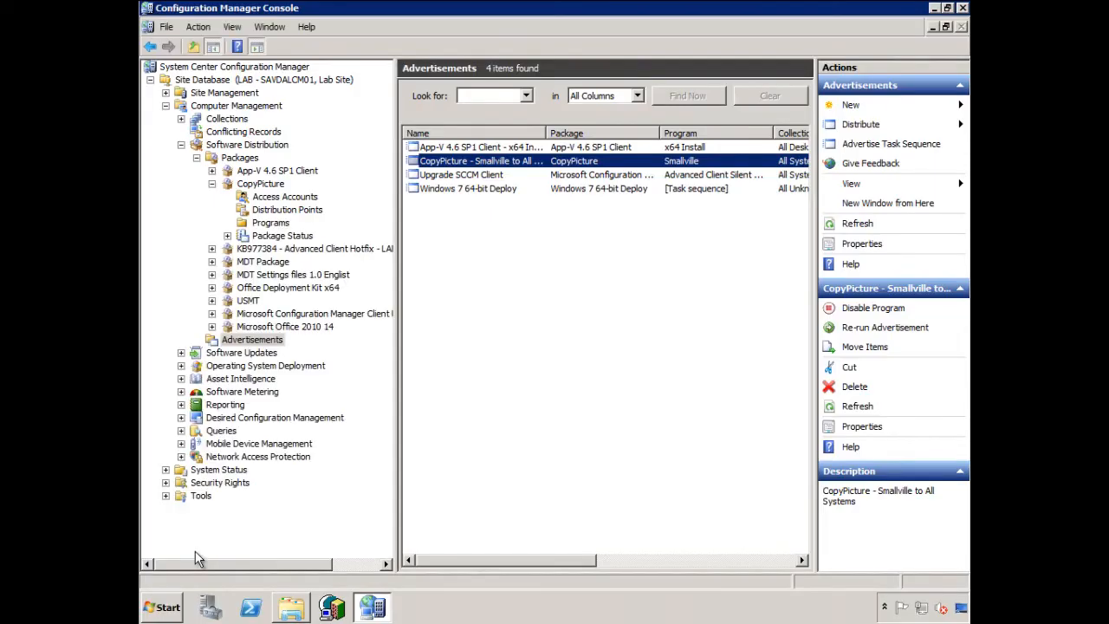
- Switch to the Configuration Manager Console, refresh the advertisements, and check the refreshed membership of the Service Manager Software Package LAB00022 collection
right_click(485, 314)
click(512, 324)
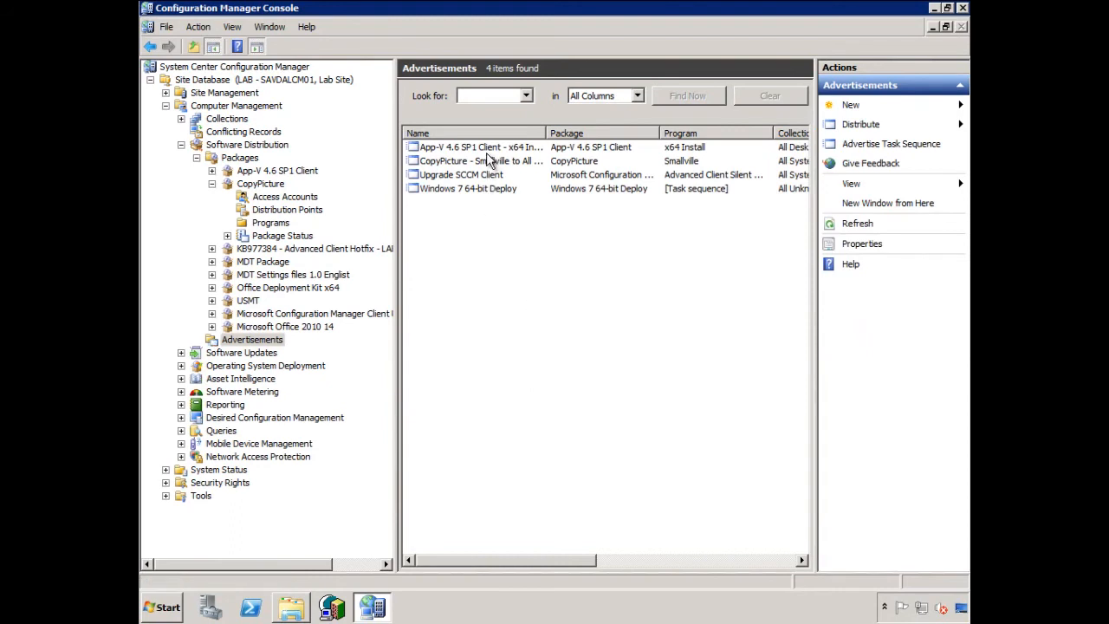
click(182, 117)
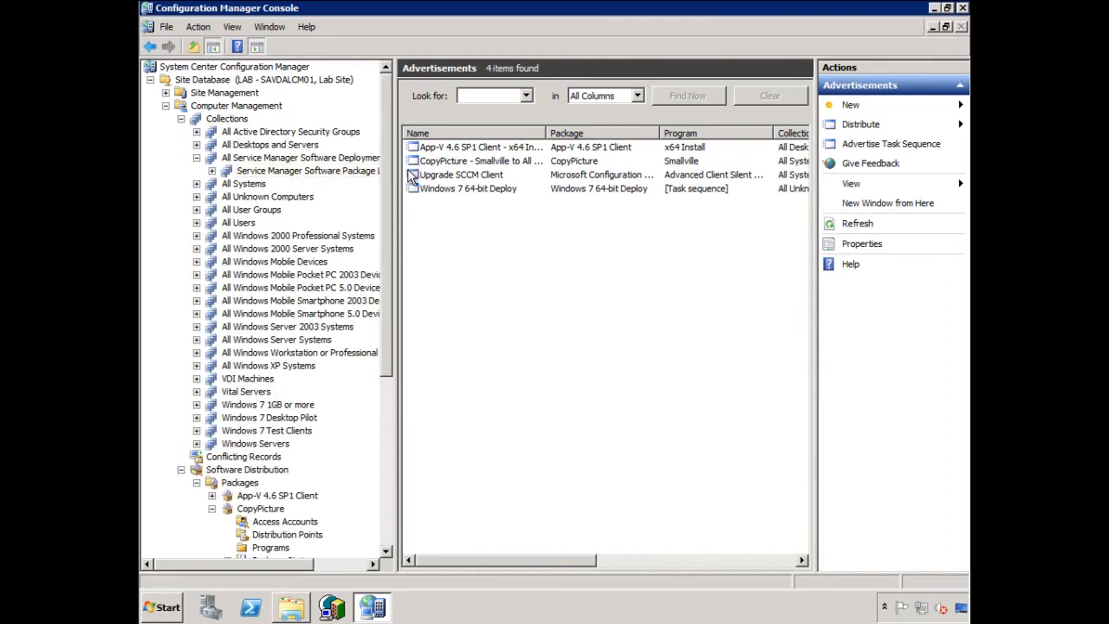
click(248, 176)
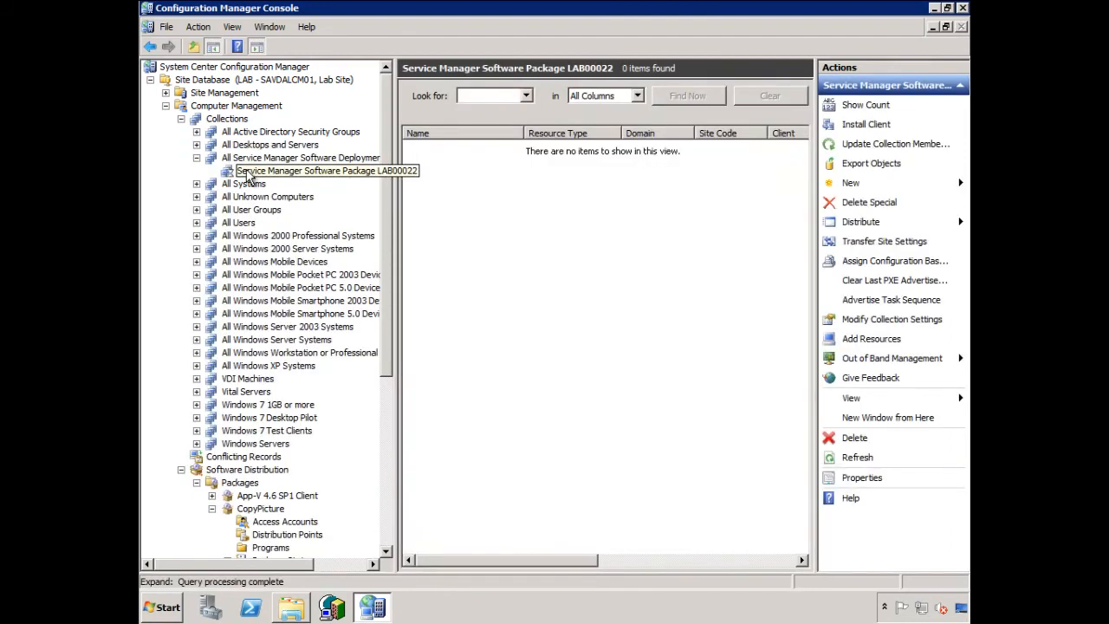
right_click(254, 176)
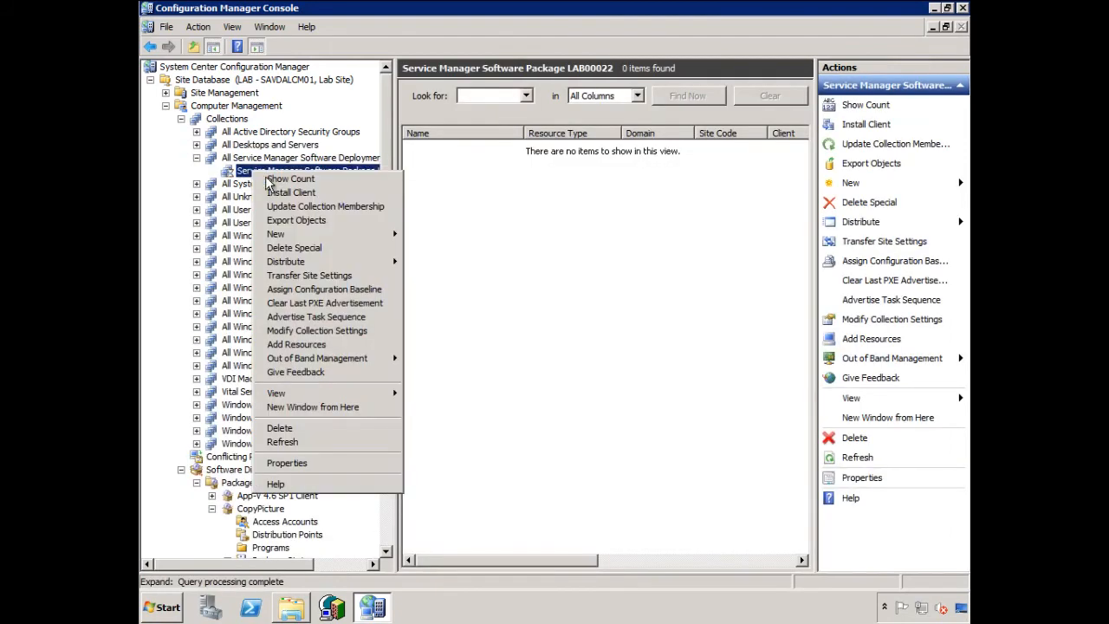
click(282, 442)
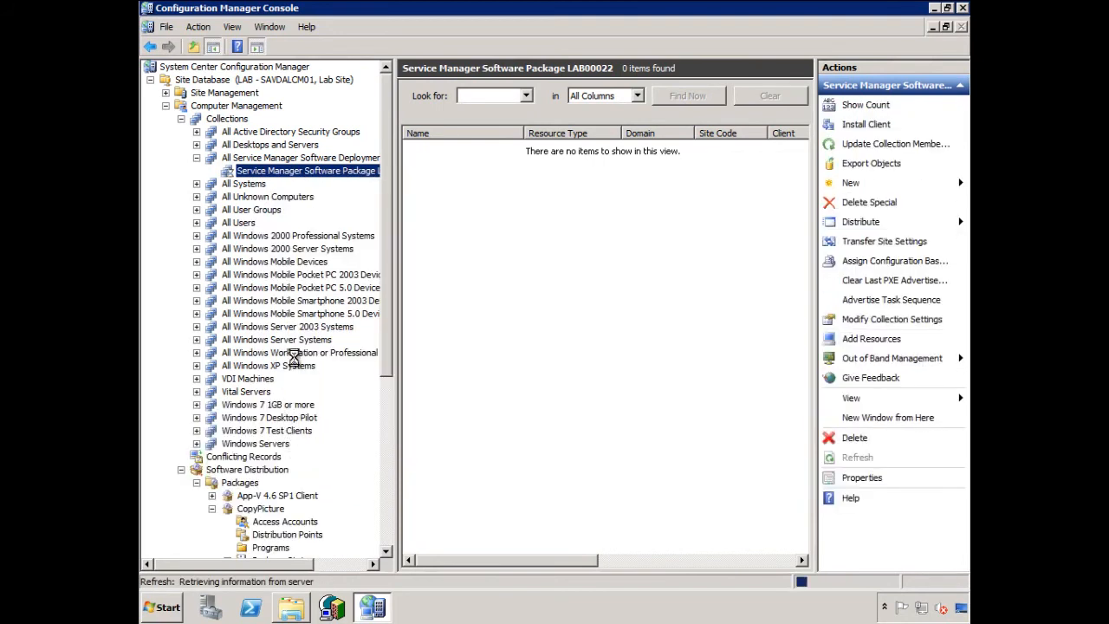
right_click(330, 176)
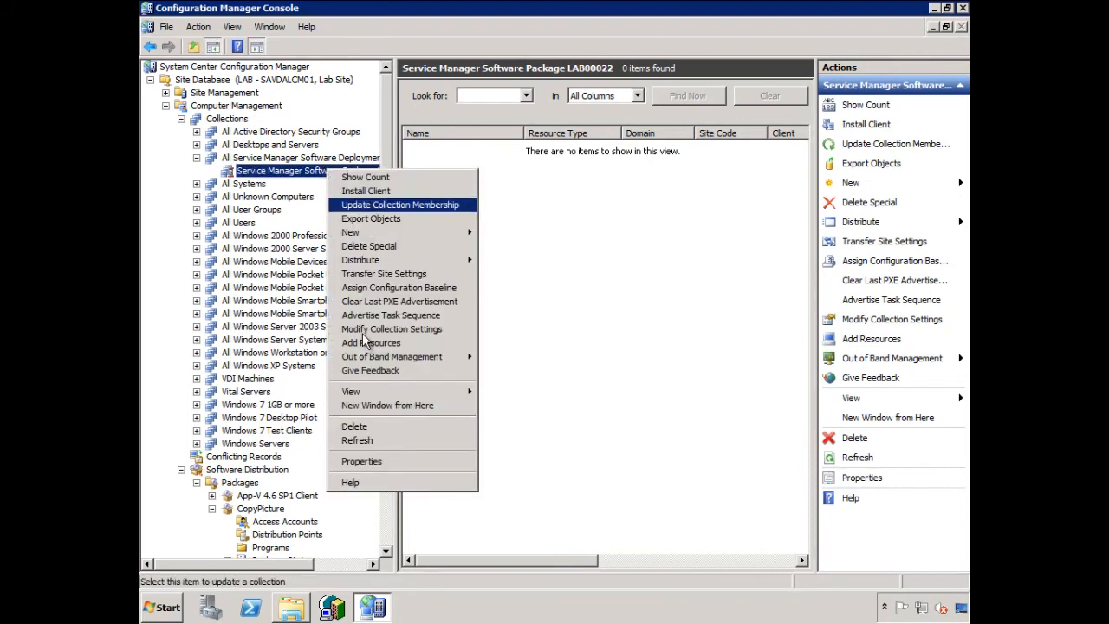
click(370, 439)
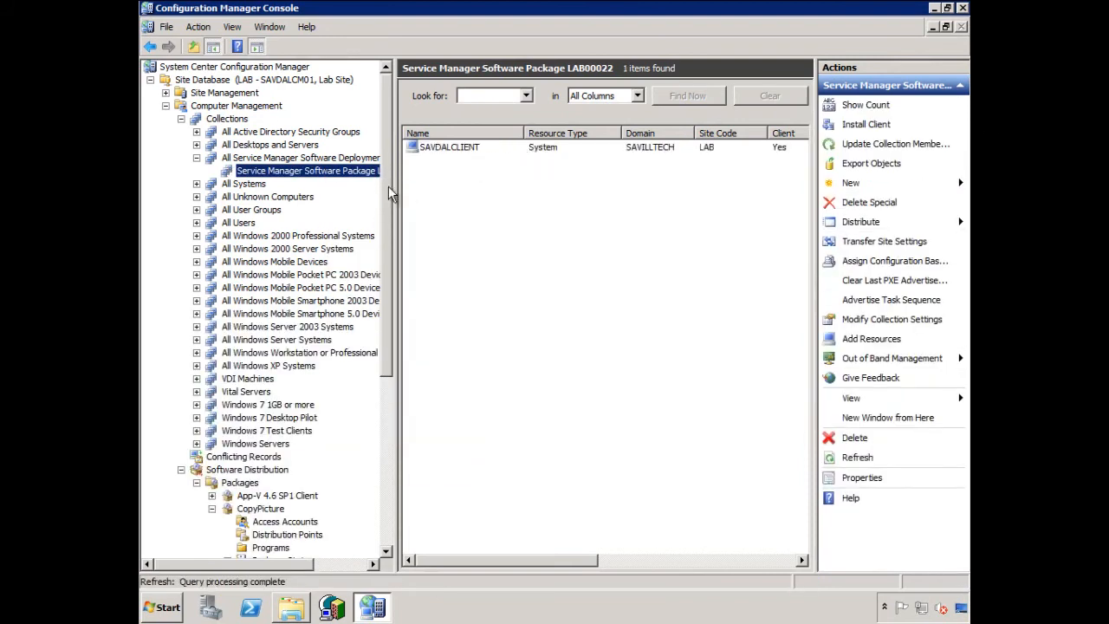
- Return to the software distribution advertisements and refresh the list to look for the Service Manager advertisement
drag(386, 192, 389, 367)
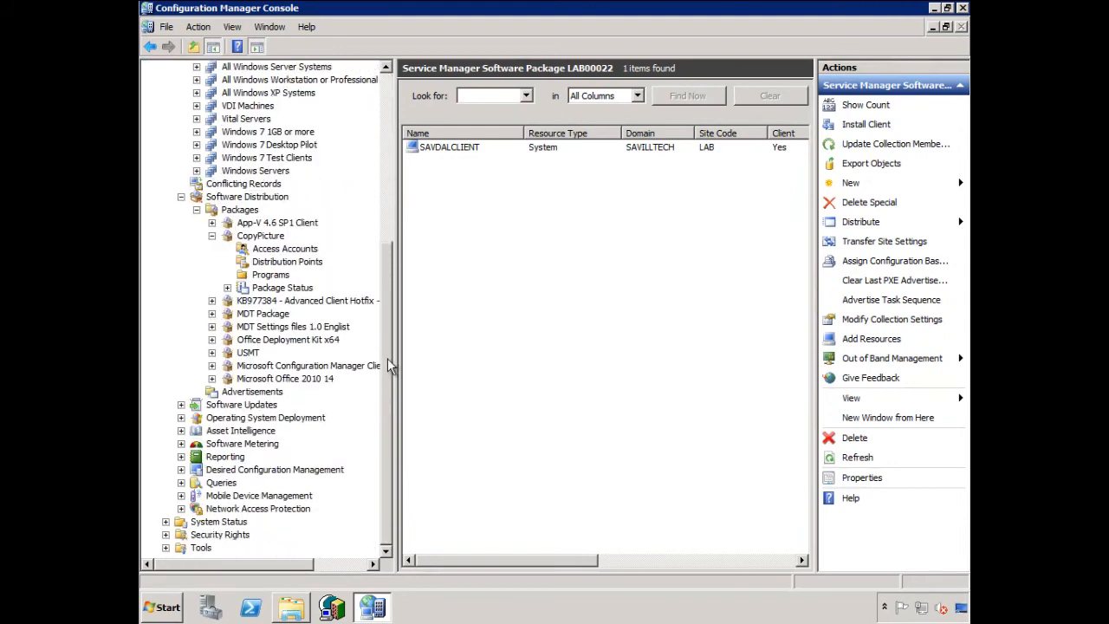
click(255, 392)
right_click(476, 237)
click(501, 242)
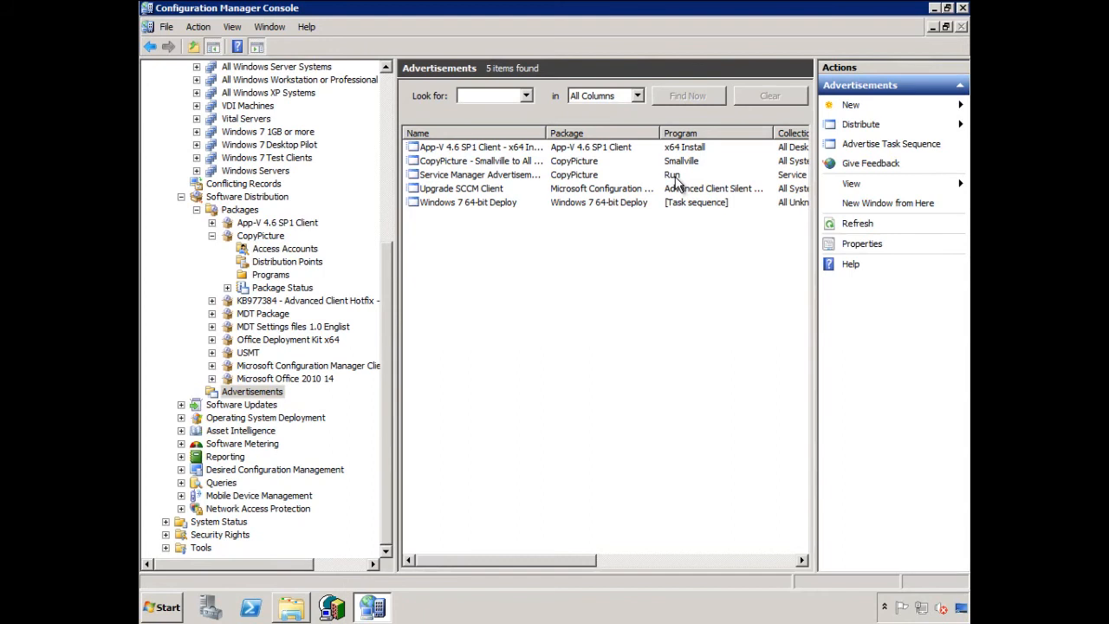
- Refresh Advertisement Status under System Status, widen the Name column, and inspect the Service Manager advertisement's status
click(166, 523)
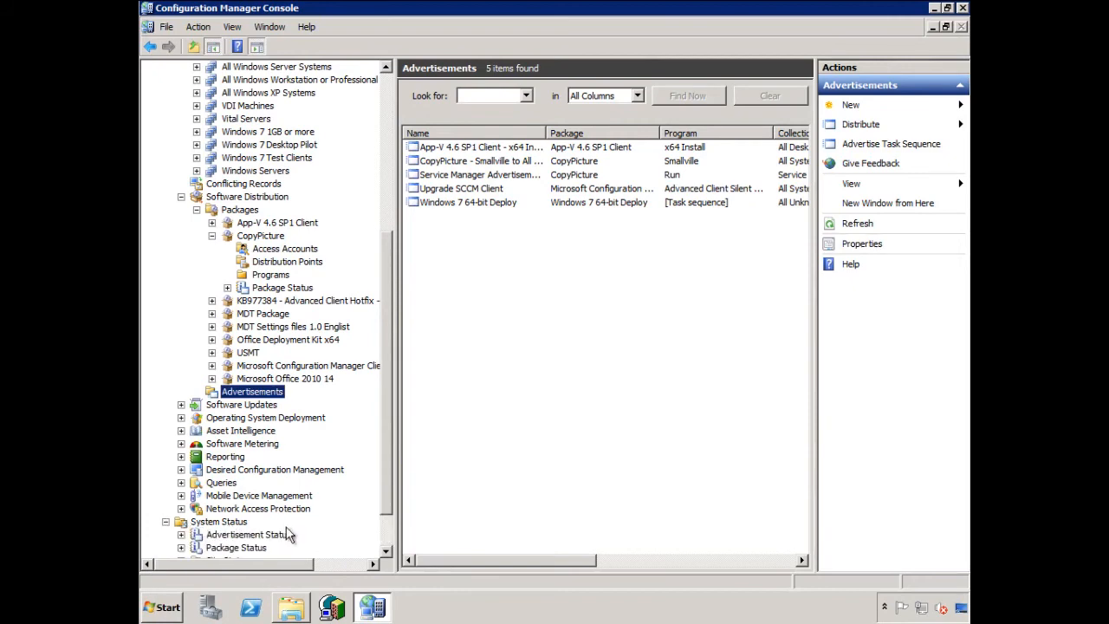
click(268, 535)
right_click(431, 294)
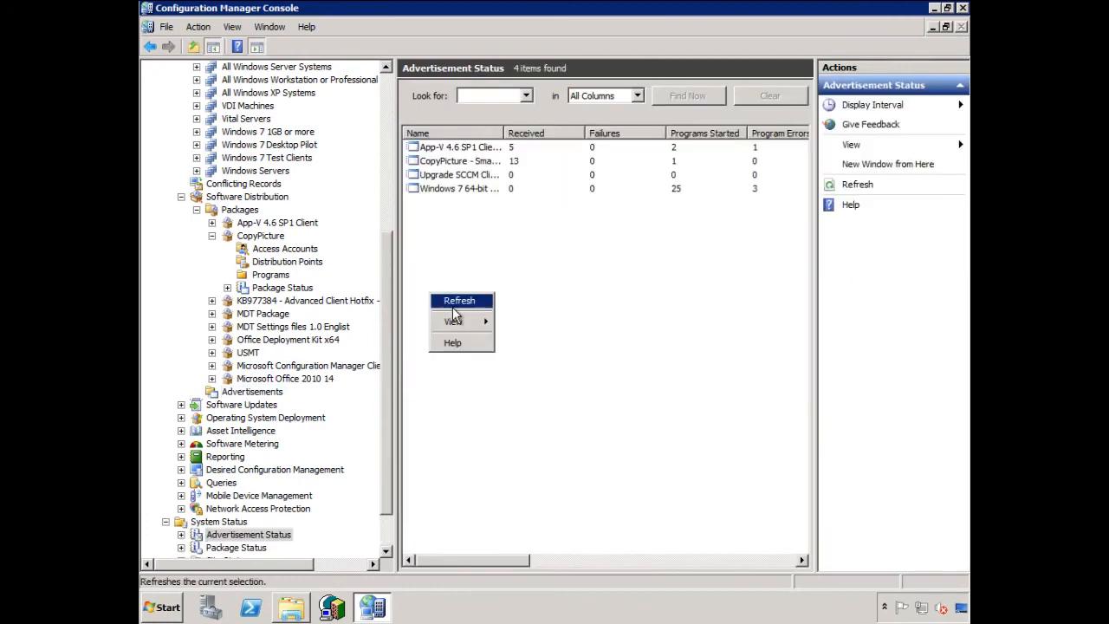
click(460, 300)
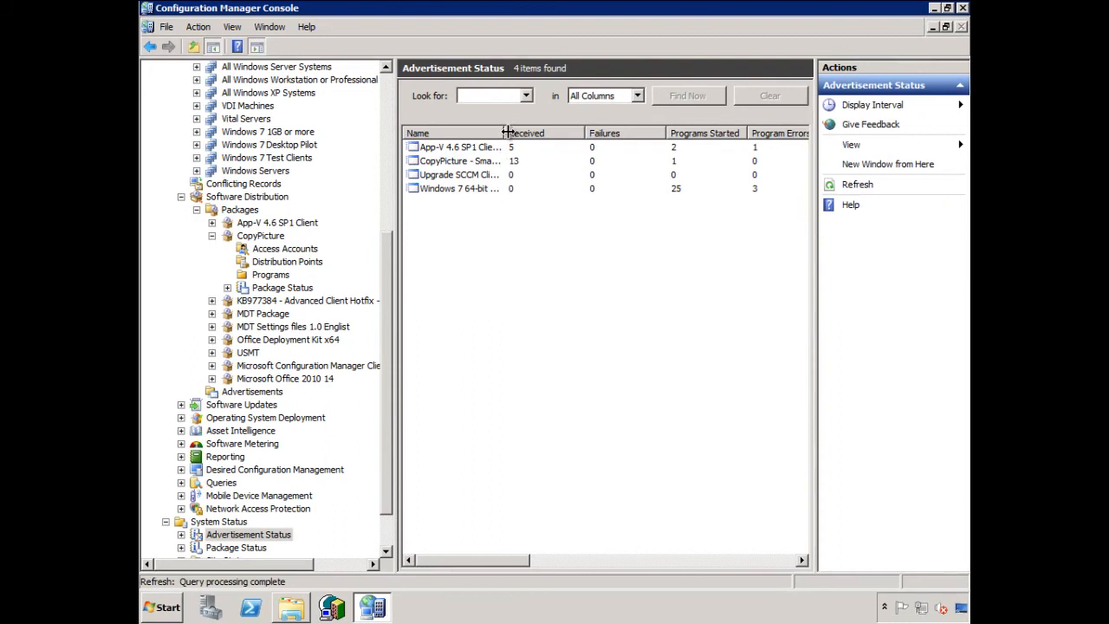
drag(508, 132, 588, 131)
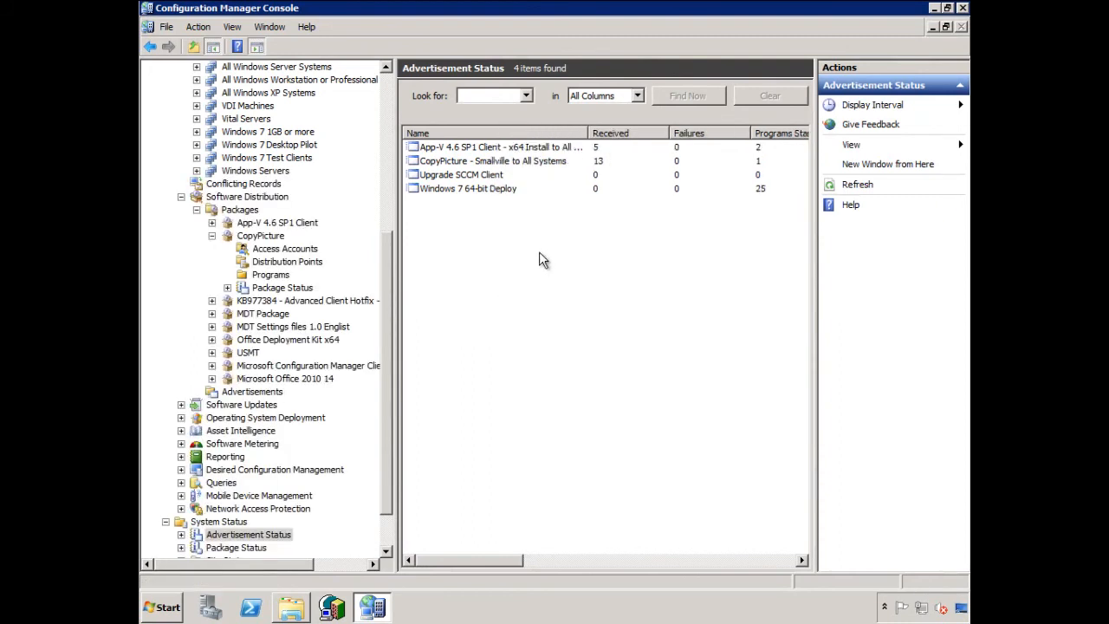
click(181, 535)
right_click(240, 496)
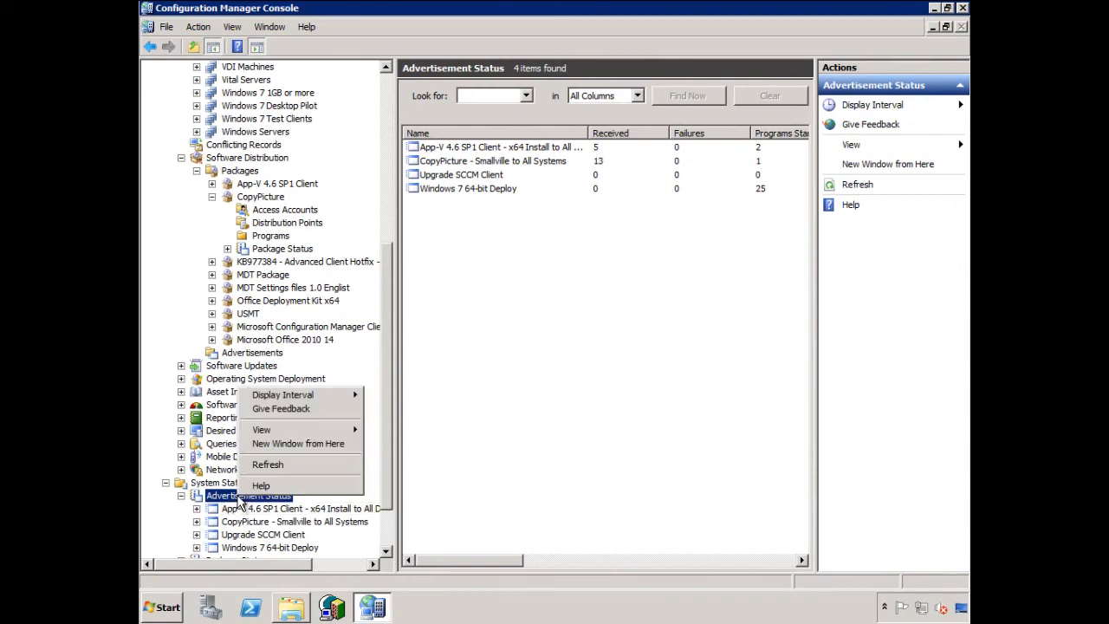
click(267, 464)
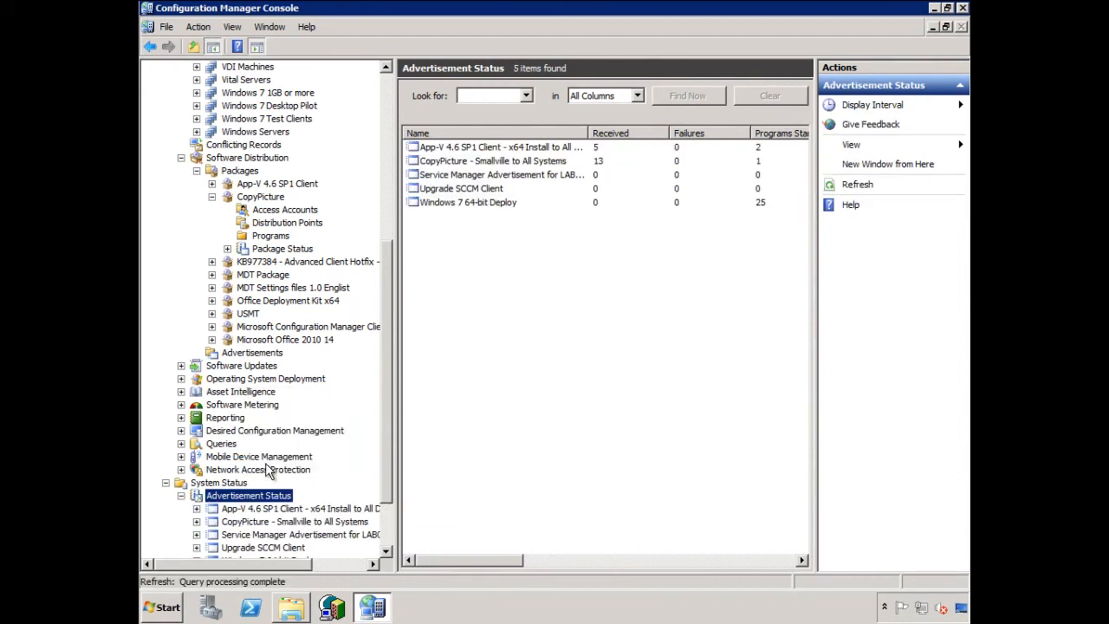
click(516, 174)
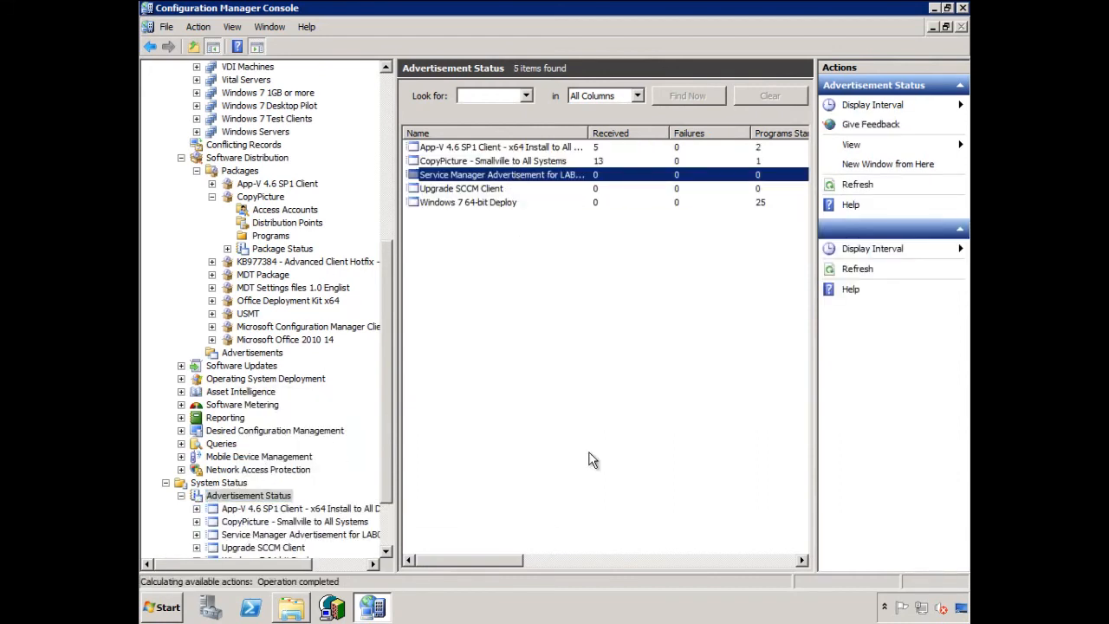
drag(509, 562, 451, 572)
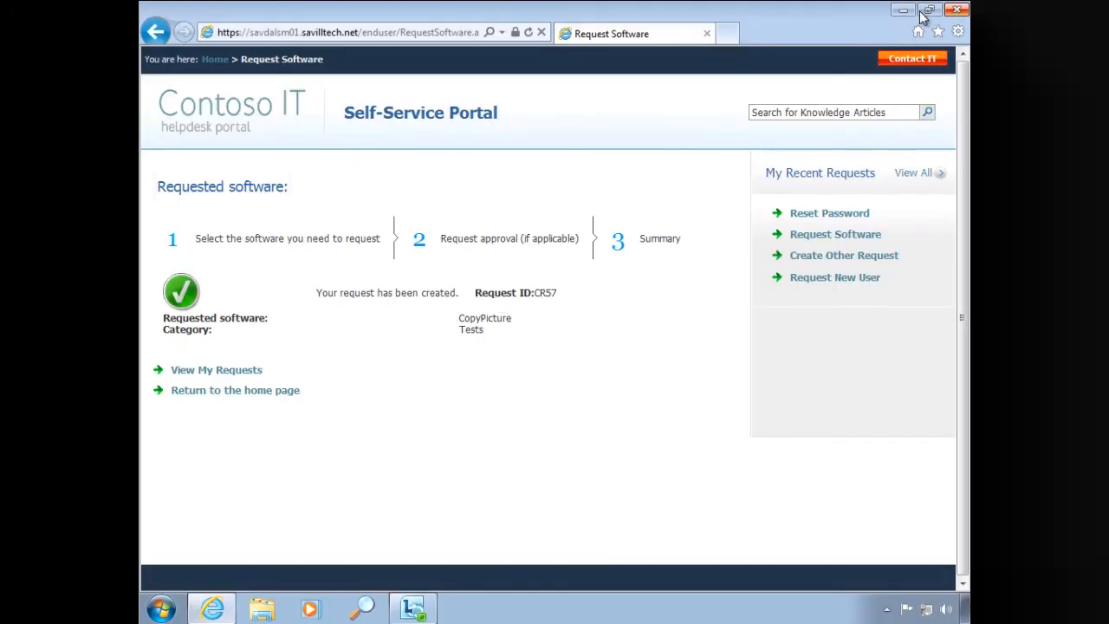
- On the client, minimize the portal, open Control Panel and the Pictures library, and move the Pictures window clear of Control Panel
click(906, 11)
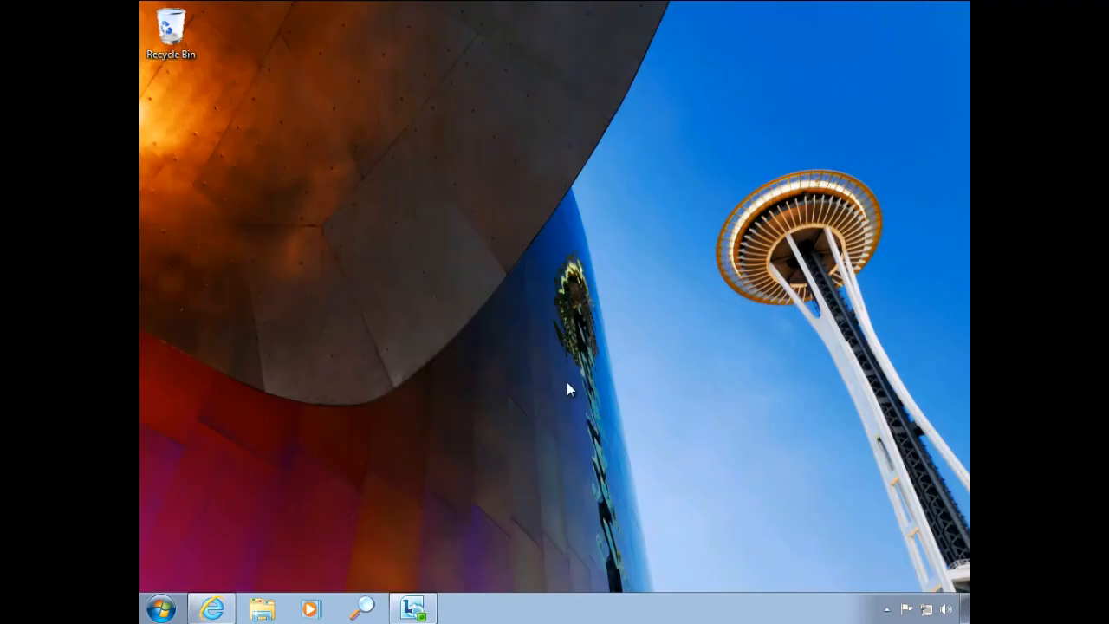
click(161, 609)
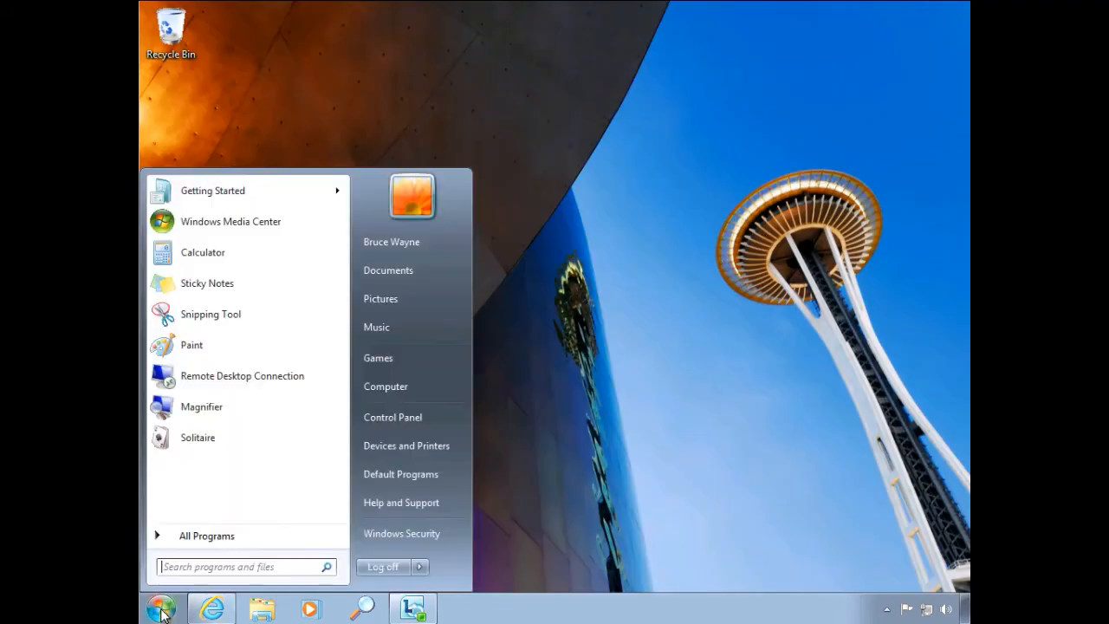
click(404, 418)
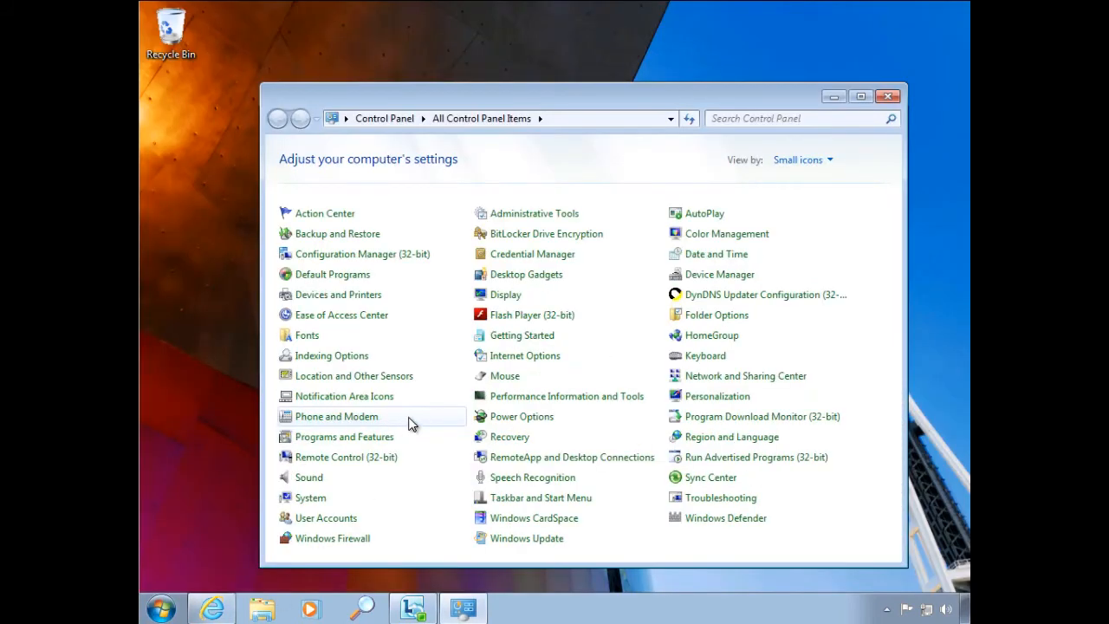
click(262, 609)
click(305, 292)
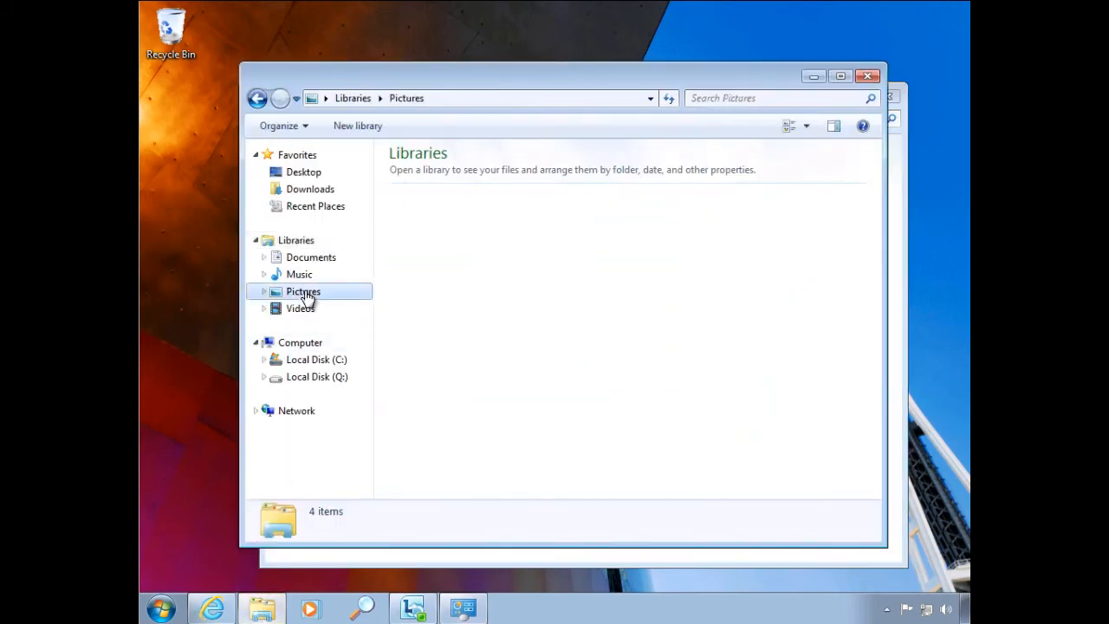
drag(763, 76, 693, 45)
- Open the client's Configuration Manager properties, close Control Panel, and initiate the Machine Policy Retrieval & Evaluation Cycle
drag(816, 95, 838, 102)
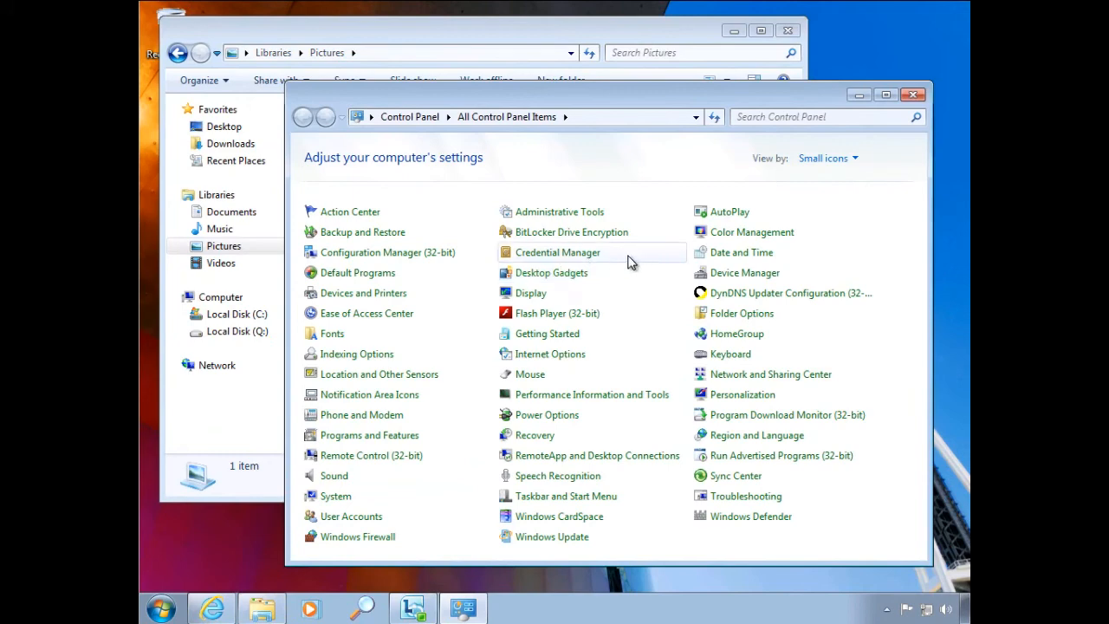
click(913, 95)
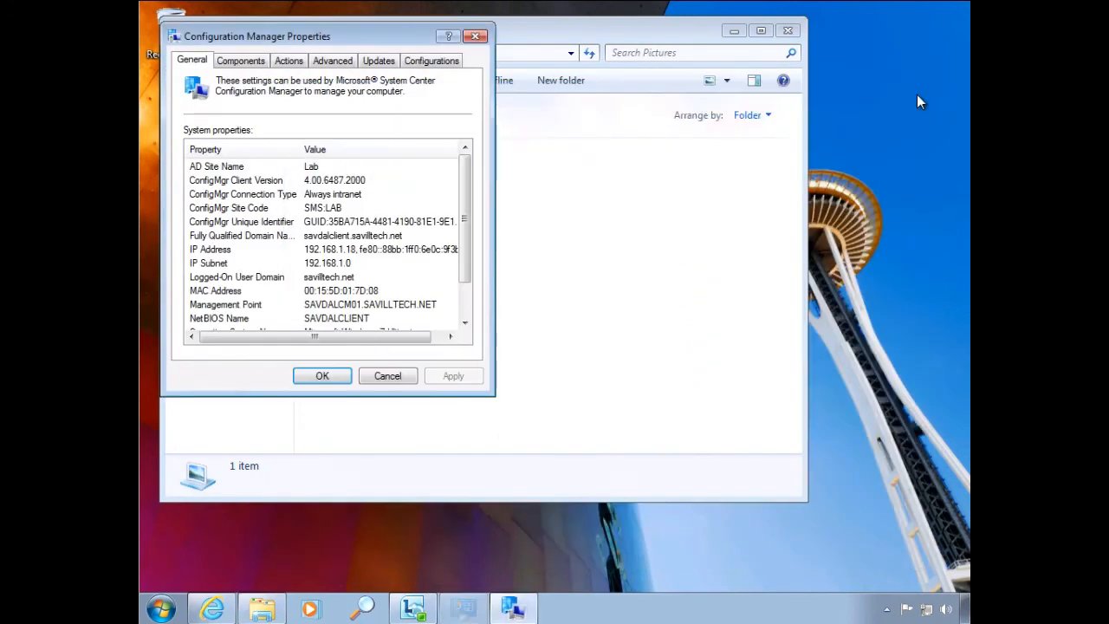
drag(371, 34, 768, 168)
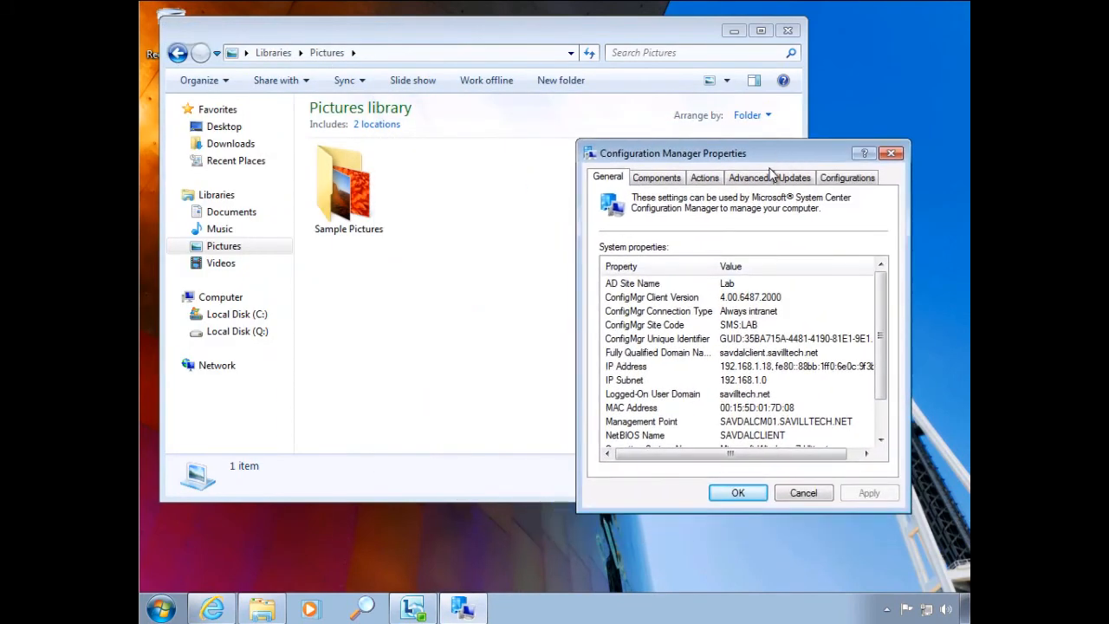
click(702, 179)
click(681, 316)
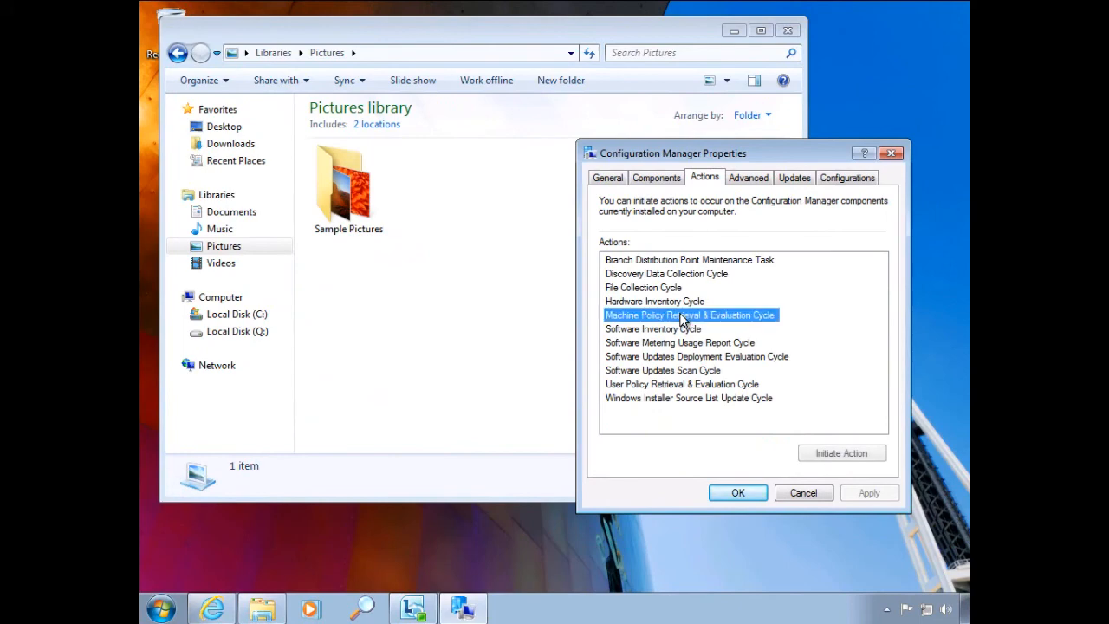
click(824, 455)
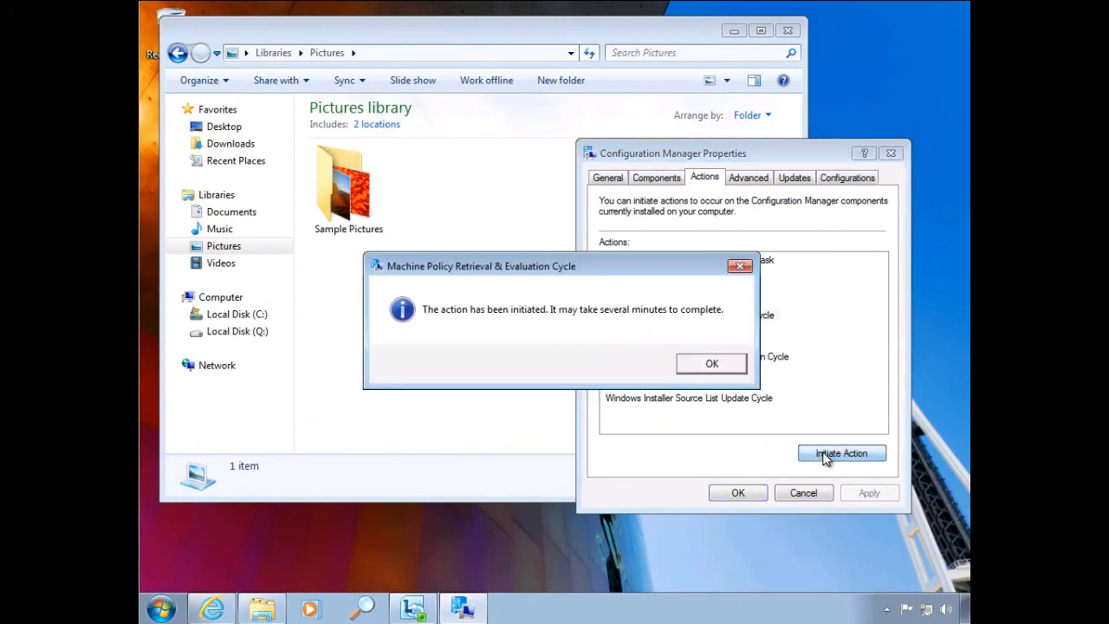
click(712, 365)
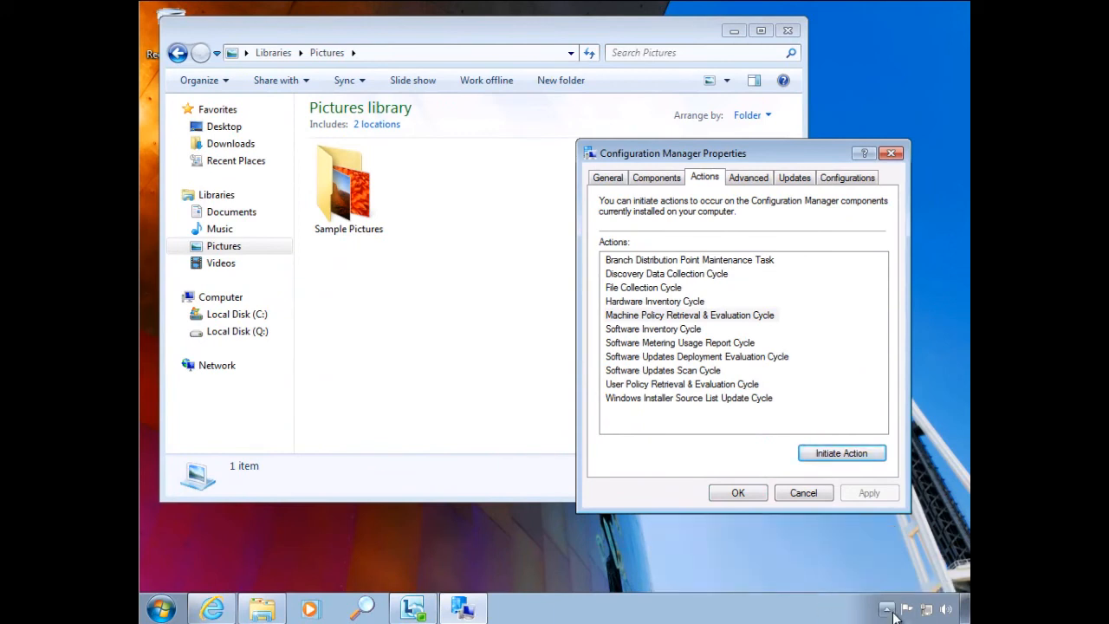
- Open Run Advertised Programs from the new-program notification and widen the Program Name column to read the CopyPicture entries
click(887, 610)
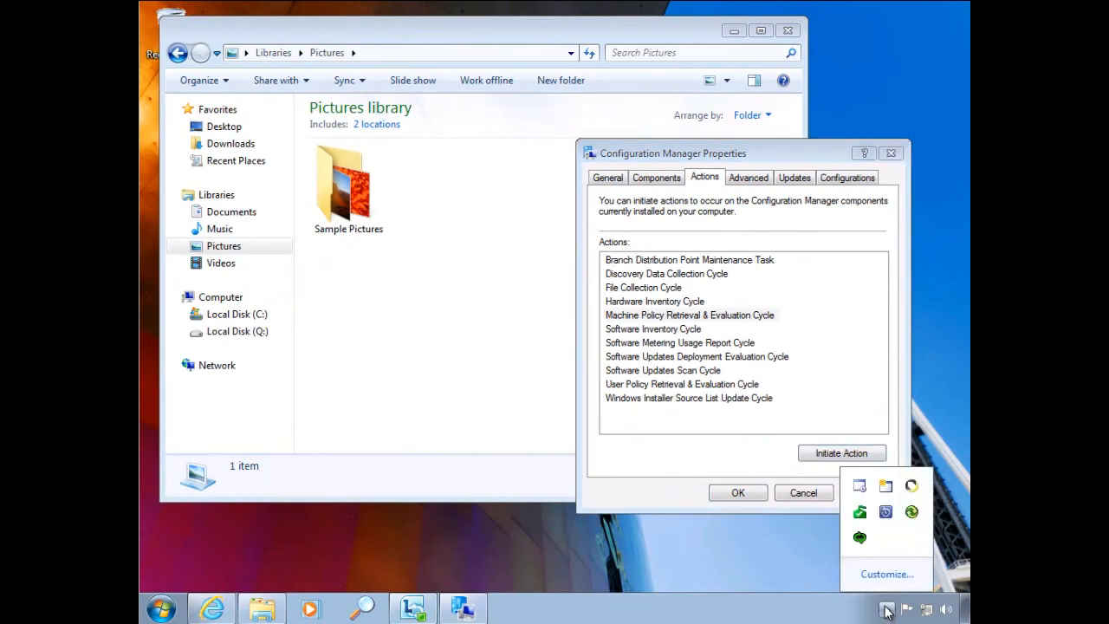
double_click(883, 512)
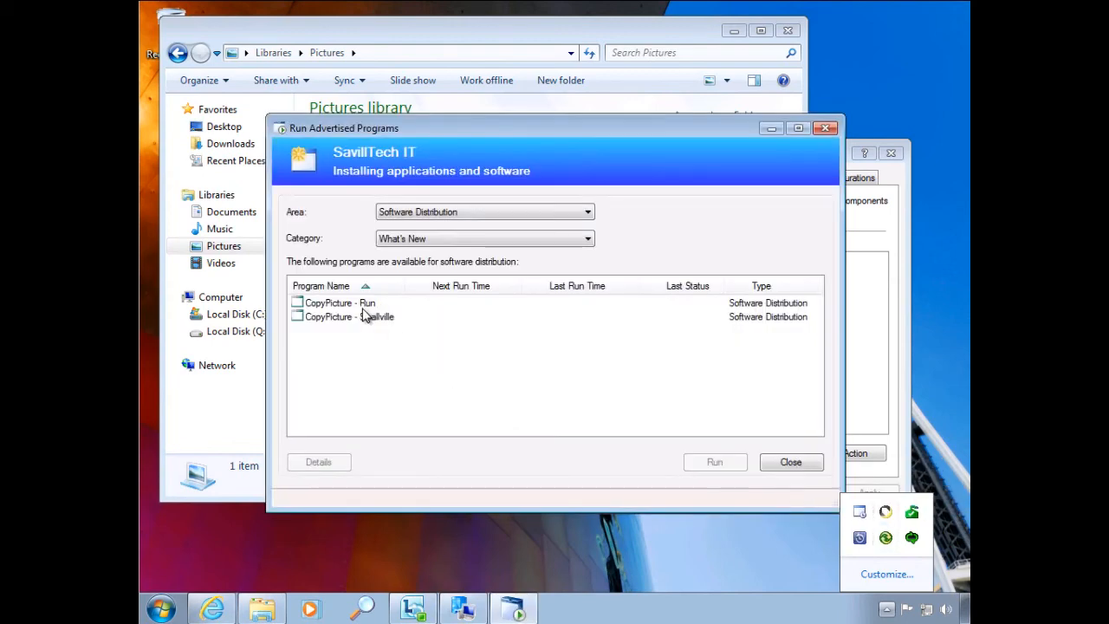
drag(405, 285, 477, 285)
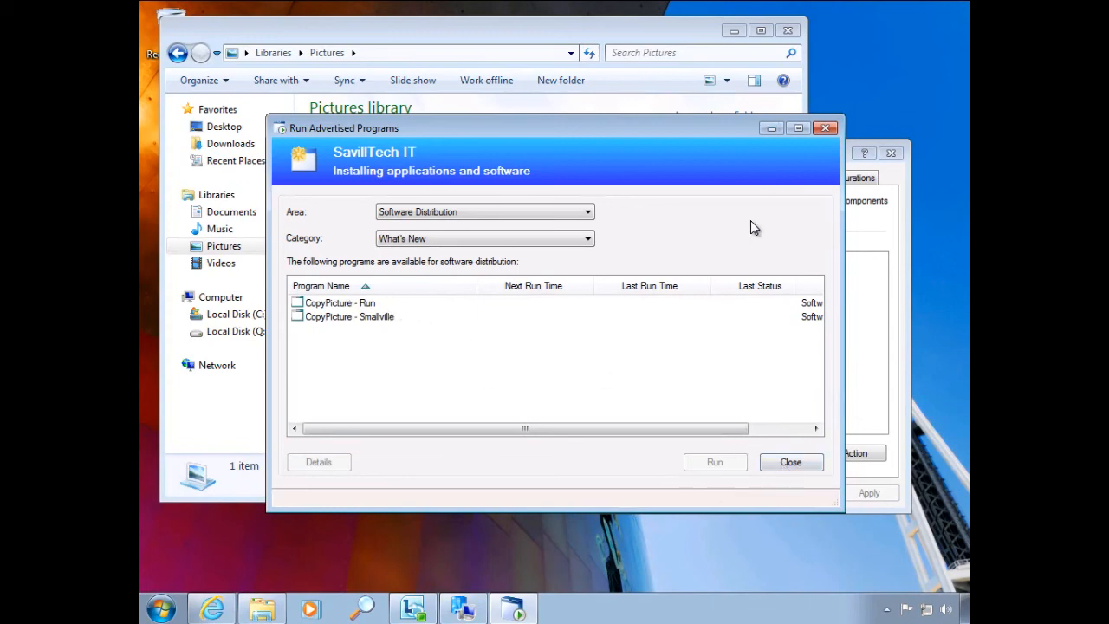
- Show the countdown status for CopyPicture - Run, keep the Pictures library in view beside it, and run the program immediately
click(887, 609)
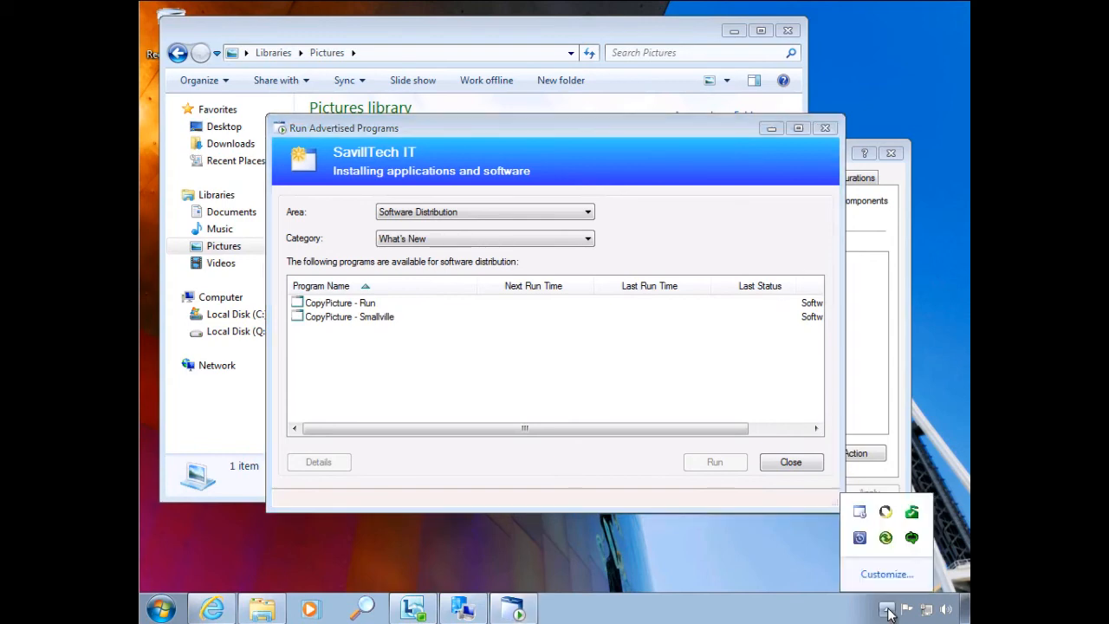
right_click(863, 518)
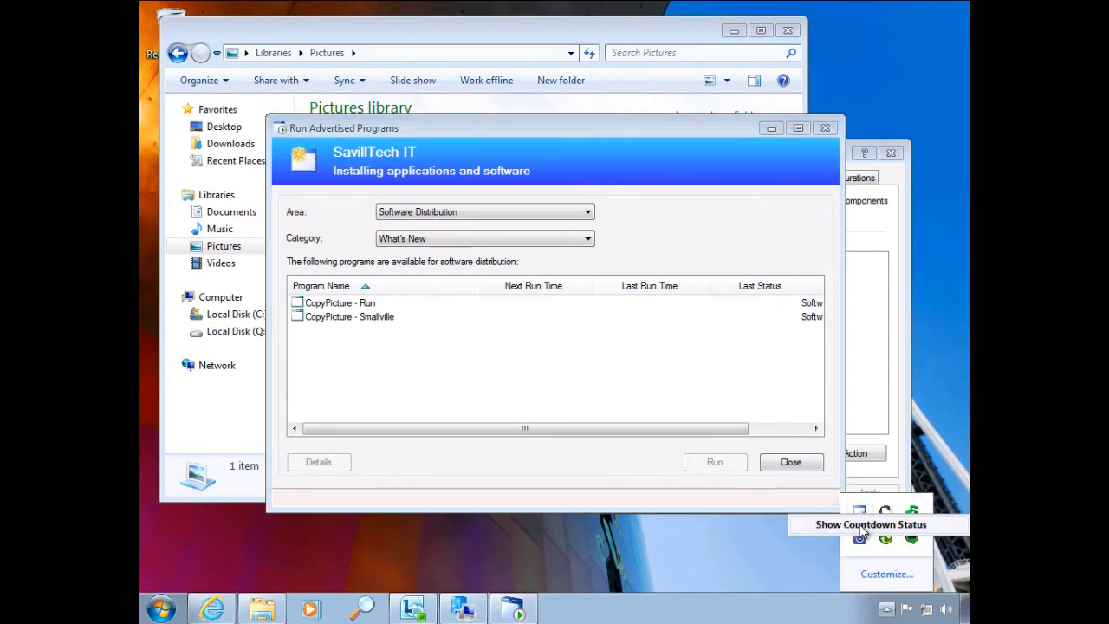
click(865, 523)
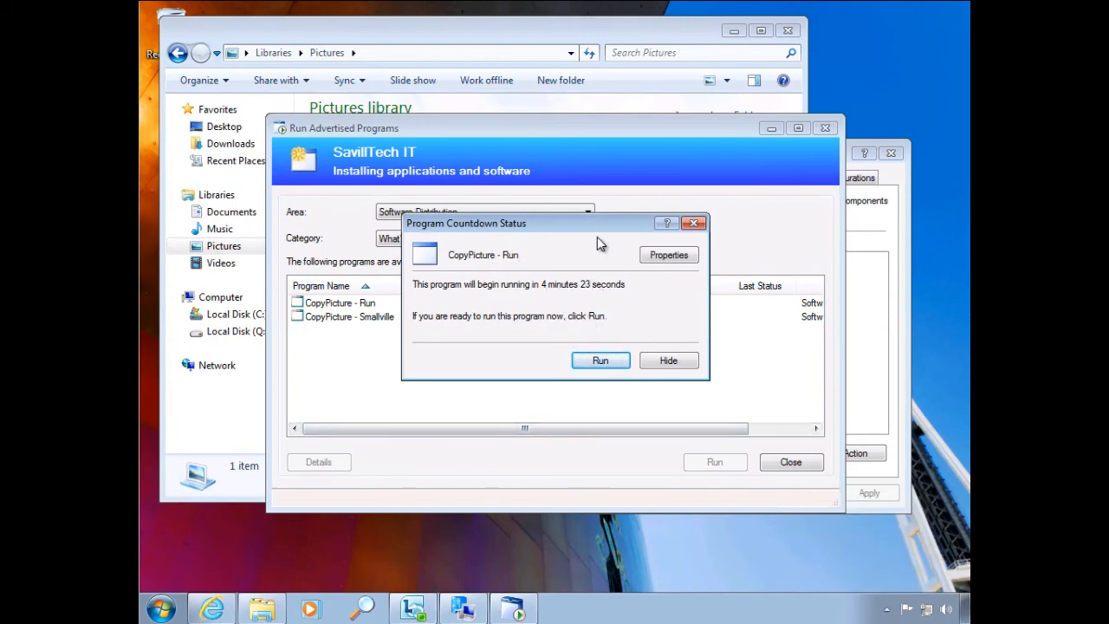
drag(598, 224, 734, 335)
click(734, 31)
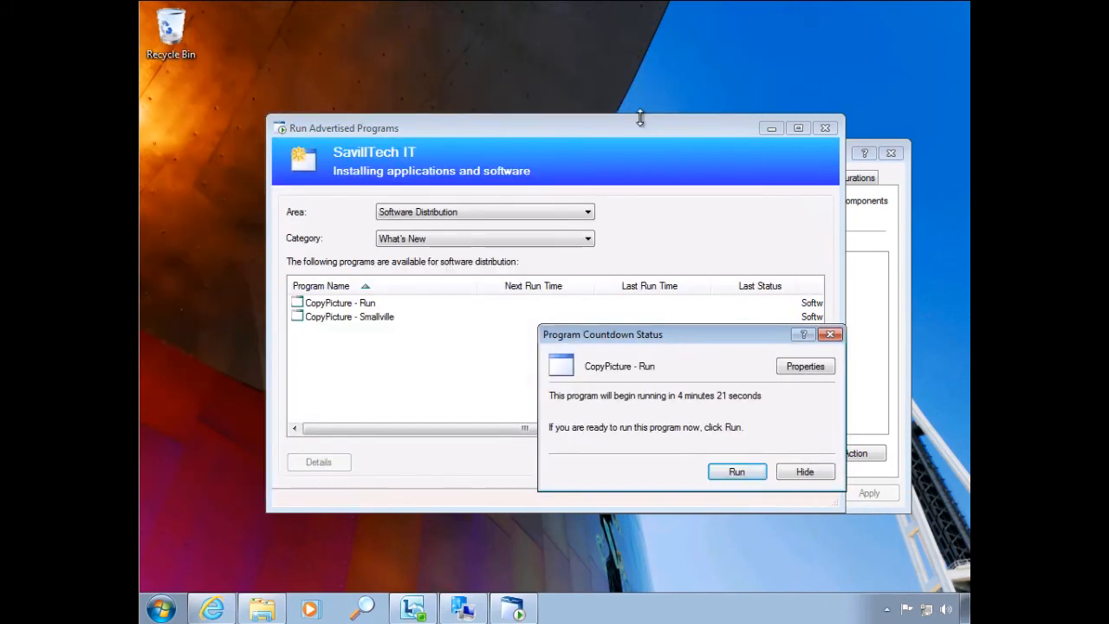
click(260, 611)
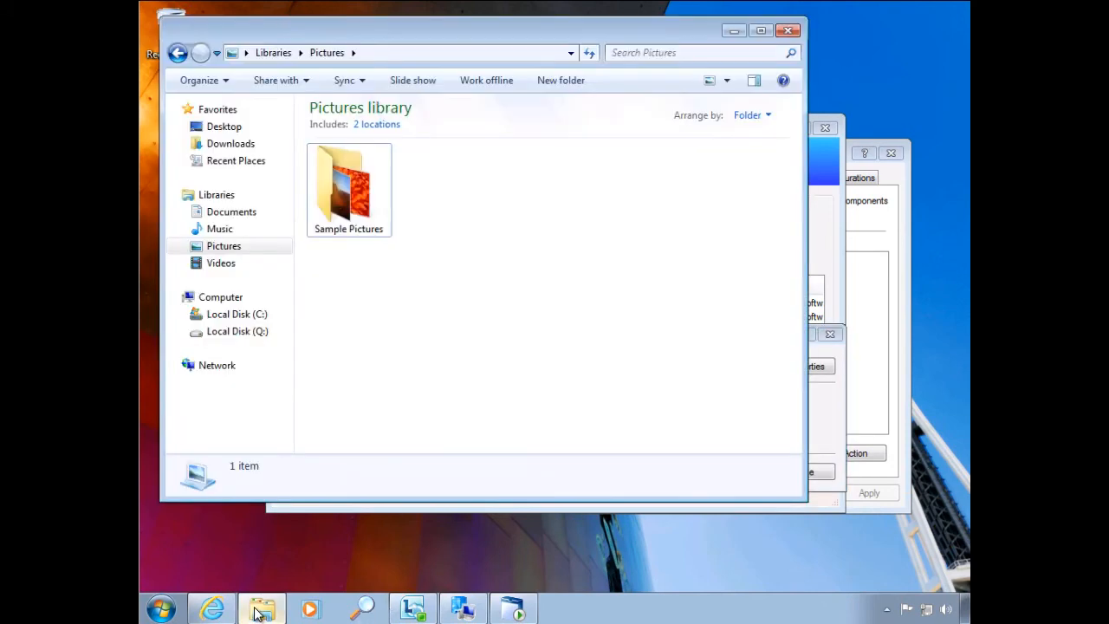
drag(664, 35, 653, 372)
drag(710, 330, 645, 127)
click(739, 259)
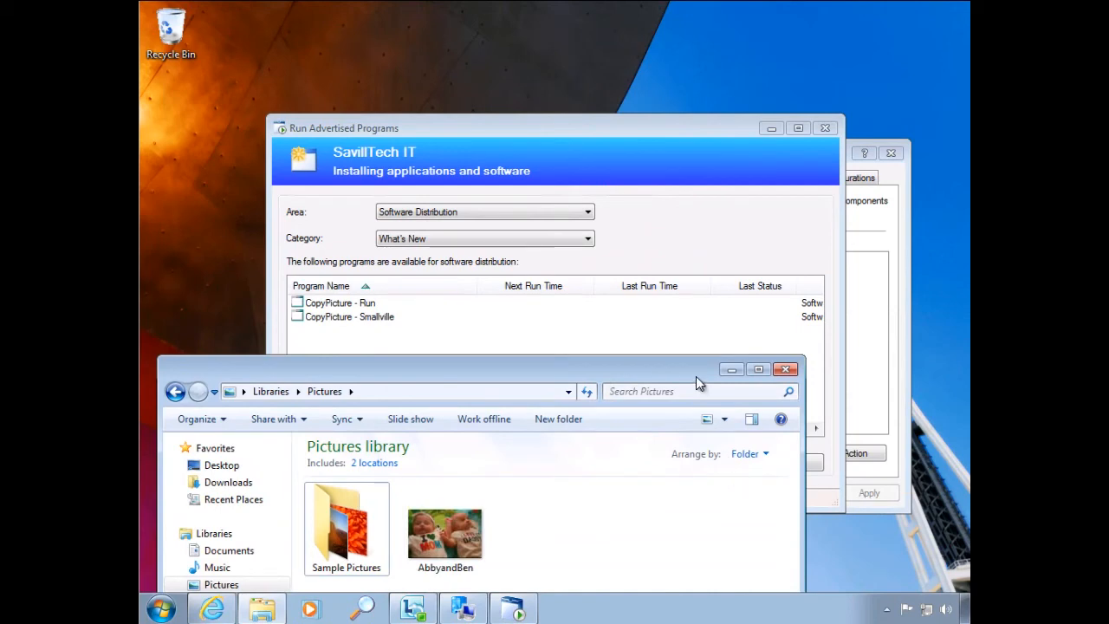
- Move Run Advertised Programs off the Pictures library, and close it and the Configuration Manager properties
drag(643, 122, 707, 28)
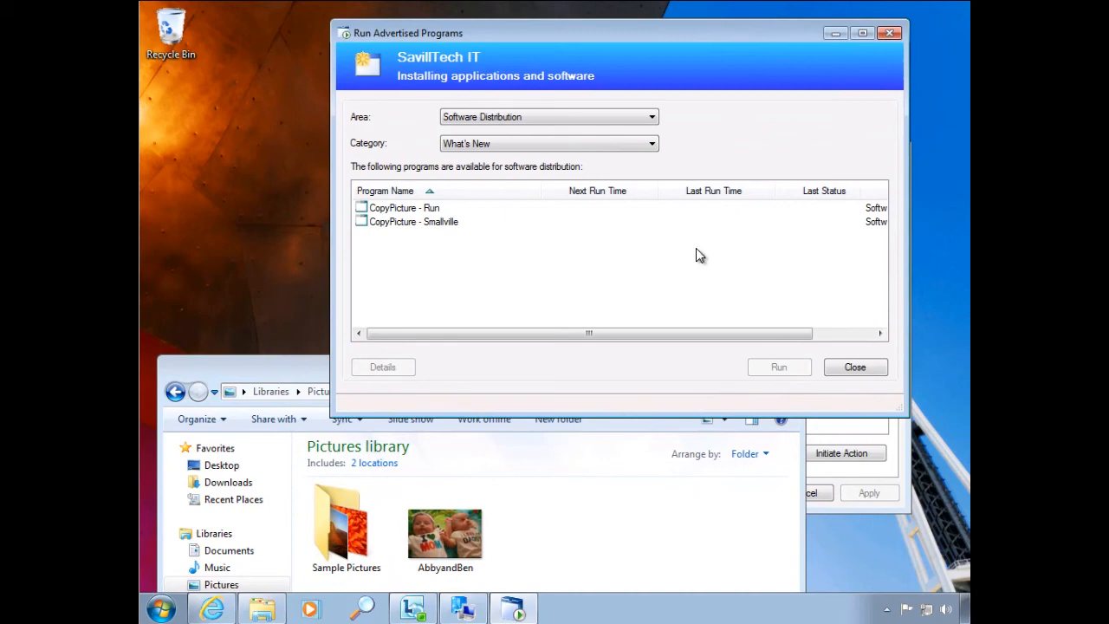
click(855, 368)
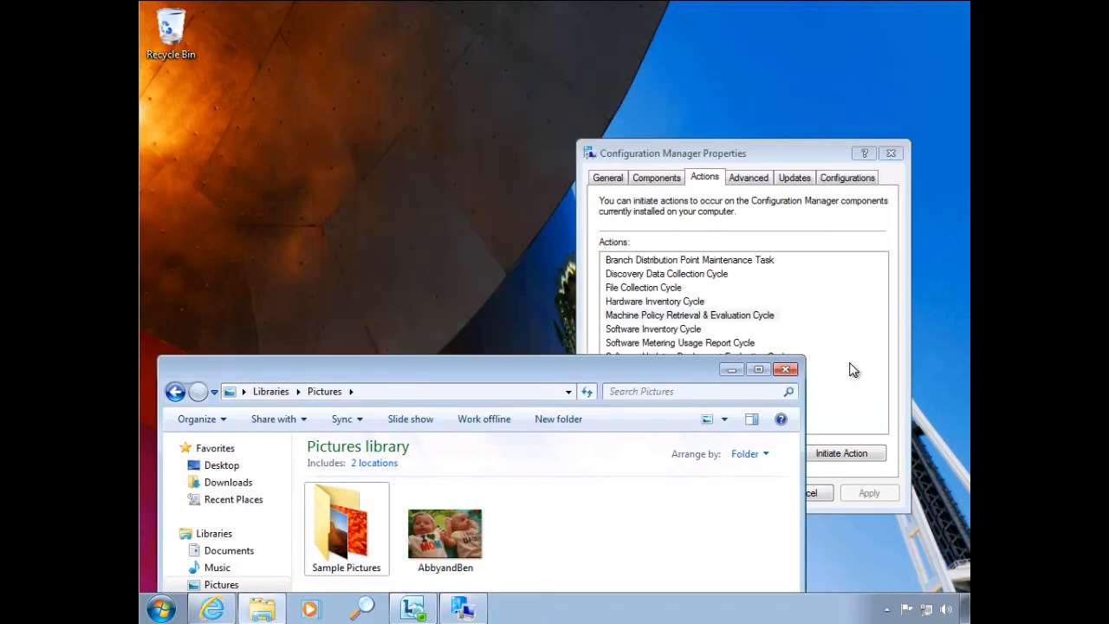
click(890, 154)
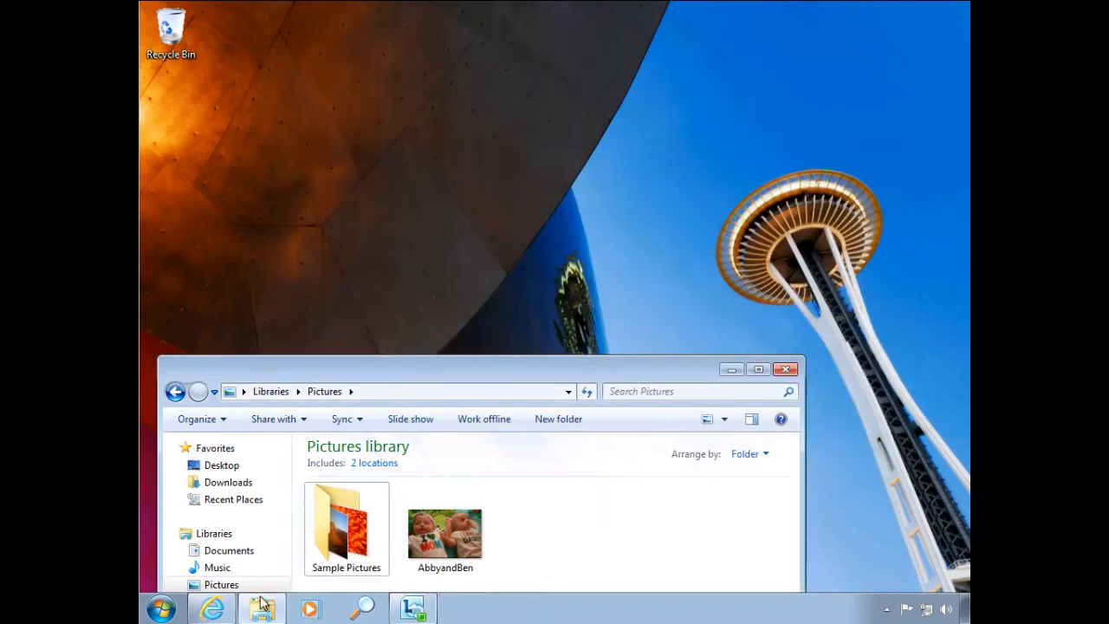
- Reopen Run Advertised Programs from Control Panel, check CopyPicture - Run's last run time and status, close both windows, and reposition the Pictures window
click(160, 609)
click(395, 418)
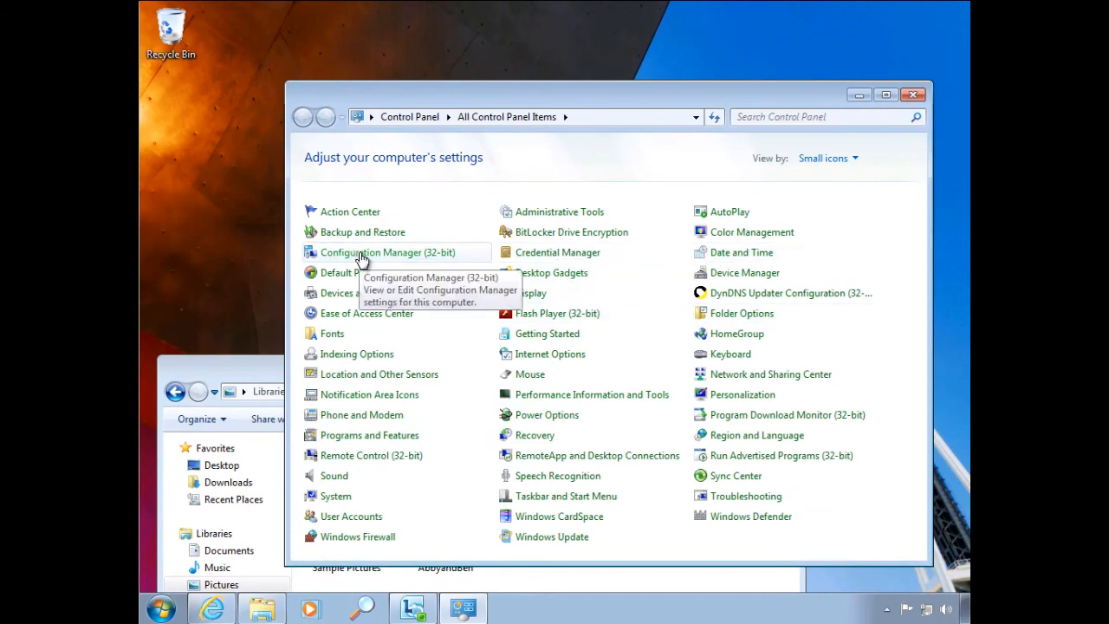
click(760, 459)
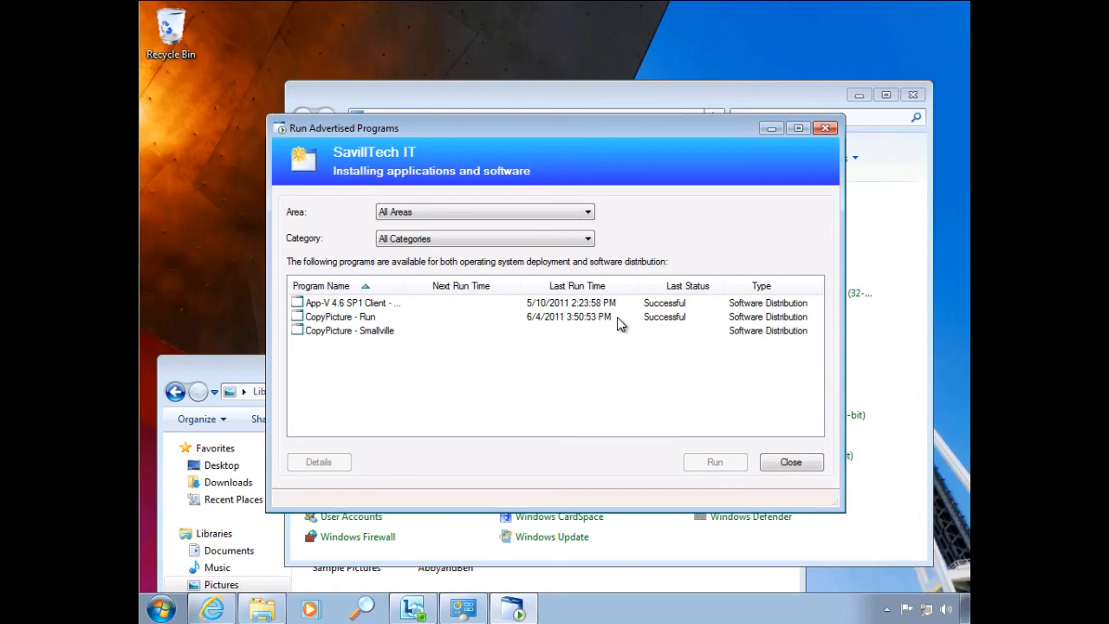
click(792, 463)
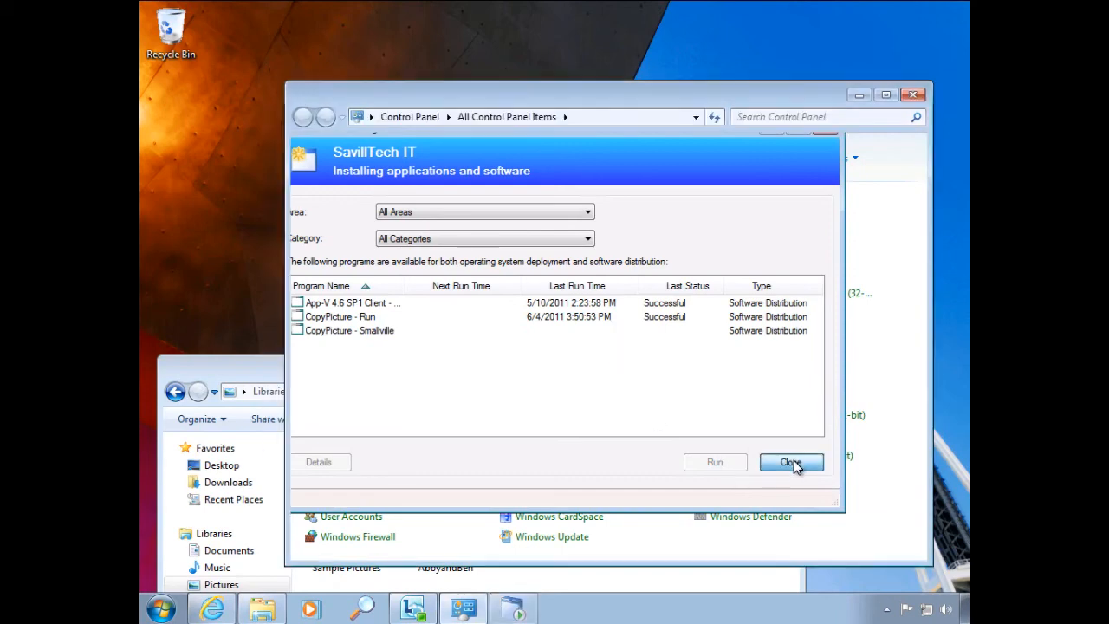
click(912, 94)
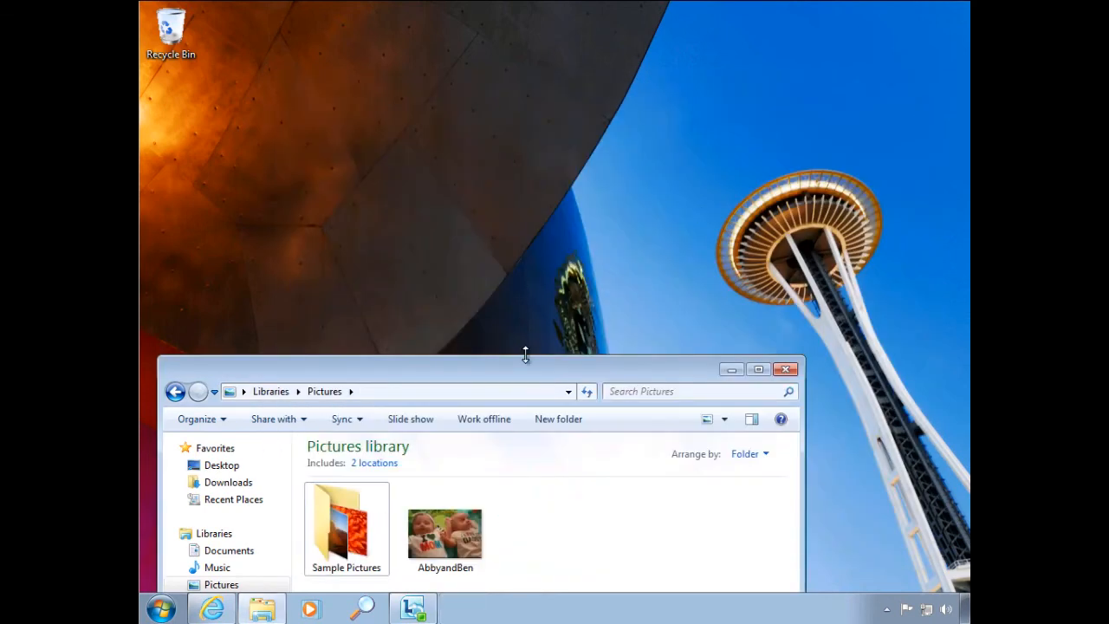
drag(525, 372, 604, 94)
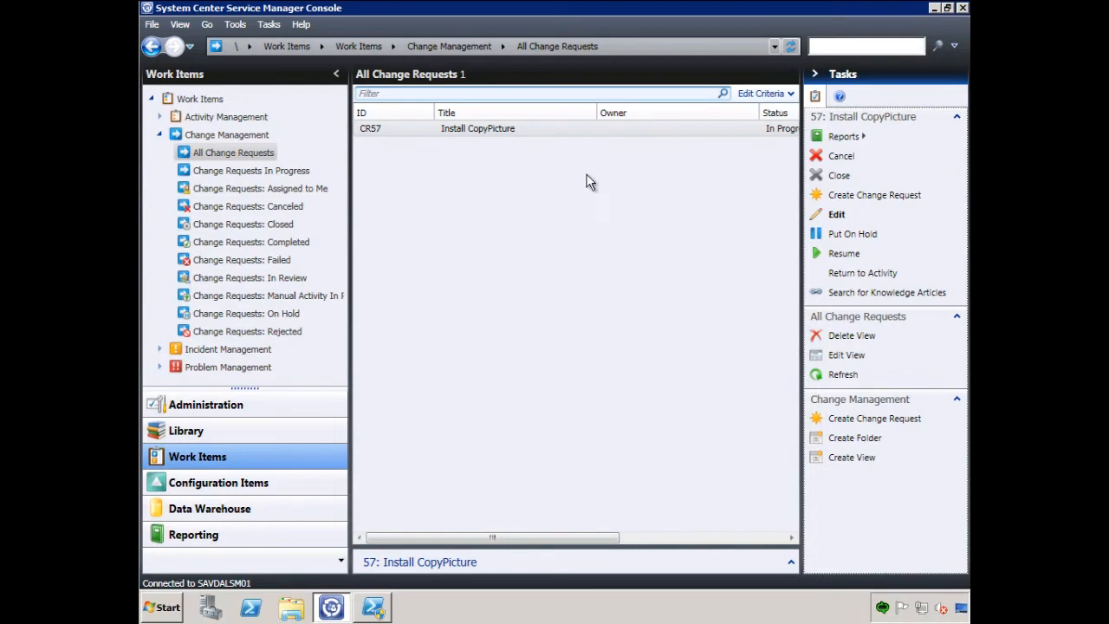
- In the Service Manager console, refresh All Change Requests and open the Install CopyPicture change request for editing
right_click(484, 226)
click(518, 276)
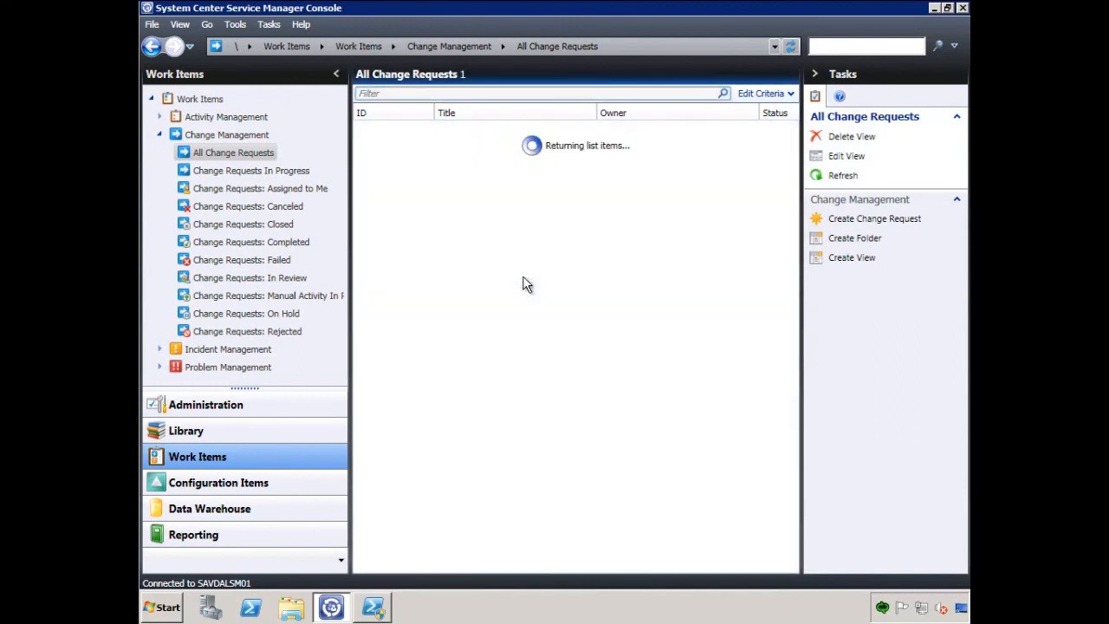
click(572, 130)
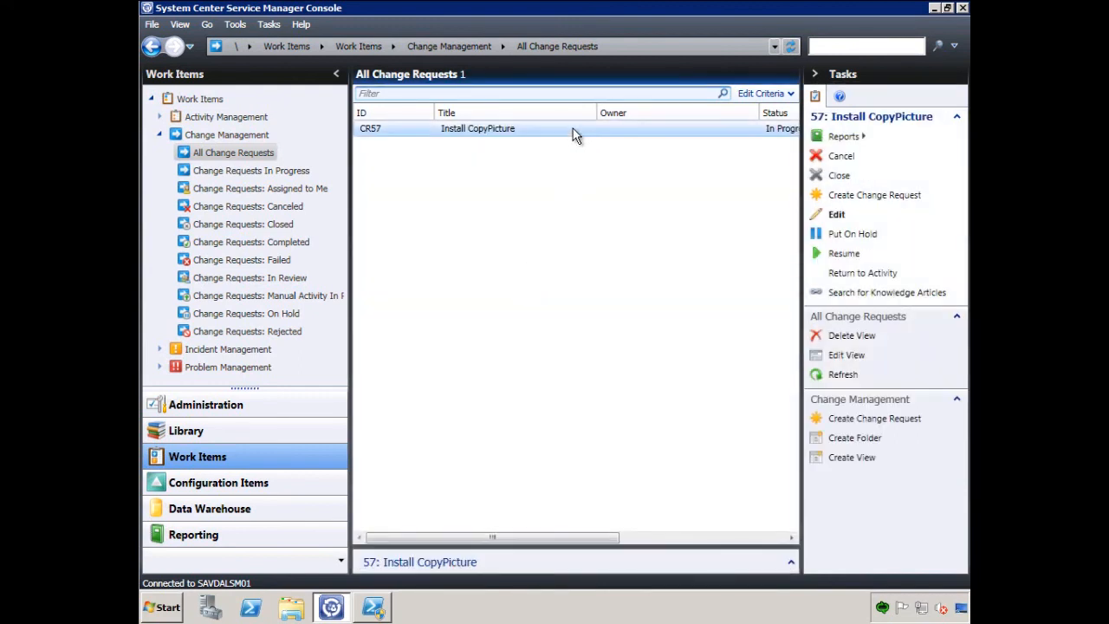
click(837, 216)
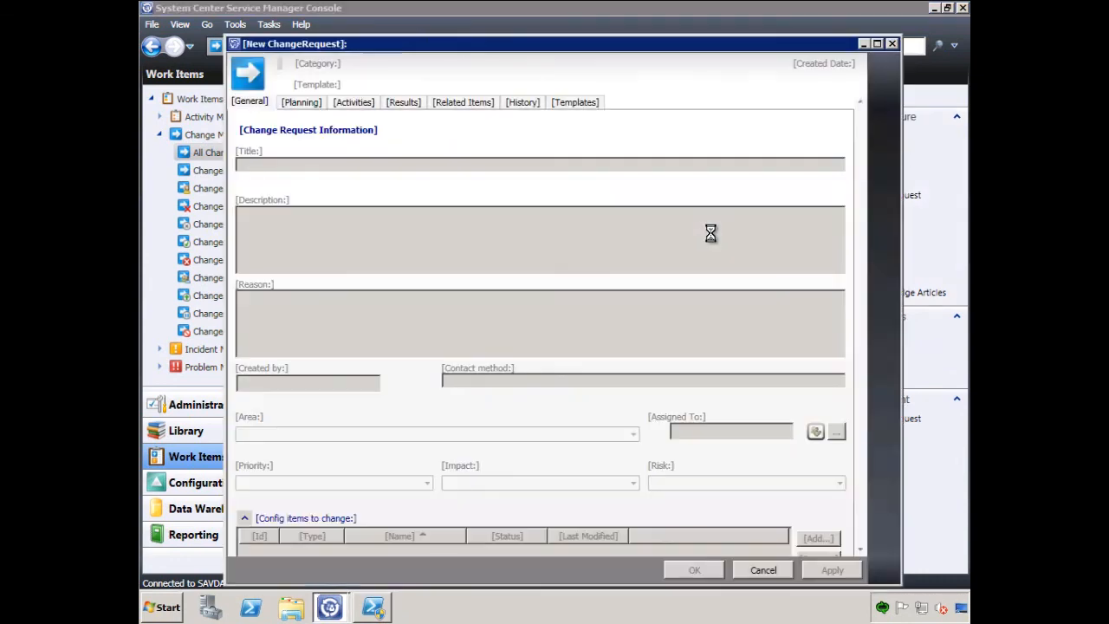
- Examine the Install CopyPicture change request's activities and the software deployment activity's package, machine and status, then close both forms without saving
click(336, 103)
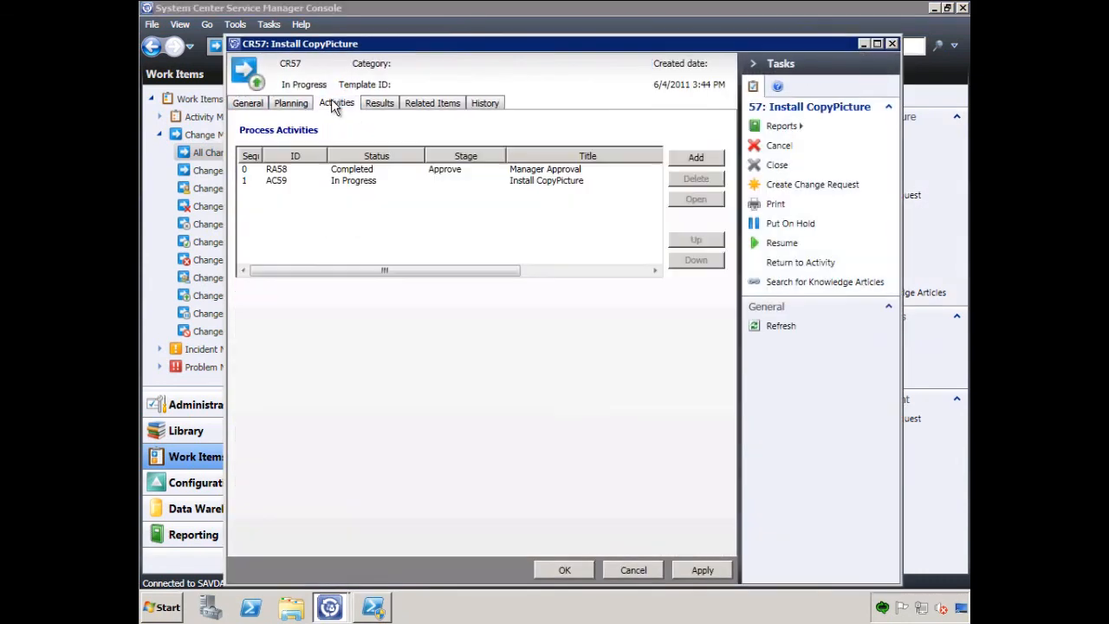
click(350, 182)
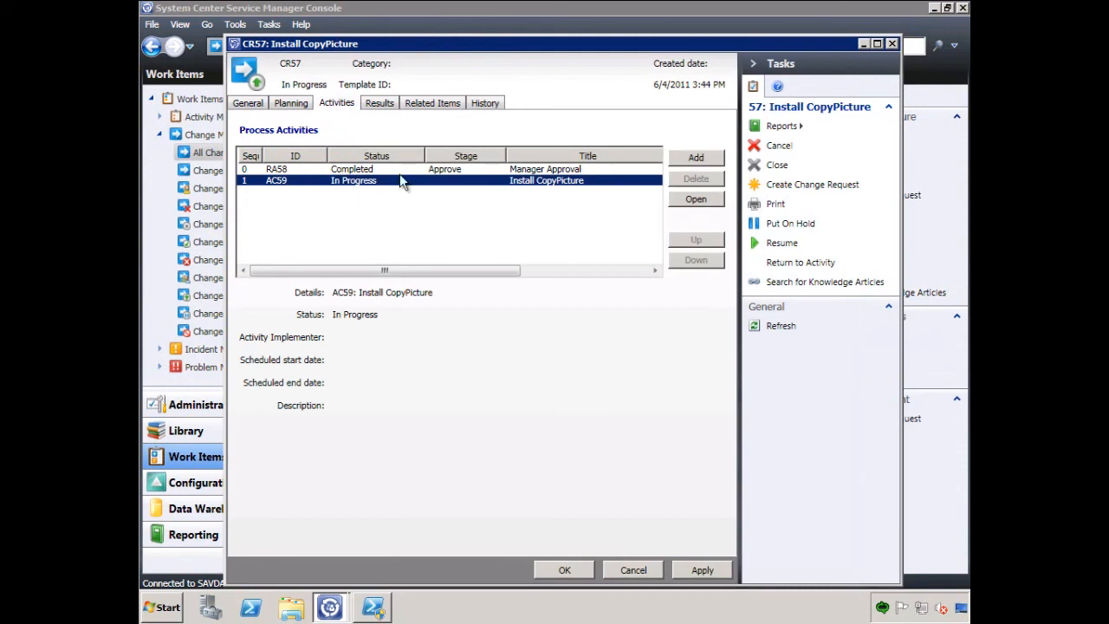
click(693, 200)
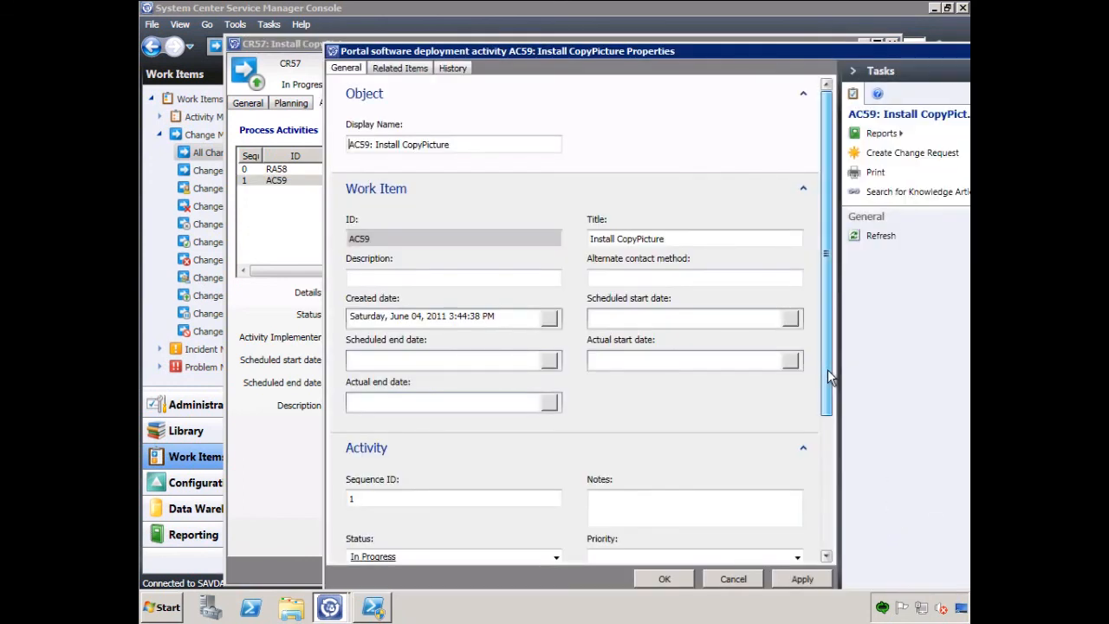
scroll(828, 369, down, 5)
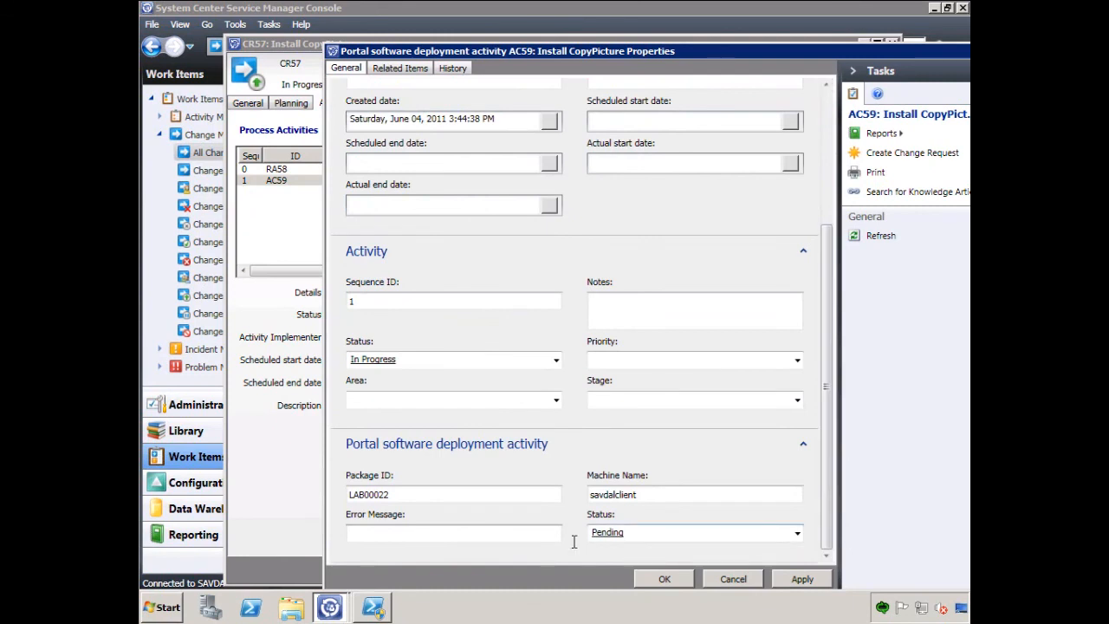
click(733, 579)
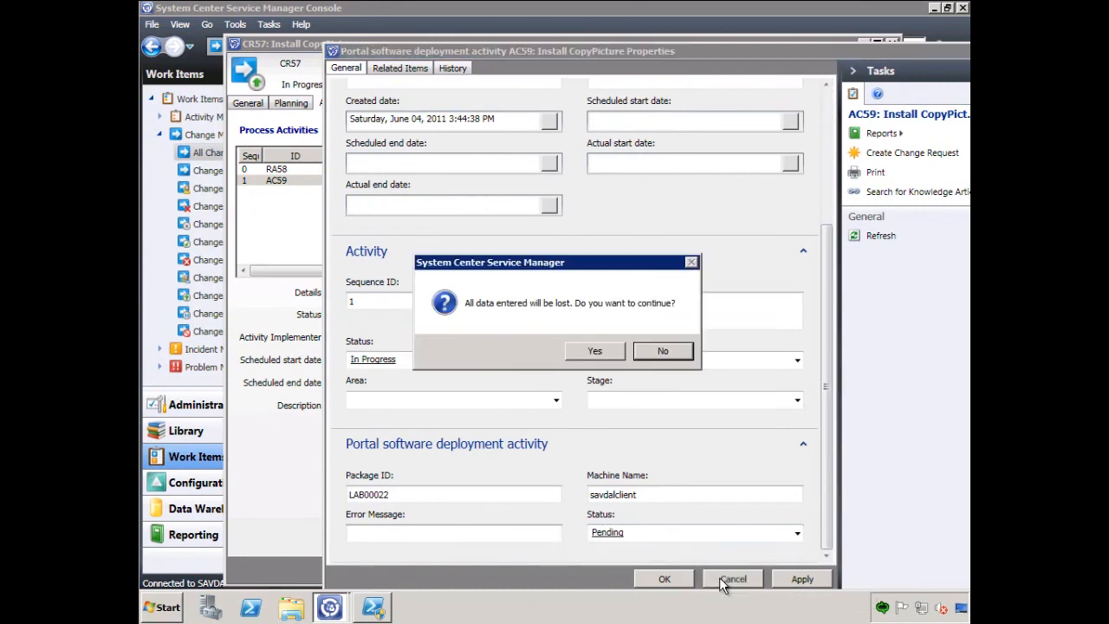
click(594, 351)
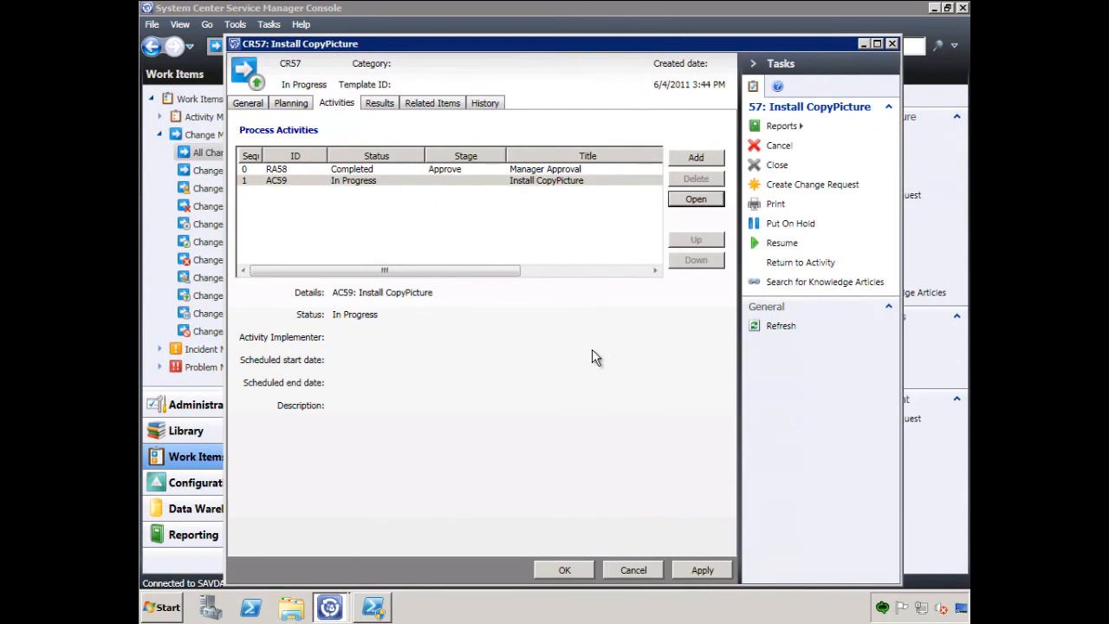
click(891, 46)
click(596, 352)
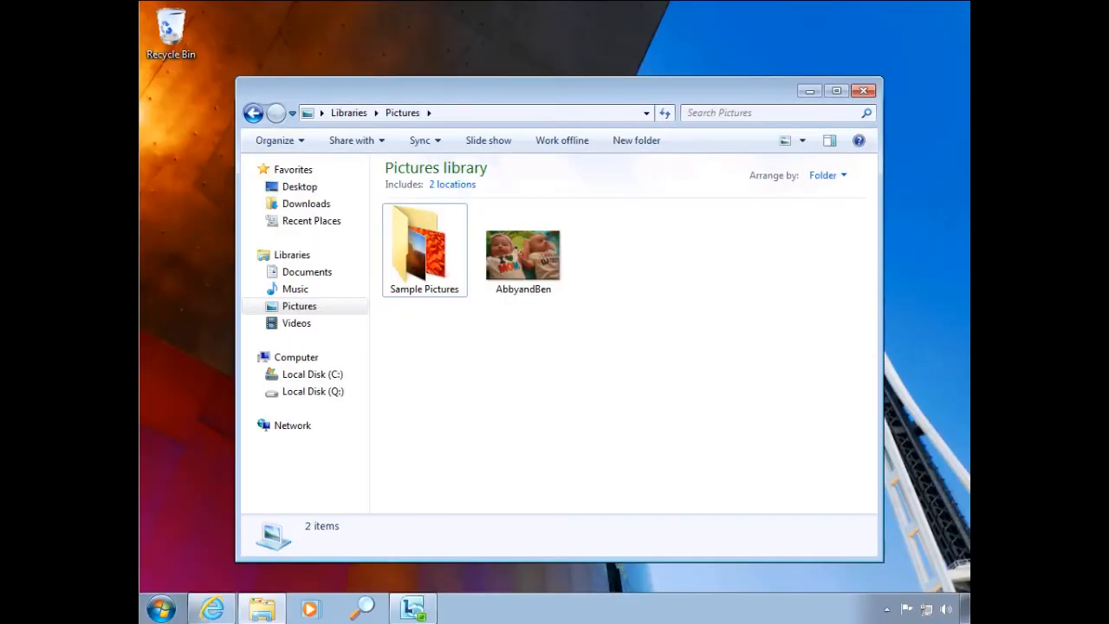
- On the client, delete the JPEG image beside the Sample Pictures folder in the Pictures library, moving it to the Recycle Bin
click(523, 252)
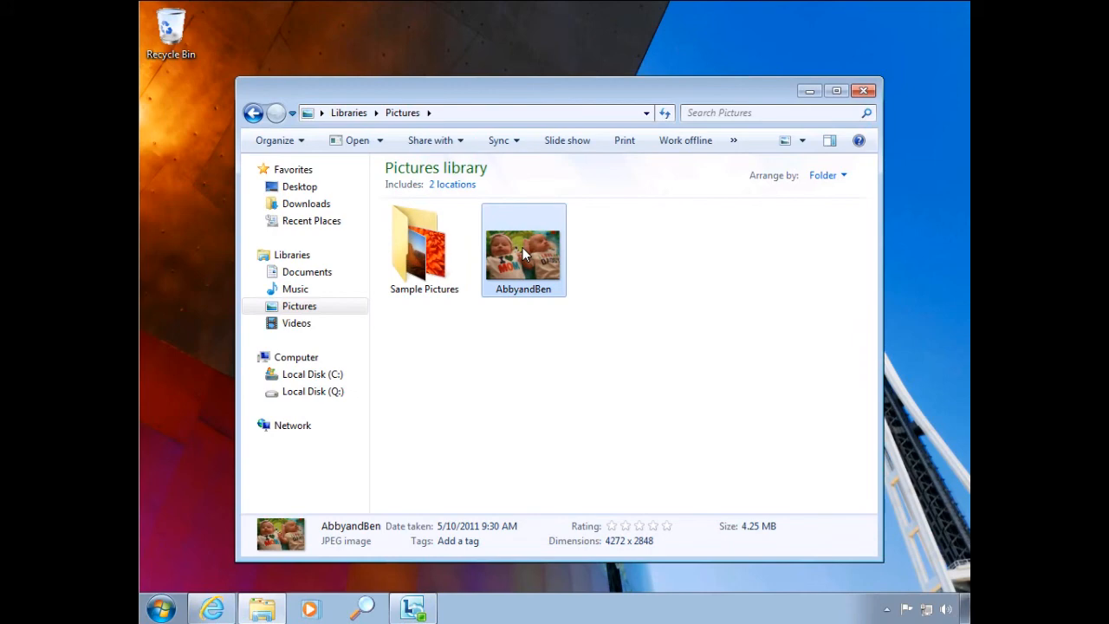
key(Delete)
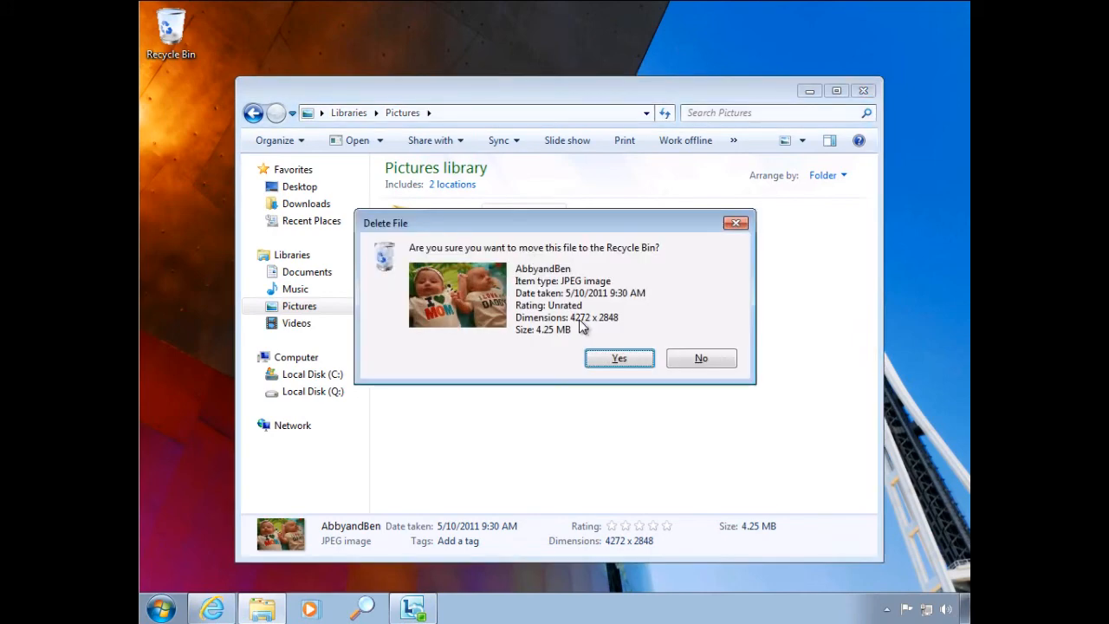
click(617, 361)
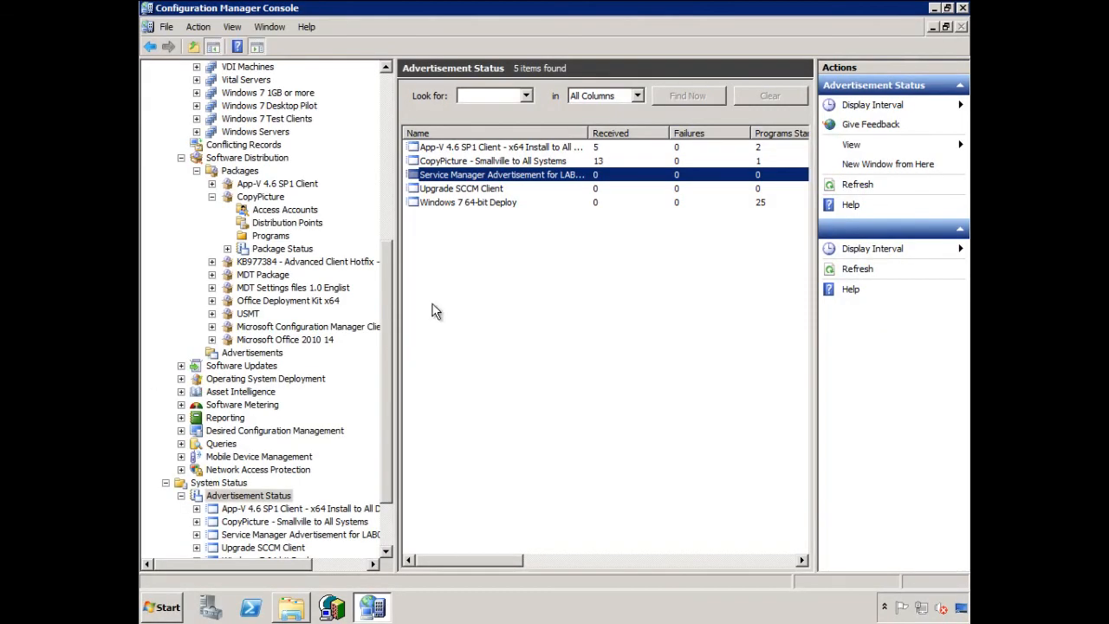
- In the Configuration Manager Console, refresh the Advertisement Status list
click(551, 253)
right_click(548, 271)
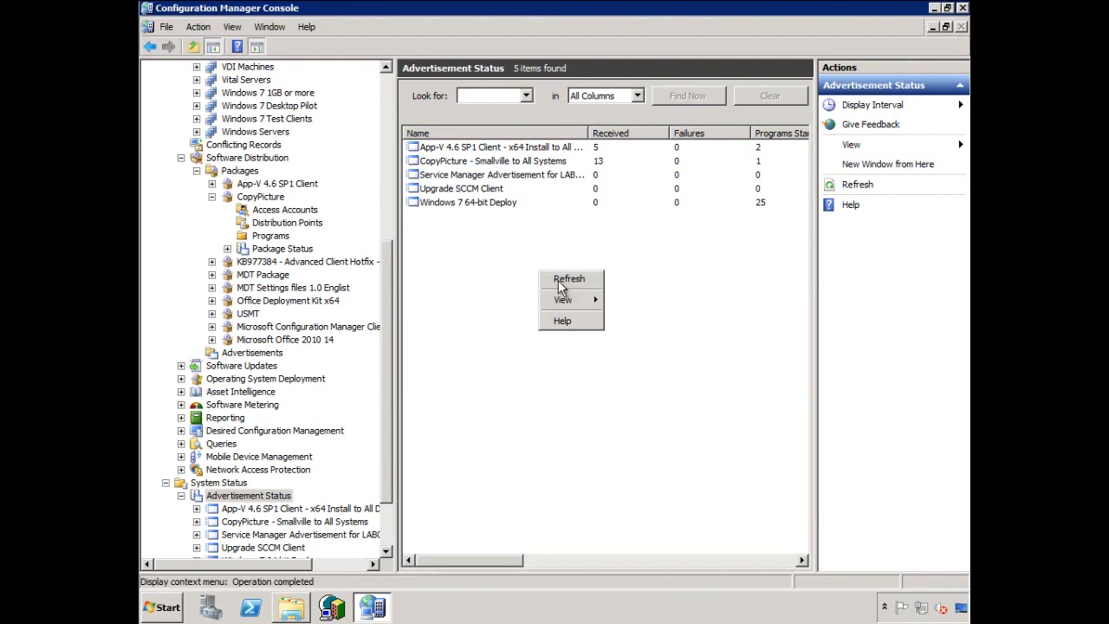
click(566, 274)
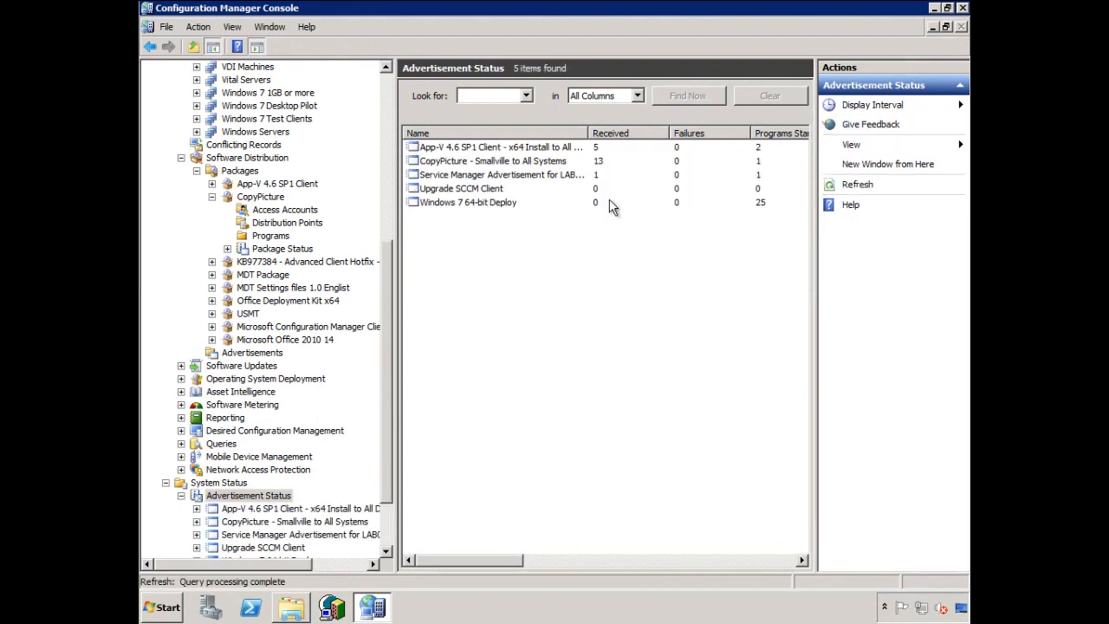
- Delete the Service Manager Advertisement for LAB00022 and open the Service Manager Software Package LAB00022 collection
click(249, 353)
click(498, 175)
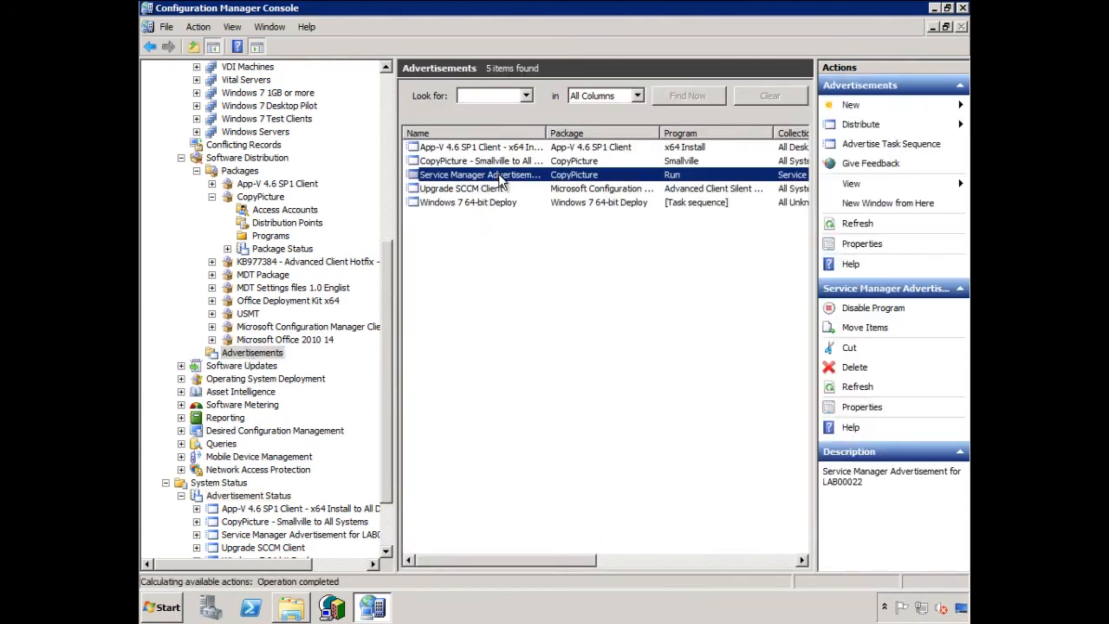
key(Delete)
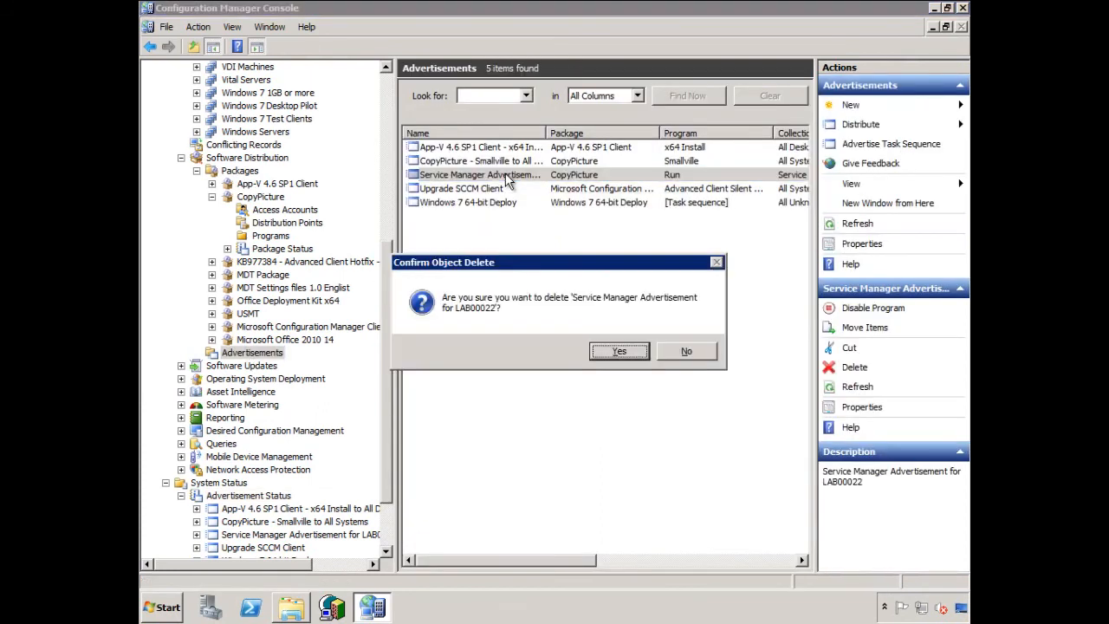
click(618, 353)
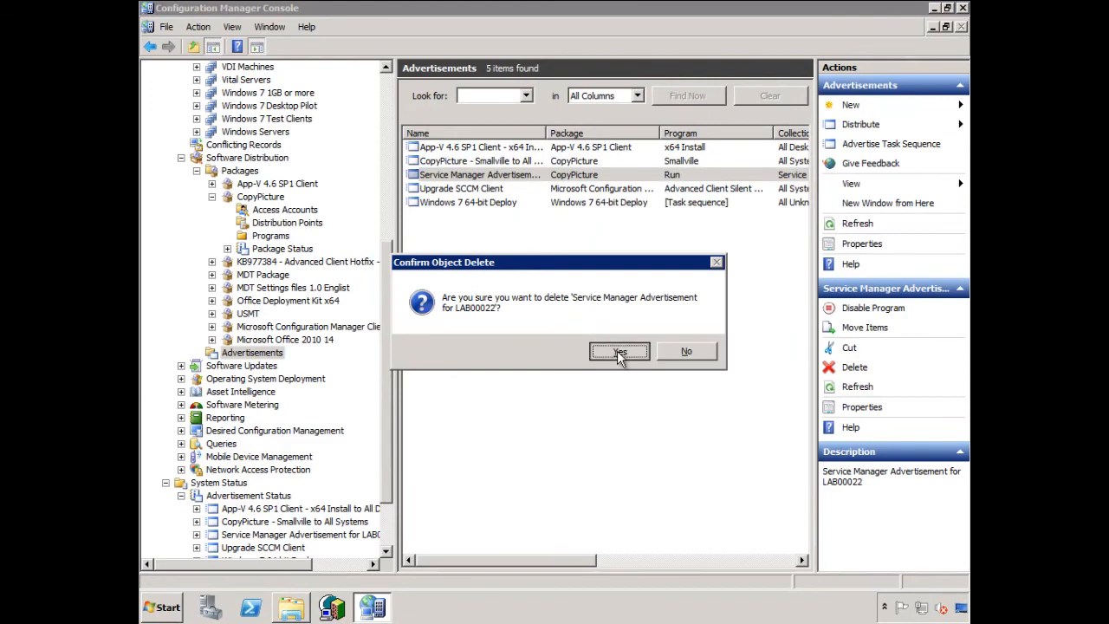
drag(391, 338, 379, 114)
click(299, 172)
click(476, 149)
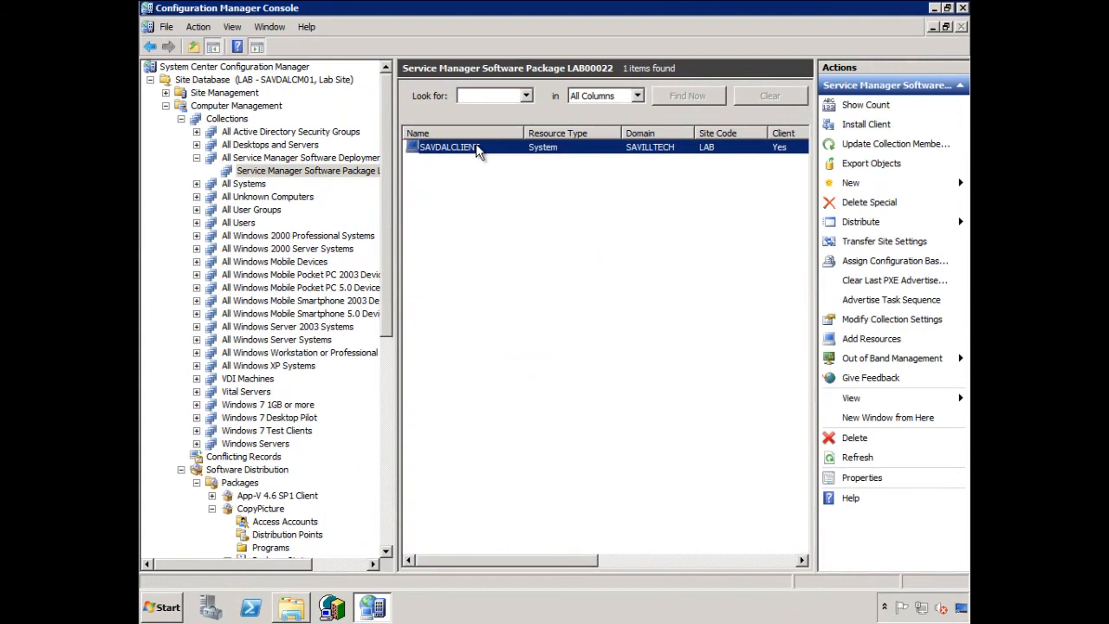
right_click(475, 145)
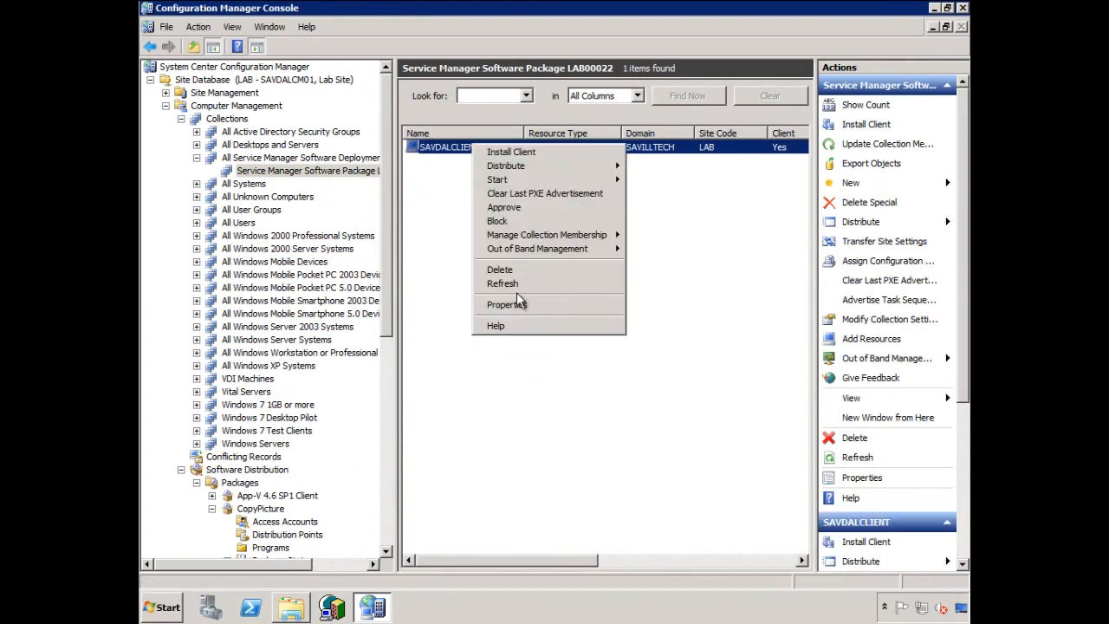
click(506, 270)
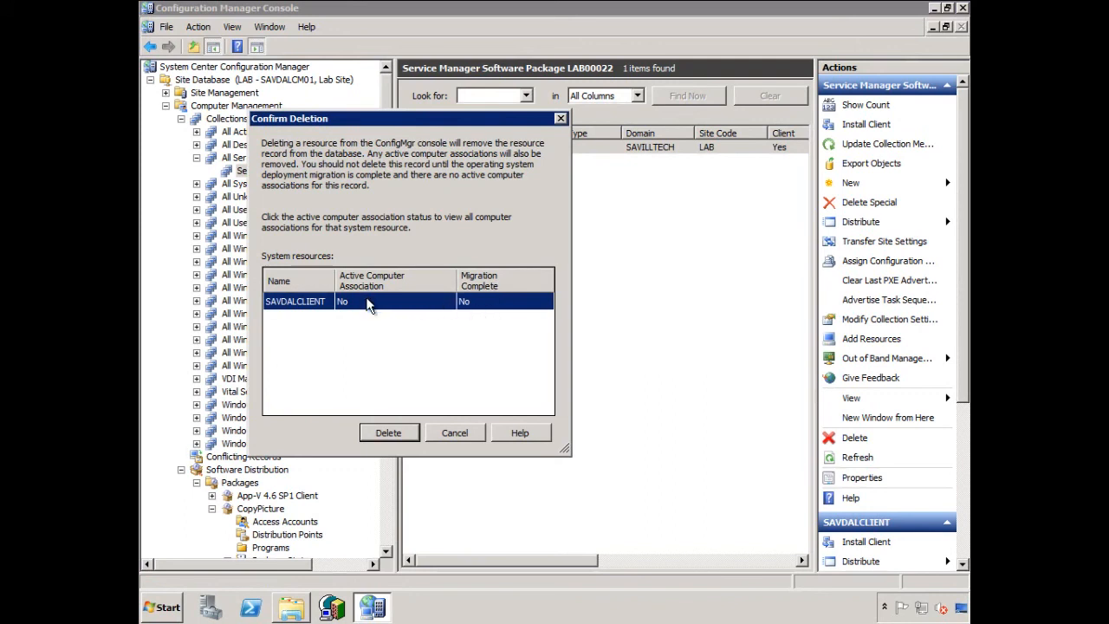
click(451, 432)
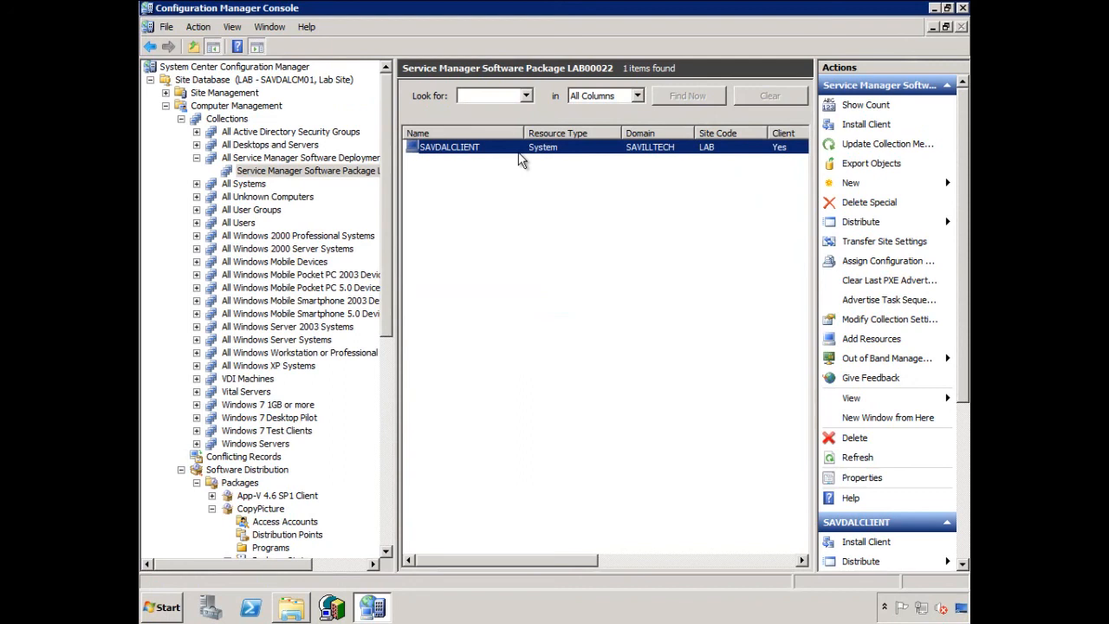
- Remove the SAVDALCLIENT direct membership rule from the Service Manager Software Package LAB00022 collection's properties and save the change
click(284, 170)
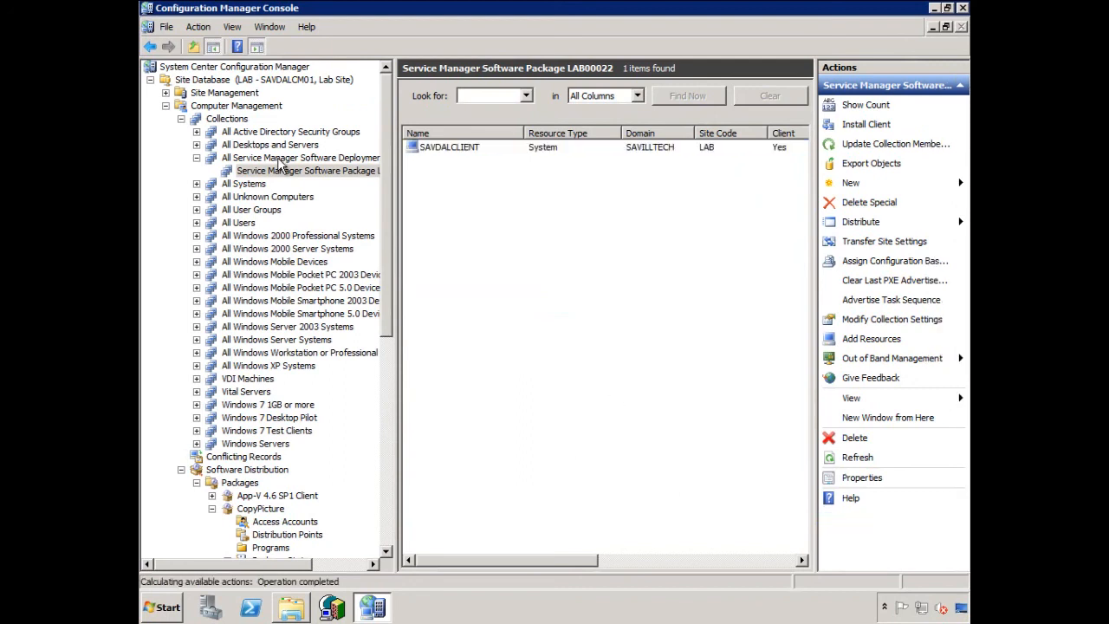
right_click(277, 173)
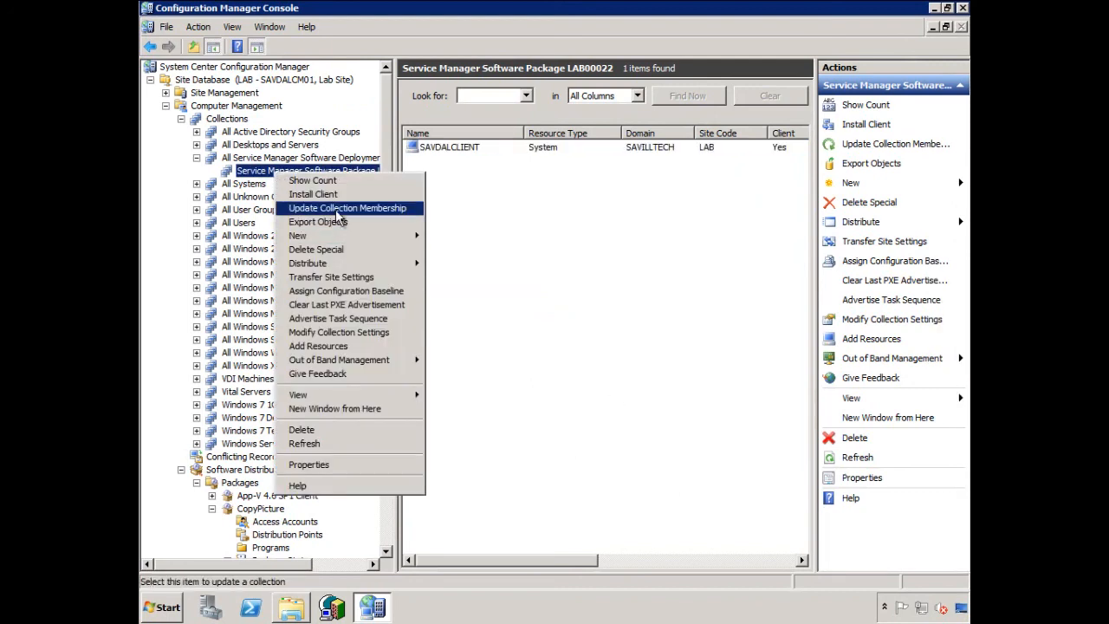
click(352, 465)
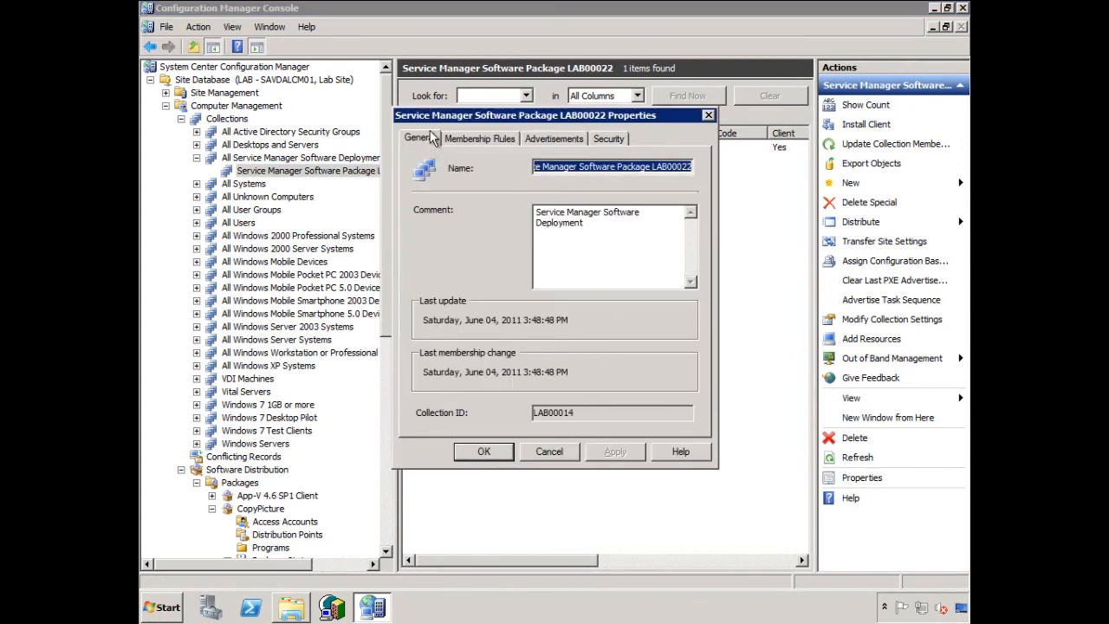
click(461, 140)
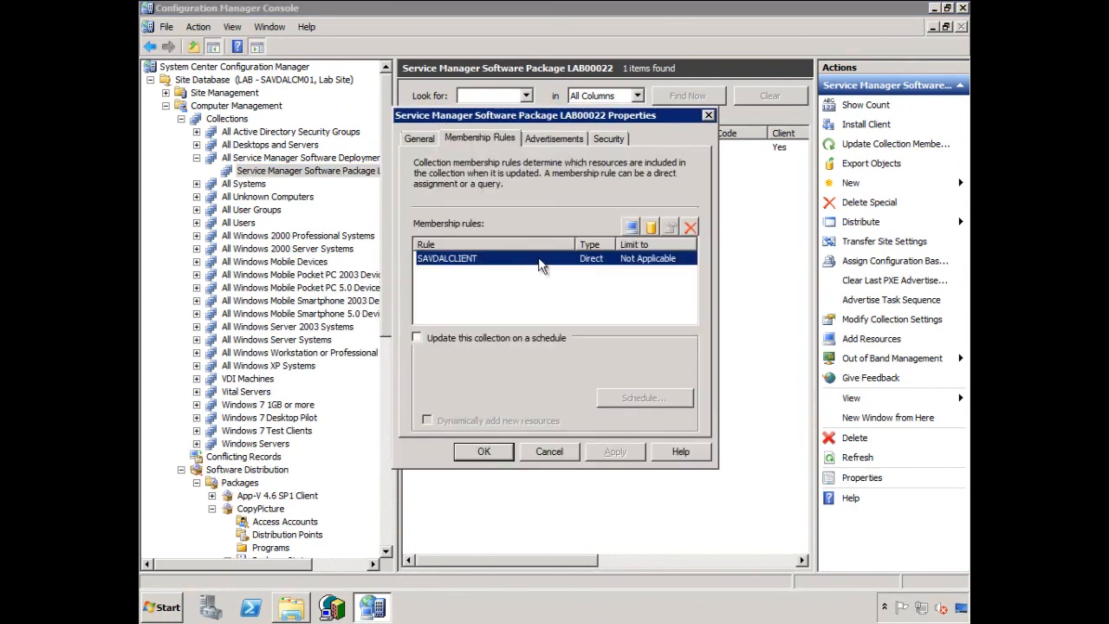
click(689, 226)
click(612, 452)
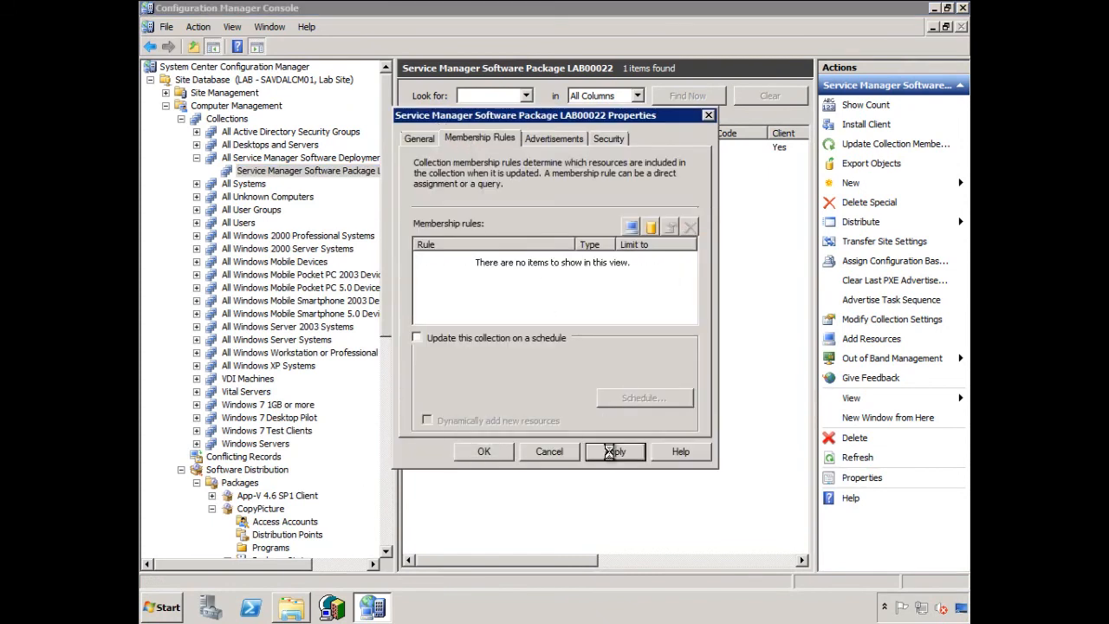
click(484, 451)
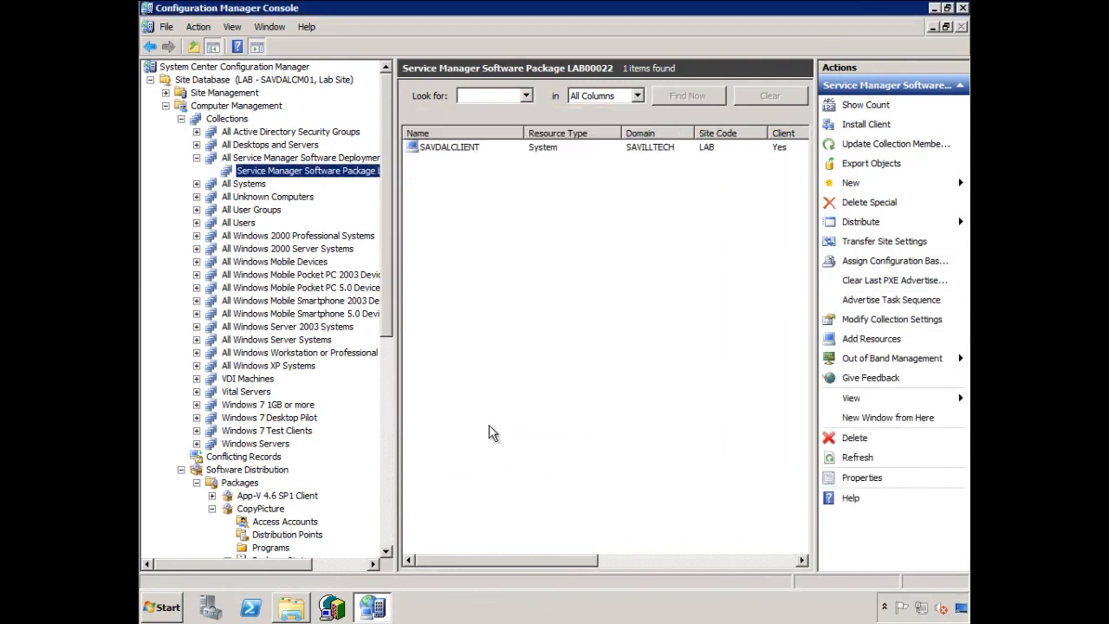
- Update the membership of the Service Manager Software Package LAB00022 collection without its subcollections, and refresh the collection
right_click(335, 175)
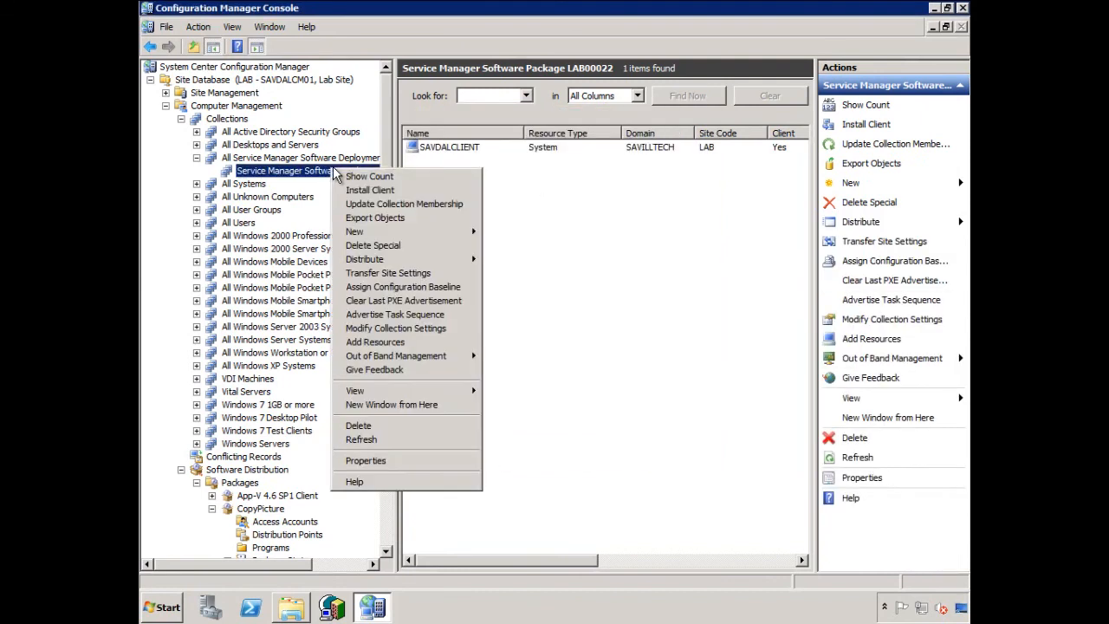
click(369, 438)
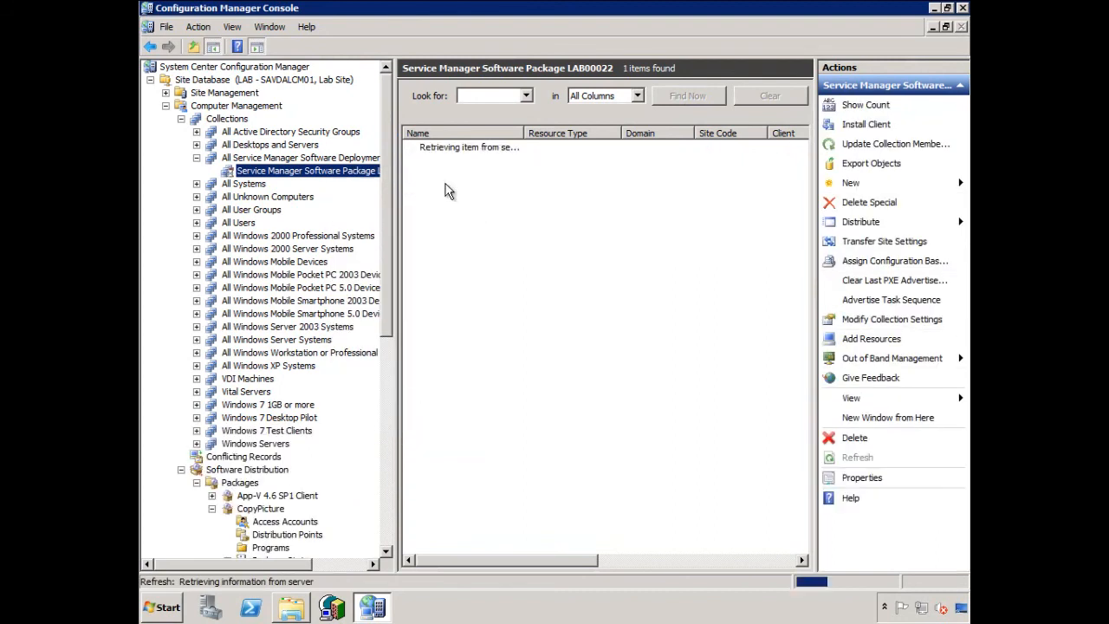
right_click(322, 176)
click(346, 208)
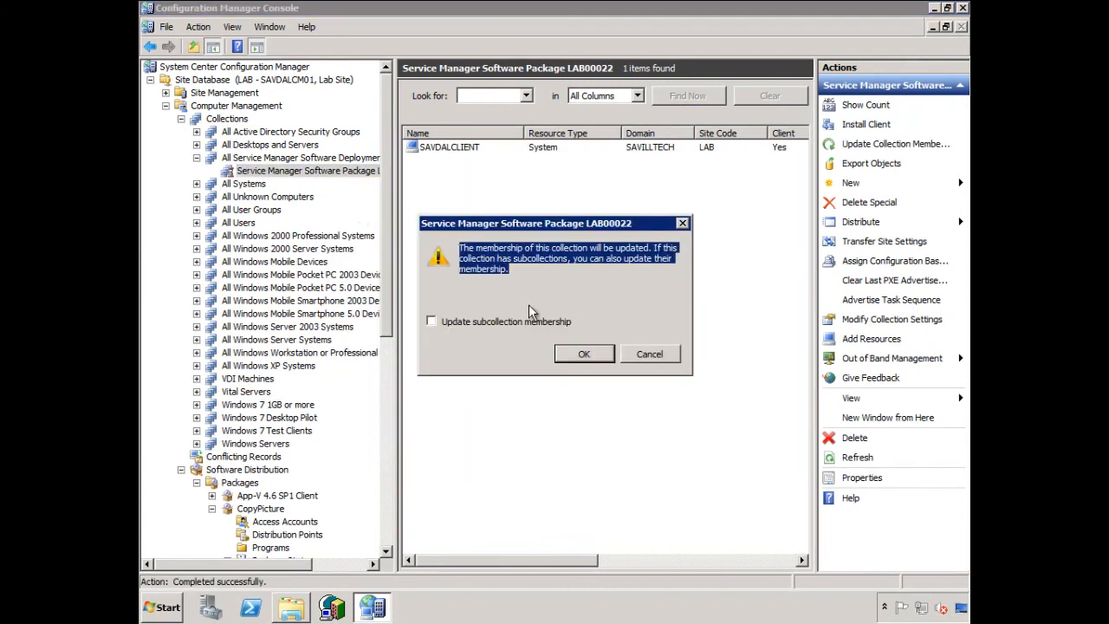
click(585, 355)
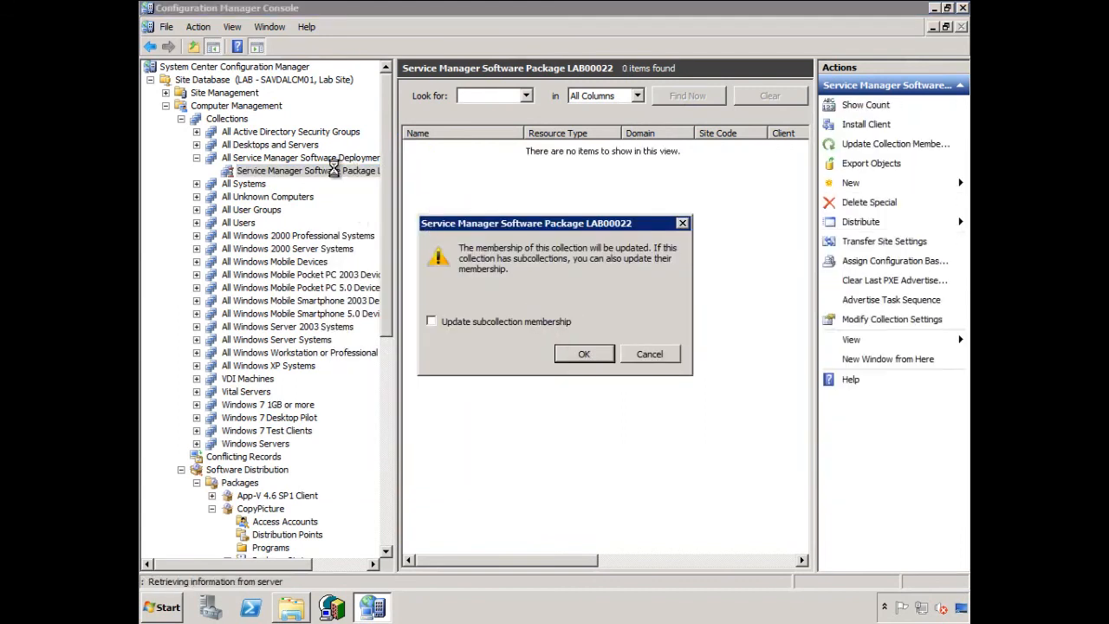
right_click(332, 171)
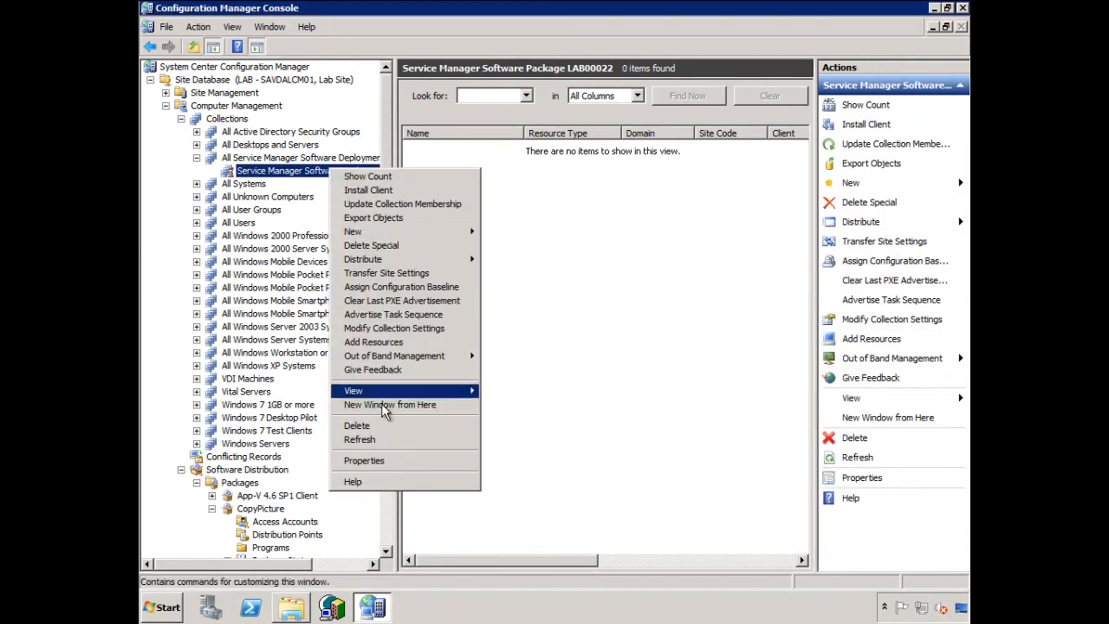
click(374, 438)
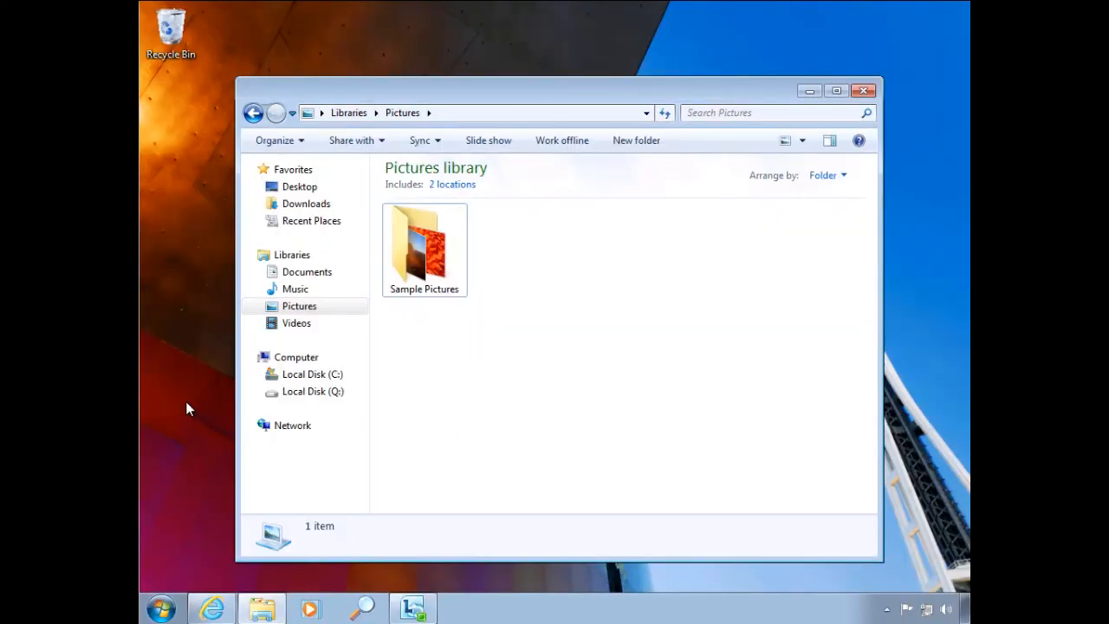
- Open the Registry Editor on the client and browse to HKEY_LOCAL_MACHINE\SOFTWARE\Wow6432Node\Microsoft\SMS
click(190, 404)
key(super+r)
text(regedit)
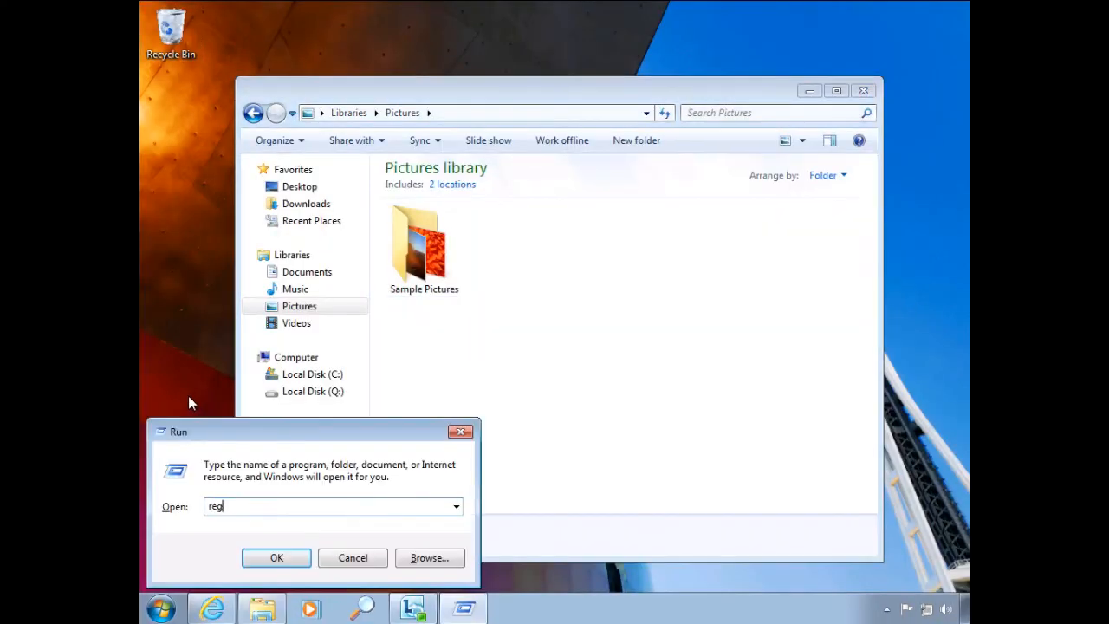
key(Return)
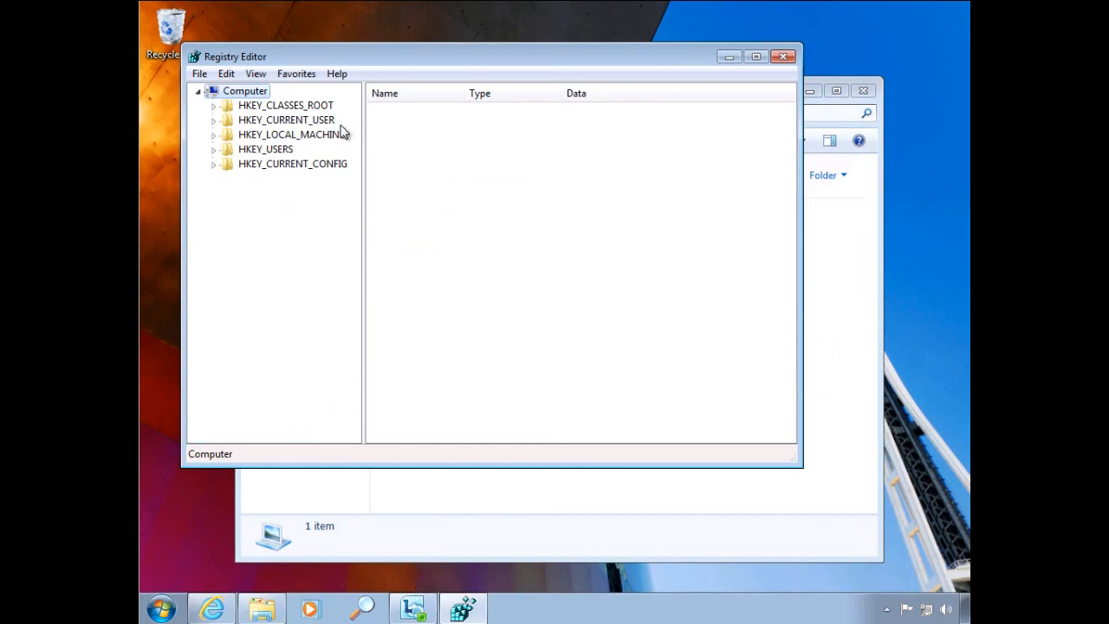
double_click(294, 137)
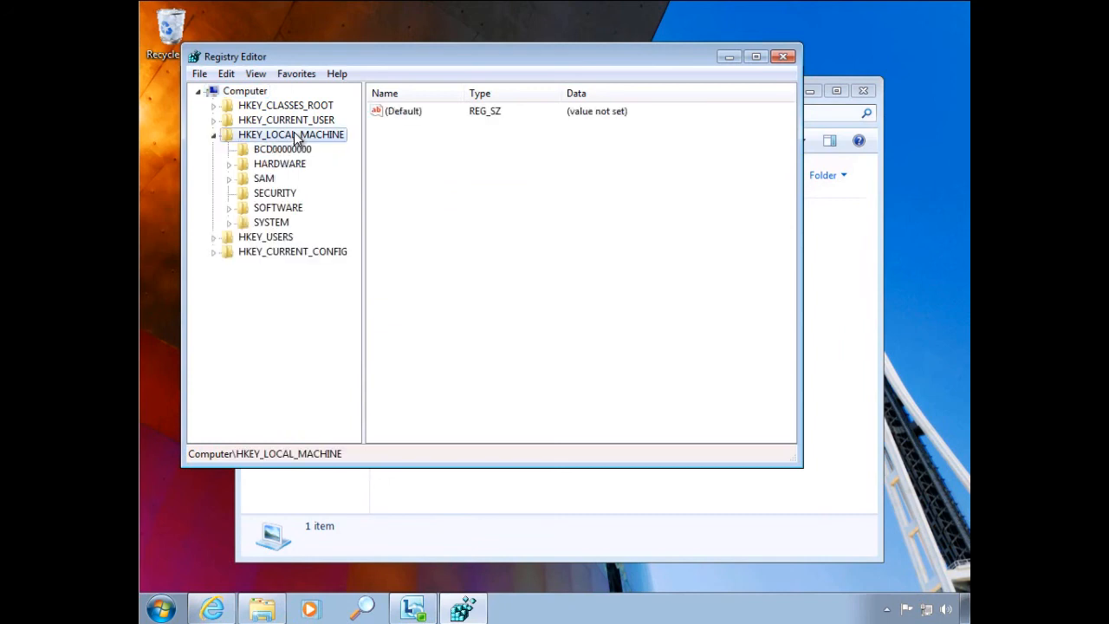
double_click(295, 211)
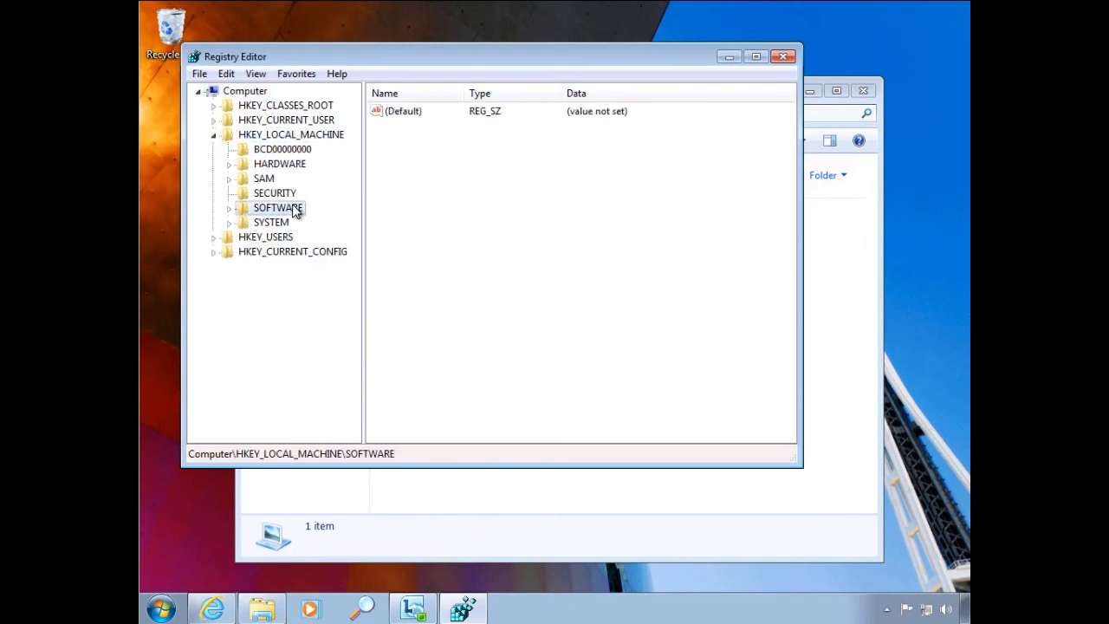
double_click(308, 404)
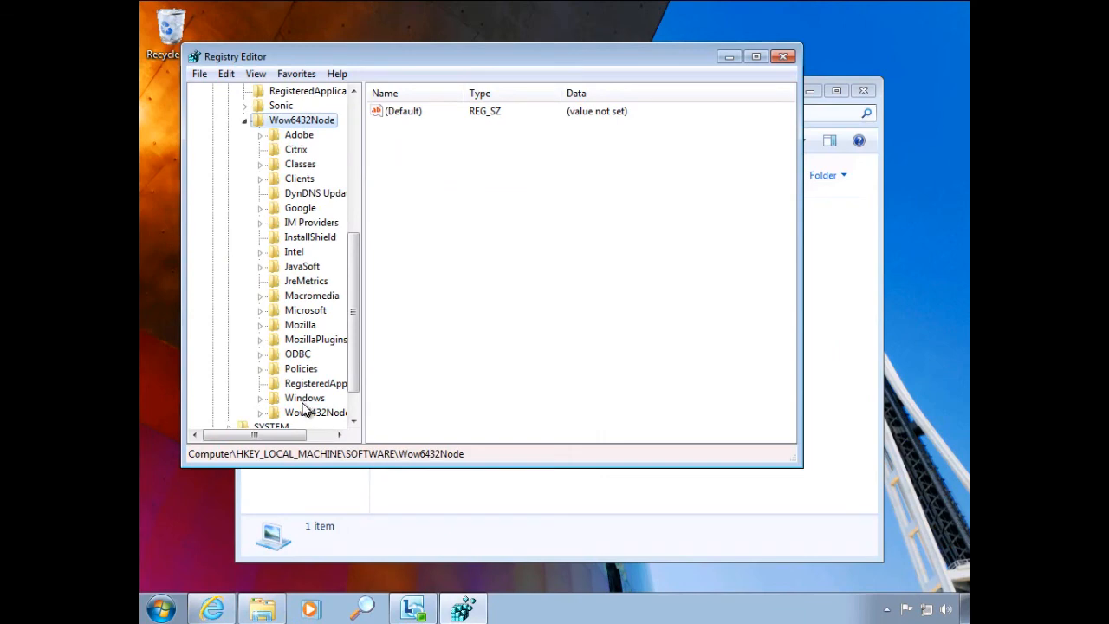
double_click(314, 311)
drag(351, 182, 352, 327)
double_click(313, 252)
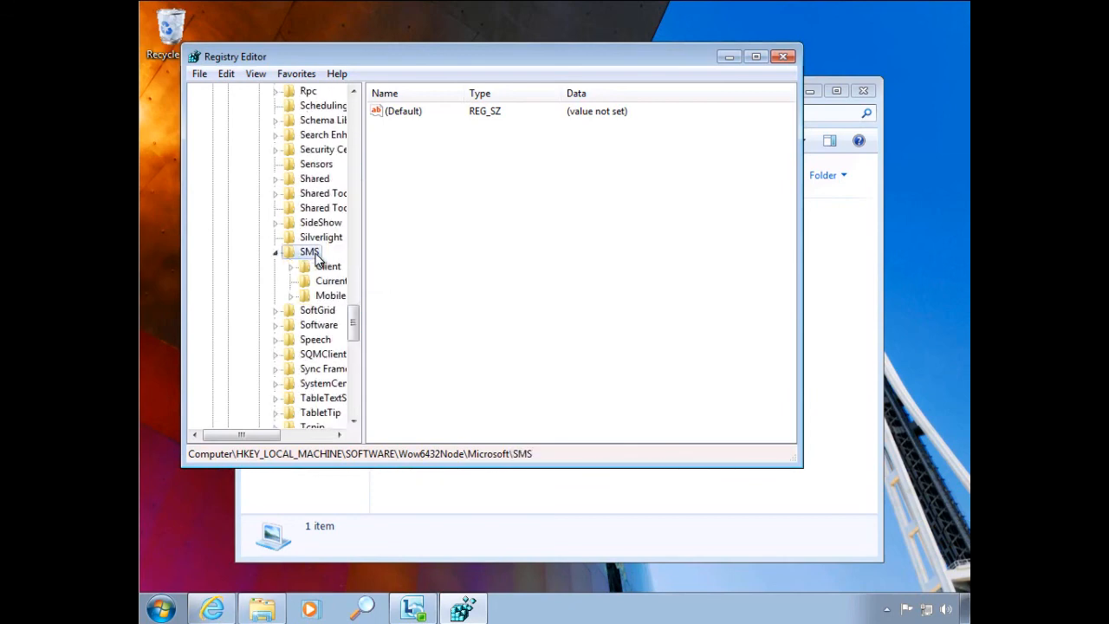
- Expand Mobile Client, Software Distribution, Execution History and System under SMS, widening the key tree for full names
double_click(332, 297)
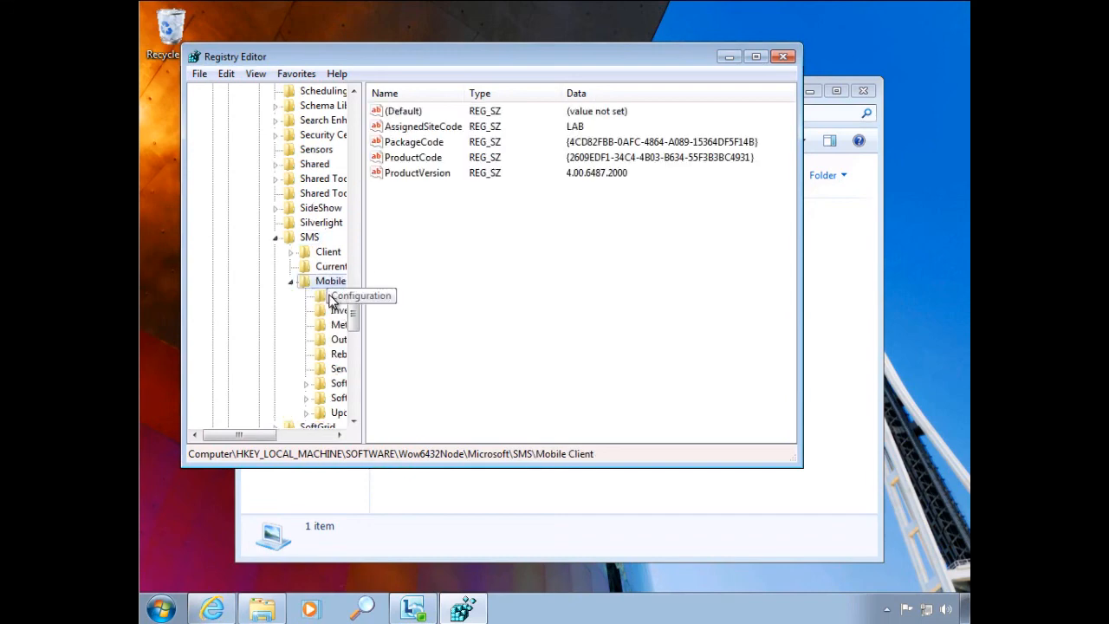
double_click(335, 384)
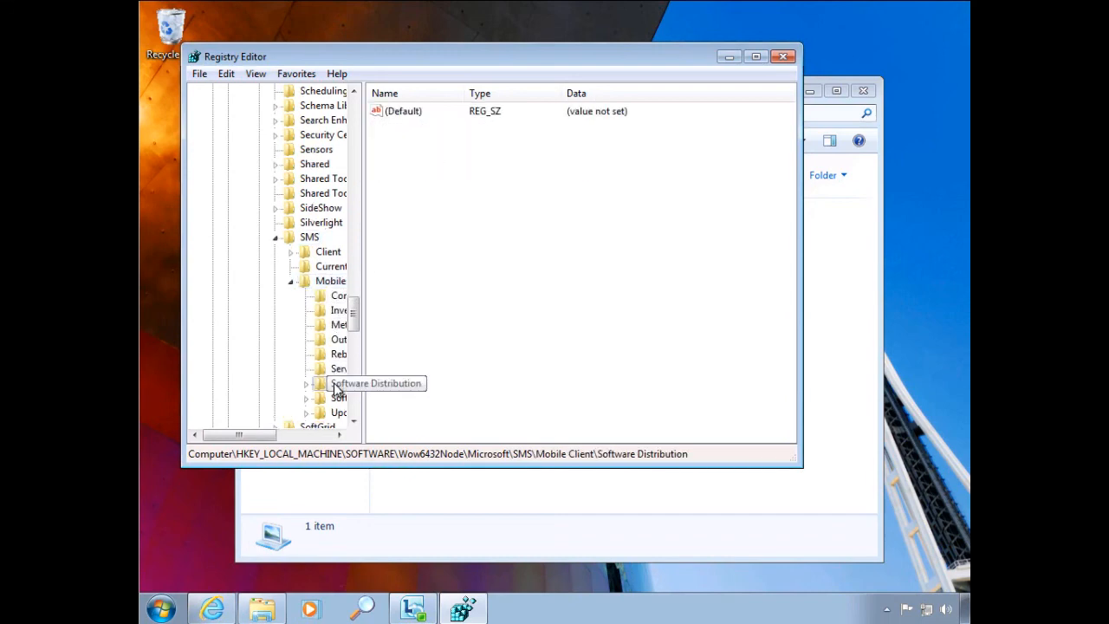
double_click(336, 371)
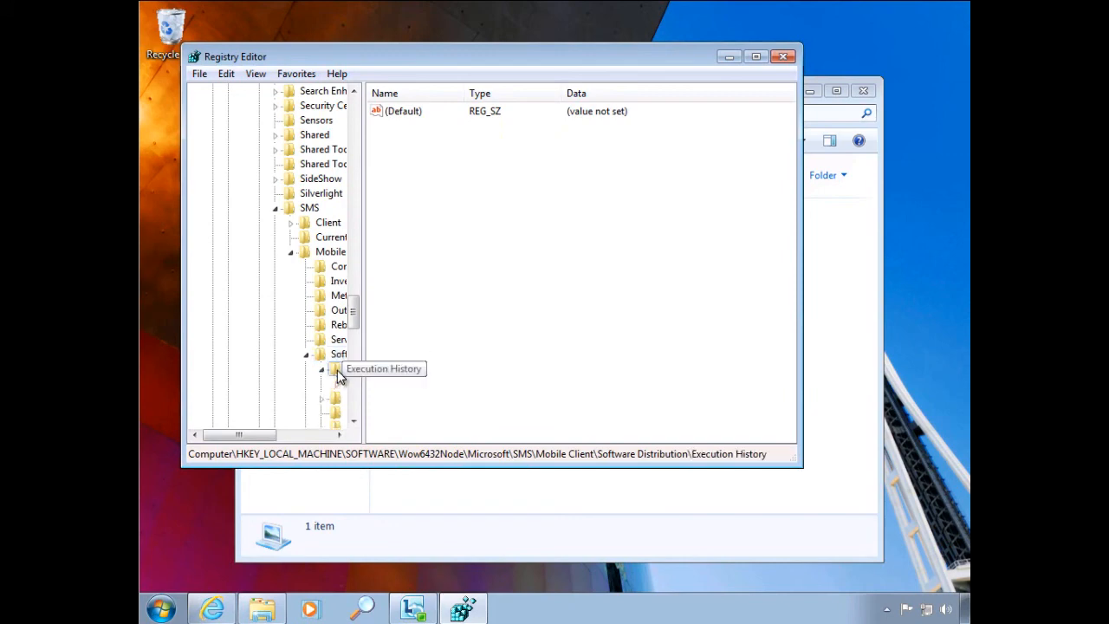
drag(362, 372, 469, 359)
click(337, 383)
click(398, 399)
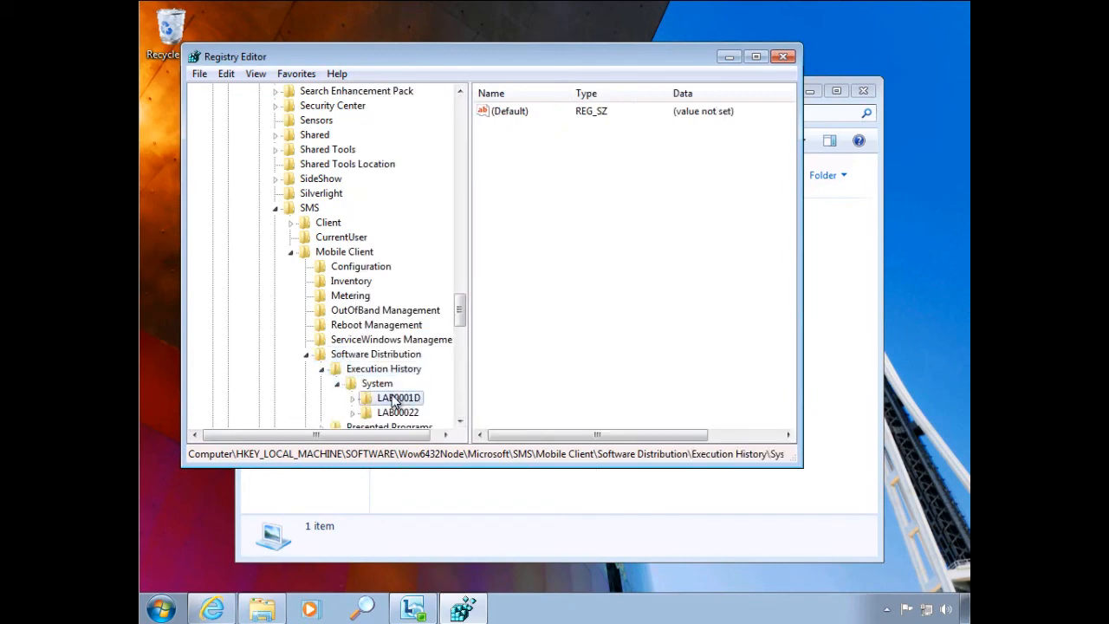
- Examine the execution records stored under the LAB0001D and LAB00022 keys in the System execution history
double_click(399, 399)
click(396, 411)
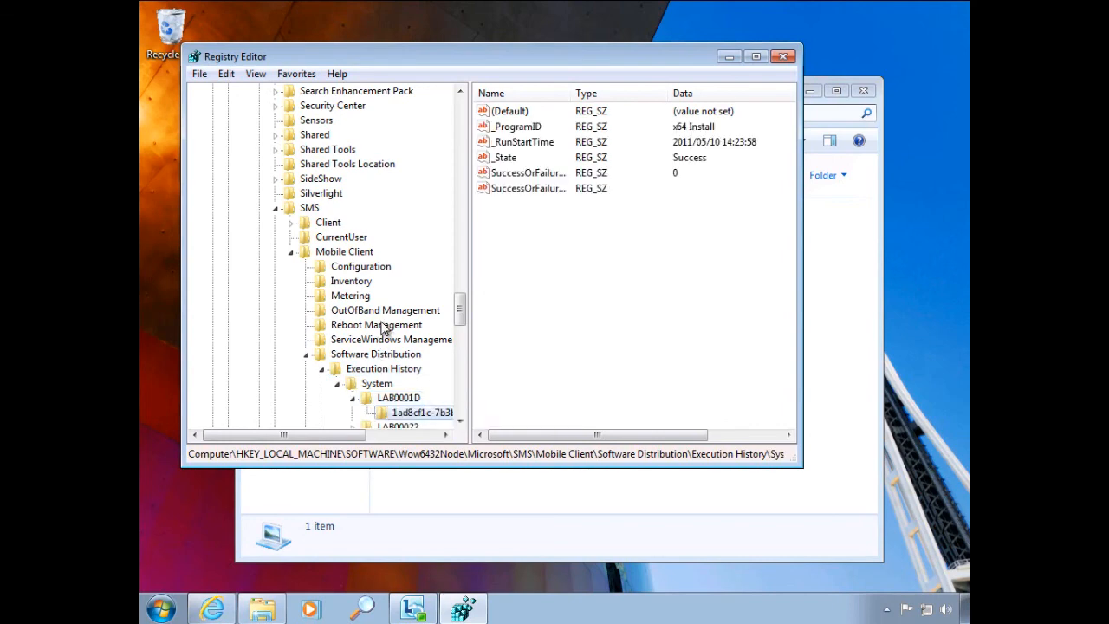
scroll(387, 338, down, 1)
click(364, 387)
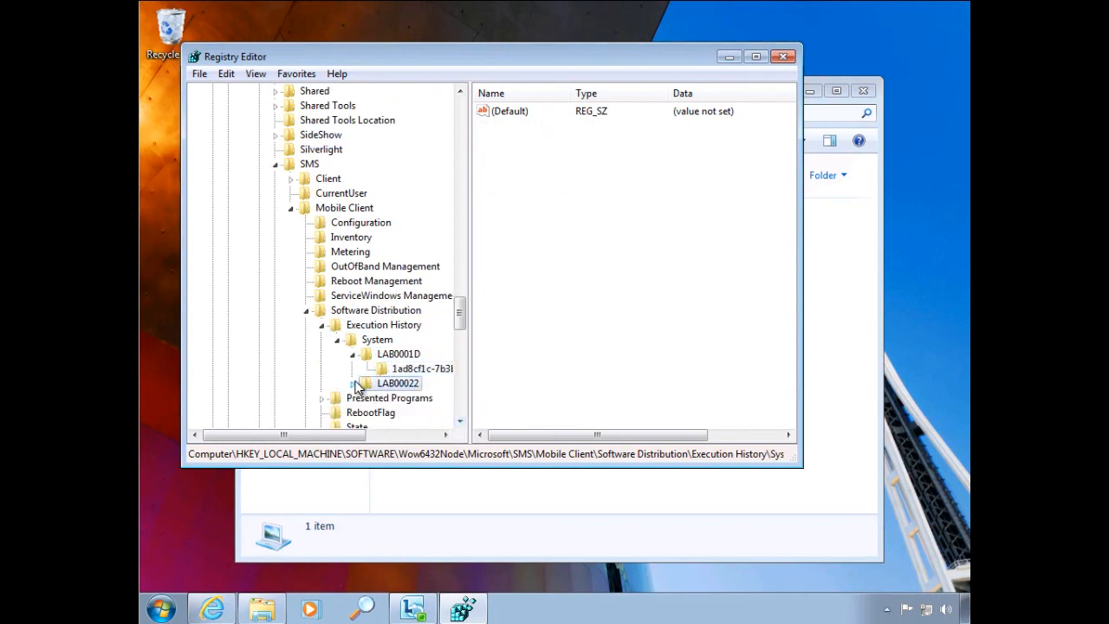
click(352, 383)
click(407, 398)
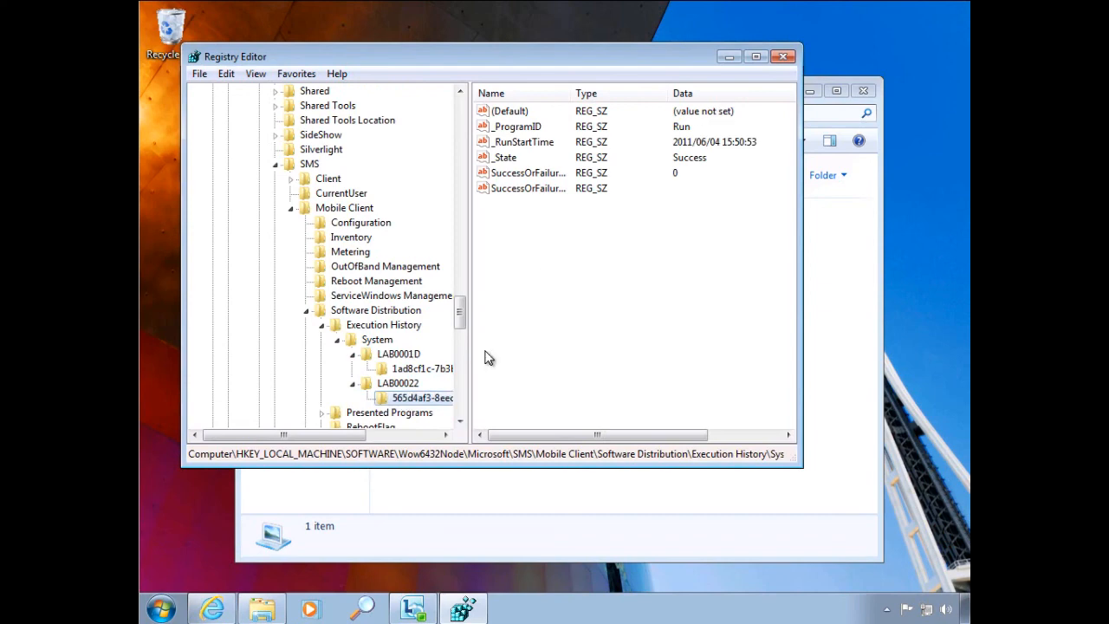
- Try to delete the LAB00022 execution history key and its subkey from the registry
click(375, 388)
key(Delete)
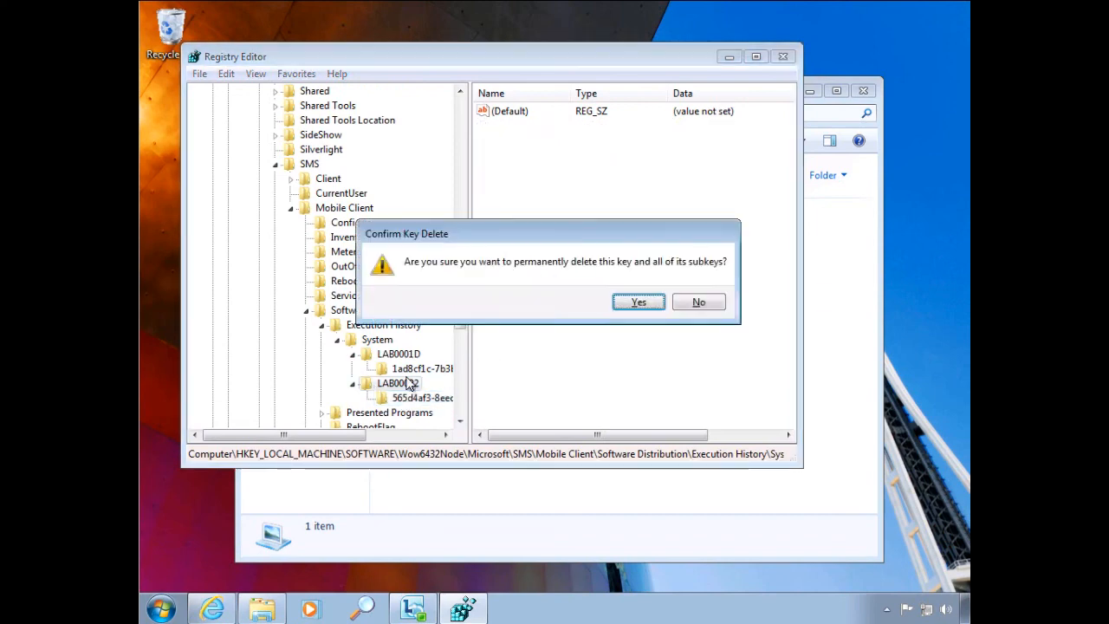
click(634, 303)
click(641, 302)
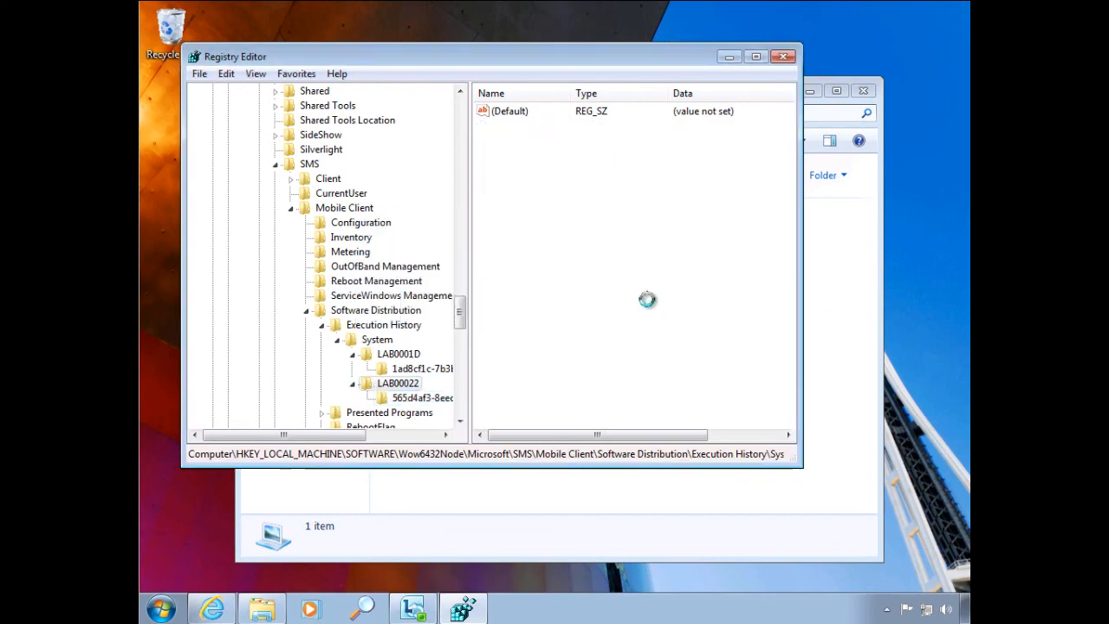
click(410, 399)
key(Delete)
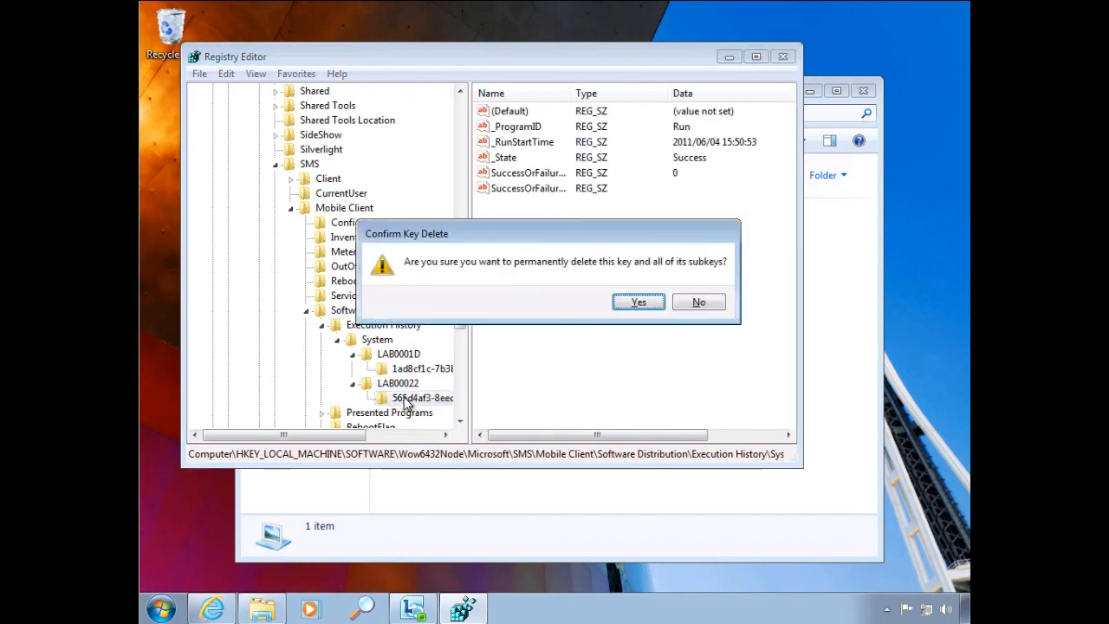
click(638, 303)
click(702, 300)
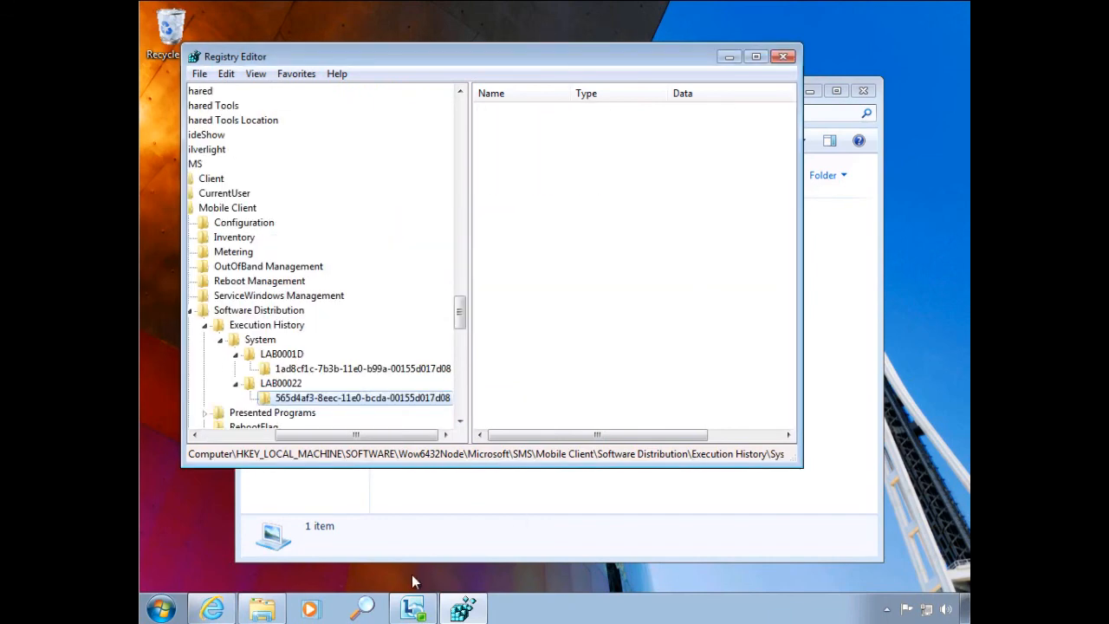
- Close the Registry Editor and reopen it with elevated rights, entering the administrator account name and password
key(super+r)
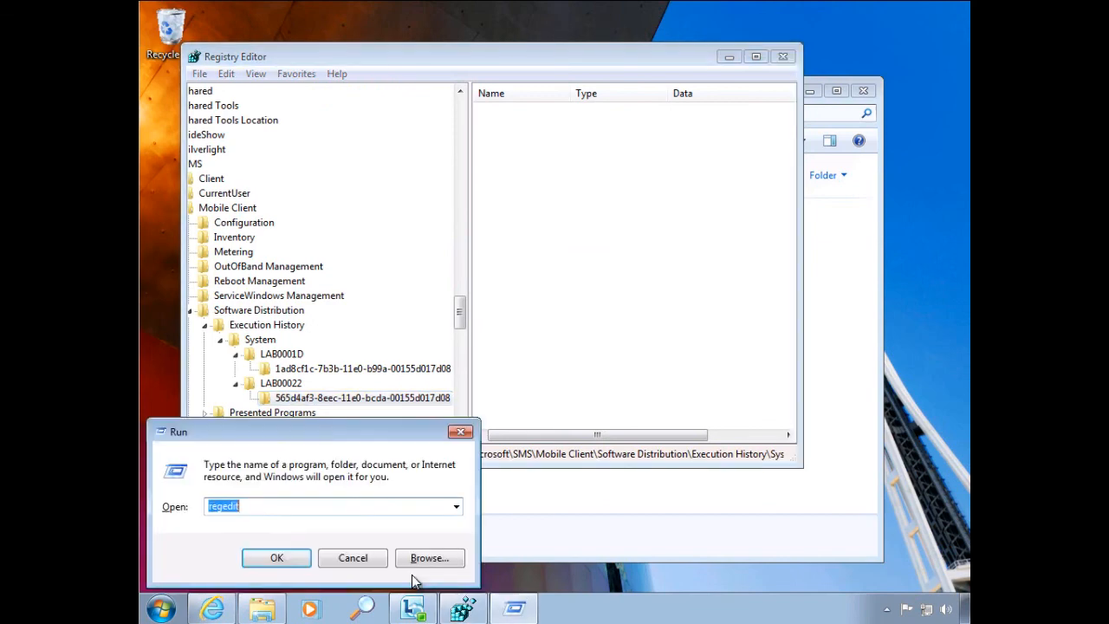
click(362, 558)
click(782, 57)
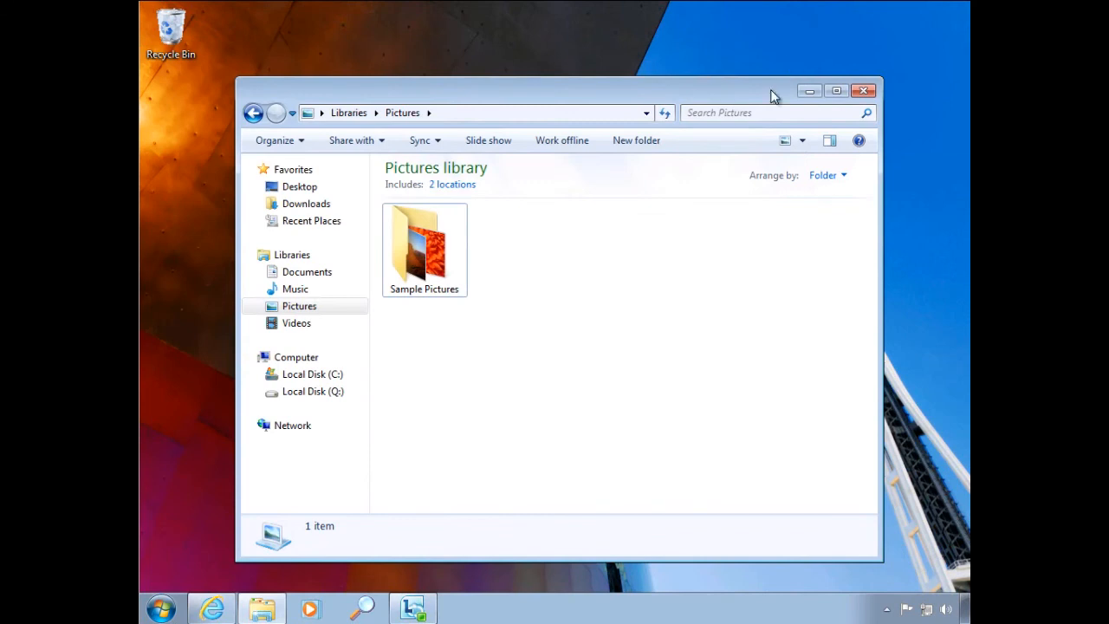
click(161, 607)
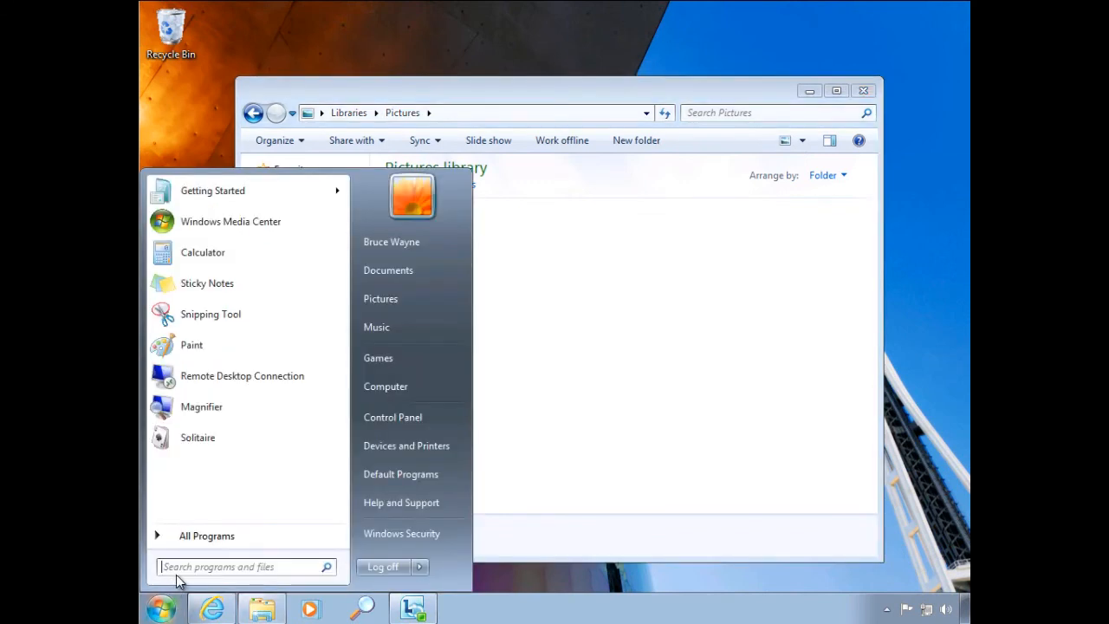
text(regedit)
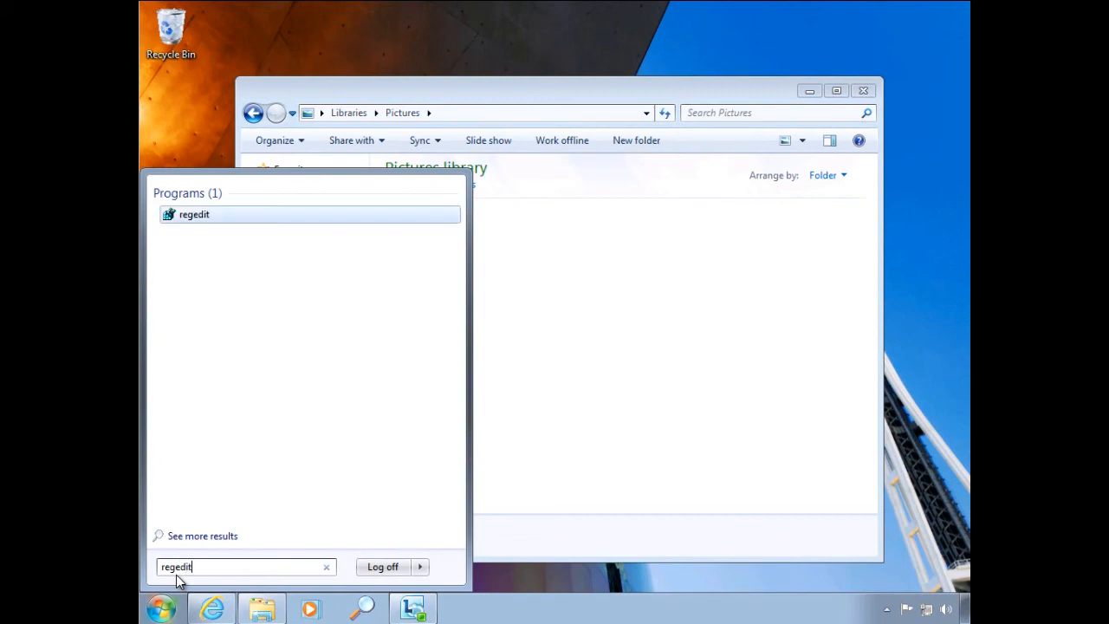
right_click(195, 214)
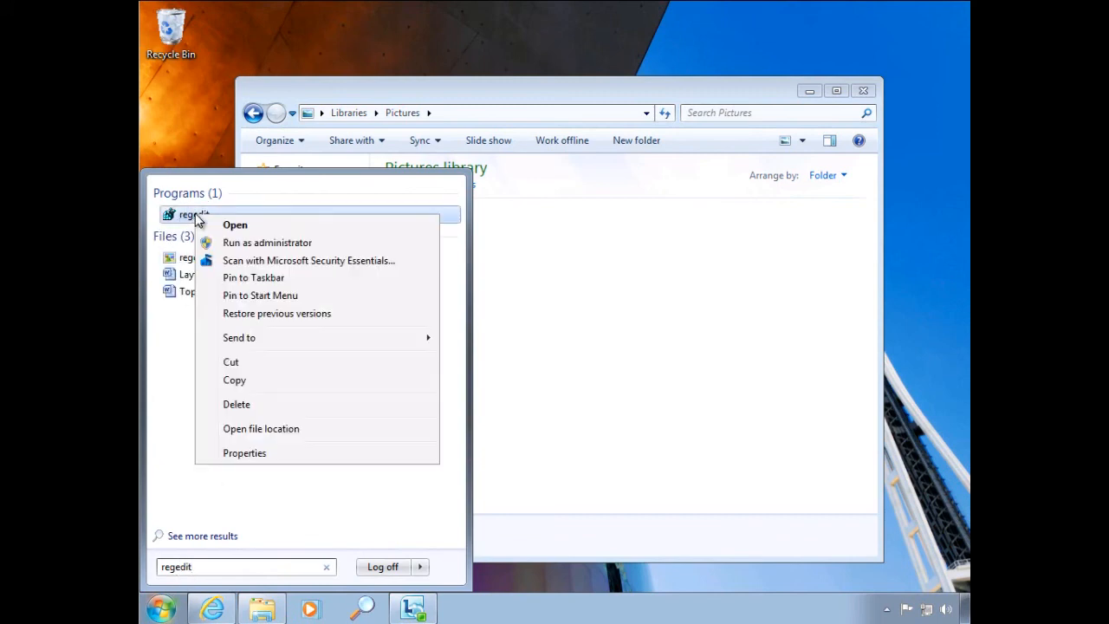
click(267, 244)
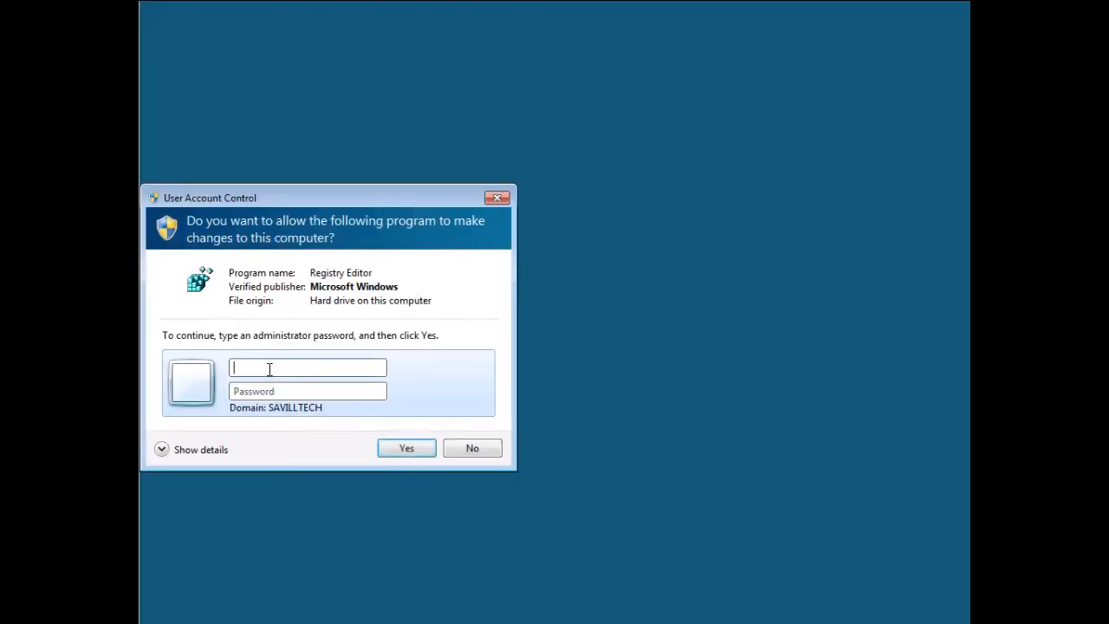
text(administrator)
key(Tab)
text(p)
key(Return)
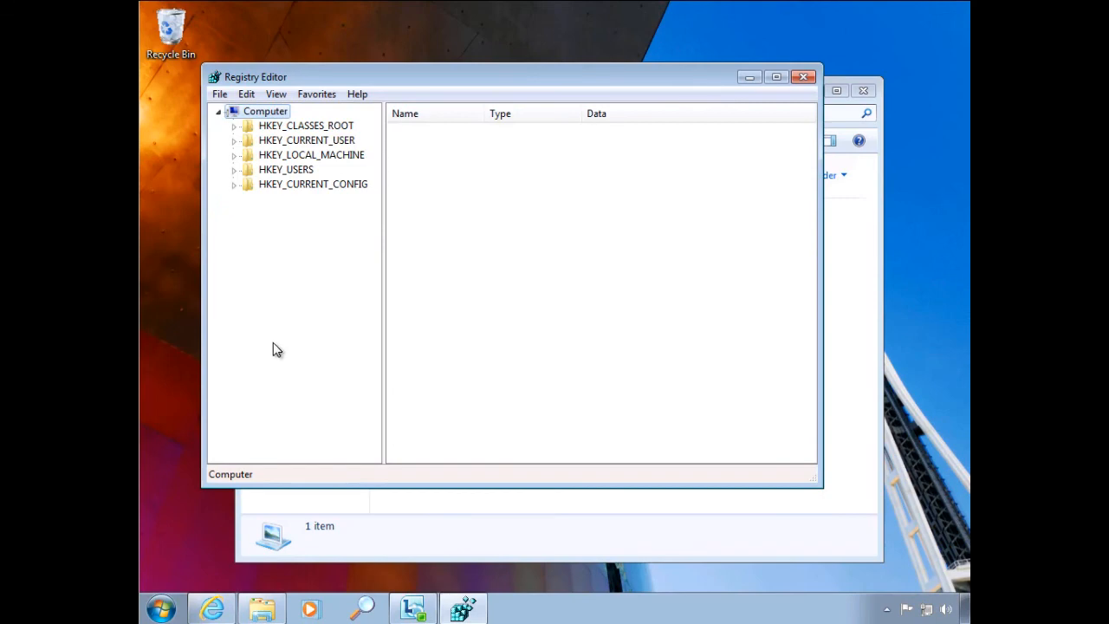
- In the elevated Registry Editor, expand HKEY_LOCAL_MACHINE\SOFTWARE\Wow6432Node\Microsoft\SMS
double_click(314, 155)
double_click(305, 227)
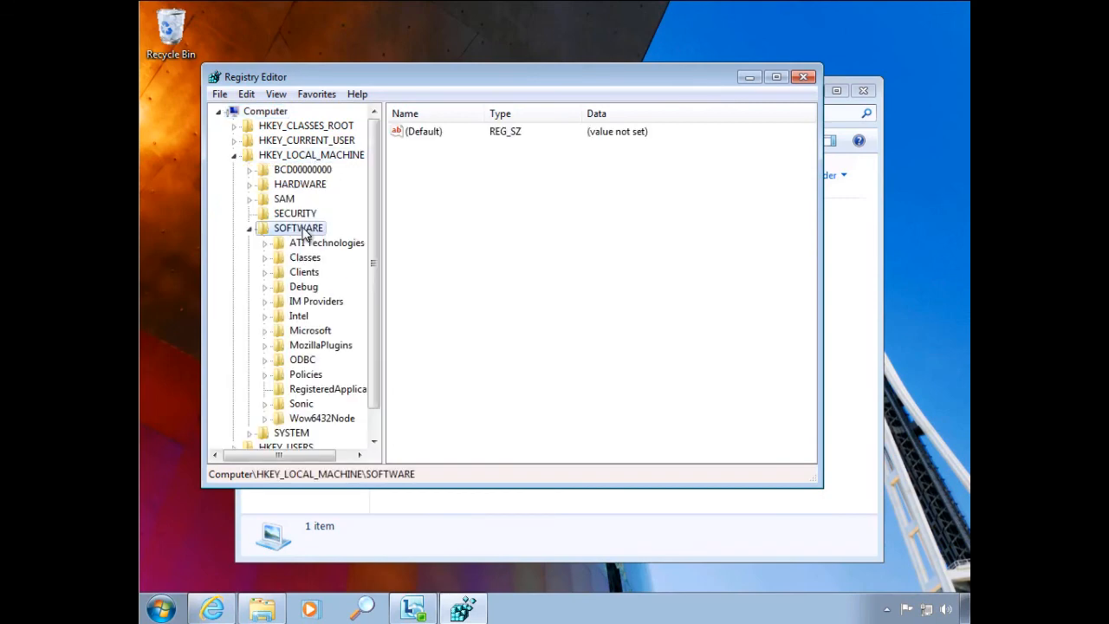
double_click(321, 419)
click(330, 334)
double_click(330, 335)
scroll(373, 336, down, 20)
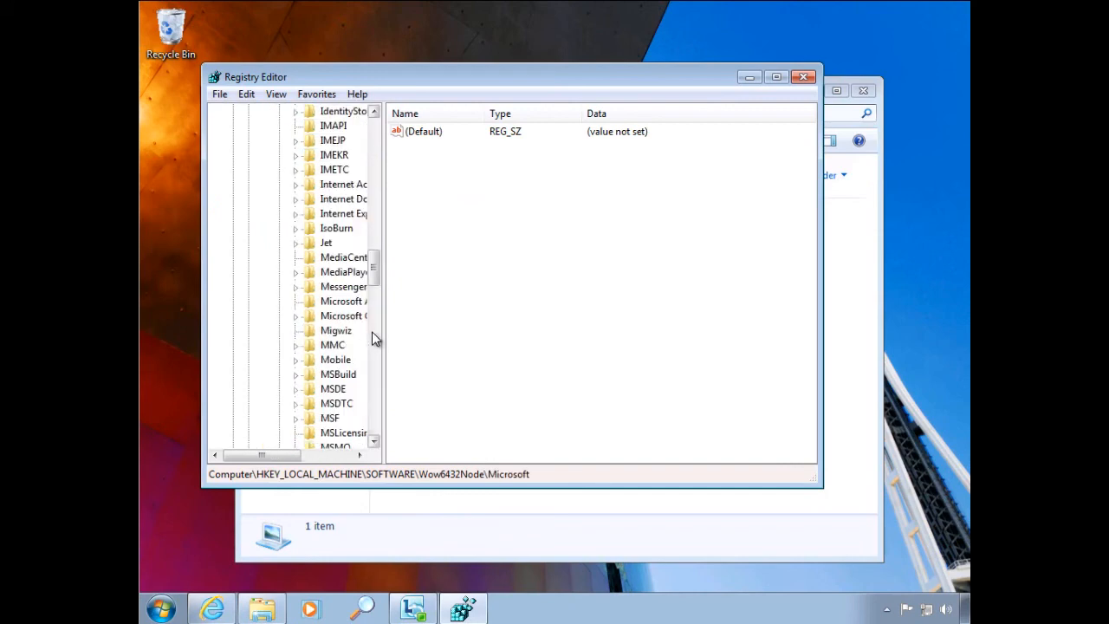
scroll(375, 341, down, 7)
double_click(330, 315)
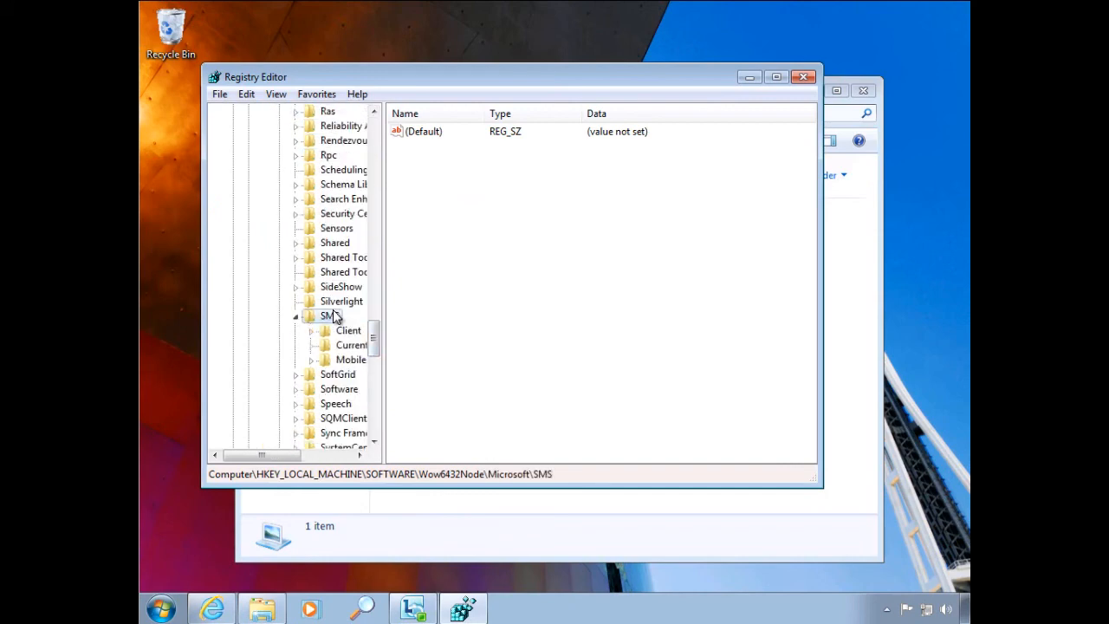
- Expand Mobile Client\Software Distribution\Execution History\System and show the execution record under LAB00022
double_click(348, 360)
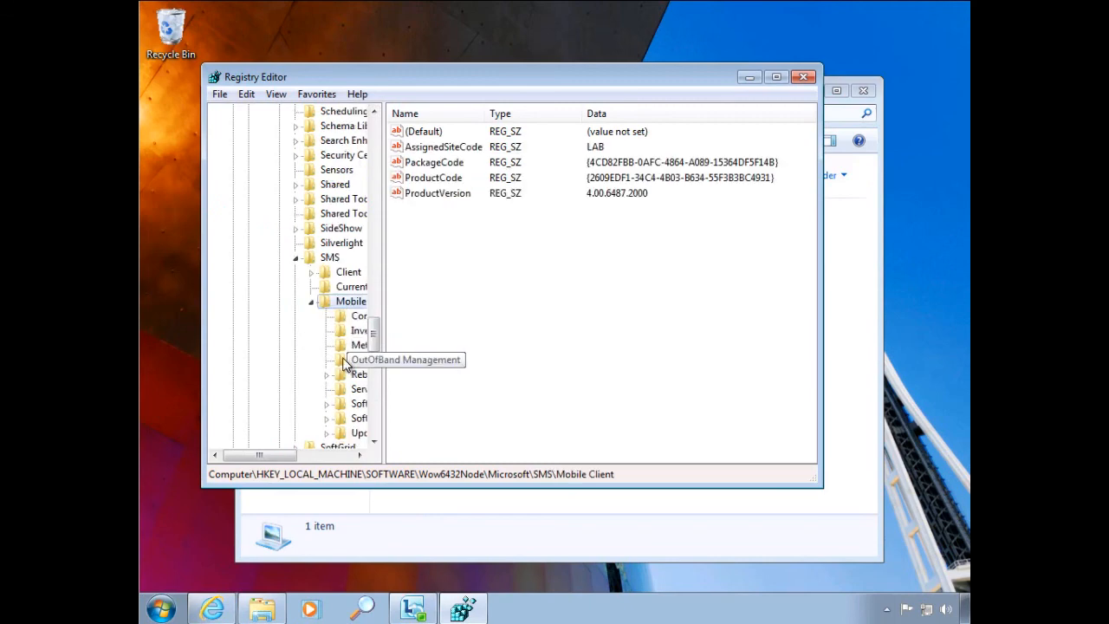
double_click(354, 406)
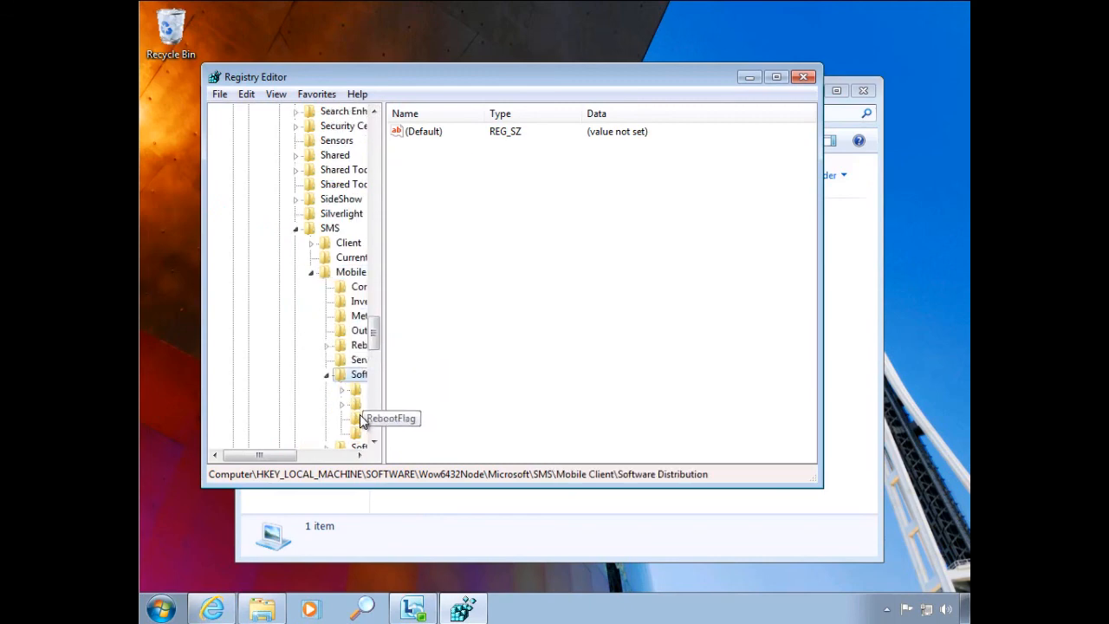
click(360, 390)
double_click(360, 392)
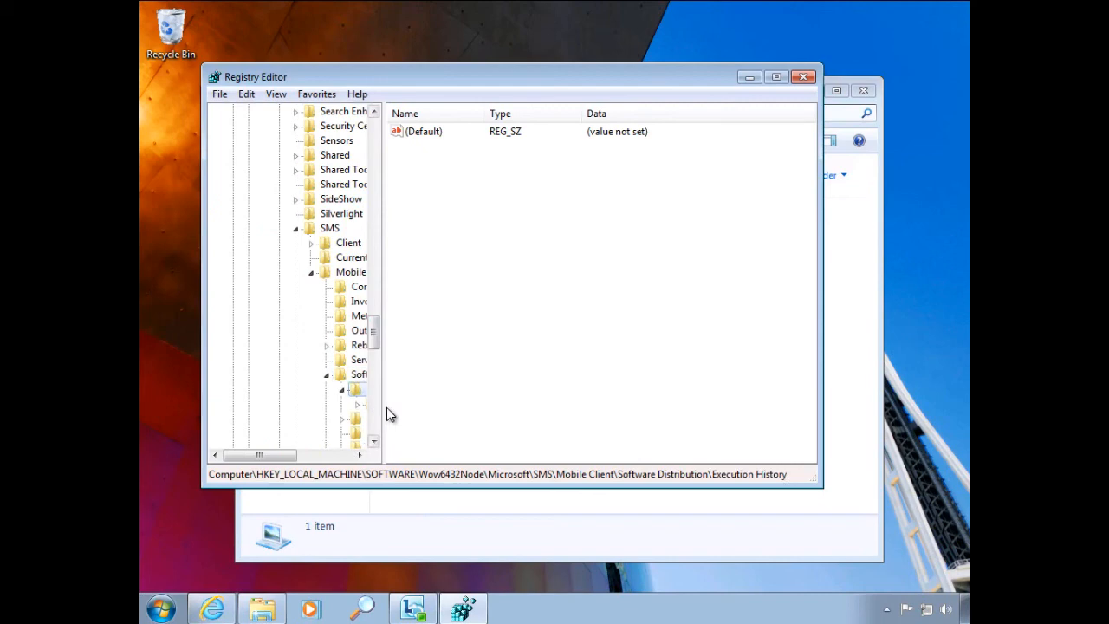
drag(386, 407, 572, 403)
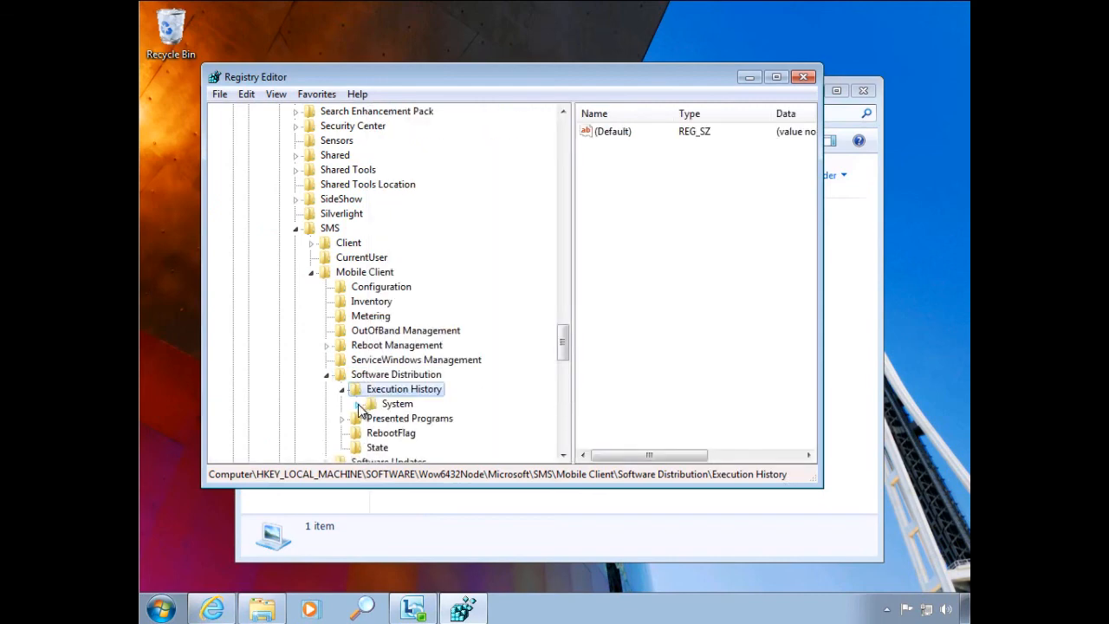
click(357, 404)
click(374, 433)
click(431, 435)
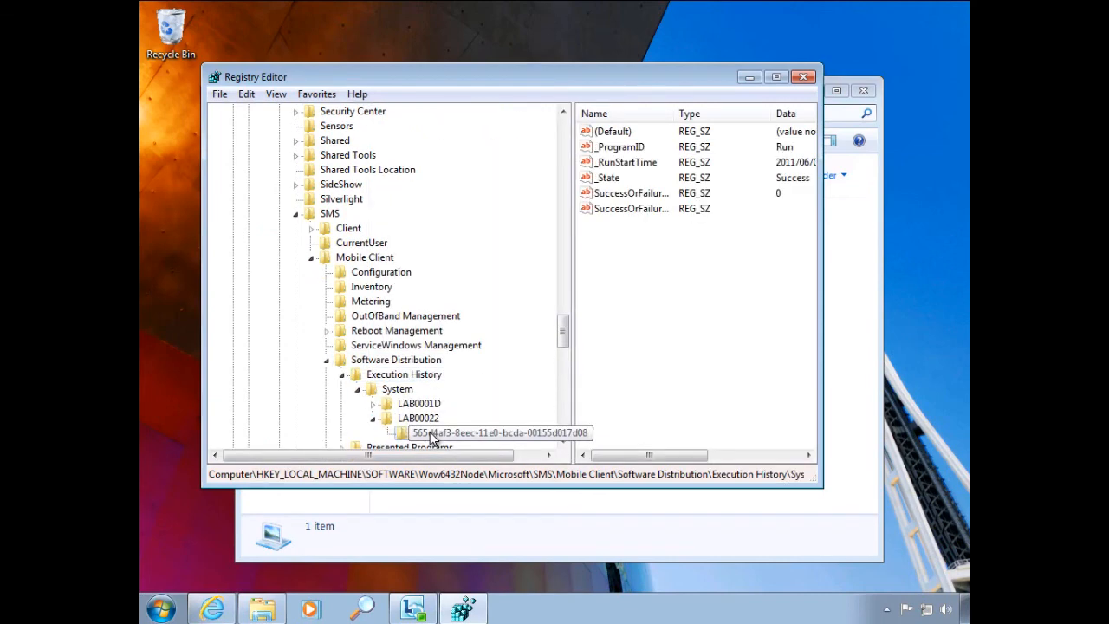
- Delete the LAB00022 key with its subkeys from the System execution history and close the Registry Editor
click(415, 422)
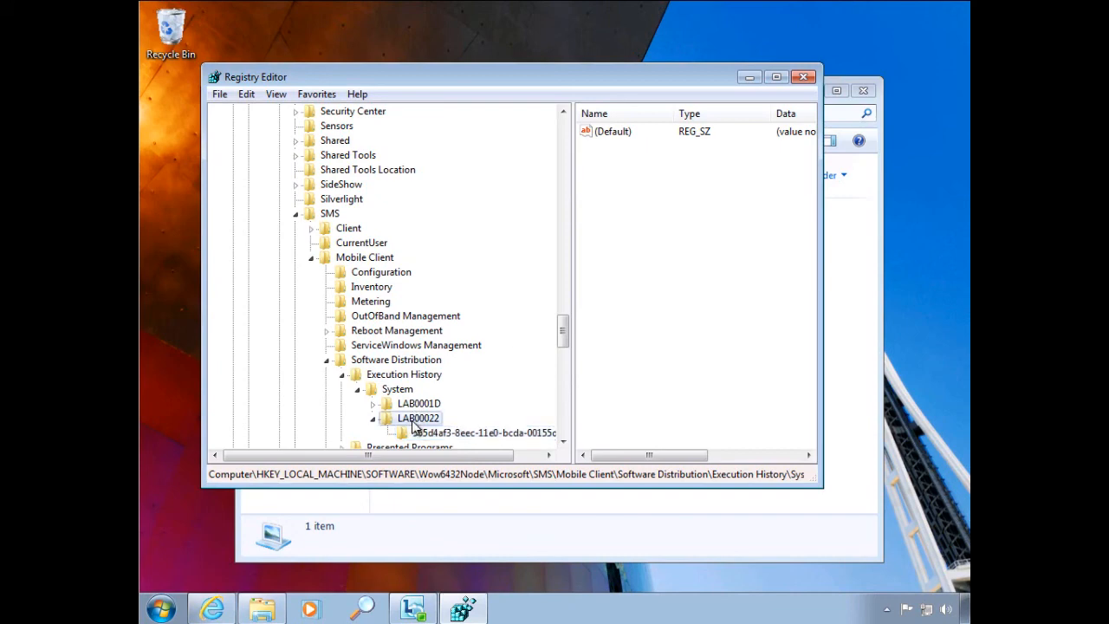
key(Delete)
click(641, 302)
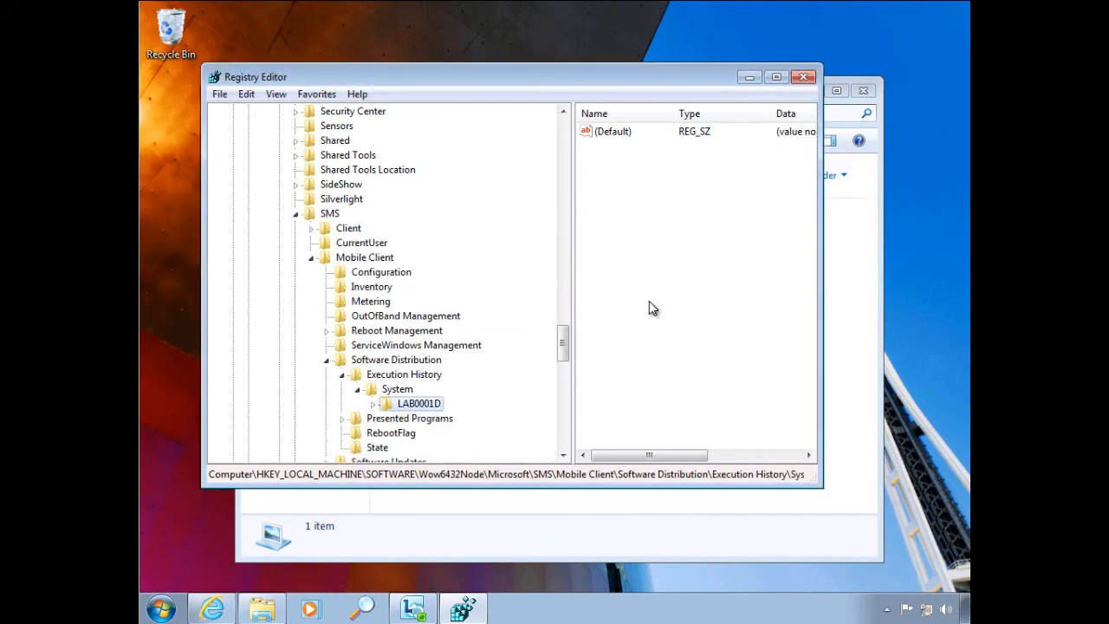
click(804, 78)
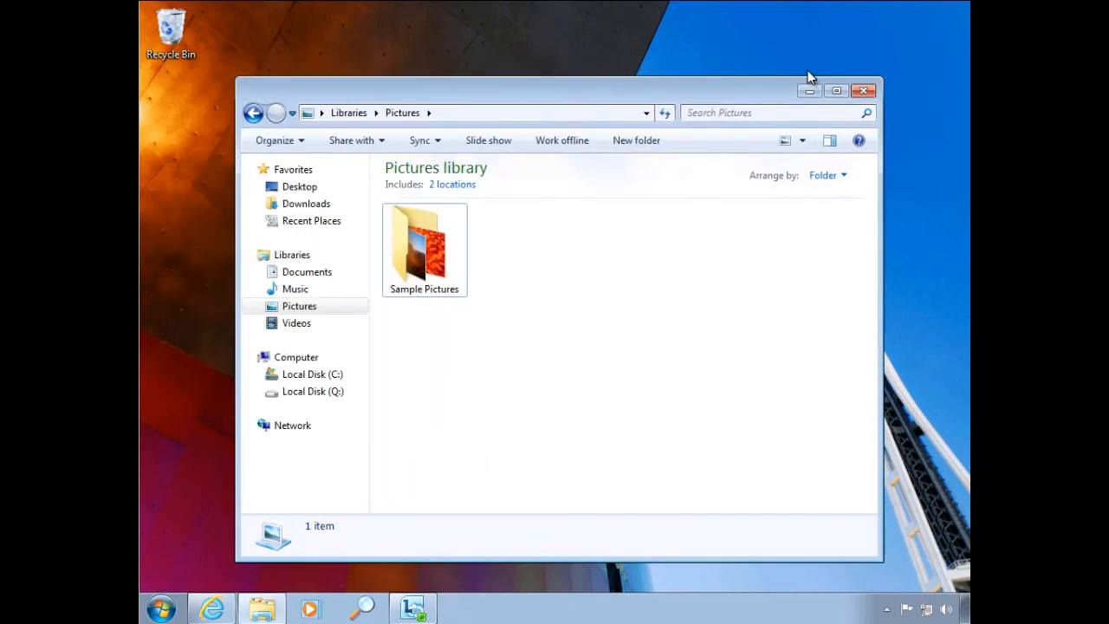
- Check CopyPicture's last run time and status in Control Panel's Run Advertised Programs, and close all open windows
click(165, 611)
click(392, 419)
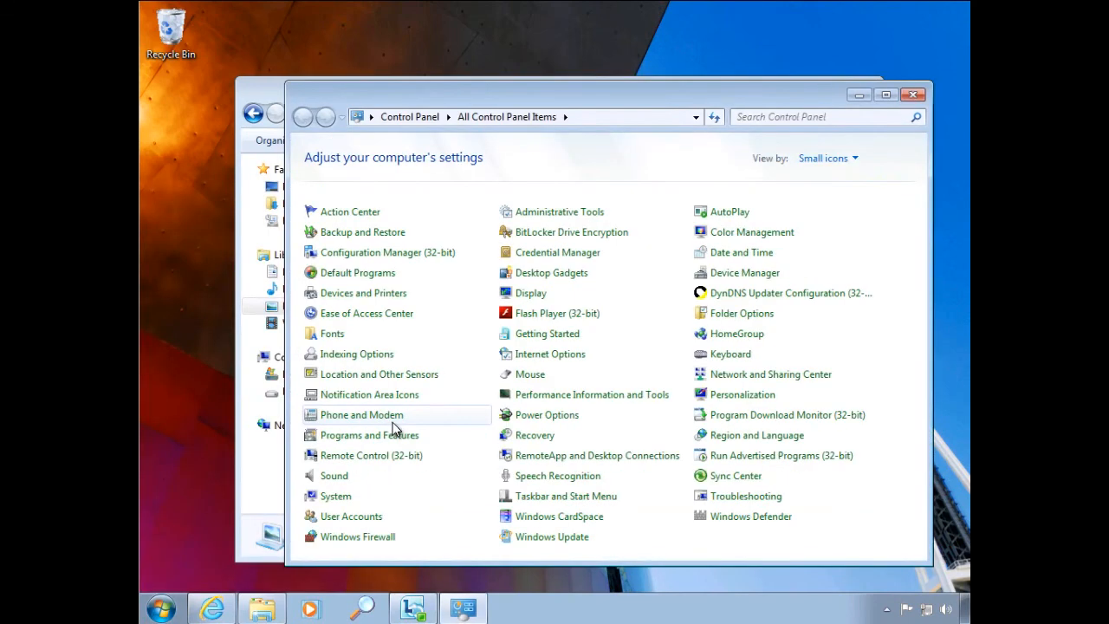
click(752, 456)
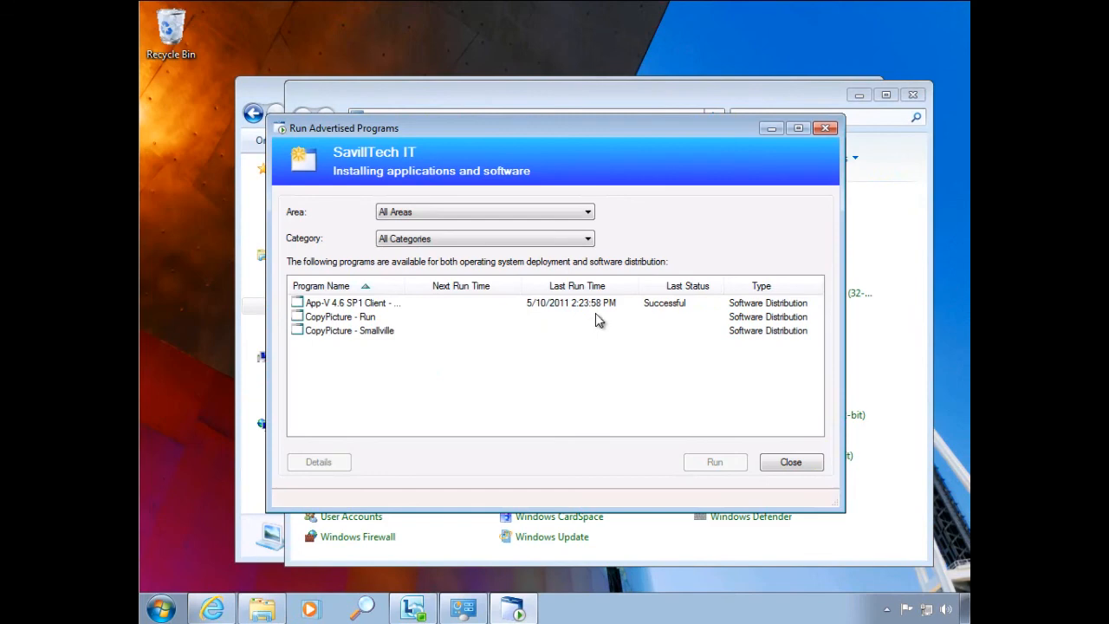
click(784, 461)
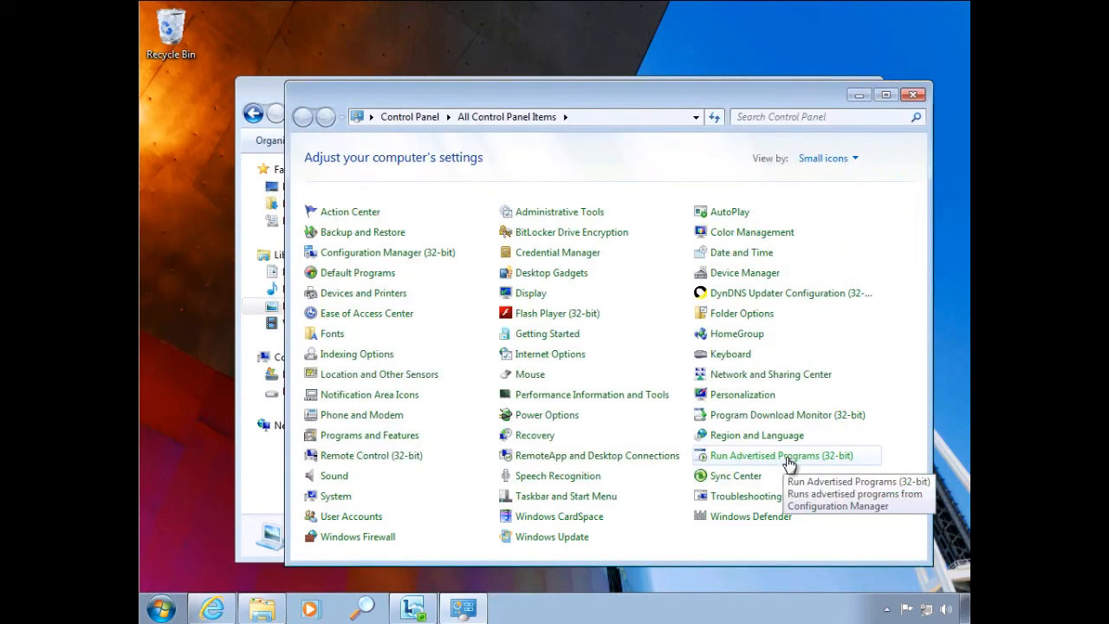
click(912, 95)
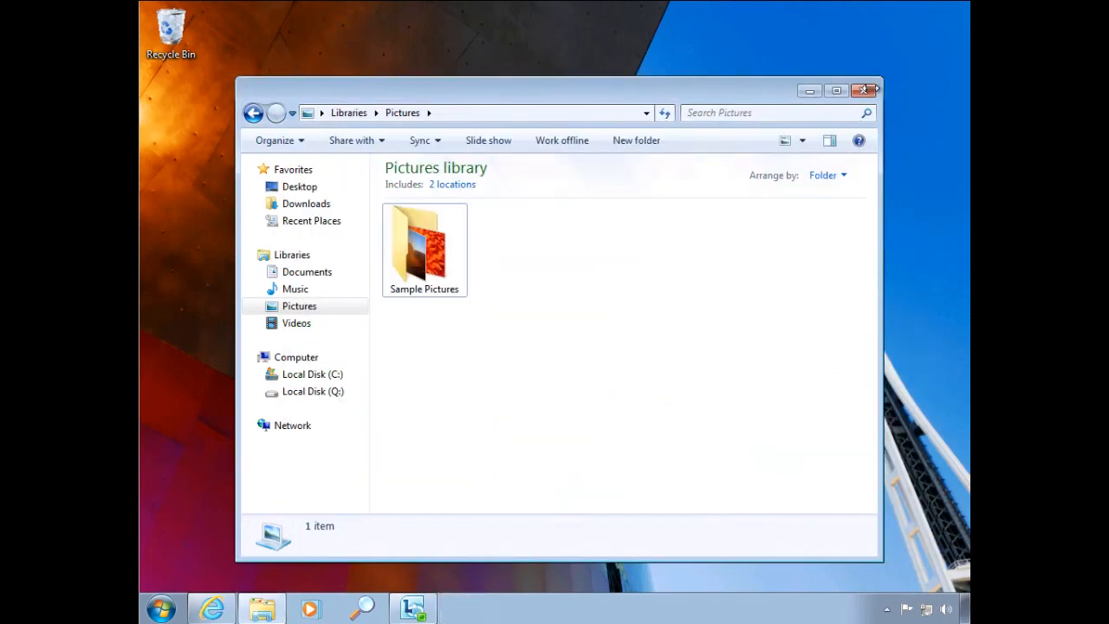
click(865, 93)
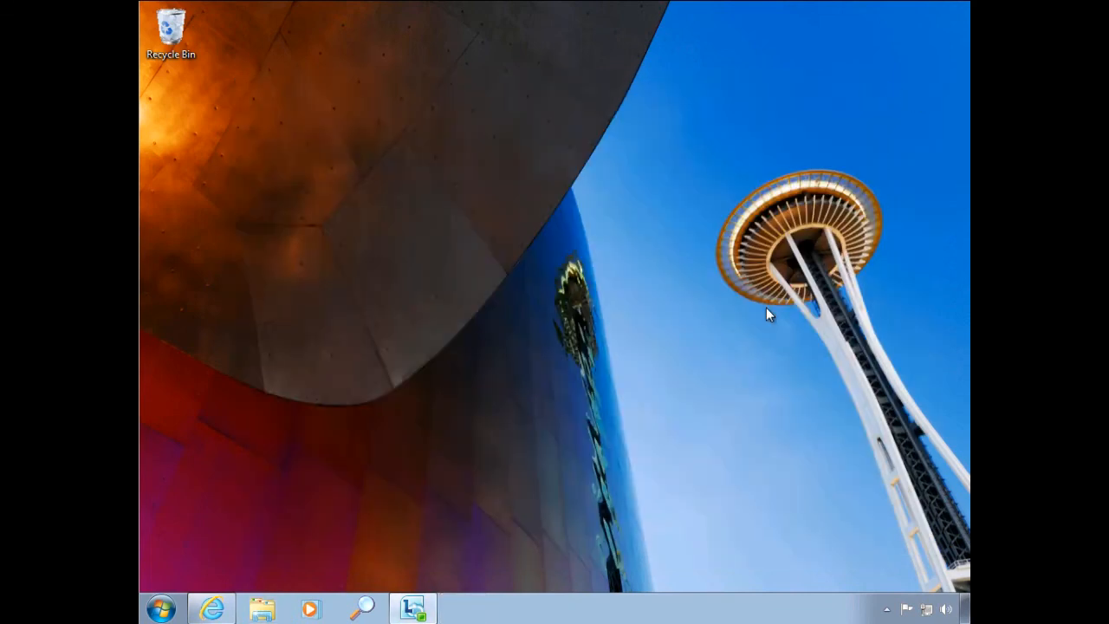